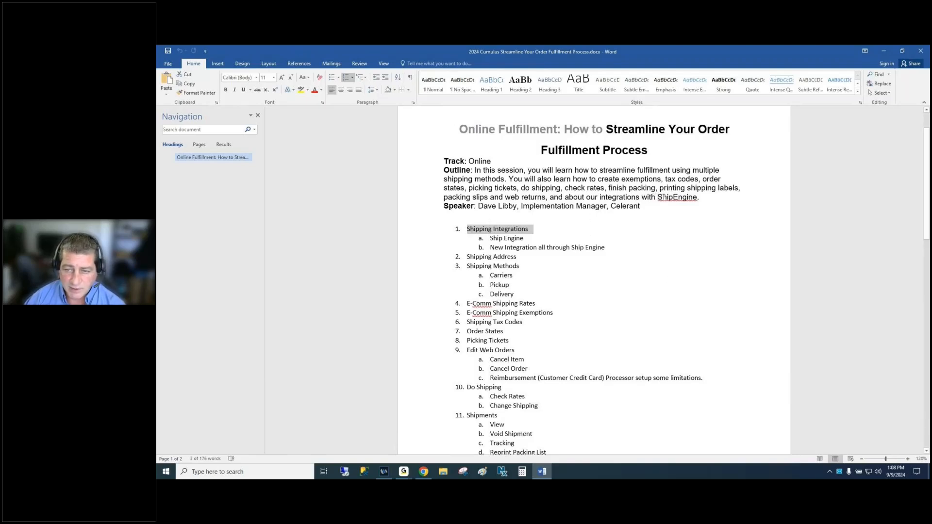
- Highlight ShipEngine in the Word session outline, then bring up the window switcher to leave Word
double_click(660, 197)
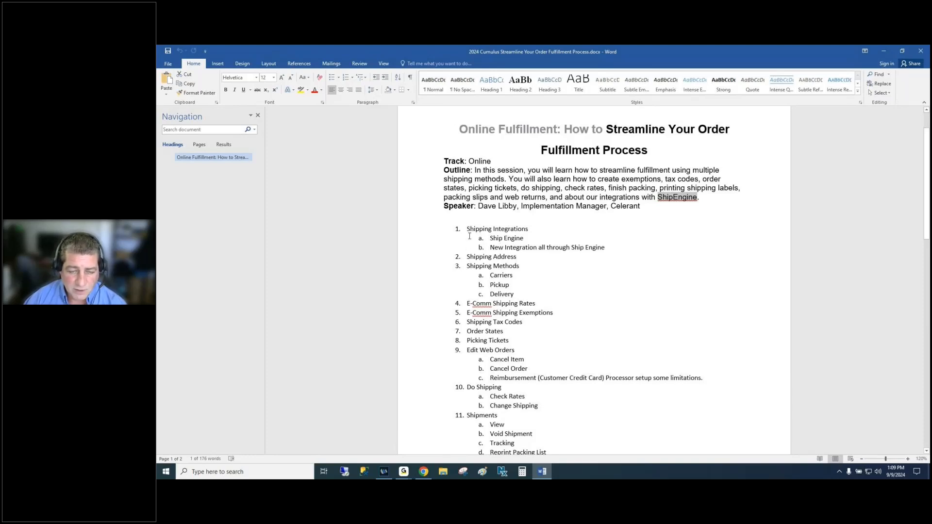
key(alt+Tab)
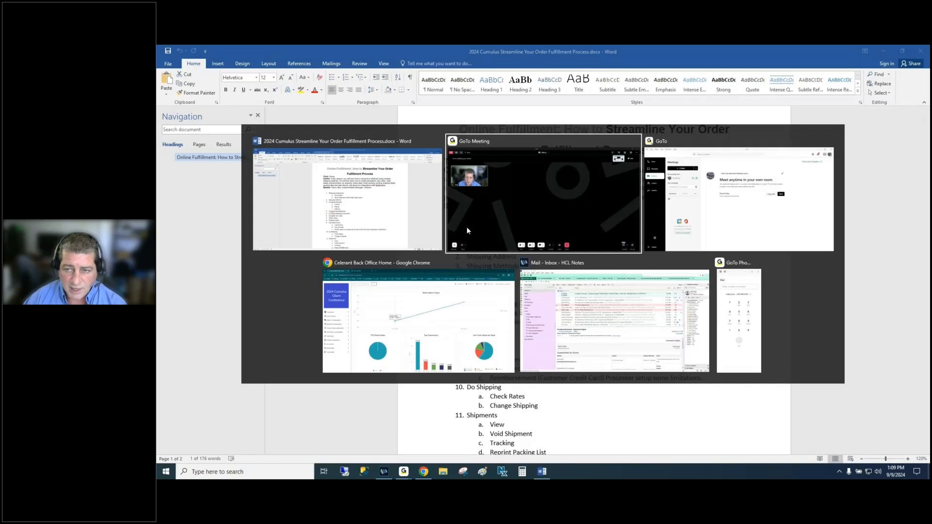
- In Back Office, go to Fulfillment > Admin > Integration Config and list all integrations
key(alt+Tab)
key(alt+Tab)
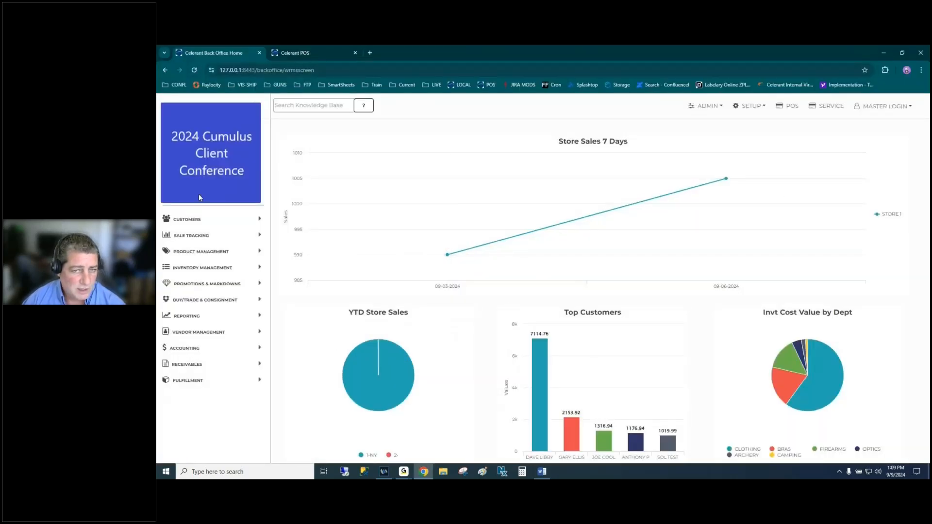
click(198, 383)
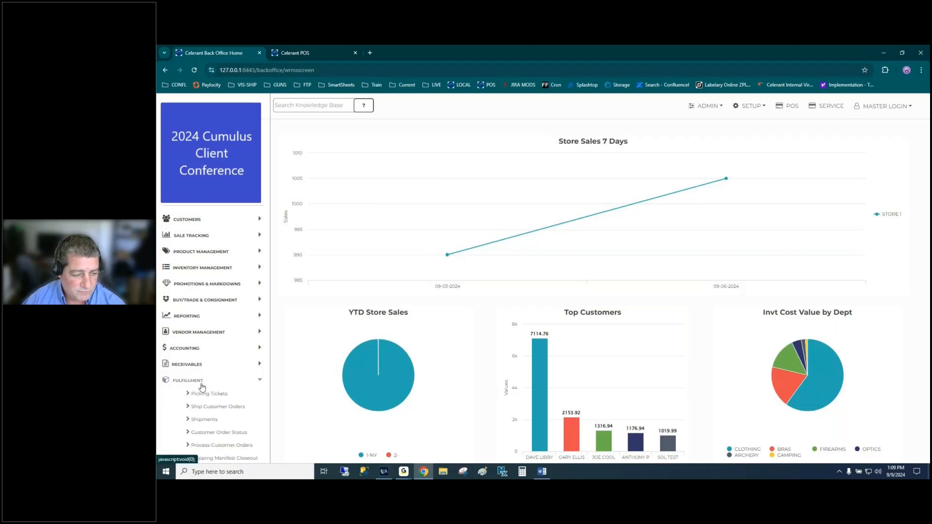
click(707, 107)
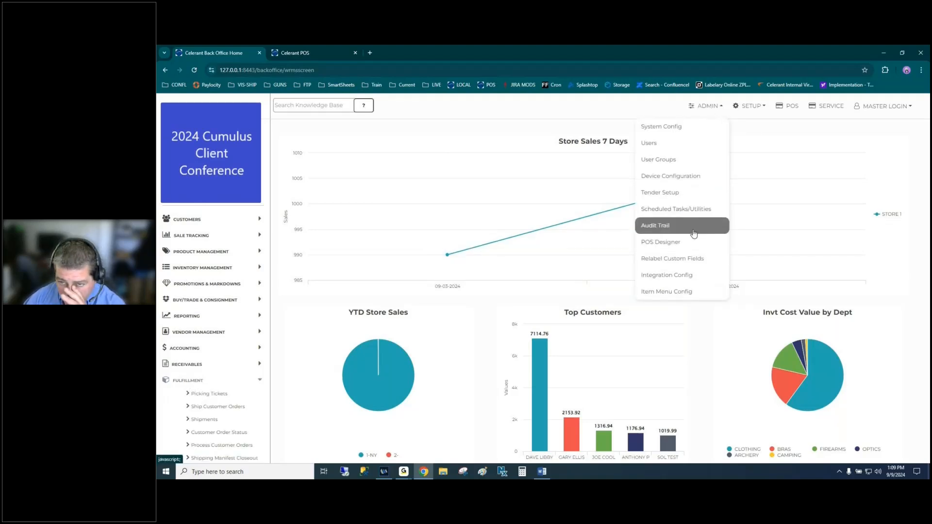
click(683, 275)
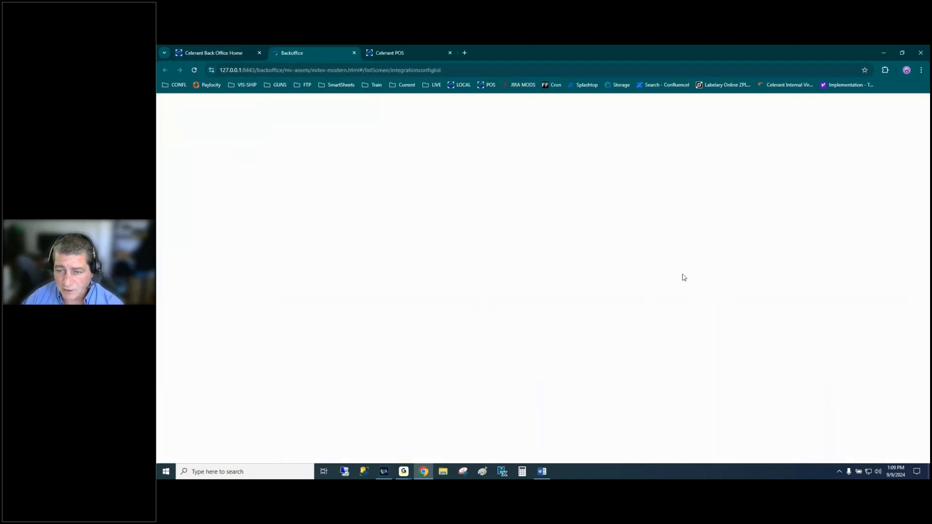
click(510, 226)
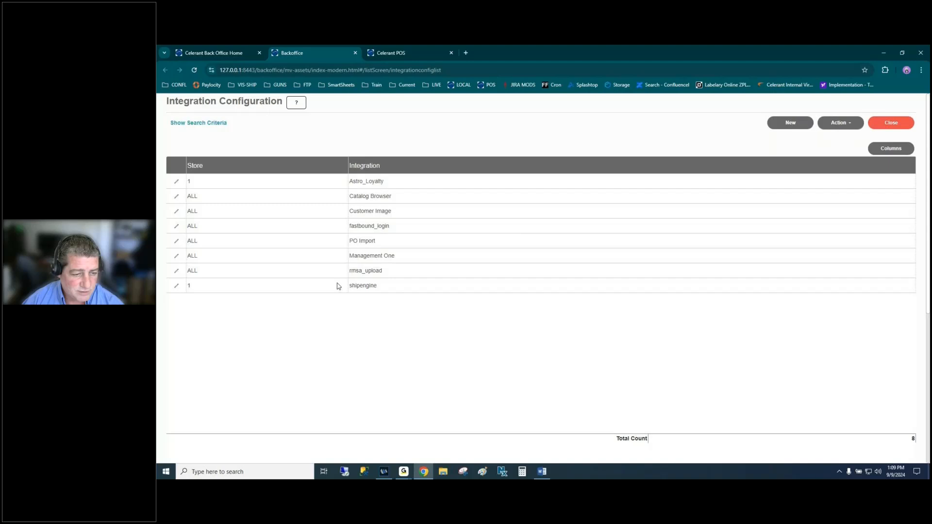
- Review the shipengine integration settings, exit without saving, and close the integration list
click(372, 286)
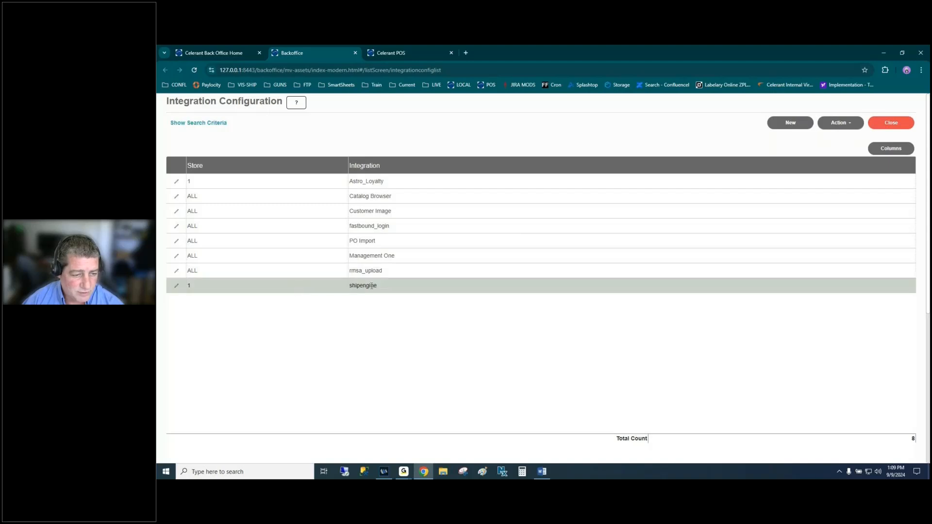
click(176, 285)
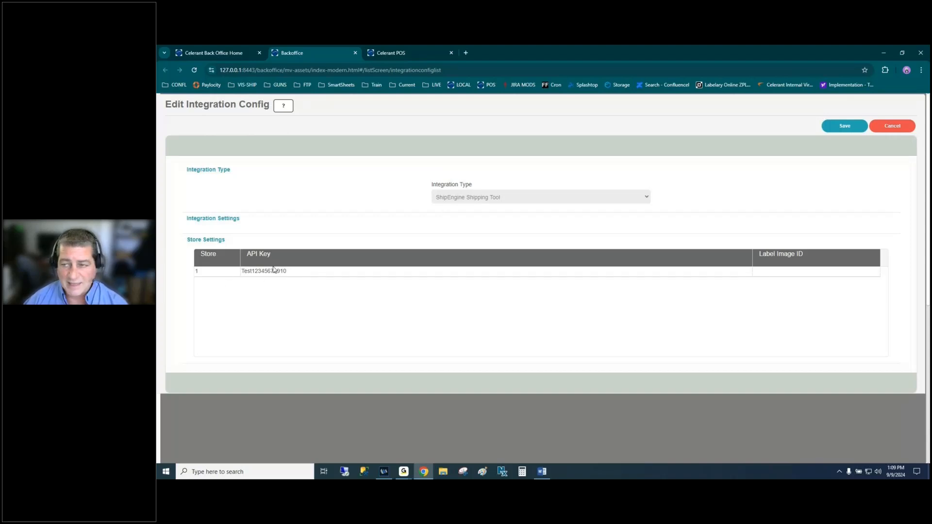
click(892, 127)
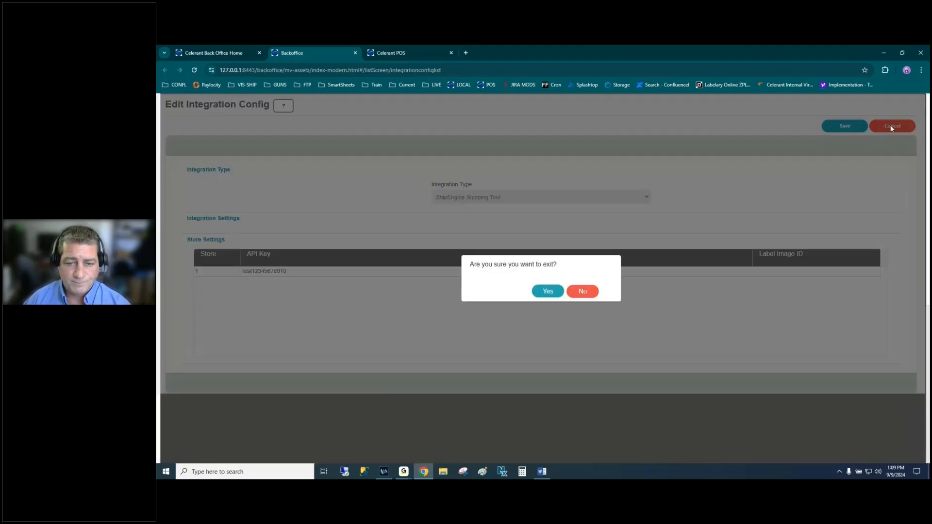
click(555, 293)
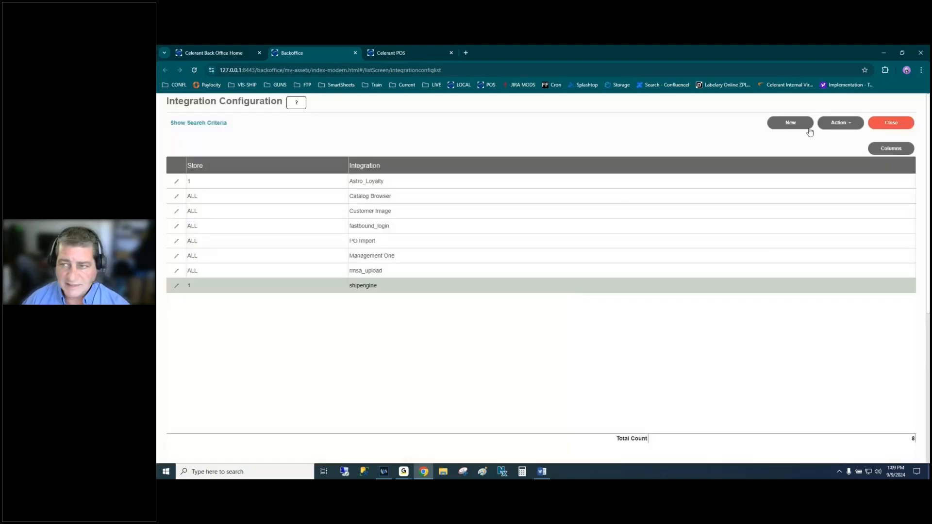
click(881, 127)
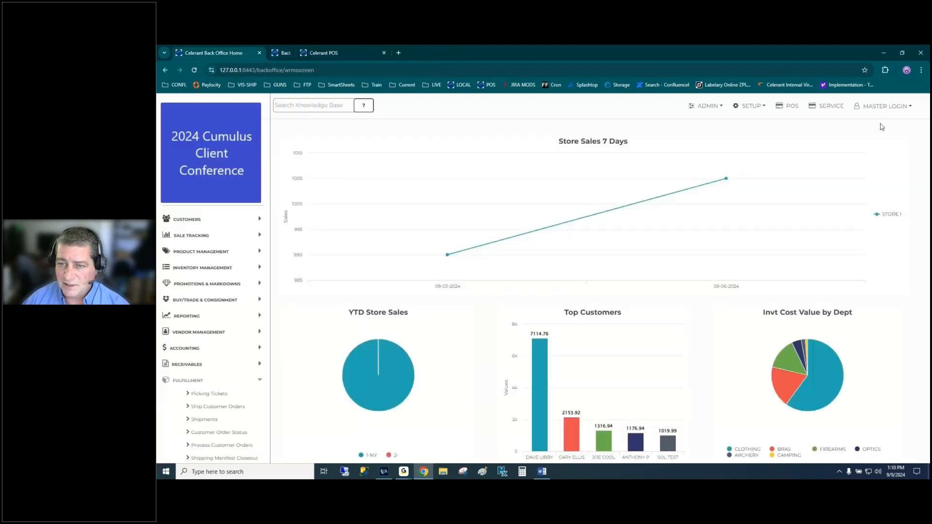
click(707, 106)
click(676, 208)
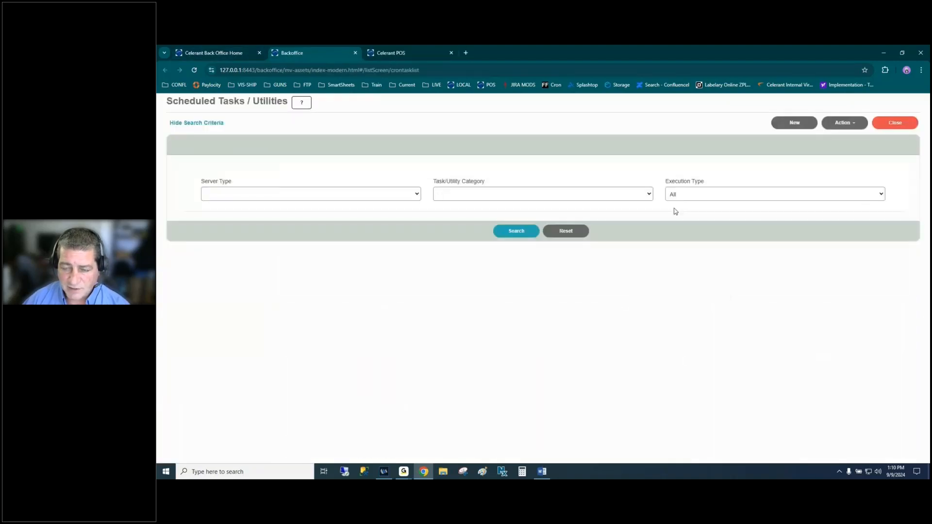
click(522, 234)
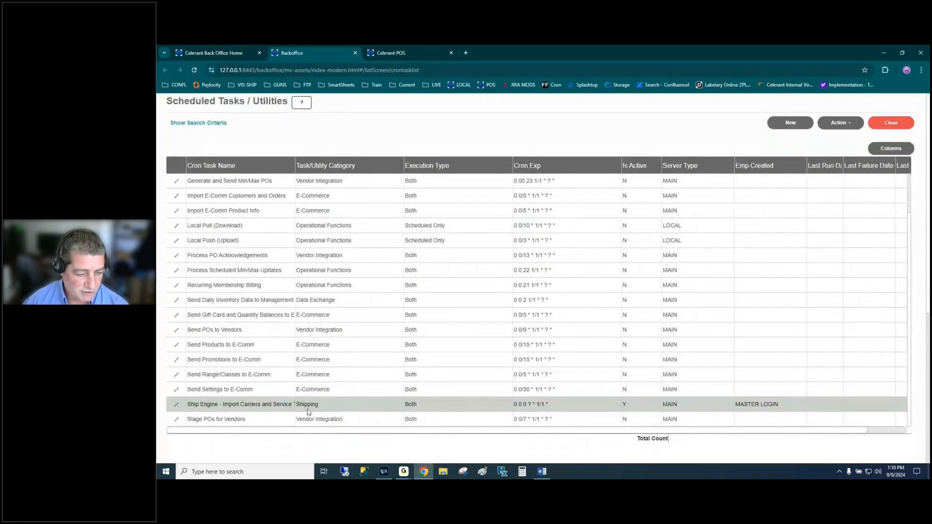
click(176, 405)
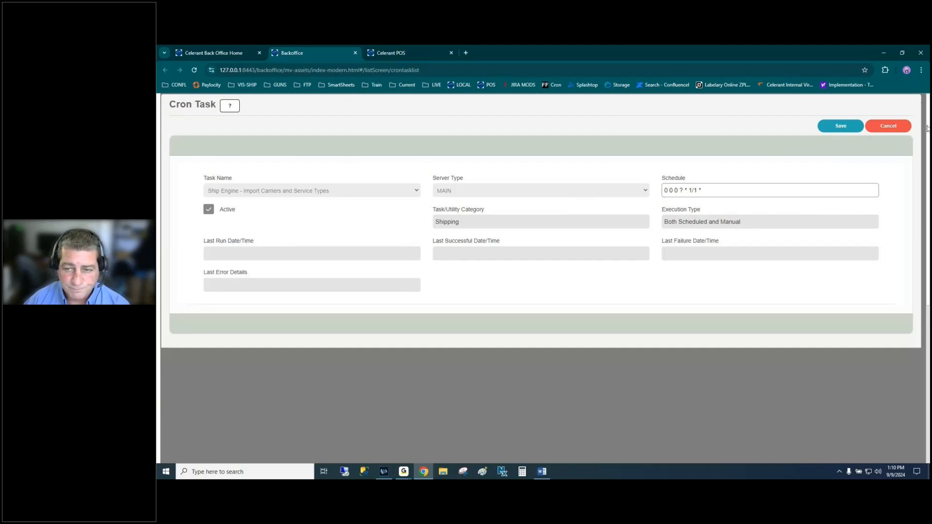
click(891, 126)
click(548, 291)
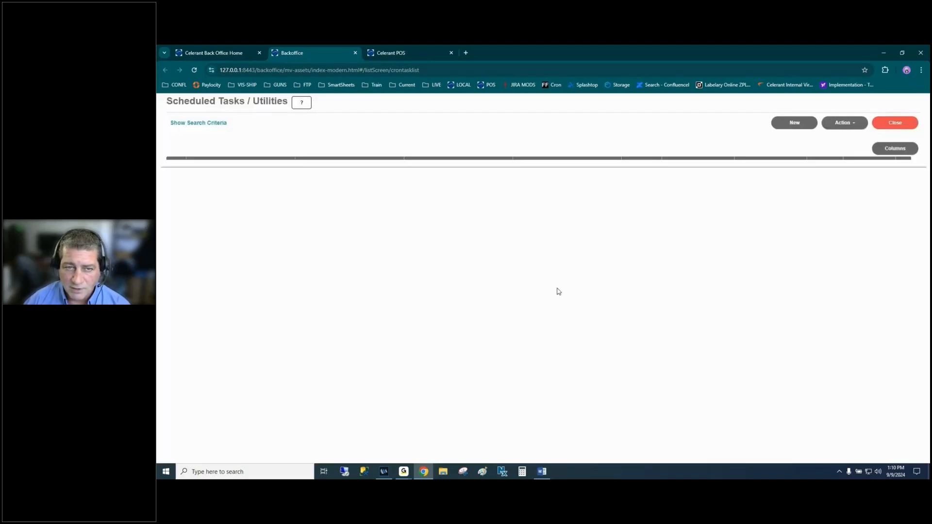
click(892, 124)
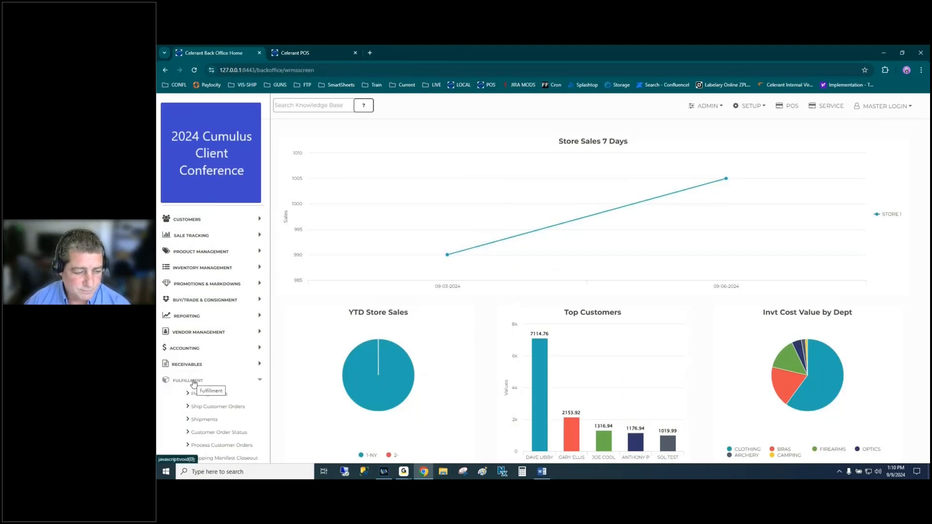
- Highlight 'Shipping Address' in the Word outline, then return to the Back Office dashboard
key(alt+Tab)
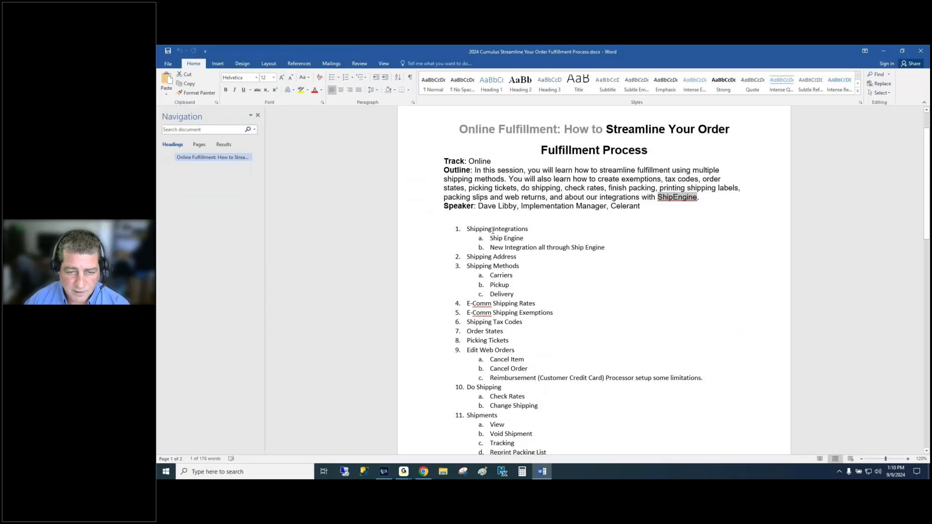
drag(467, 255, 522, 254)
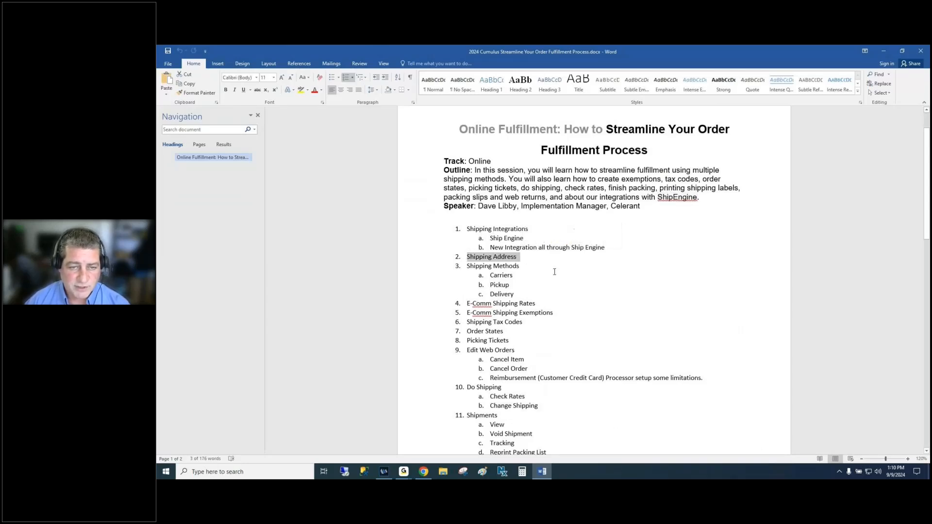
key(alt+Tab)
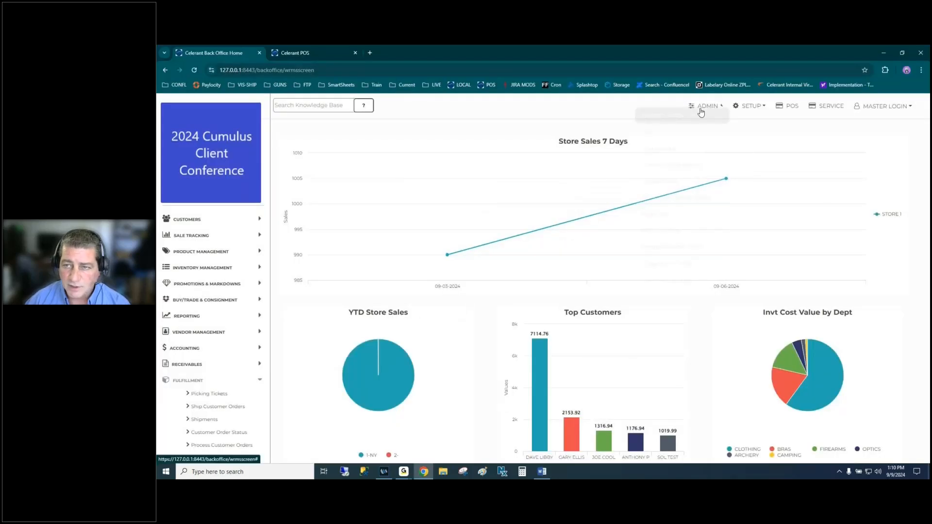
- In System Config, copy the Celerant Technologies store's shipping details into its address fields and save
click(703, 106)
click(675, 127)
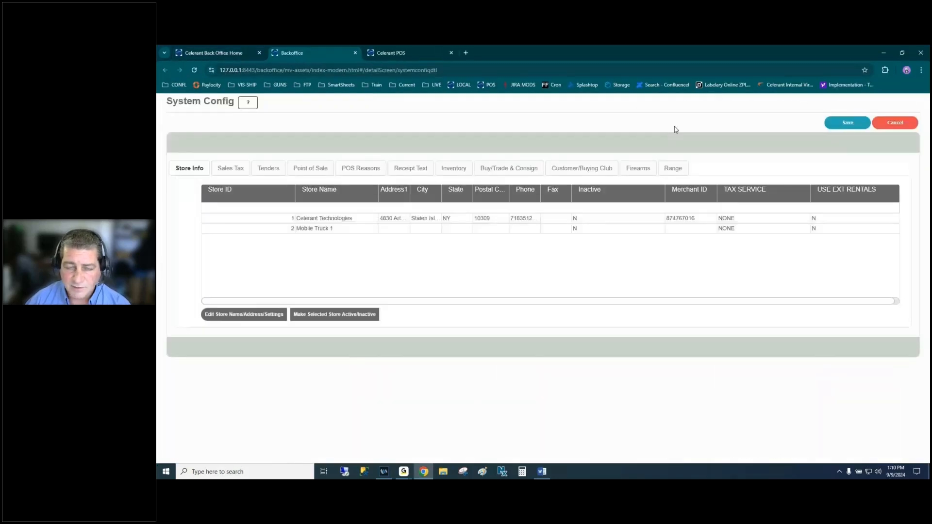
click(344, 209)
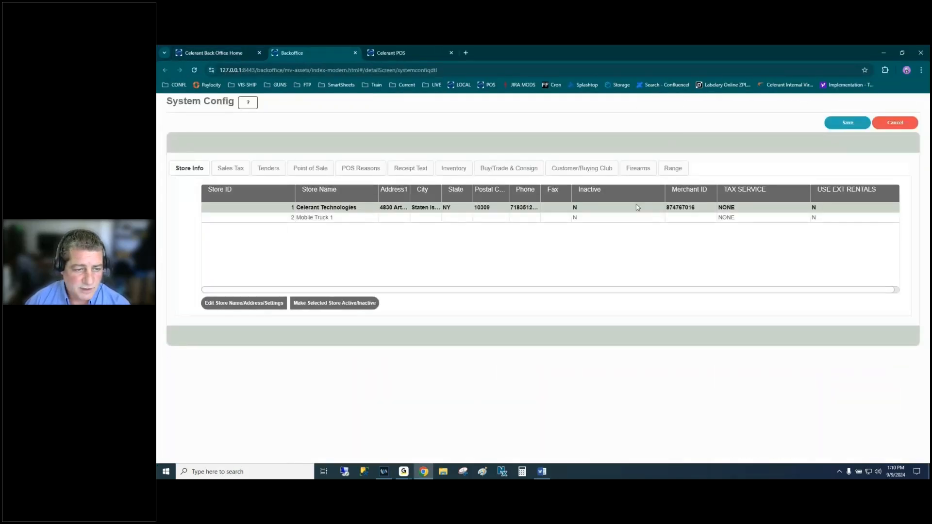
click(251, 305)
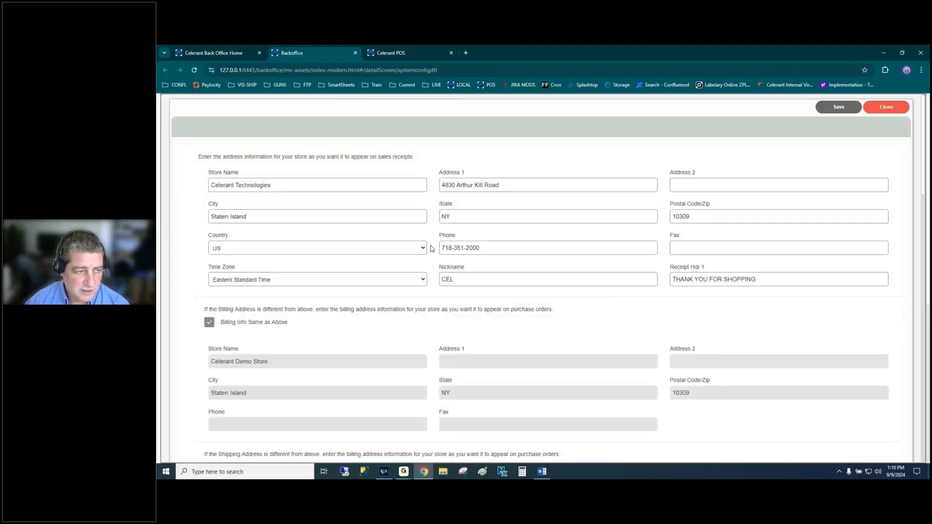
scroll(370, 230, down, 5)
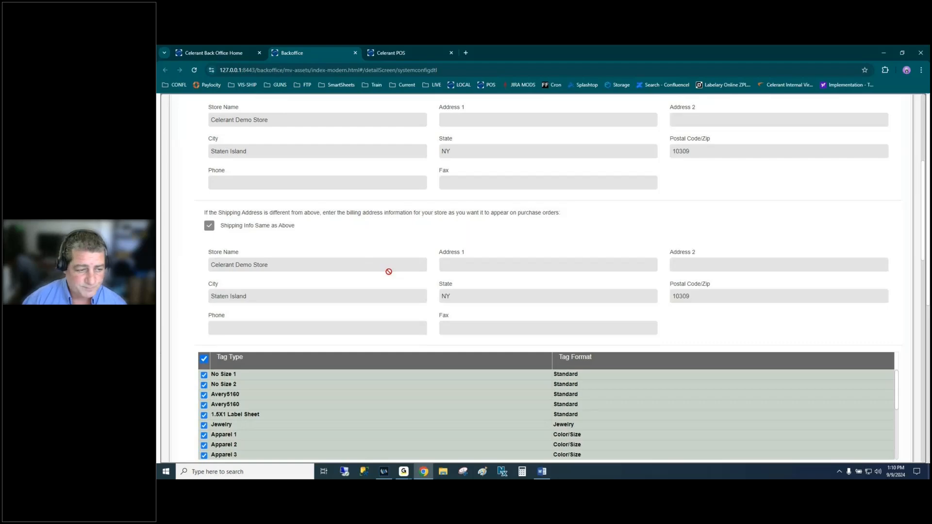
scroll(190, 289, down, 6)
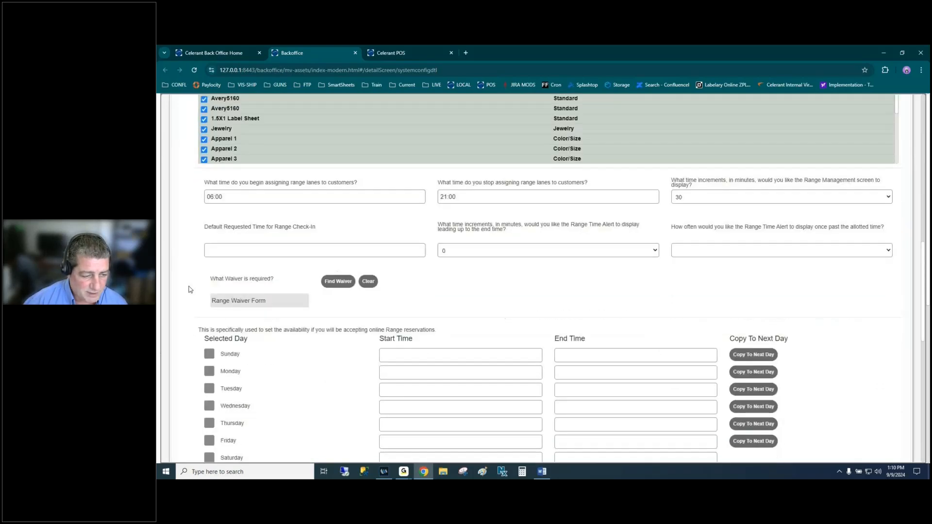
scroll(189, 289, down, 9)
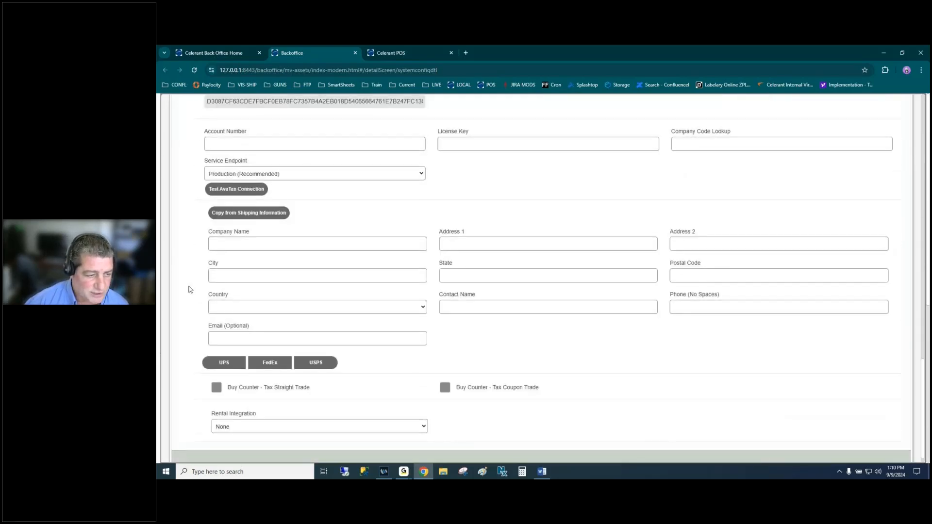
click(267, 217)
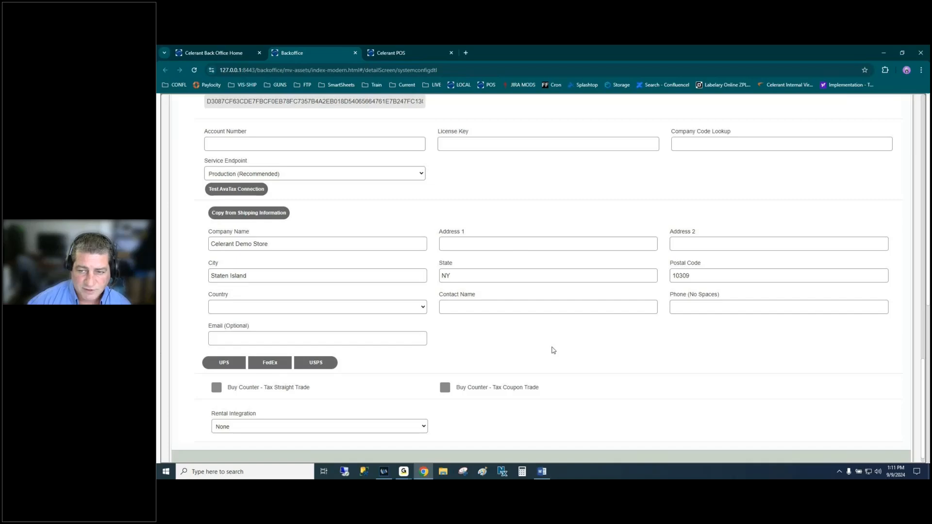
scroll(553, 350, up, 15)
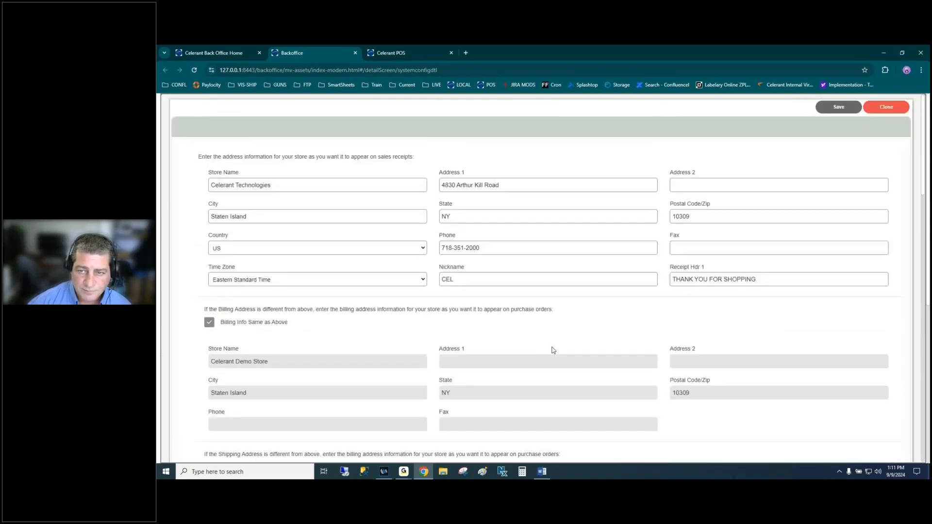
click(835, 106)
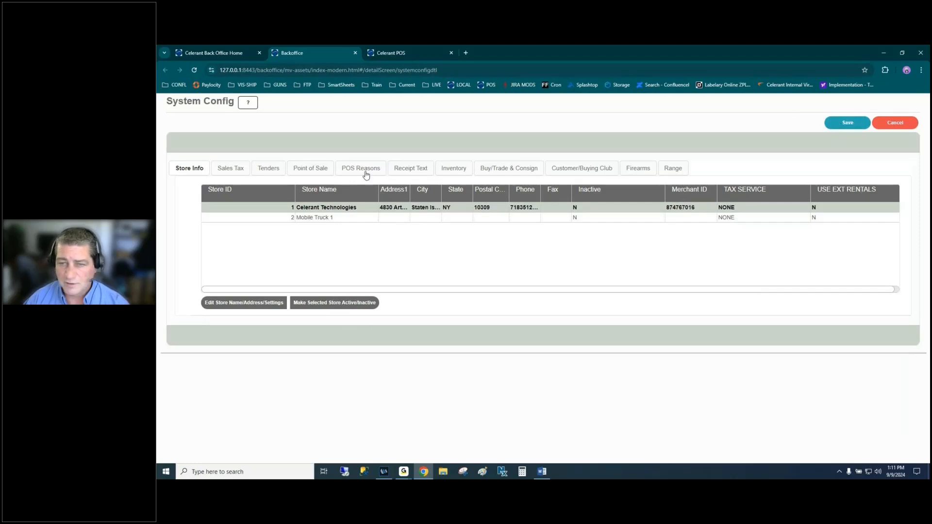
- Reselect Celerant Technologies, dismiss the age-restriction warning on save, and exit System Config unsaved
click(328, 221)
click(348, 209)
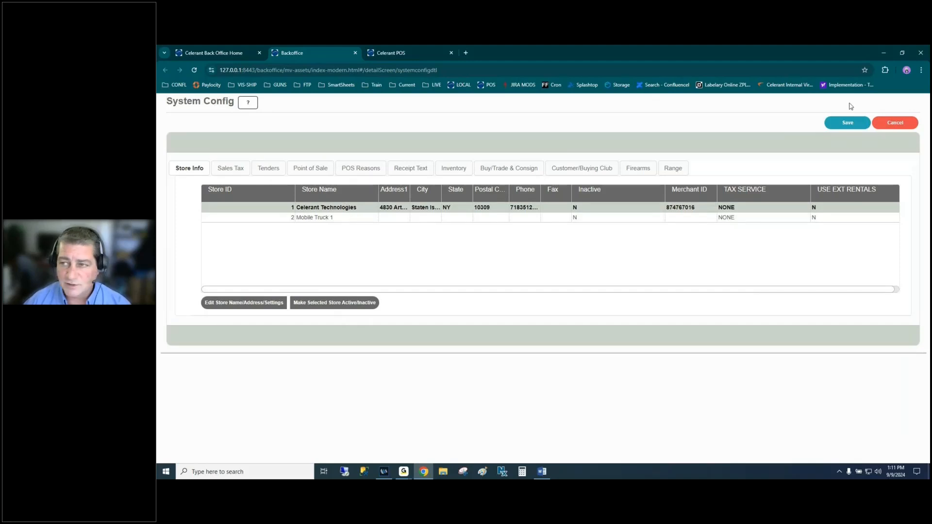
click(853, 125)
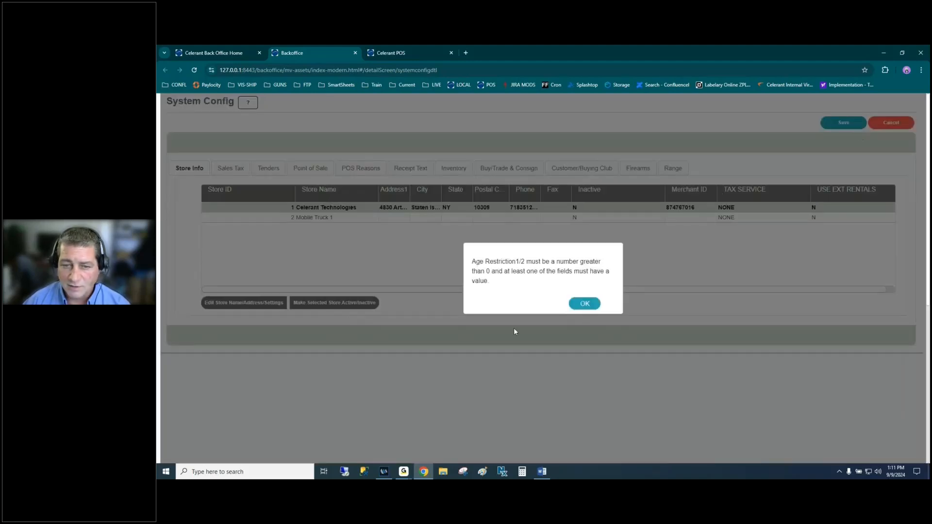
click(582, 304)
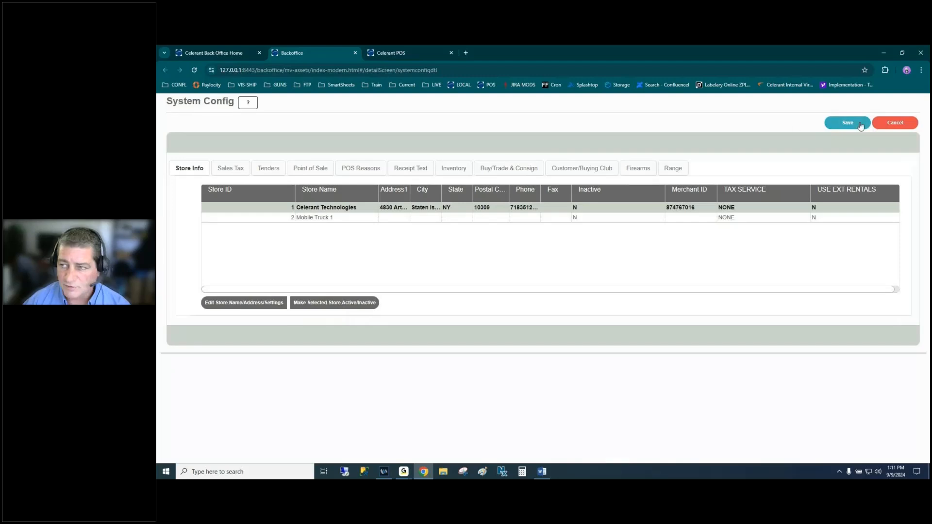
click(895, 122)
click(548, 291)
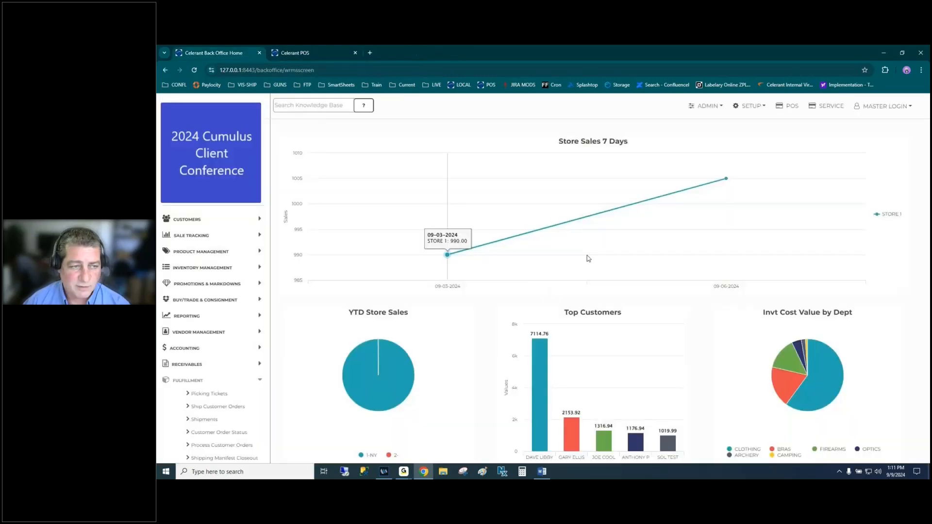
key(alt+Tab)
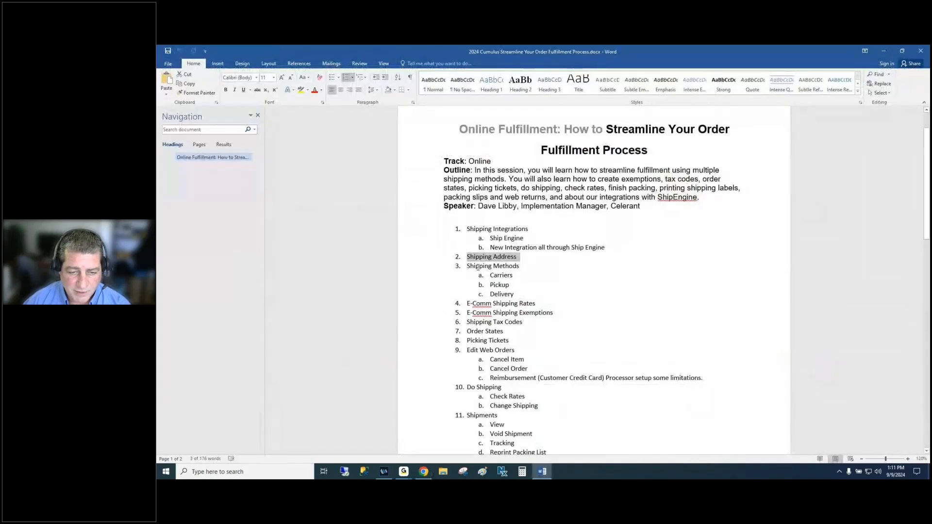
drag(464, 265, 535, 294)
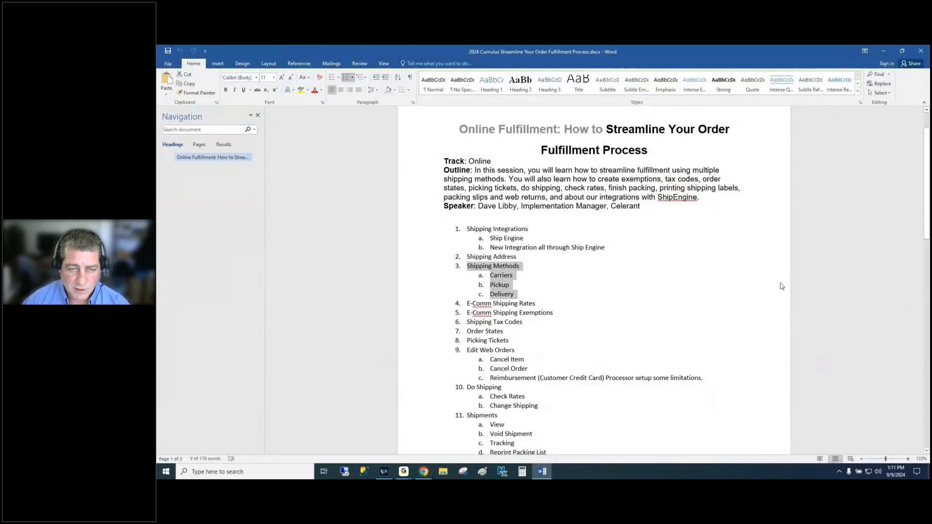
key(alt+Tab)
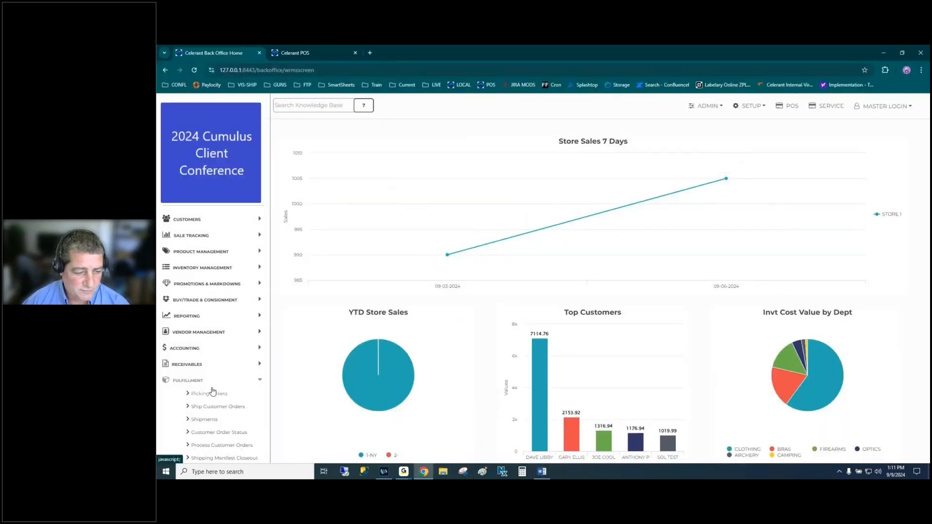
- Open Shipping Methods and look over UPS 2ND DAY, UPS GROUND and FEDEX GROUND
click(758, 108)
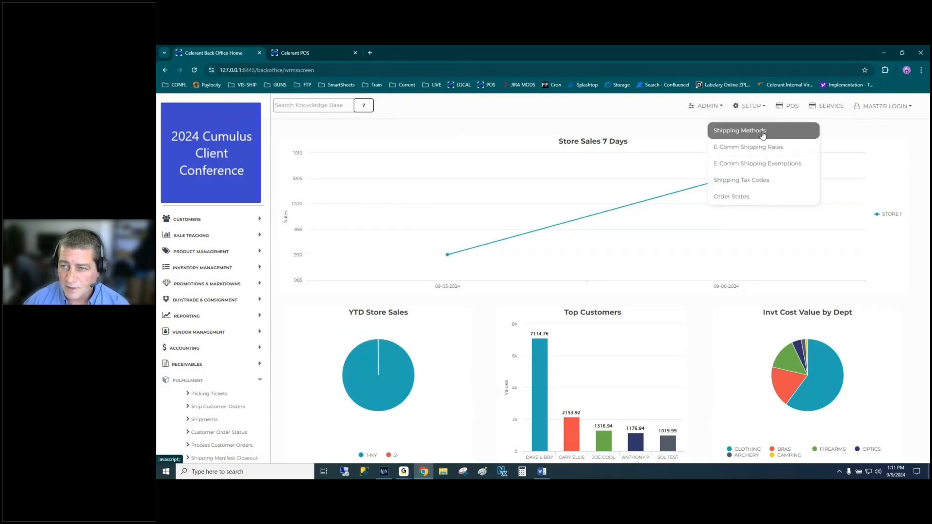
click(762, 127)
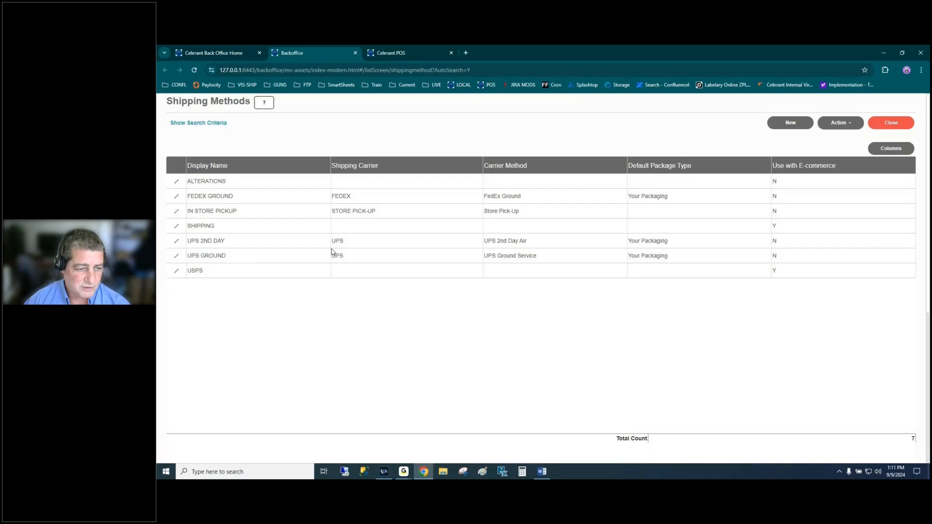
click(372, 244)
click(374, 256)
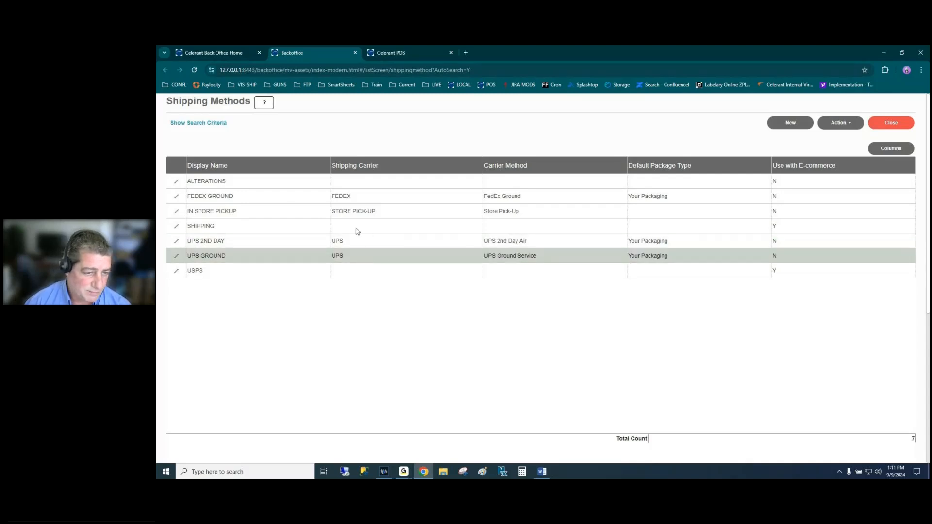
click(355, 242)
click(406, 203)
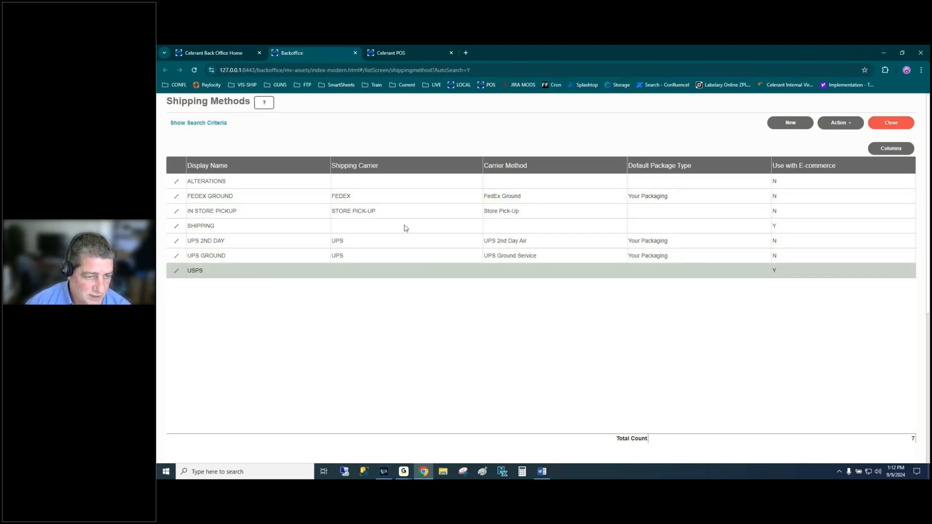
- Enable Use with e-commerce on IN STORE PICKUP and save the method
click(374, 214)
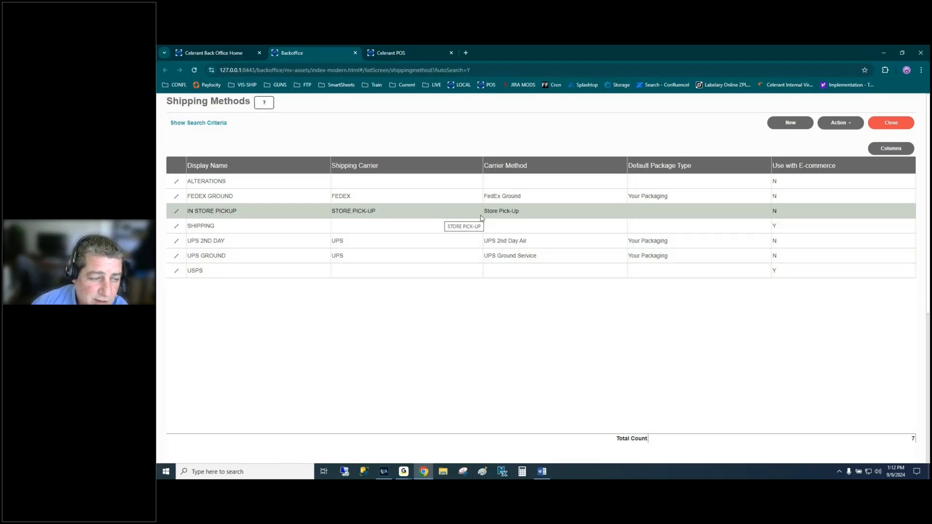
click(176, 211)
click(209, 239)
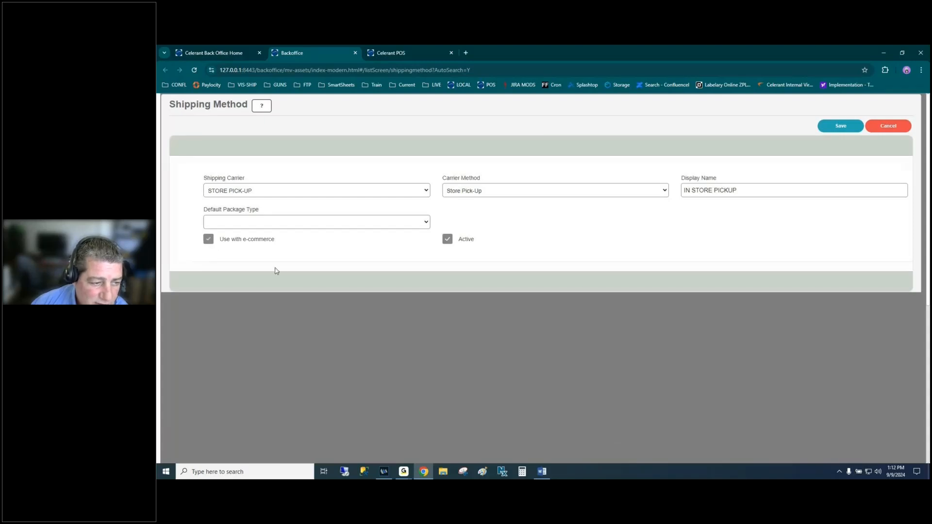
click(844, 127)
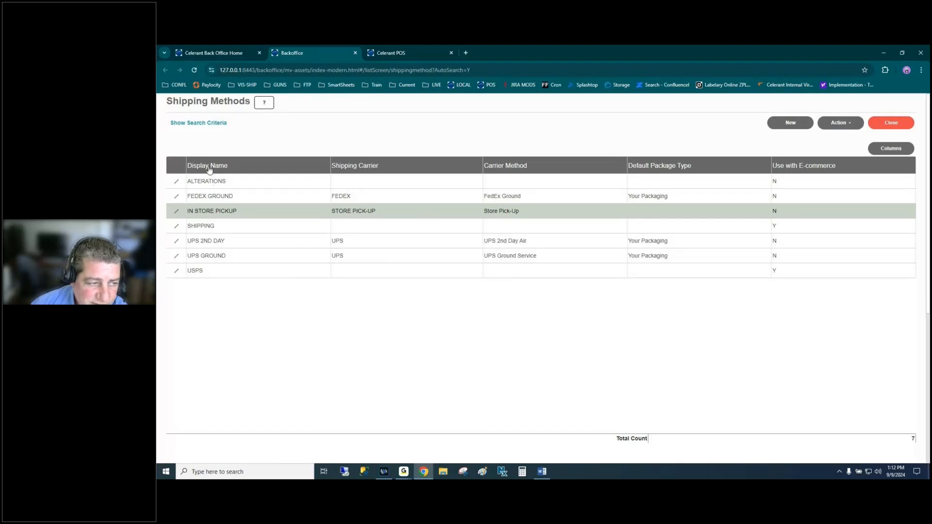
- Open the SHIPPING method, exit without changes, then close the Shipping Methods list
click(227, 230)
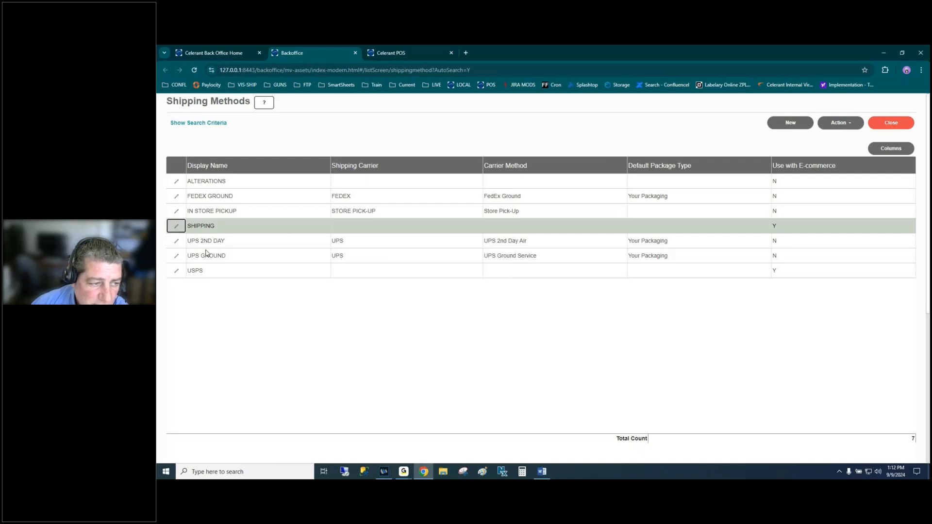
click(177, 226)
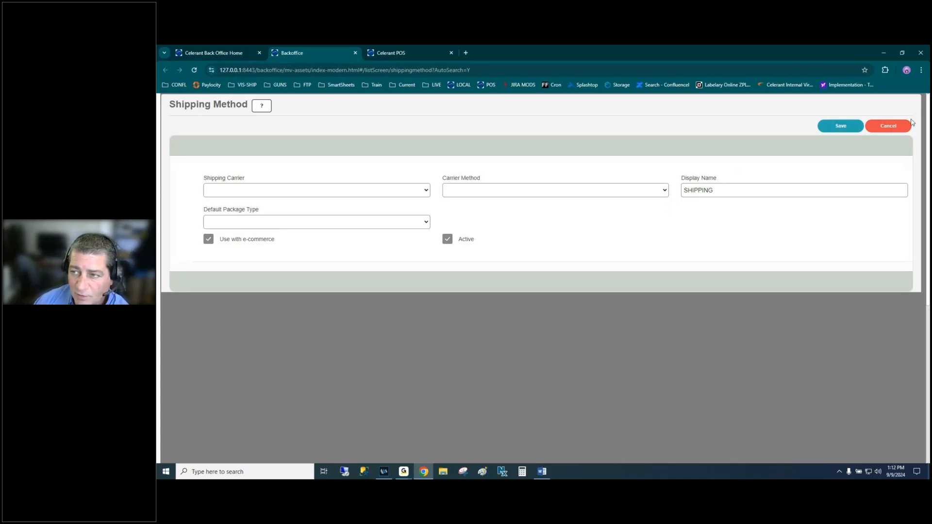
click(885, 126)
click(553, 291)
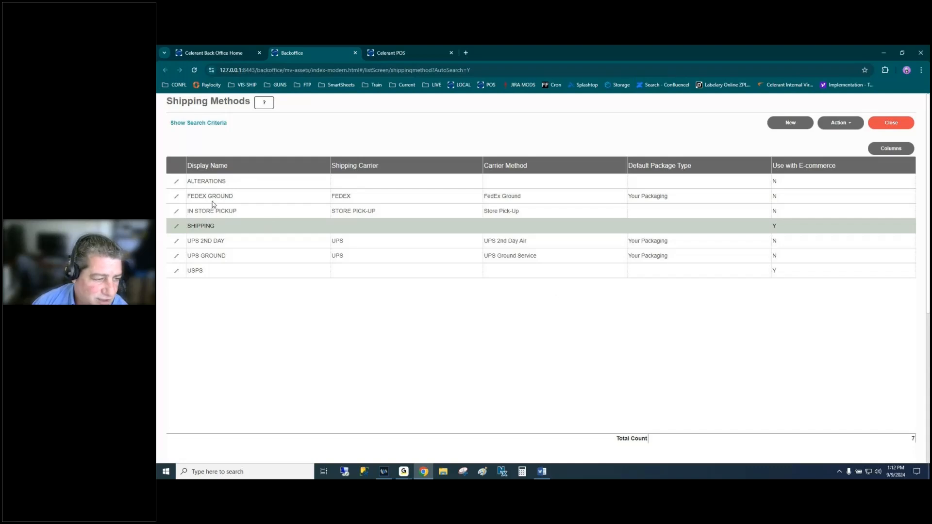
click(229, 243)
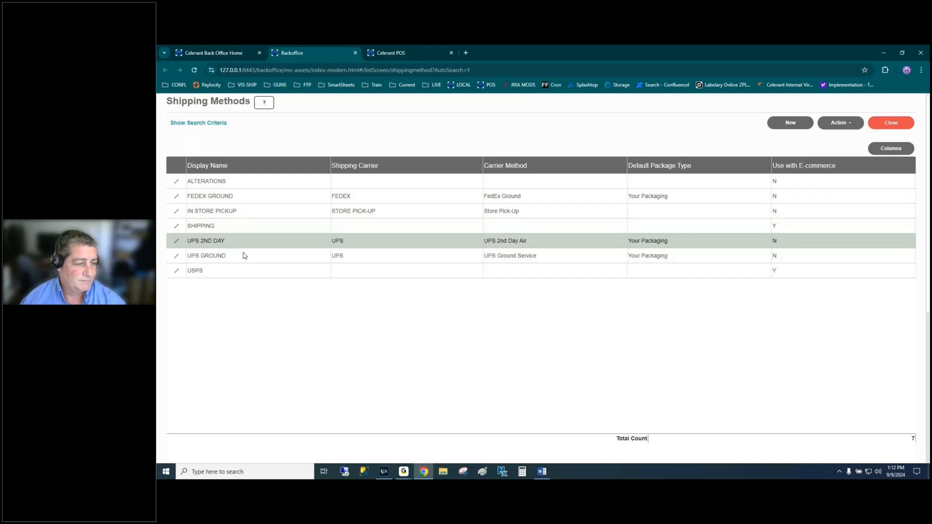
click(232, 257)
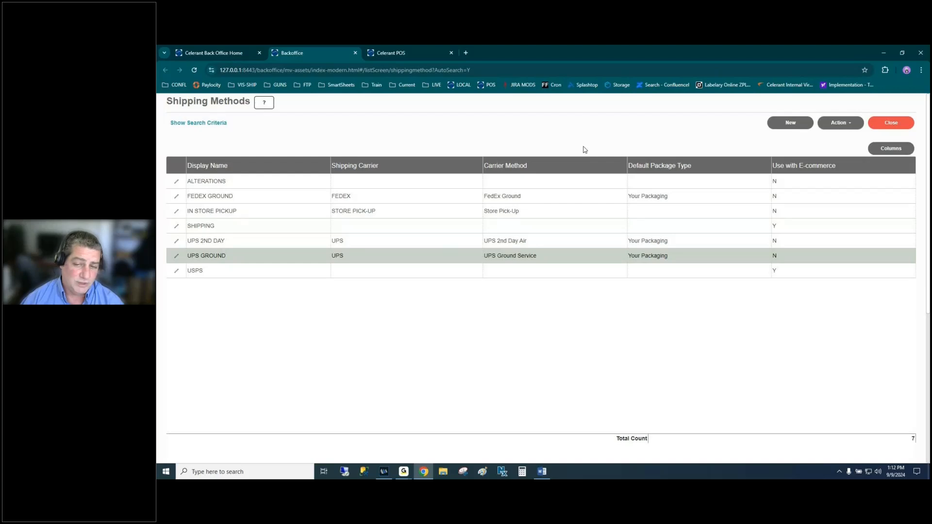
click(890, 127)
- Open E-Comm Shipping Rates, filter Ship Method to SHIPPING, and search, returning zero rates
click(707, 107)
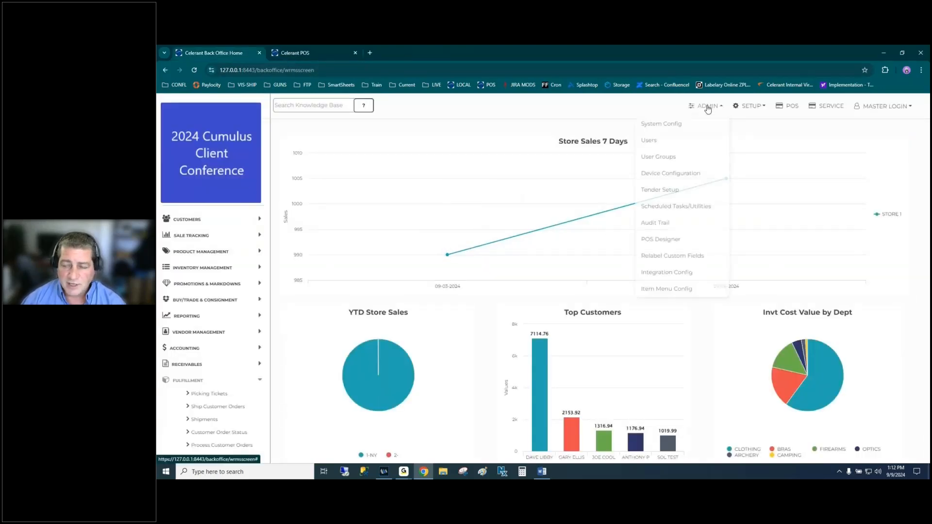
click(749, 106)
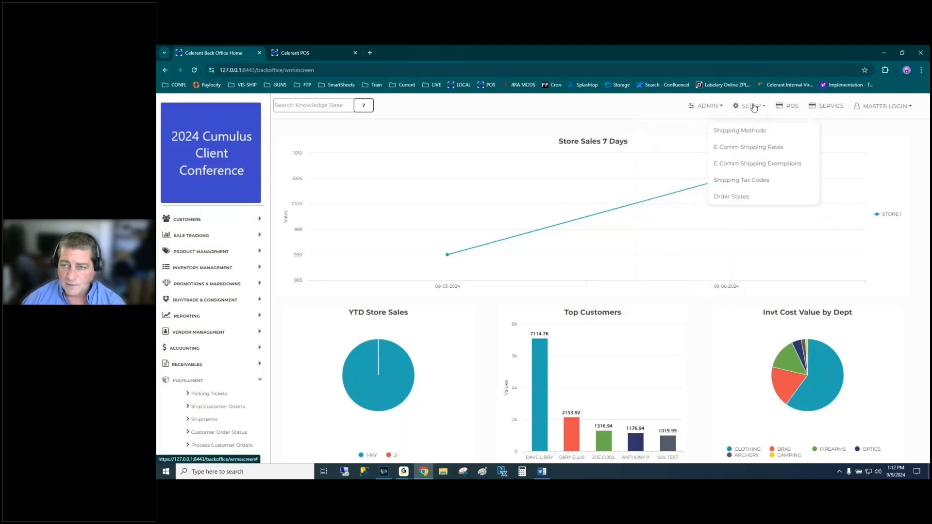
click(742, 148)
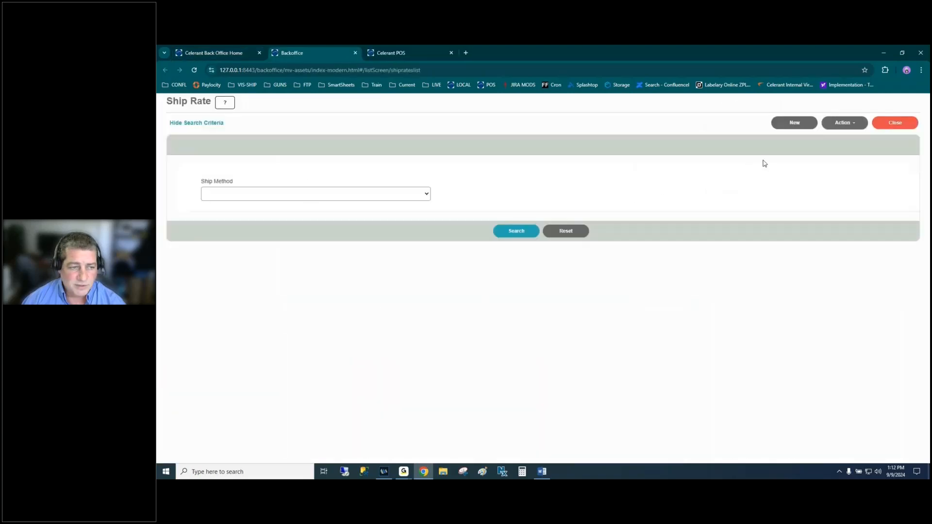
click(384, 193)
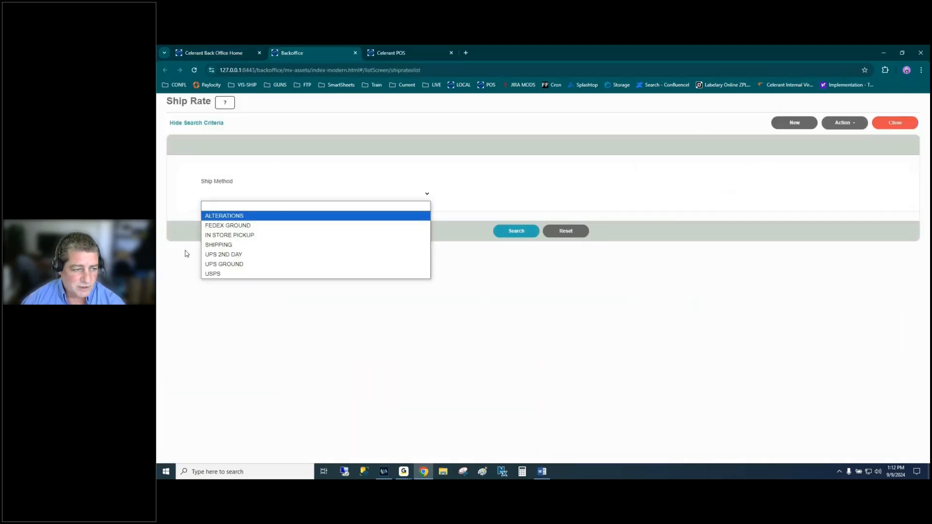
click(233, 246)
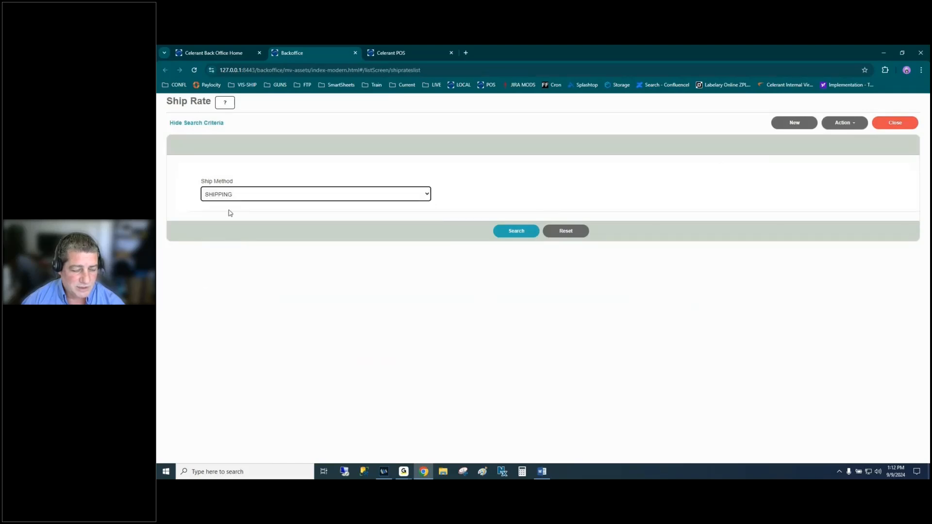
click(523, 234)
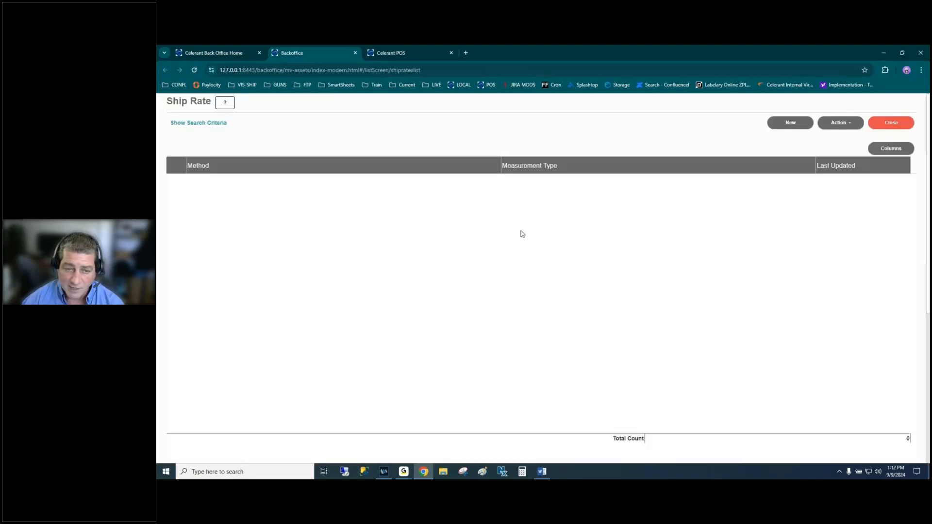
- Start a new SHIPPING ship rate and add a tier up to 50 at 7.99
click(788, 125)
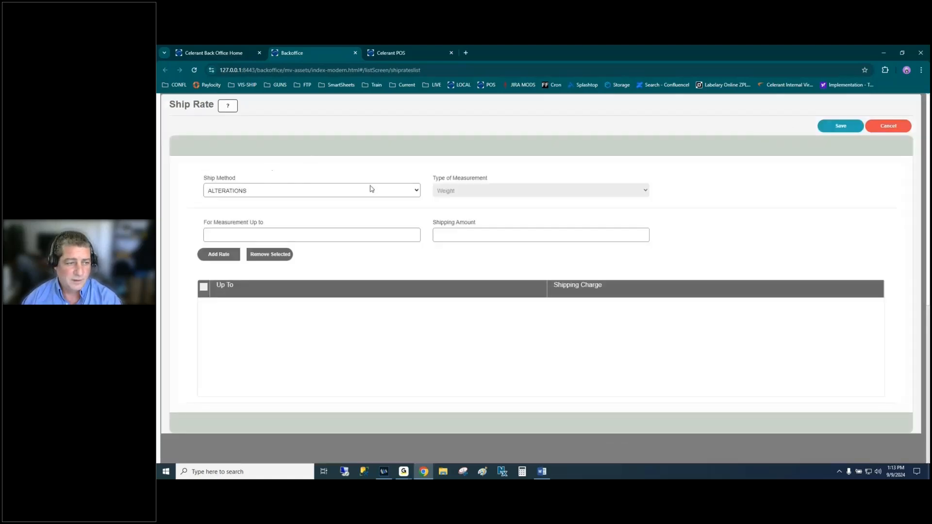
click(403, 191)
click(226, 228)
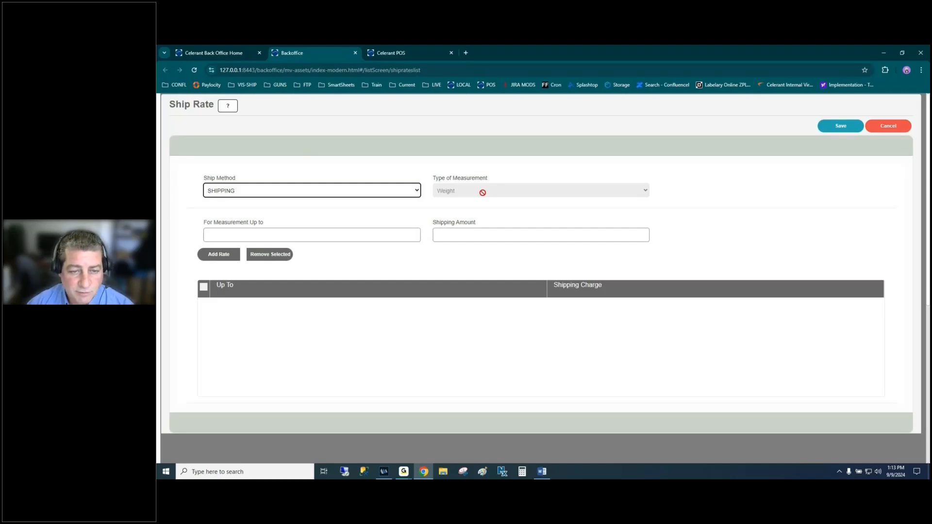
click(236, 235)
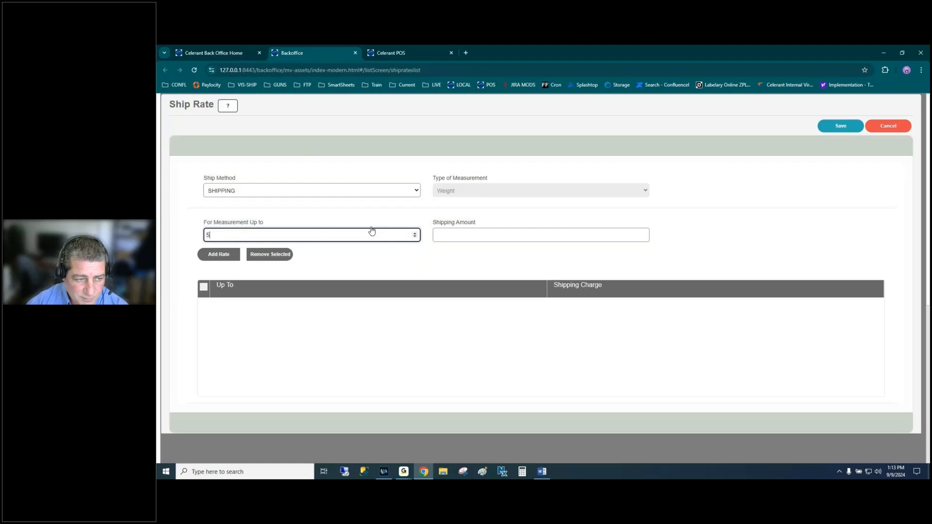
click(489, 237)
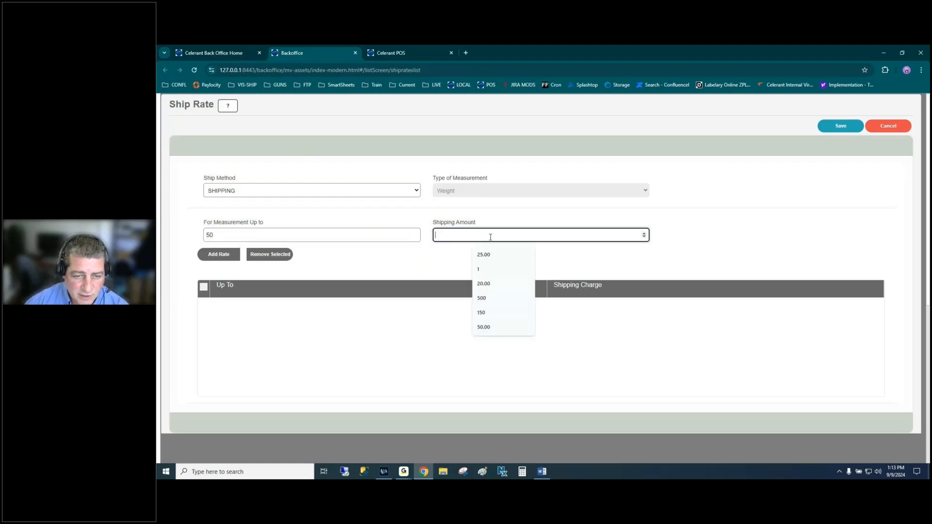
text(7.99)
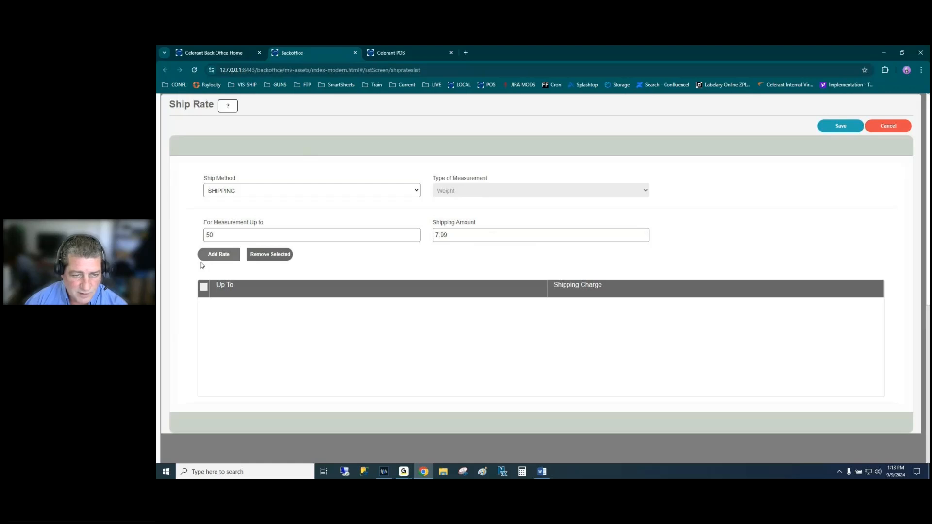
click(217, 254)
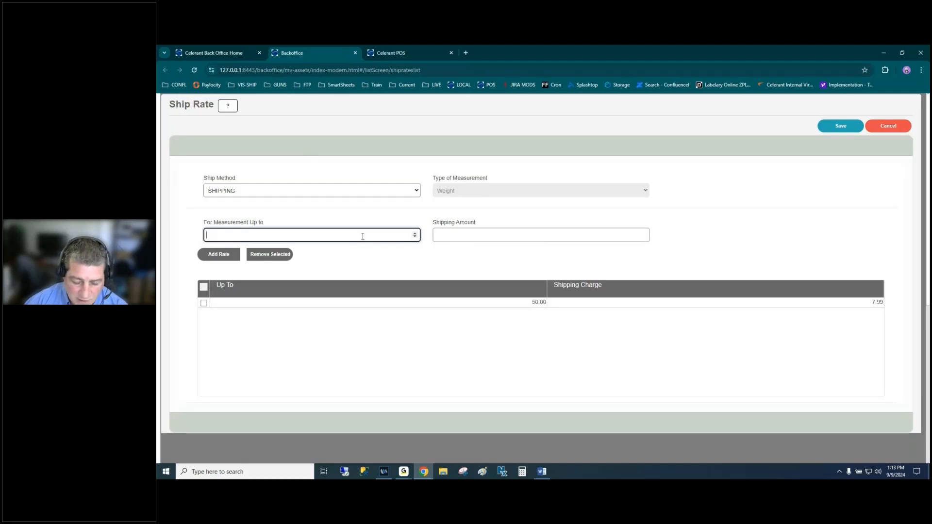
- Add a second tier up to 150 charging 10.99
text(150)
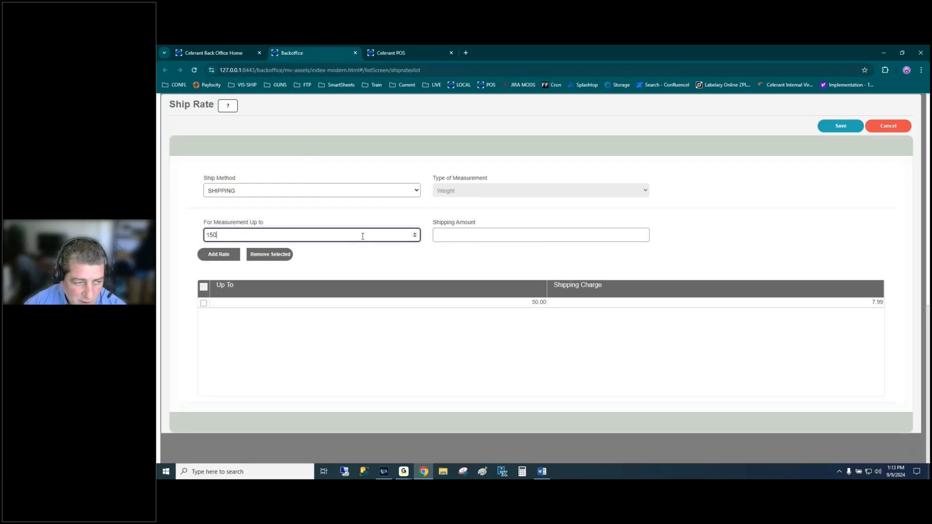
click(523, 235)
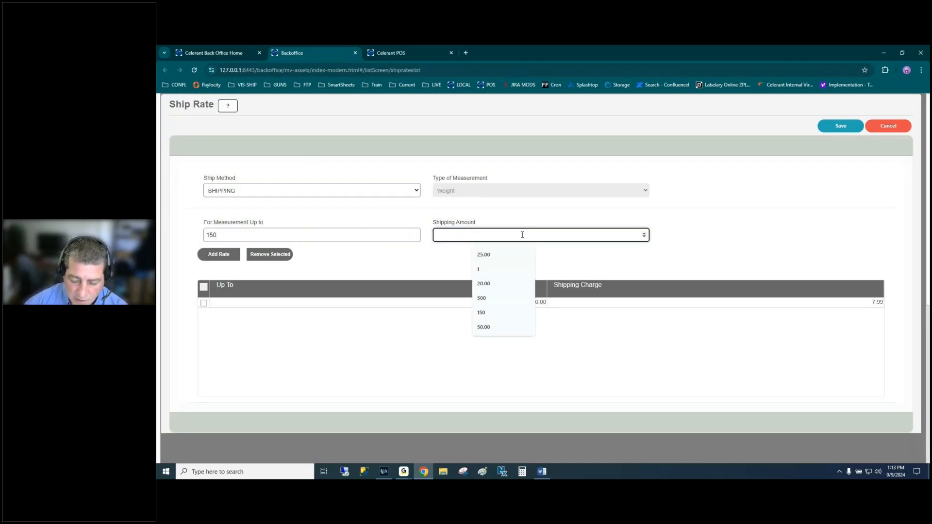
text(10.9)
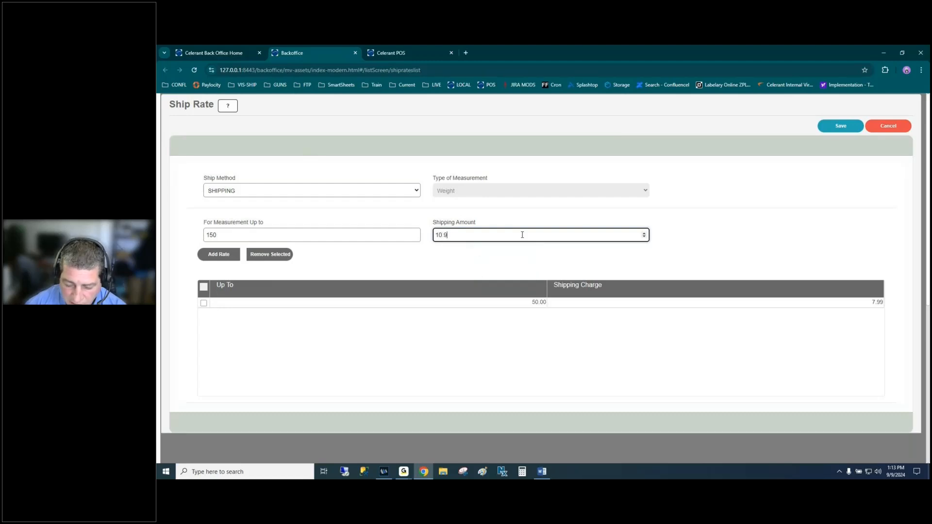
text(9)
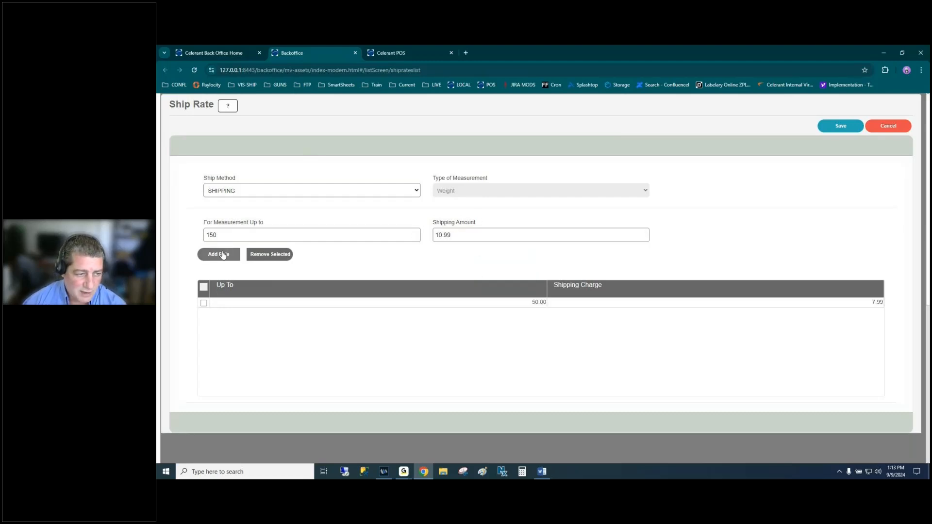
click(223, 255)
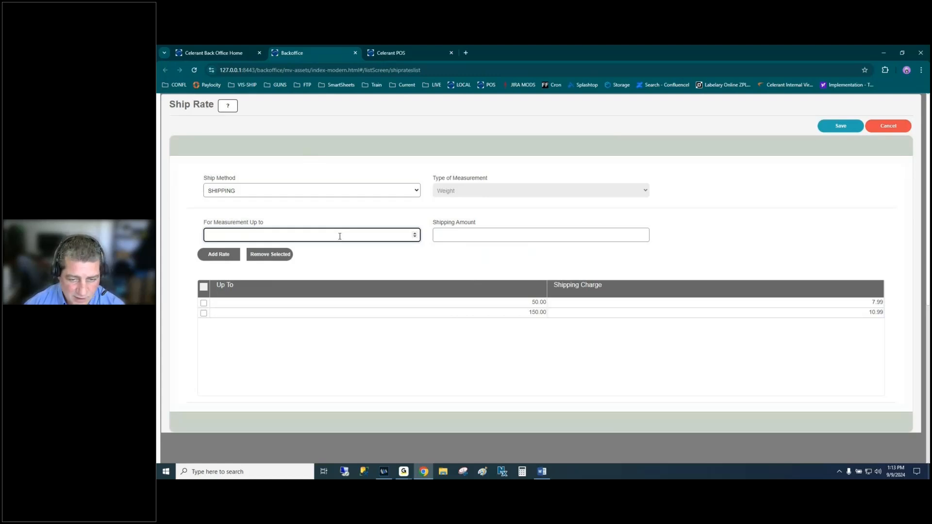
- Add a SHIPPING rate tier up to 299 charging 12.99
text(299)
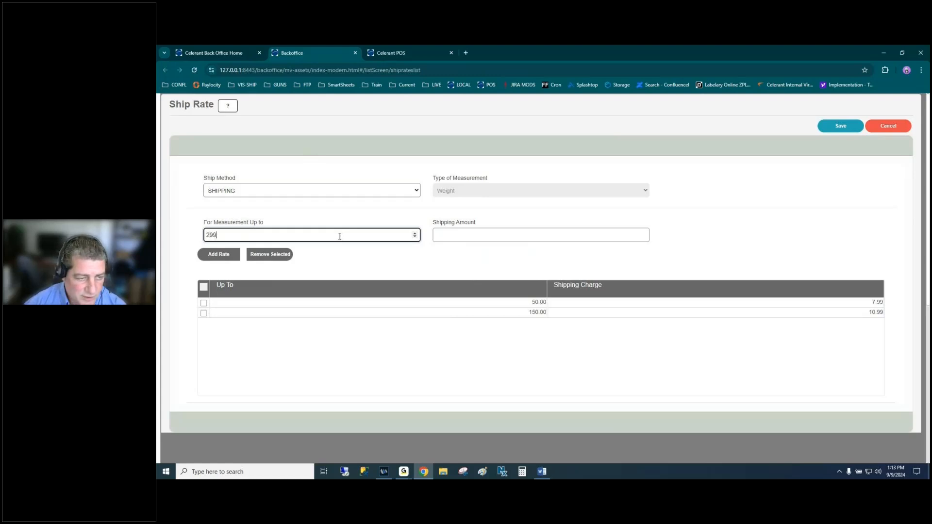
key(Tab)
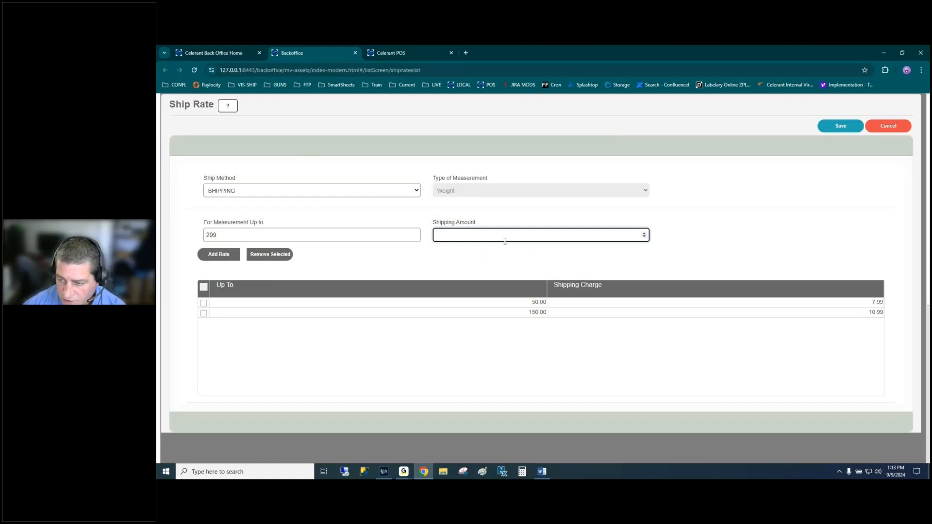
text(12.99)
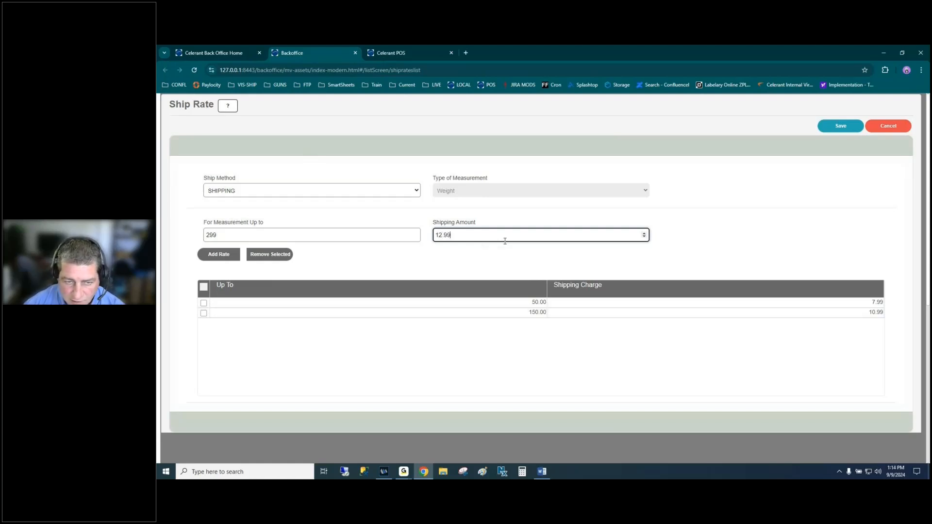
click(223, 256)
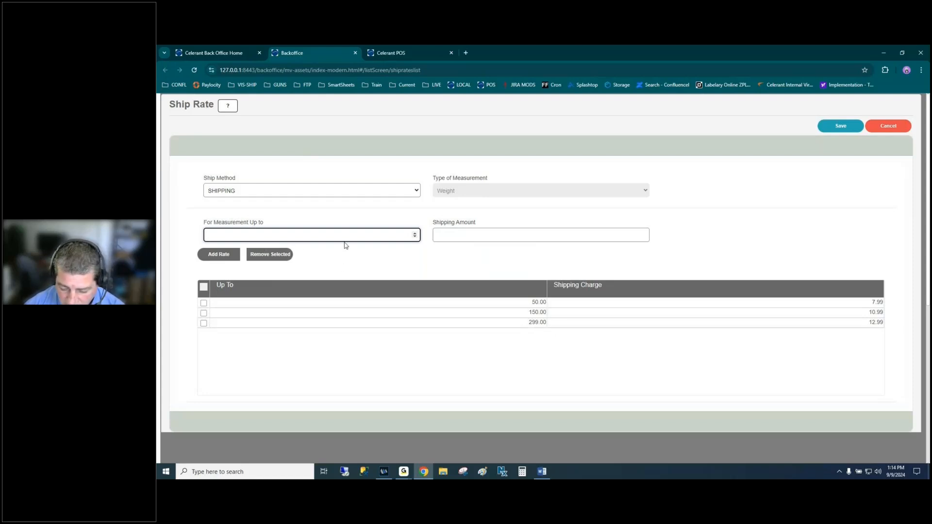
- Add a top tier up to 999999 at 0.00, entering 0.00001 after the missing-value warning
text(999999)
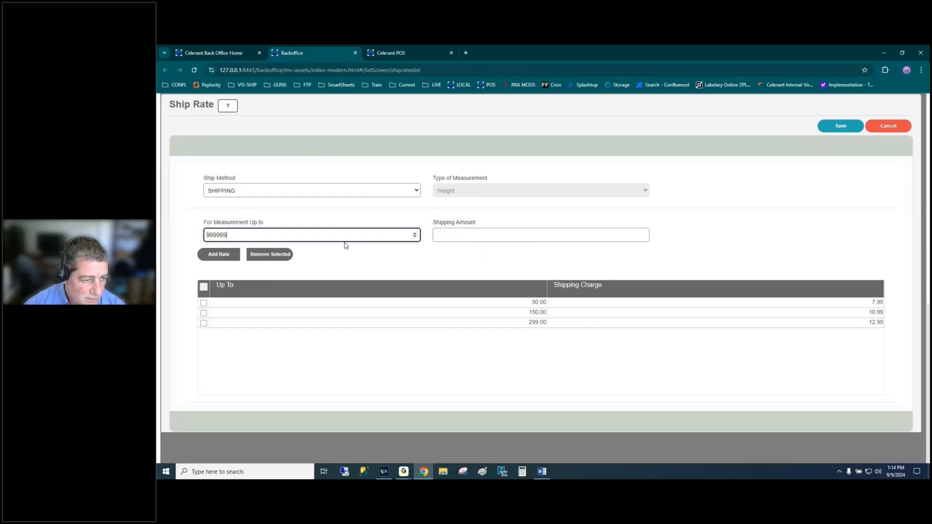
key(Tab)
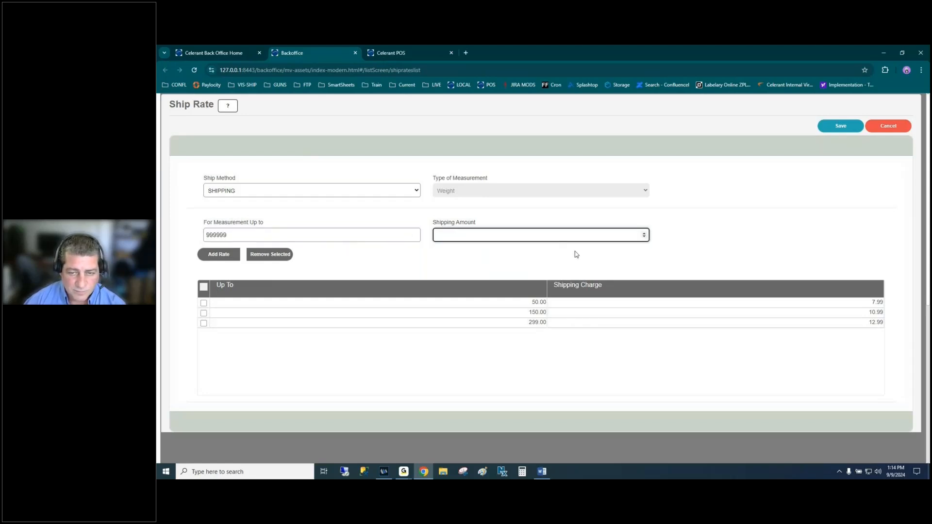
click(512, 238)
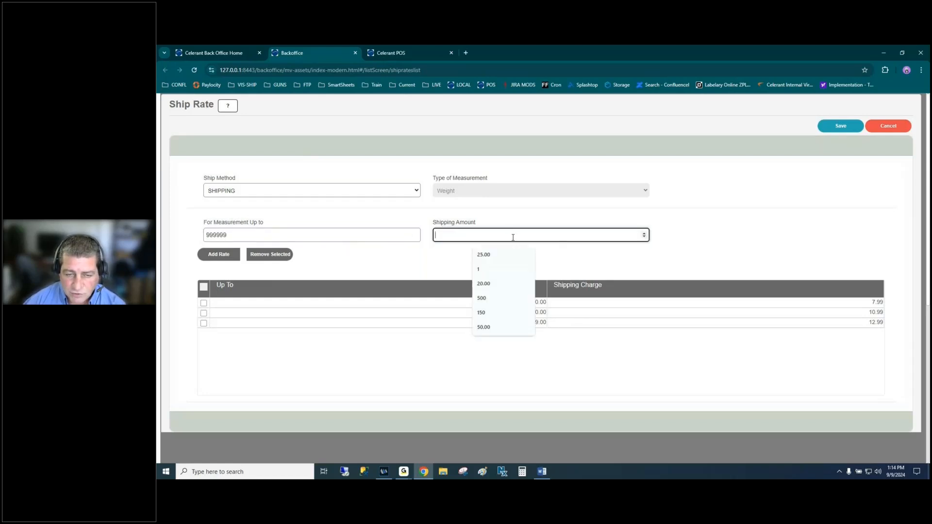
text(0)
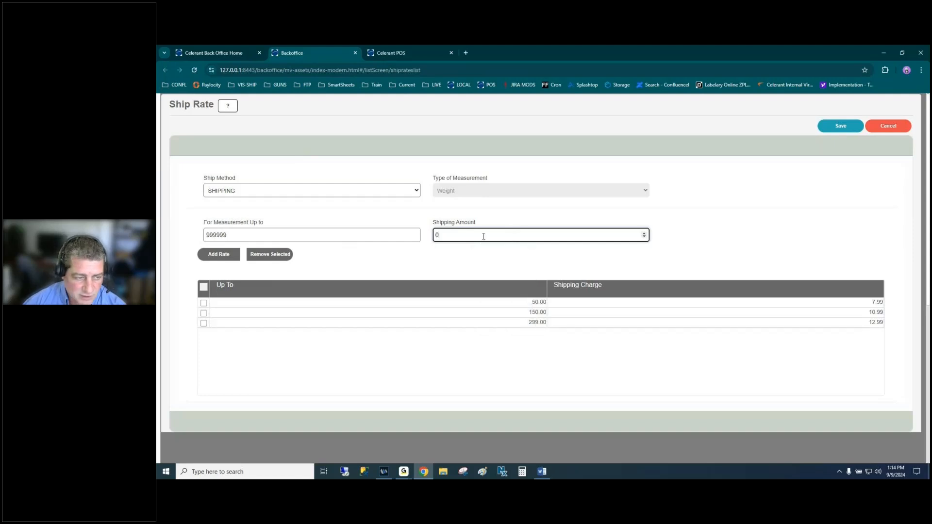
key(Tab)
key(Return)
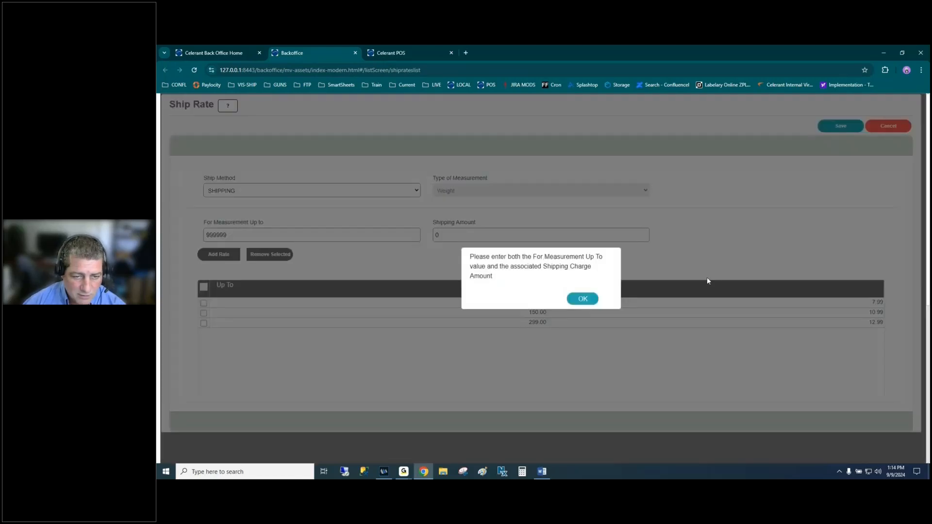
click(580, 299)
click(457, 236)
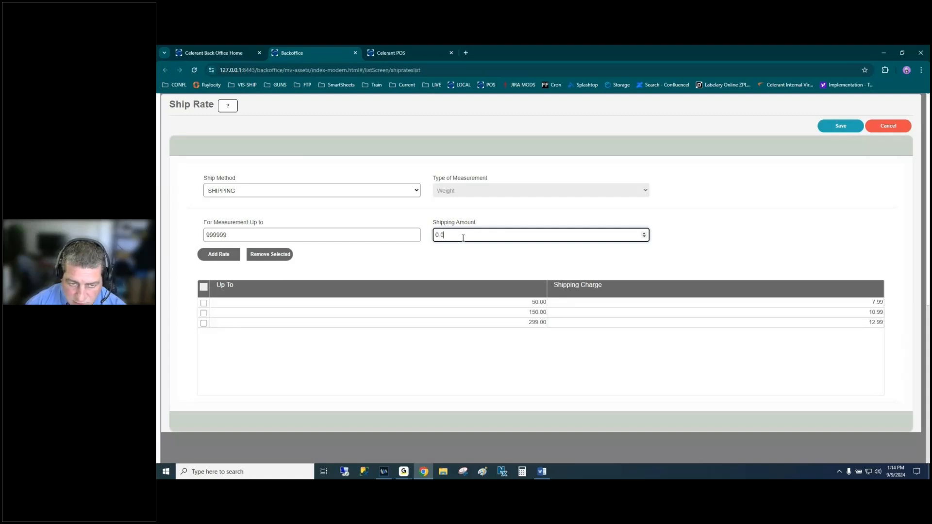
key(Tab)
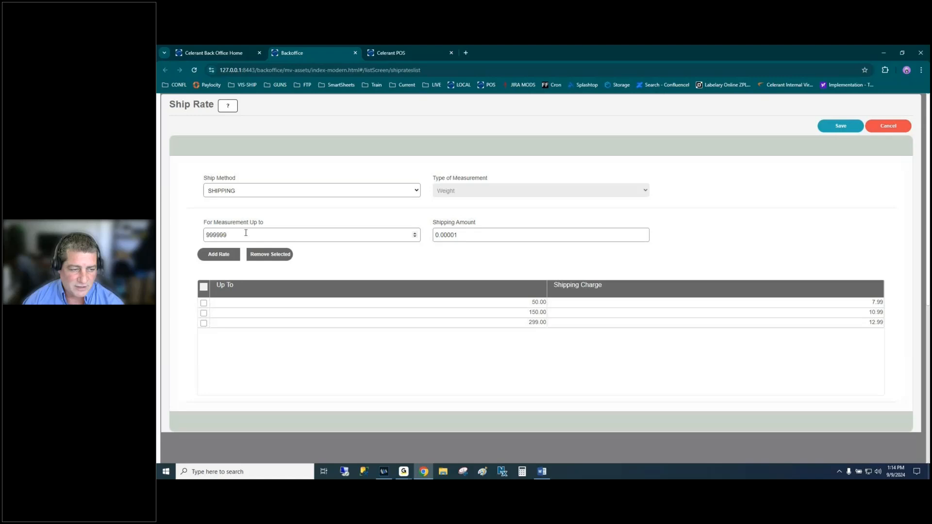
click(222, 256)
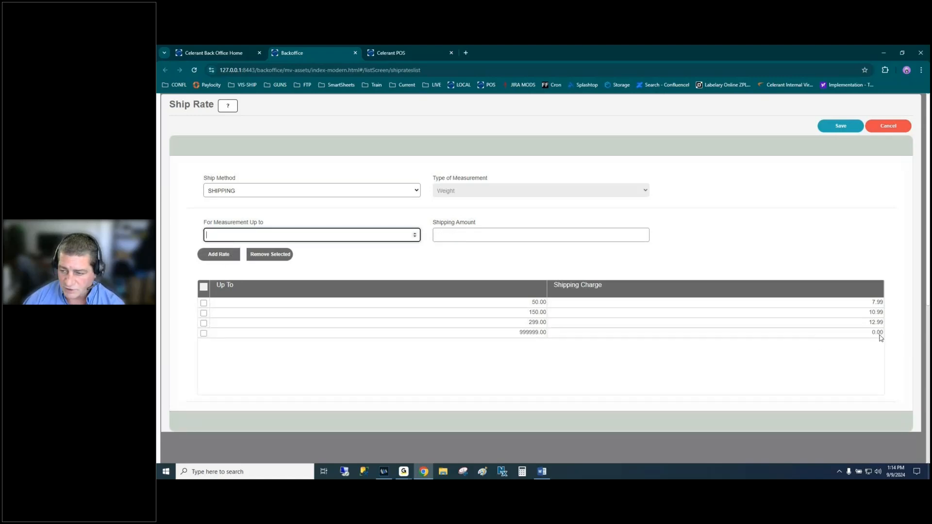
click(879, 334)
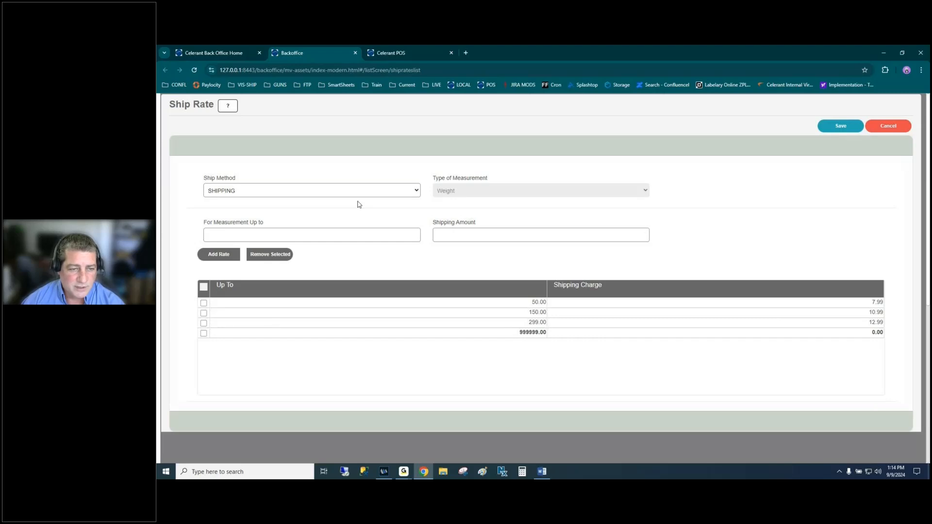
- Save the SHIPPING rate table, reopen it via search and Action > Edit, then cancel out
click(840, 127)
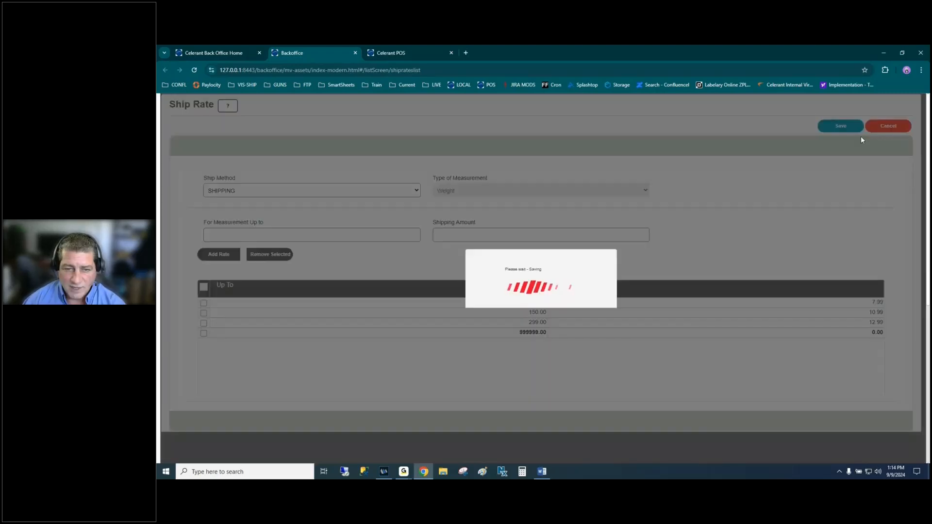
click(181, 123)
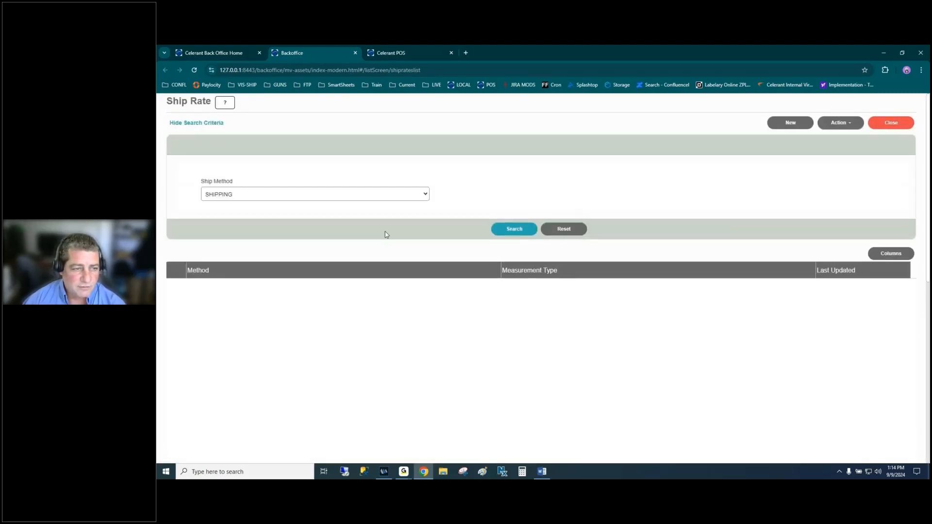
click(512, 230)
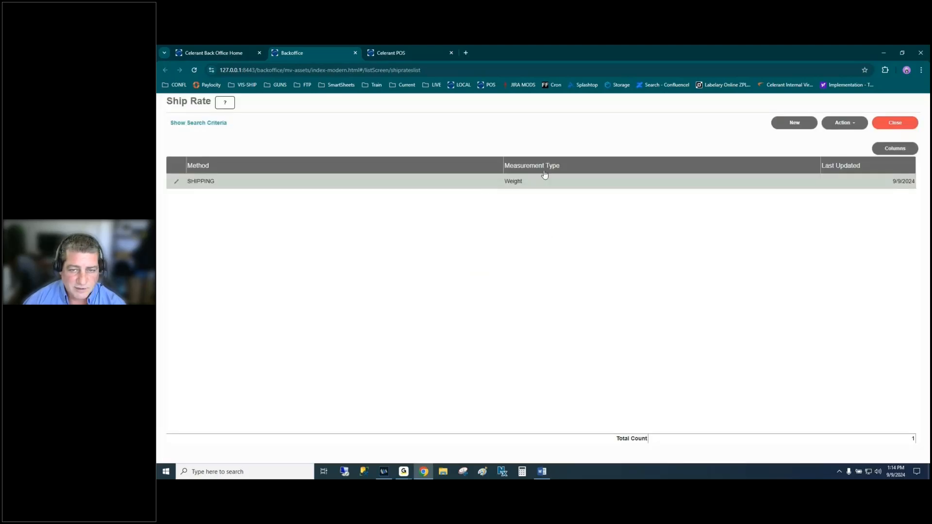
click(843, 124)
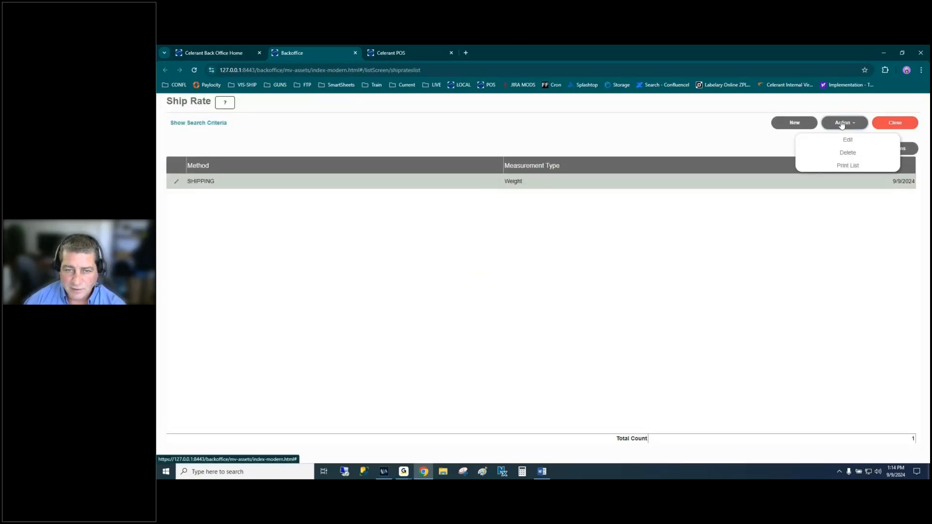
click(847, 141)
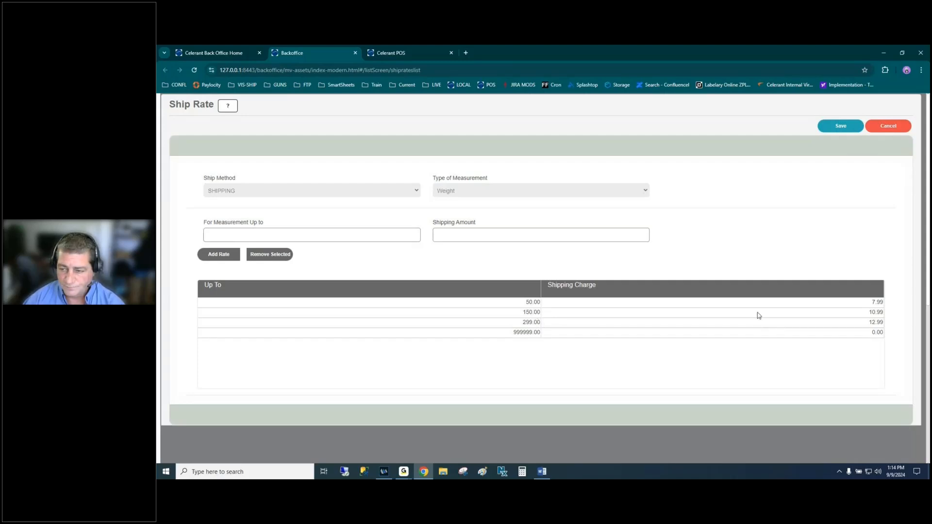
click(881, 130)
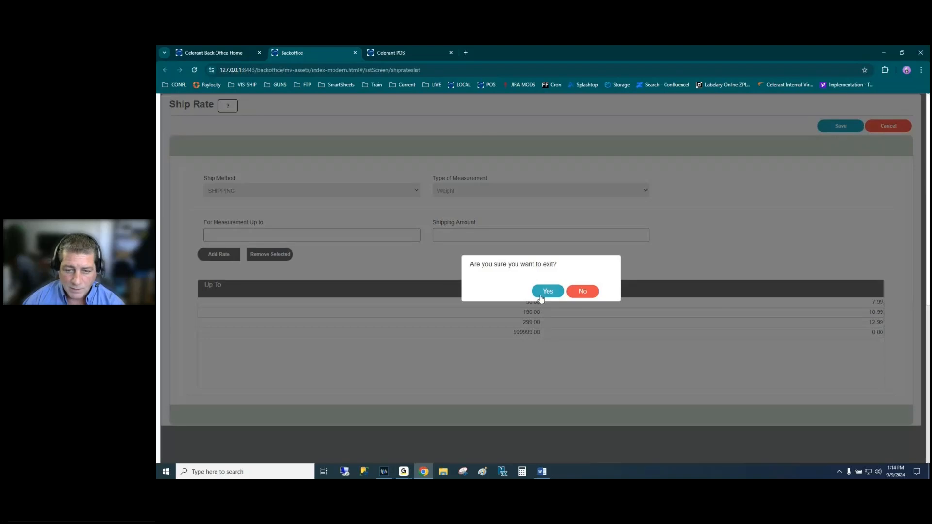
- Exit the rate form and mark E-Comm Shipping Rates and Exemptions in the Word outline
click(547, 291)
key(alt+Tab)
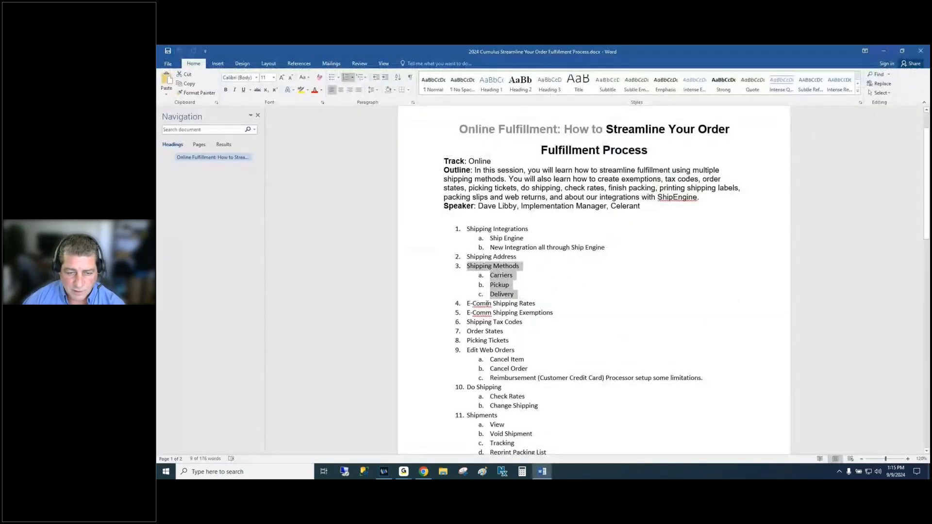
triple_click(487, 303)
triple_click(464, 312)
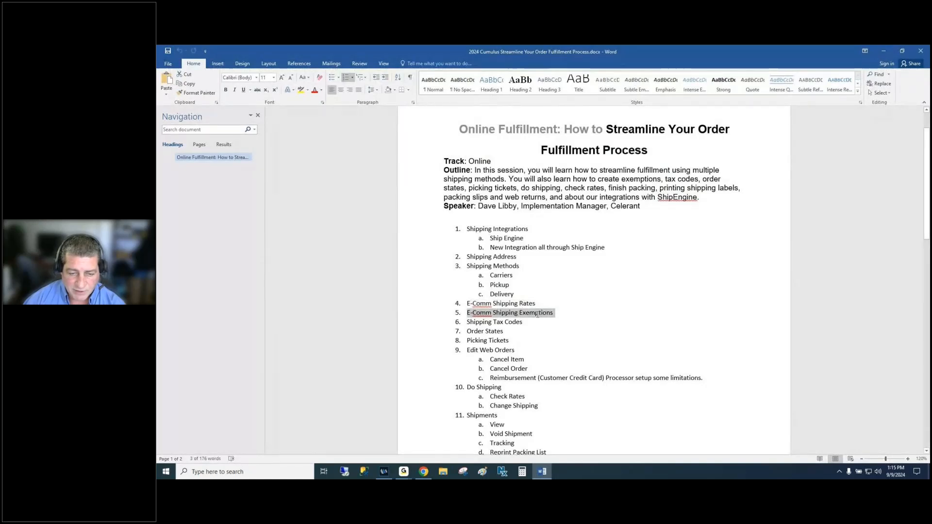
key(alt+Tab)
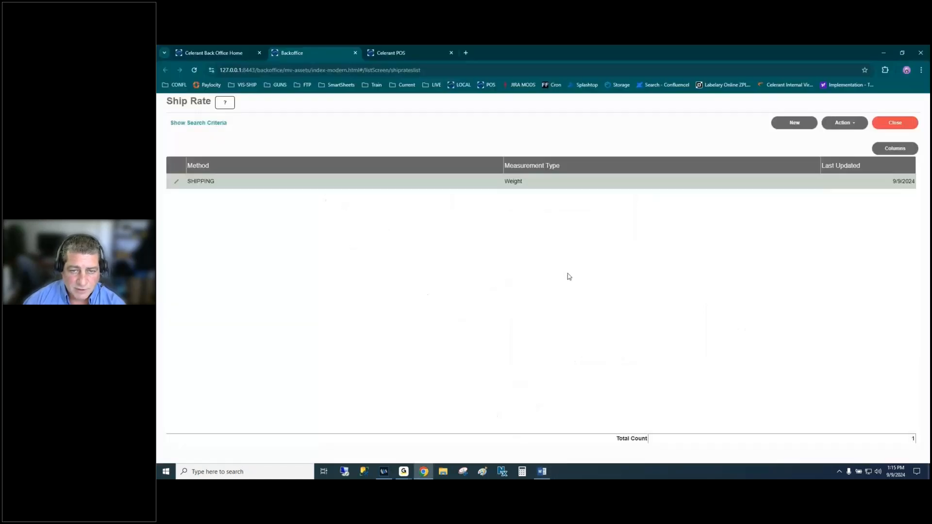
- Close the Ship Rate list and open the empty E-Comm Shipping Exemptions list
click(879, 125)
click(753, 106)
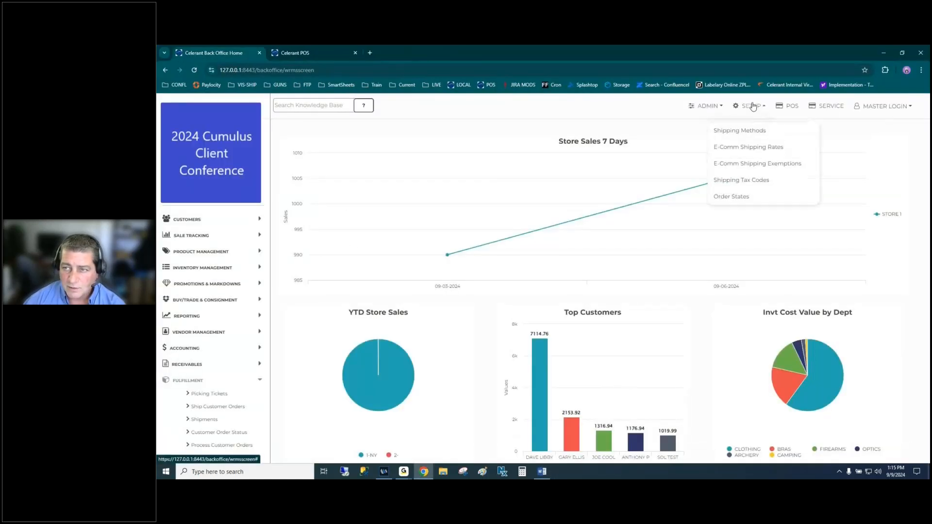
click(751, 165)
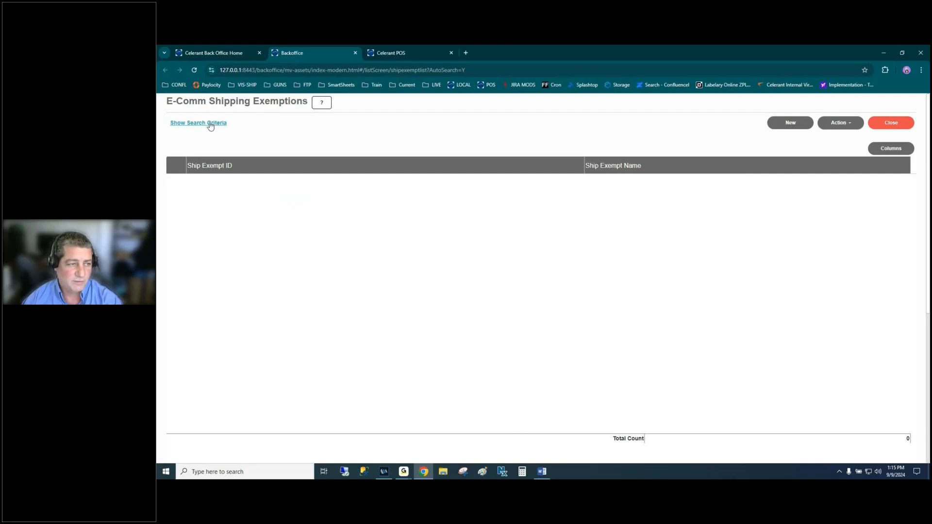
- Search the existing shipping exemptions, then start a new one named EXEMPT
click(211, 124)
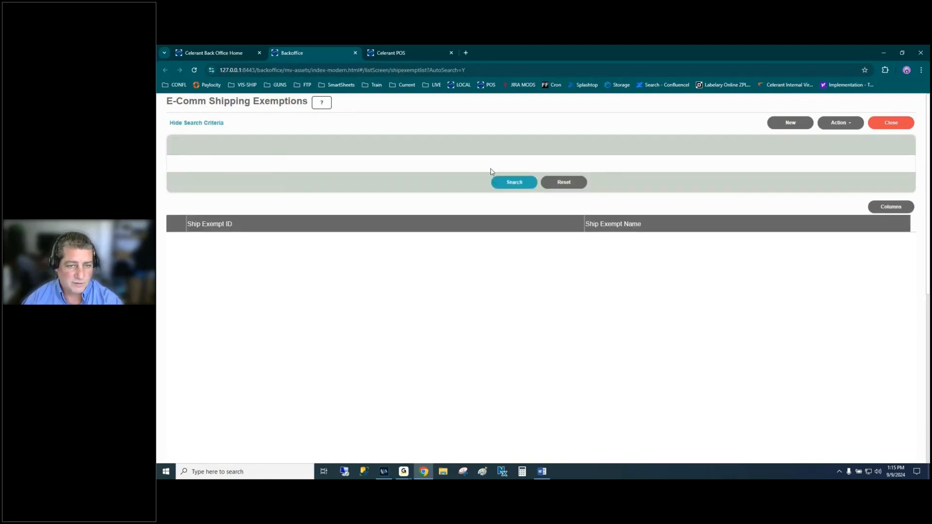
click(513, 183)
click(799, 126)
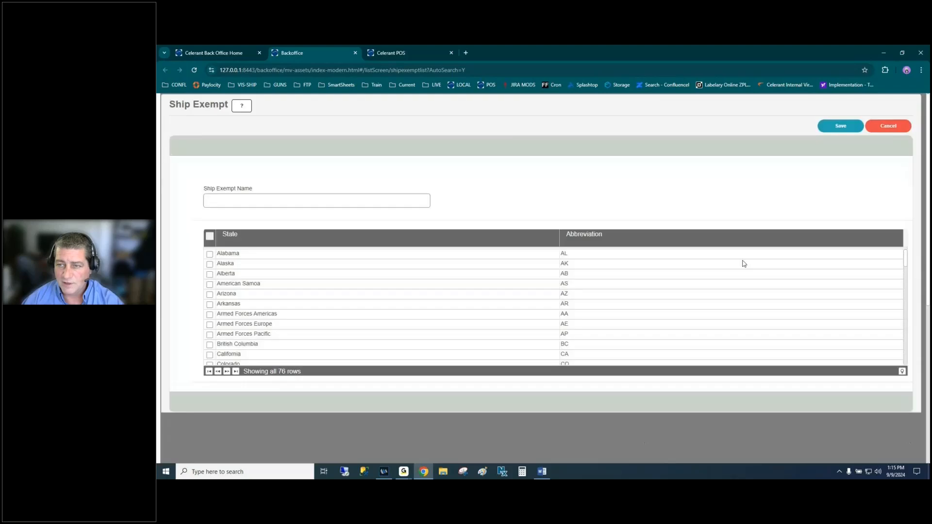
click(285, 200)
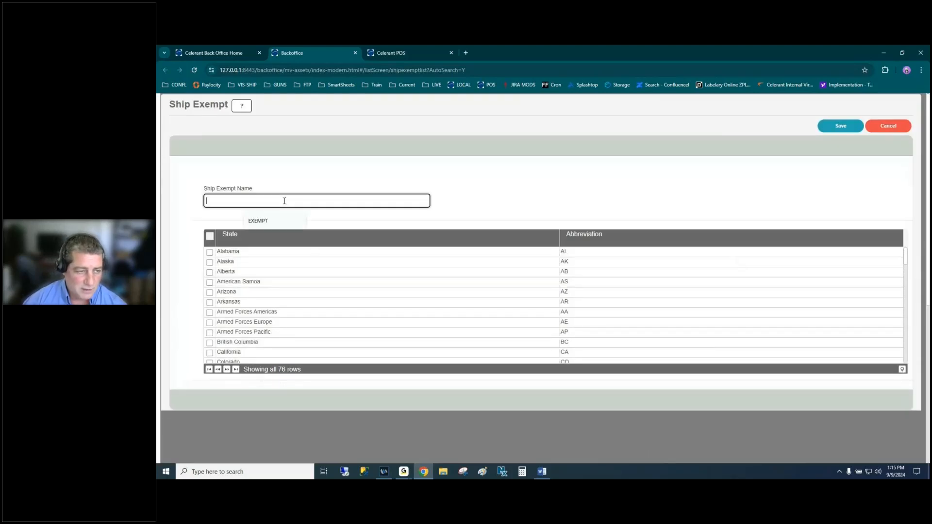
click(263, 221)
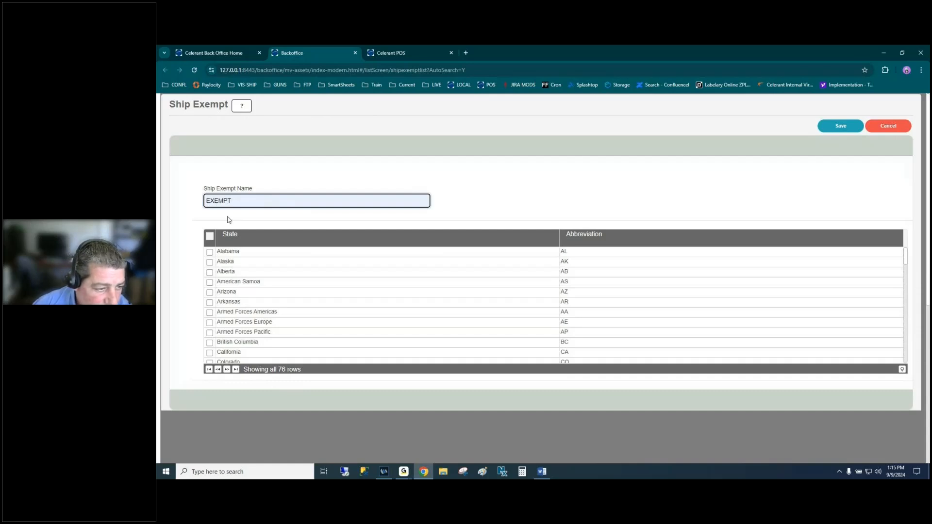
- Tick the AB, AS, AA, AE, AP, BC, DC, FM and GU state checkboxes
click(209, 273)
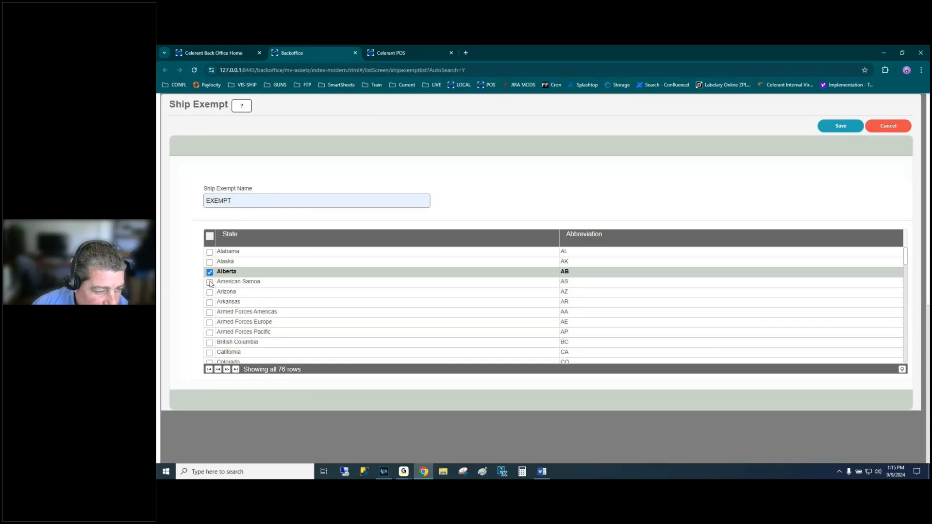
click(210, 282)
click(209, 313)
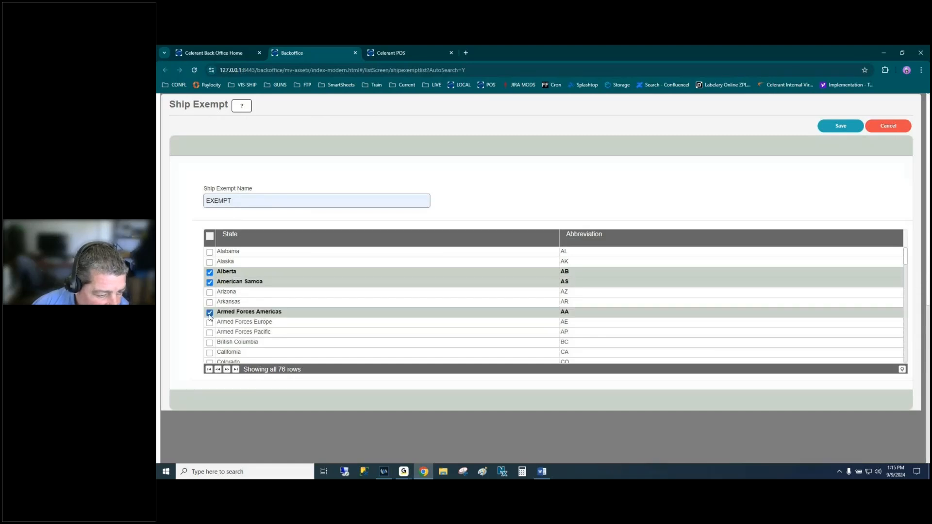
click(209, 322)
click(210, 332)
click(210, 343)
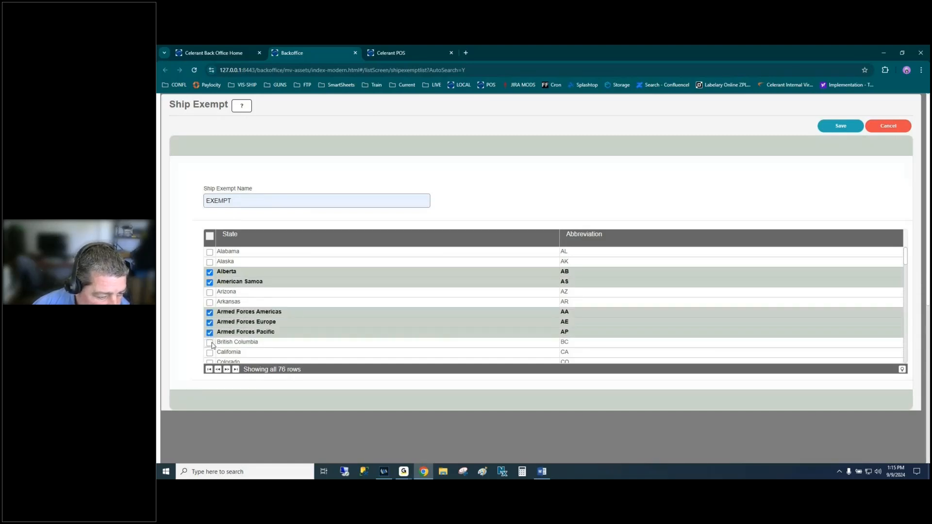
scroll(328, 307, down, 3)
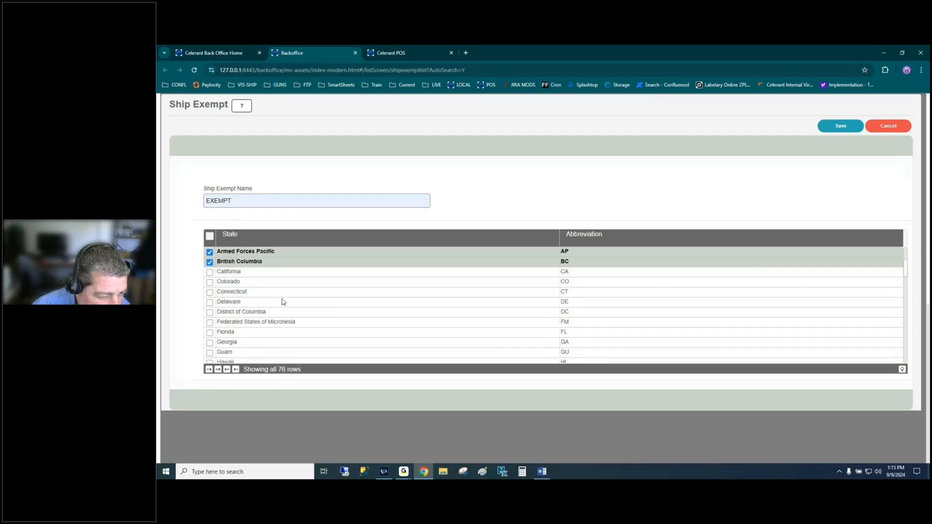
click(210, 314)
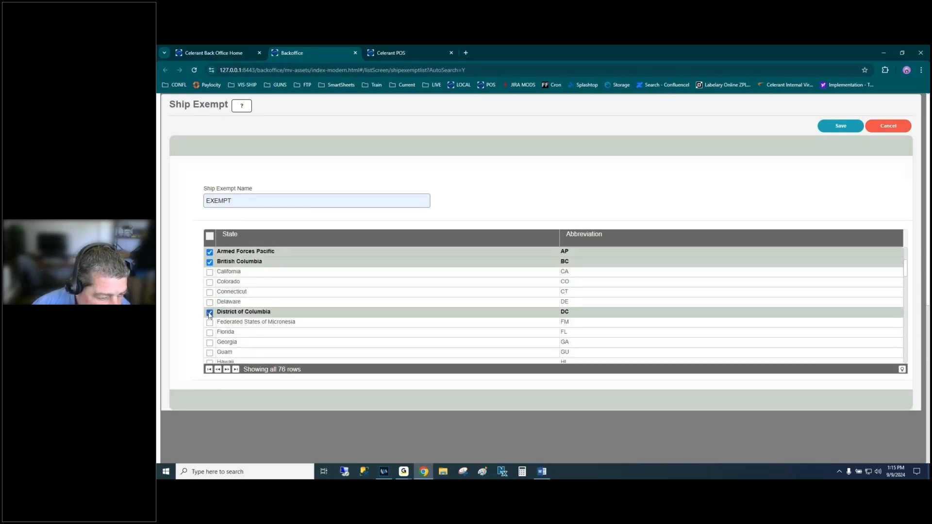
scroll(303, 295, down, 3)
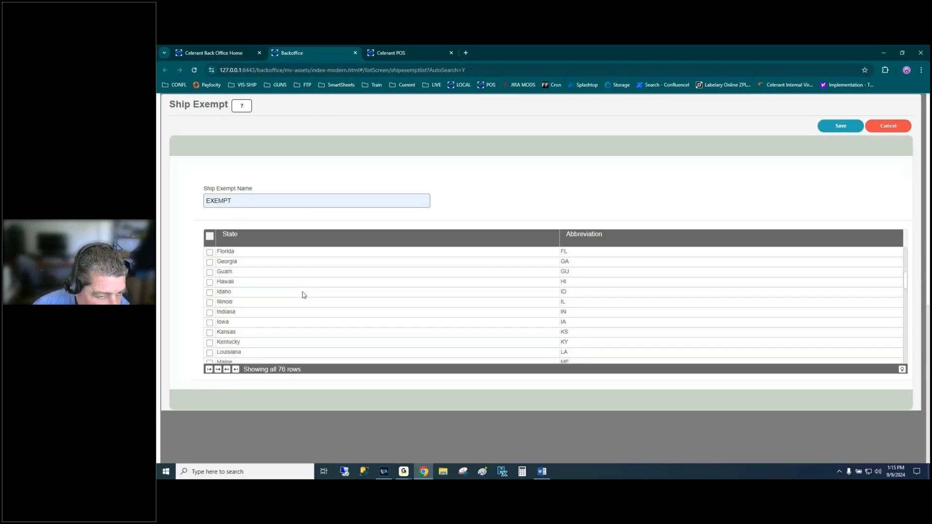
scroll(303, 295, up, 2)
click(210, 282)
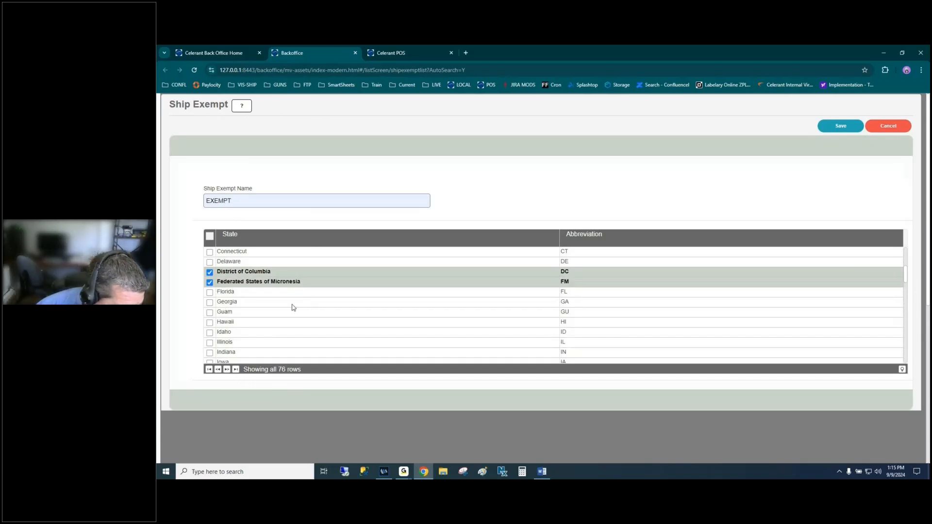
click(210, 312)
scroll(218, 325, down, 2)
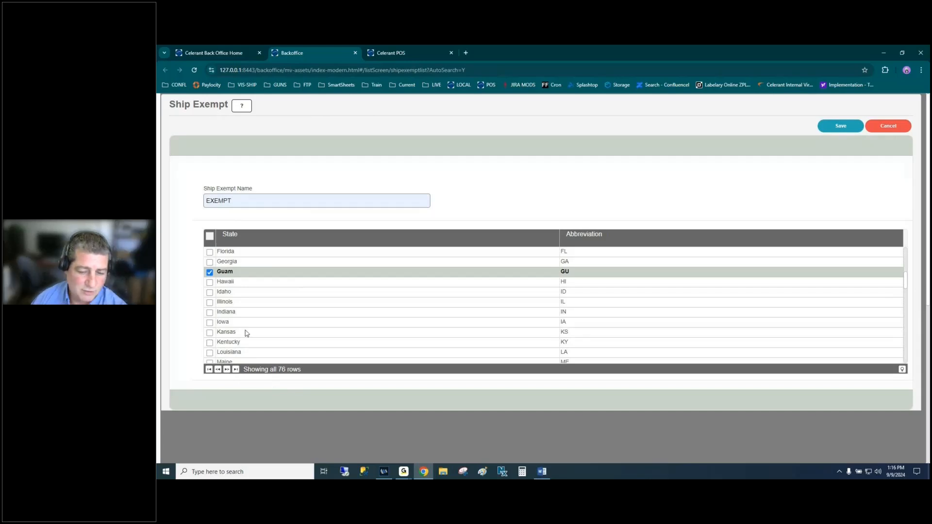
- Save EXEMPT, search to confirm it is listed, then reopen it and cancel out
click(837, 127)
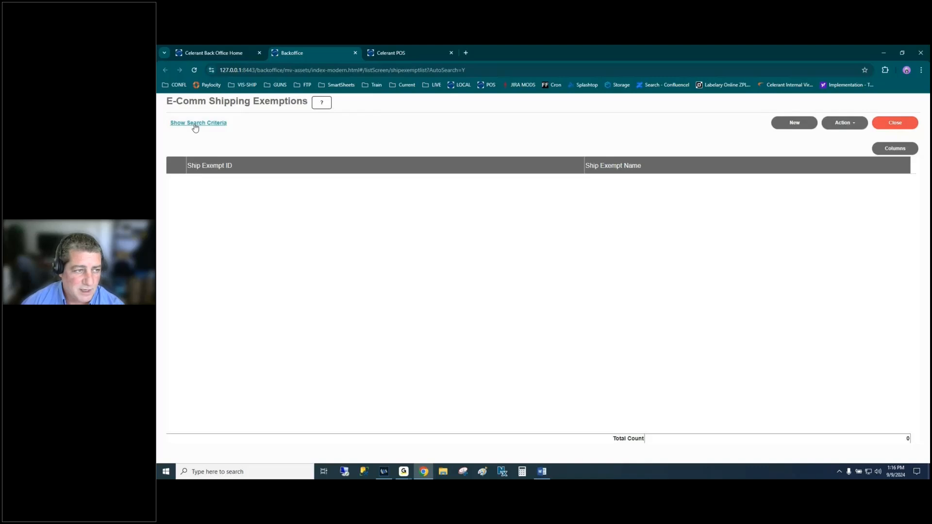
click(195, 126)
click(515, 183)
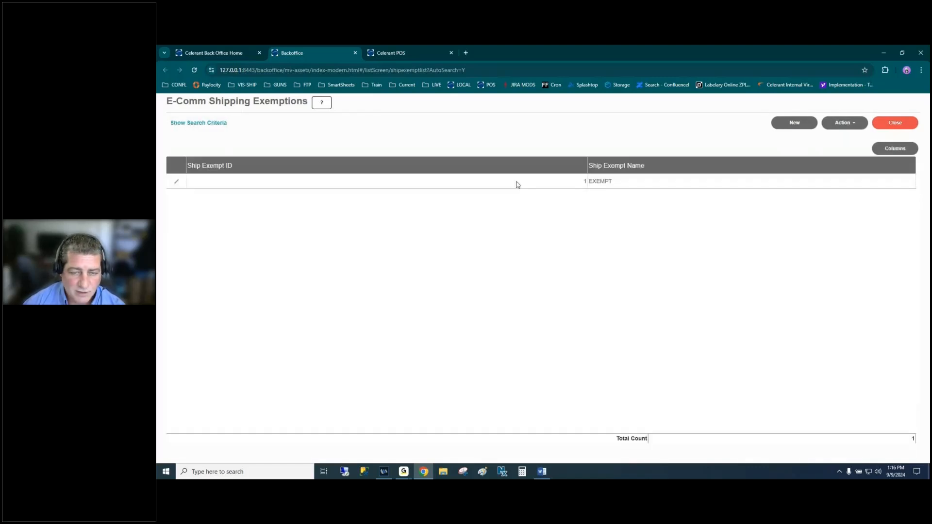
click(176, 181)
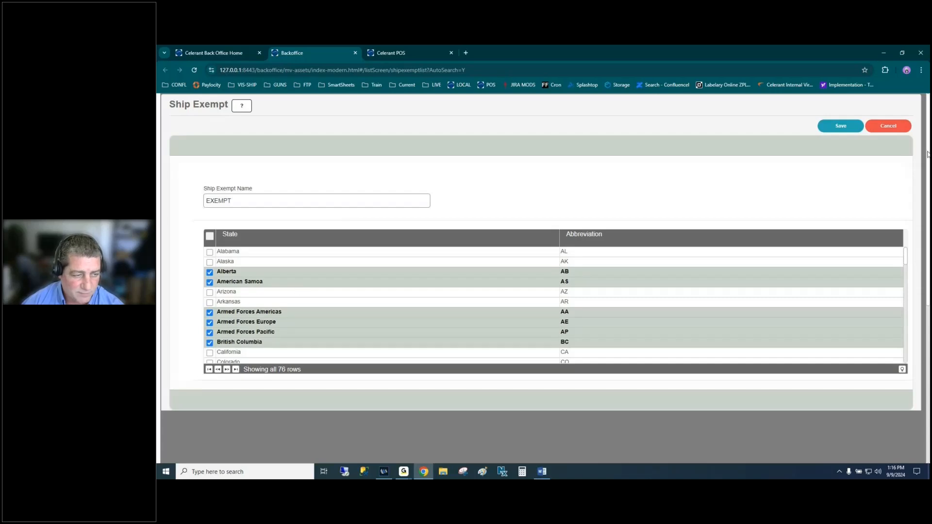
click(872, 131)
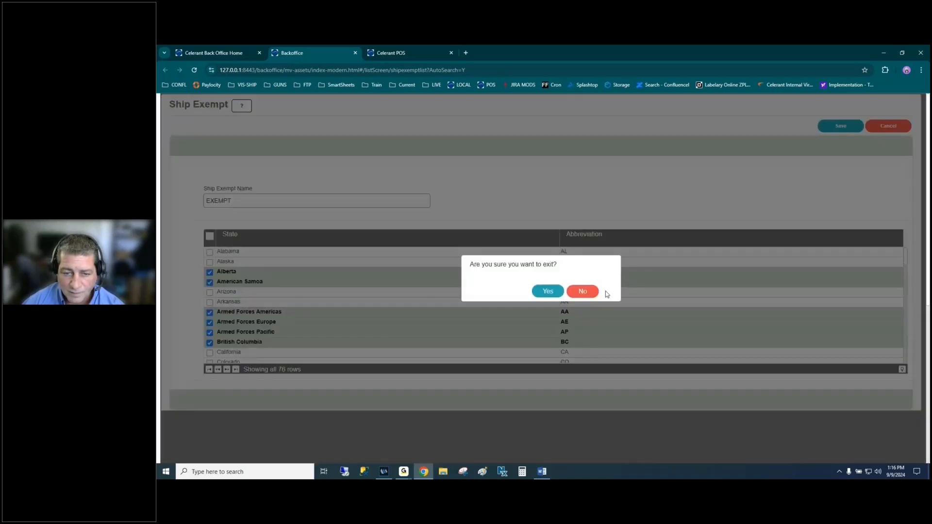
click(558, 292)
- Close the exemptions page and return to the Word session outline
click(894, 122)
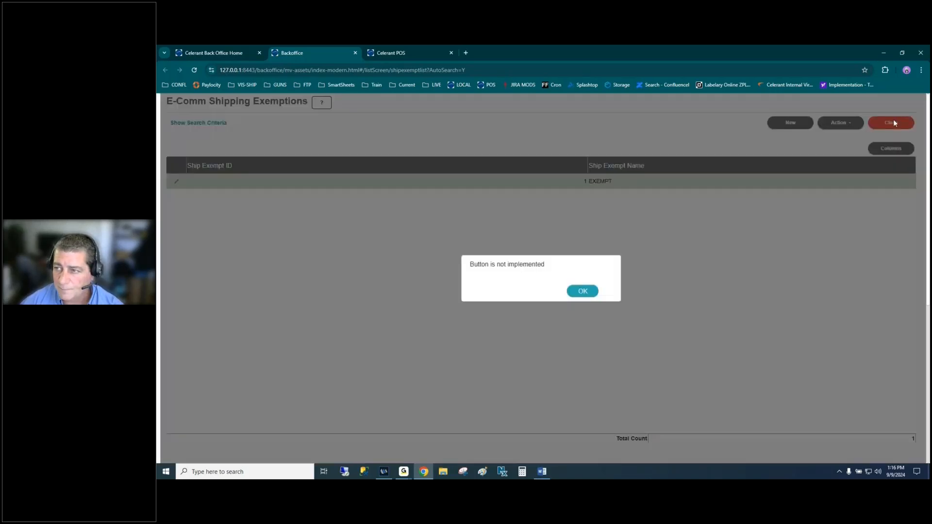
key(ctrl+w)
key(alt+Tab)
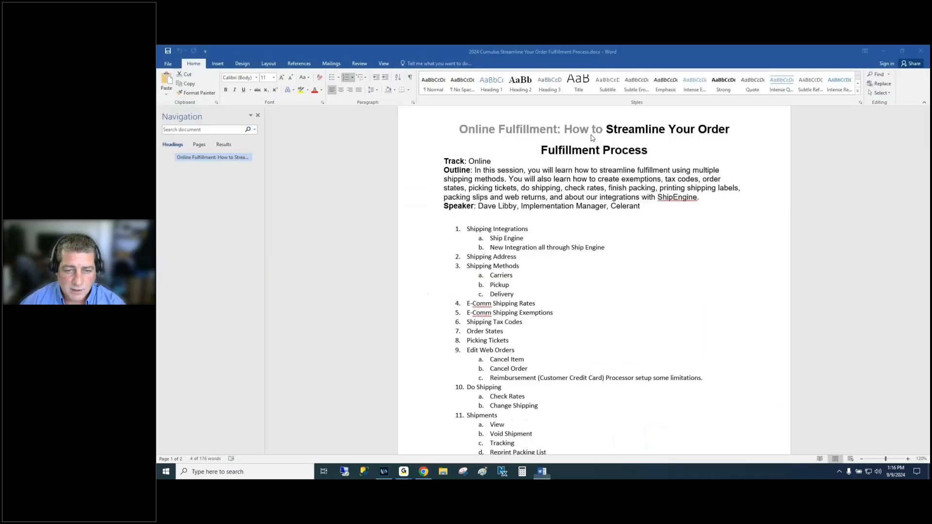
- Return to Back Office and list the existing codes on the Shipping Tax Codes screen
drag(466, 322, 522, 322)
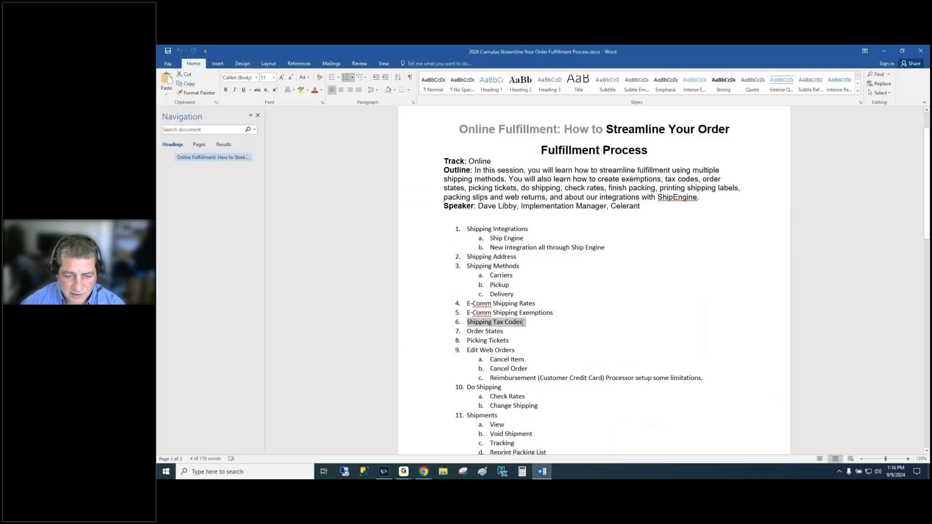
key(alt+Tab)
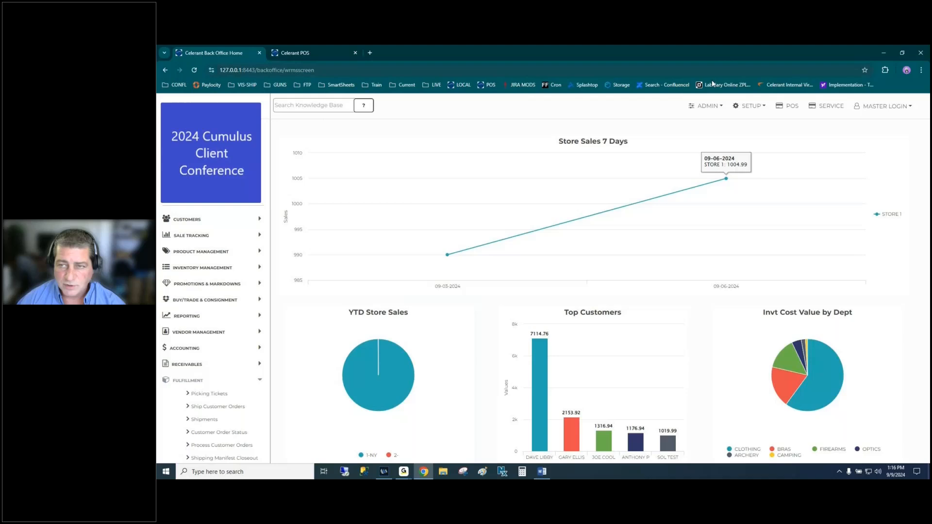
click(751, 105)
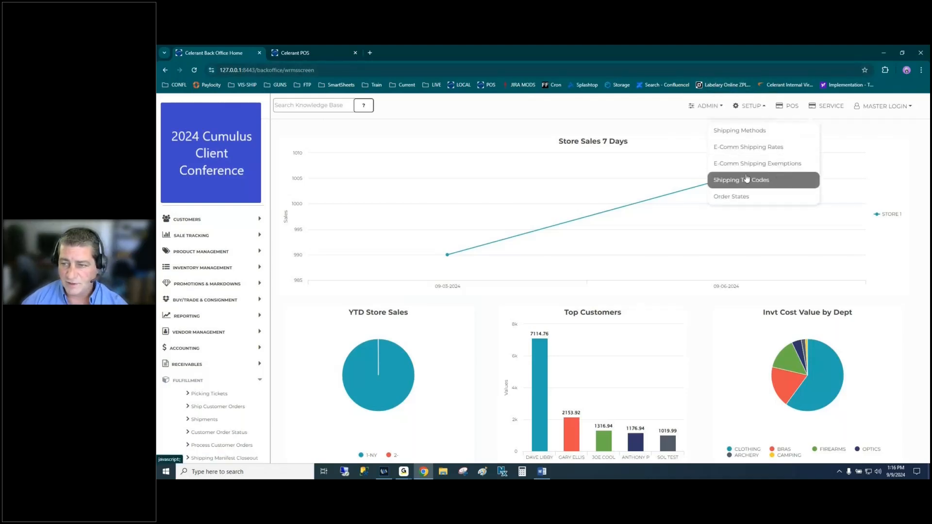
click(764, 181)
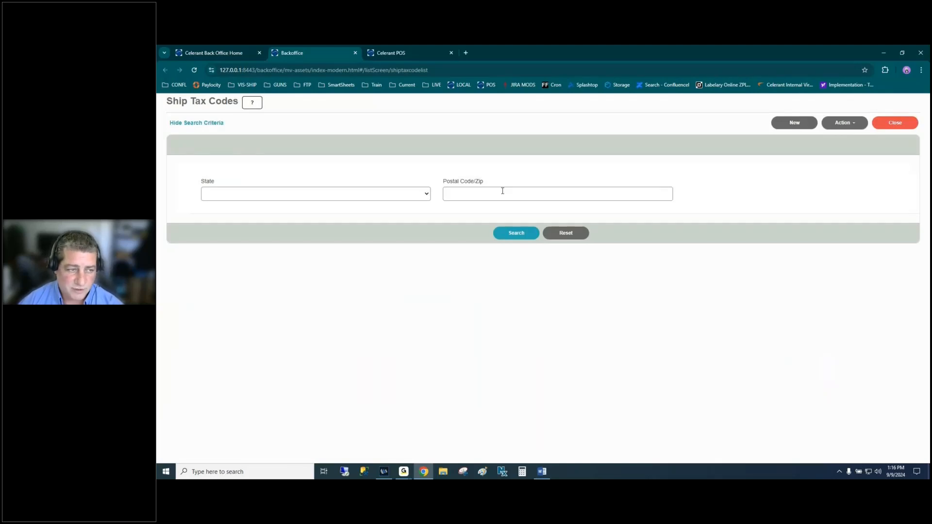
click(515, 233)
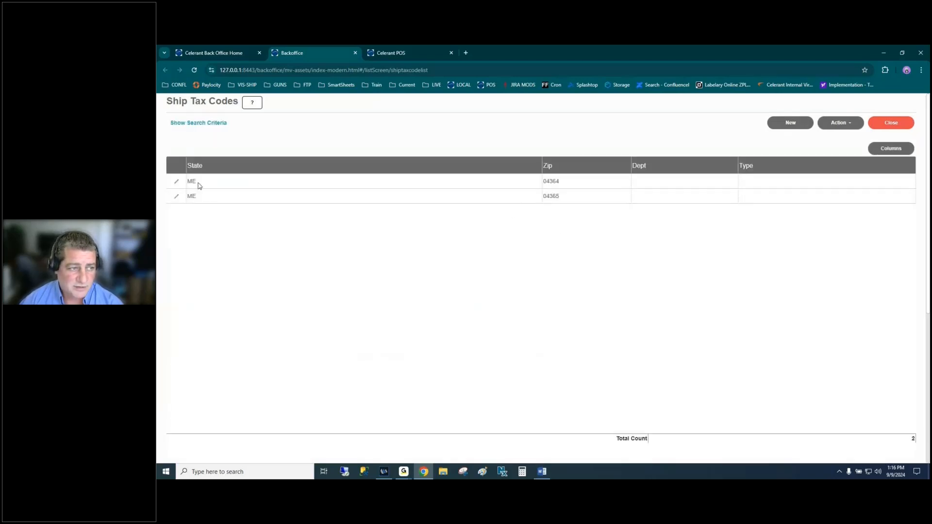
- Open the ME 04364 tax code and review its 5.50 tax rate
click(569, 185)
click(575, 195)
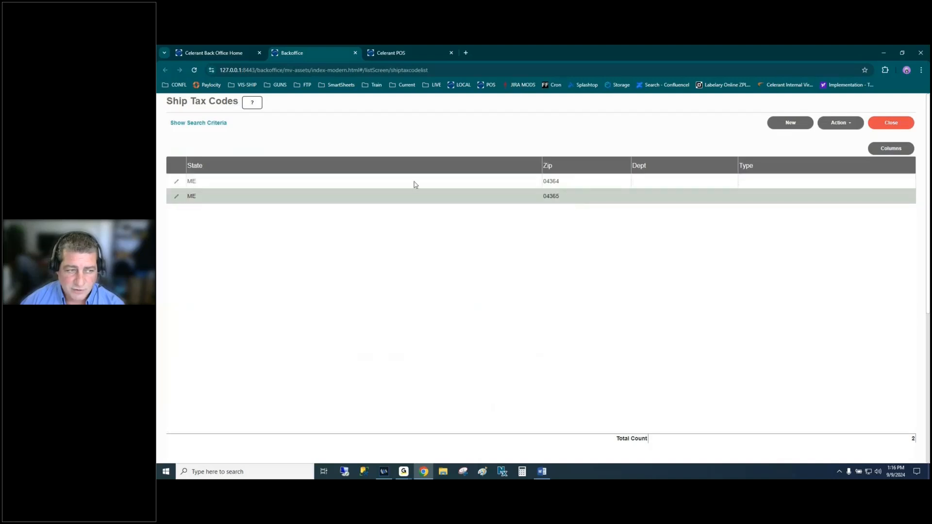
click(176, 182)
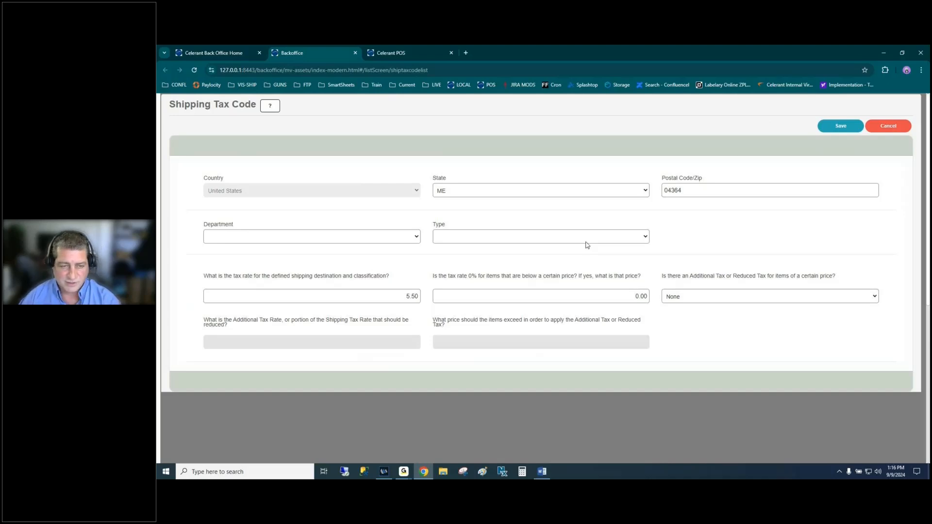
click(416, 297)
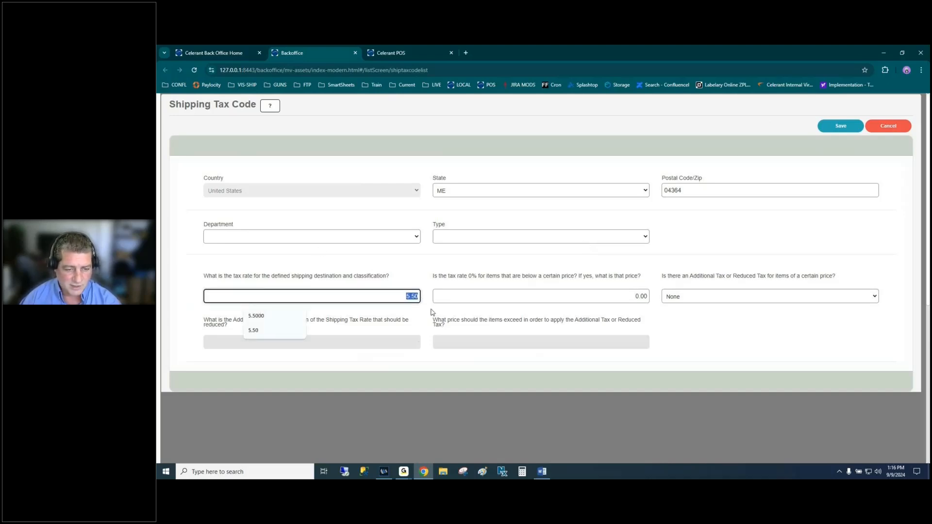
click(427, 279)
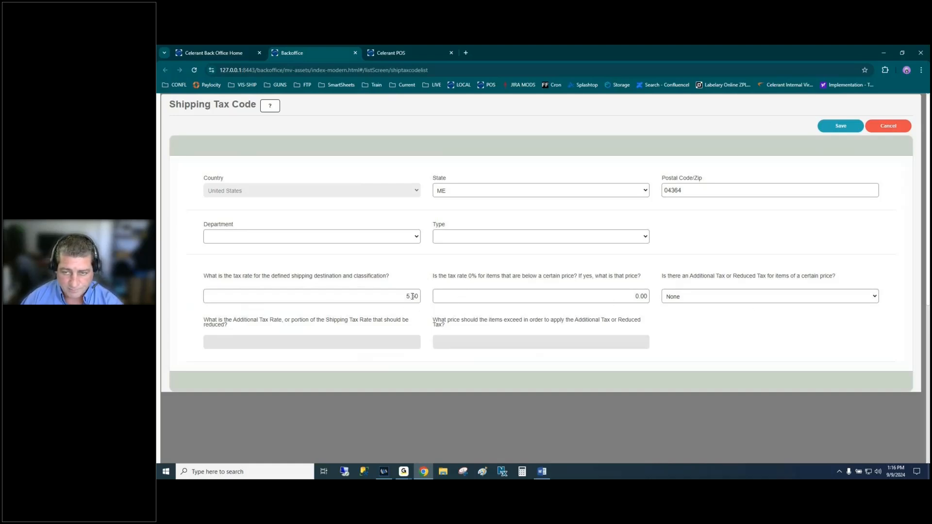
- Close 04364 without saving and open the ME 04365 tax code
click(886, 125)
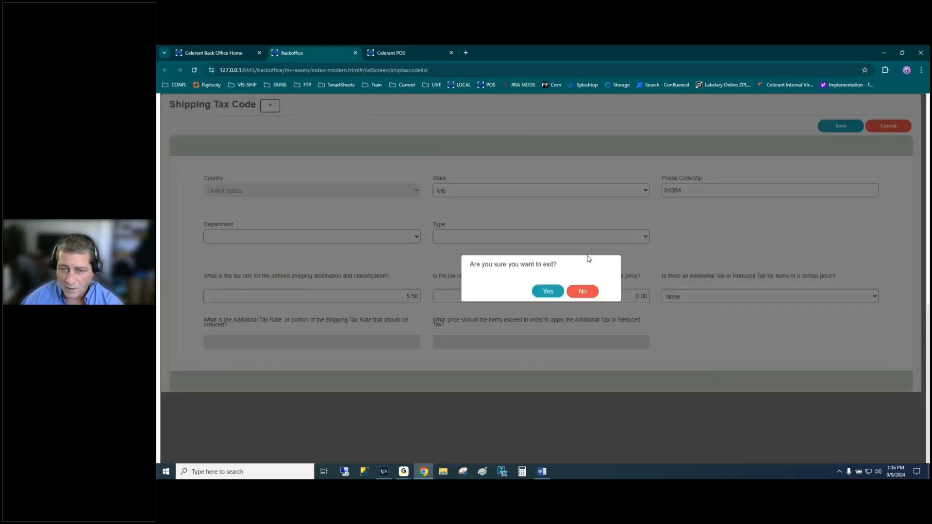
click(543, 294)
click(176, 196)
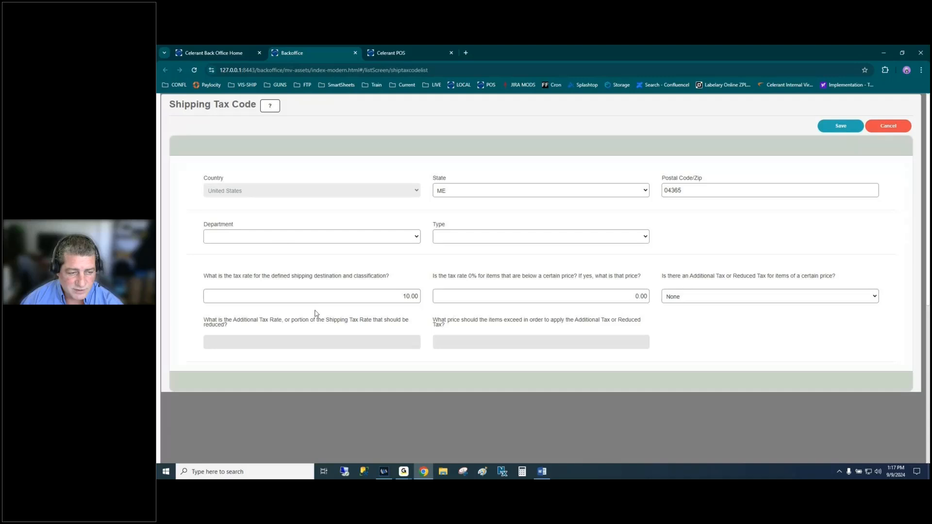
- Check the 04365 postal code, close it without saving, and select the 04364 row
click(689, 190)
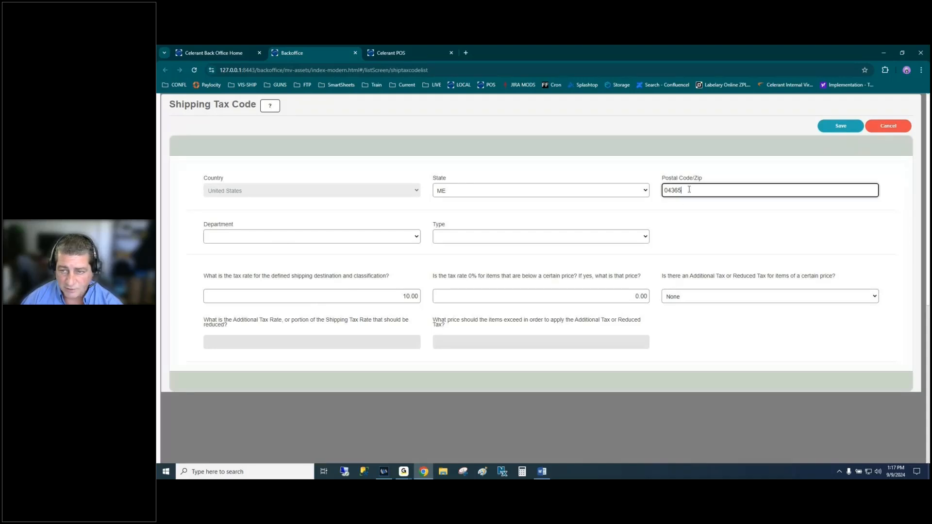
click(884, 129)
click(547, 290)
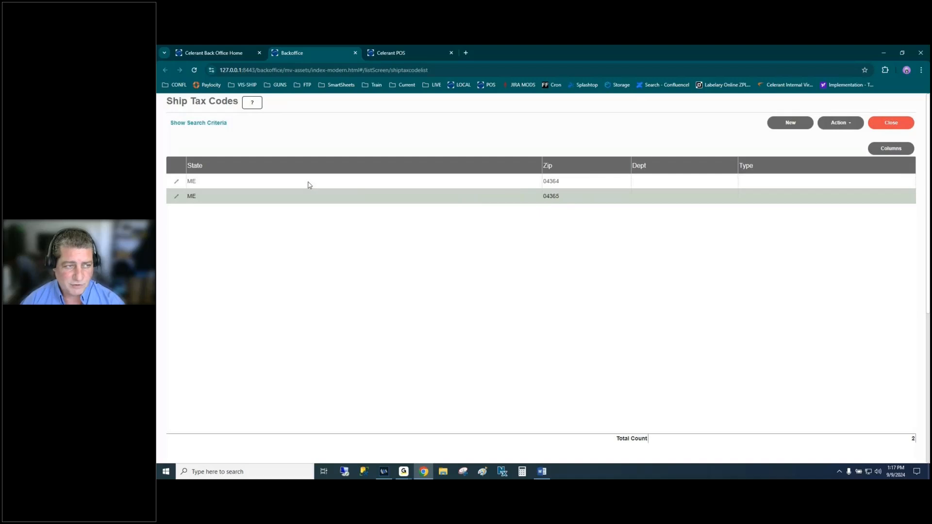
click(270, 187)
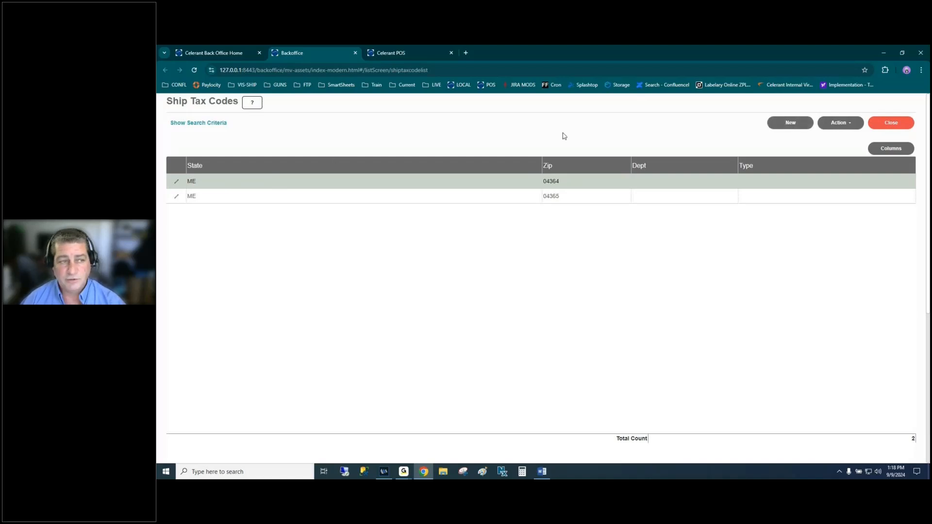
- Start a new shipping tax code for state ME with department SHIPPING
click(791, 124)
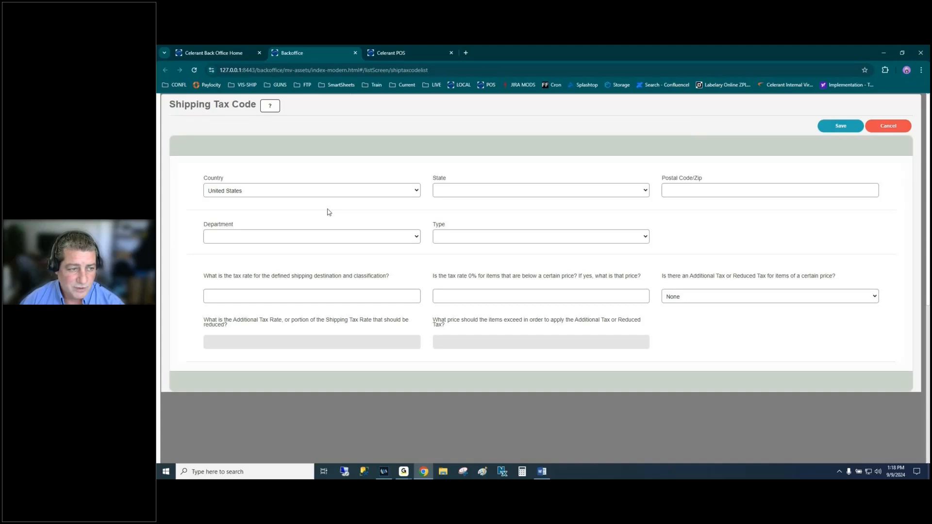
click(493, 193)
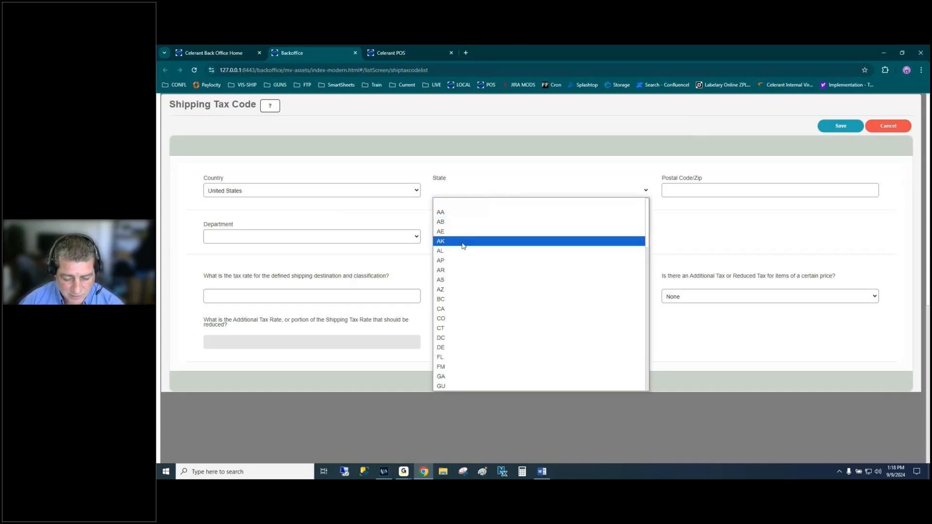
text(me)
key(Return)
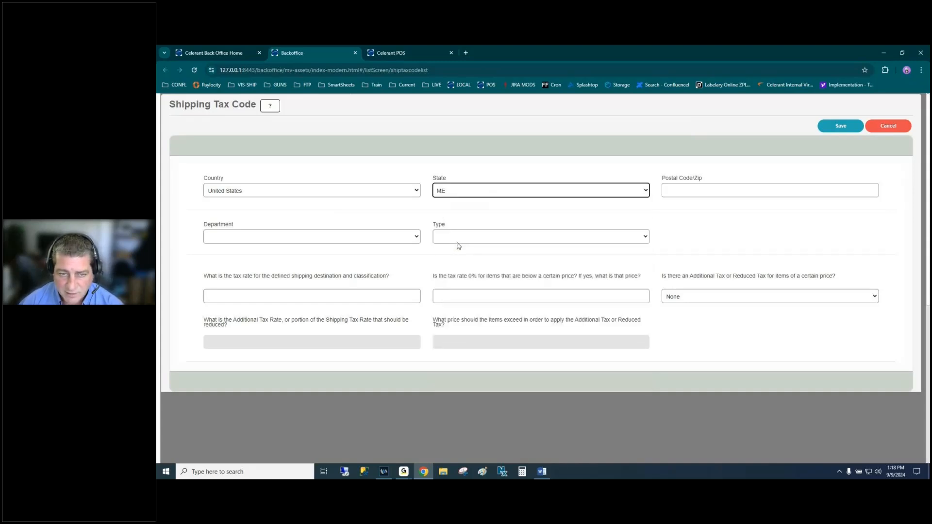
click(276, 238)
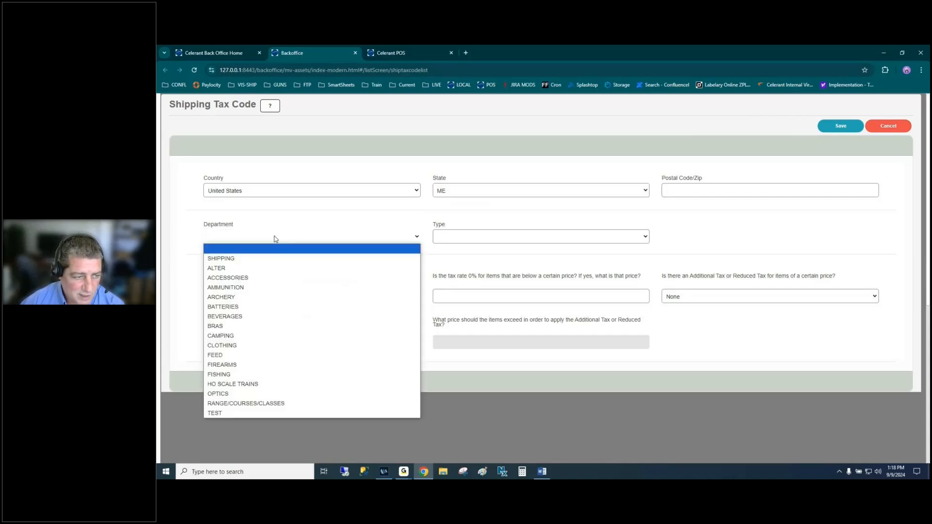
click(230, 260)
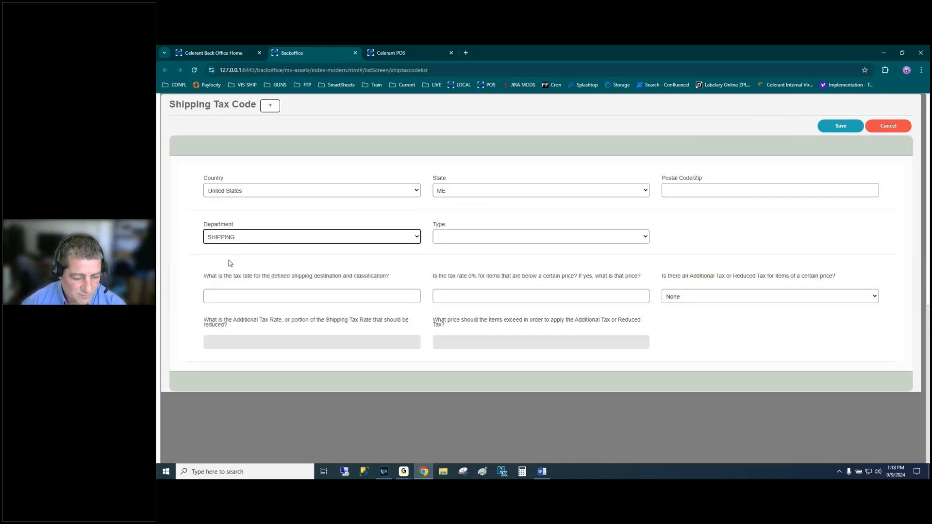
click(229, 241)
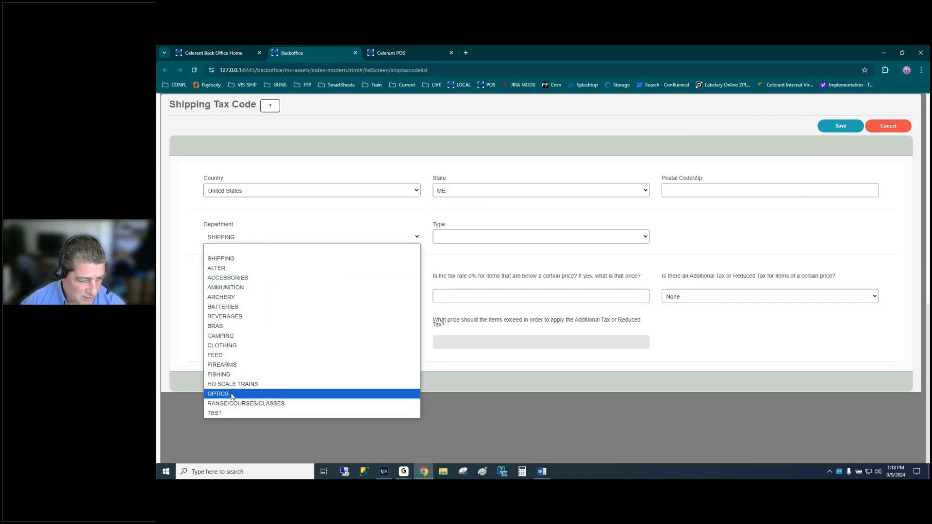
click(231, 260)
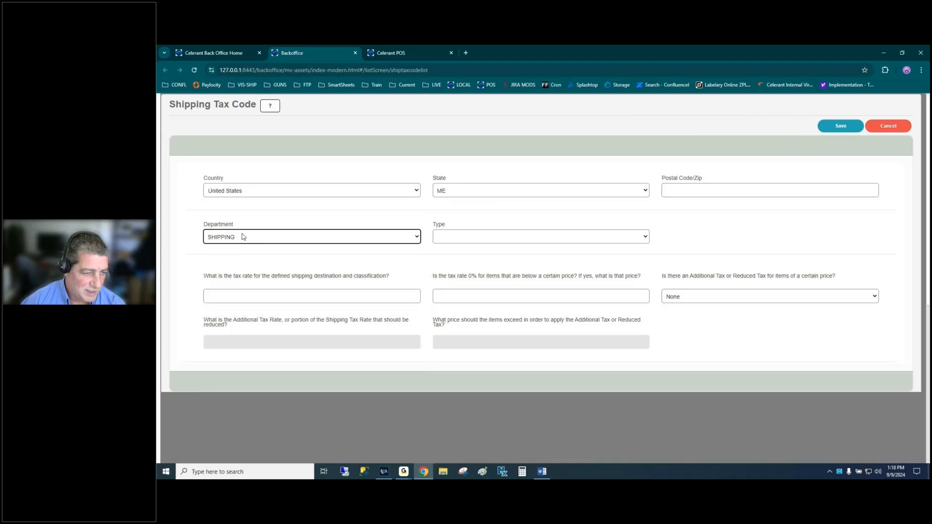
- Enter a 6.50 tax rate, save, and rerun the search to find the new code
click(358, 297)
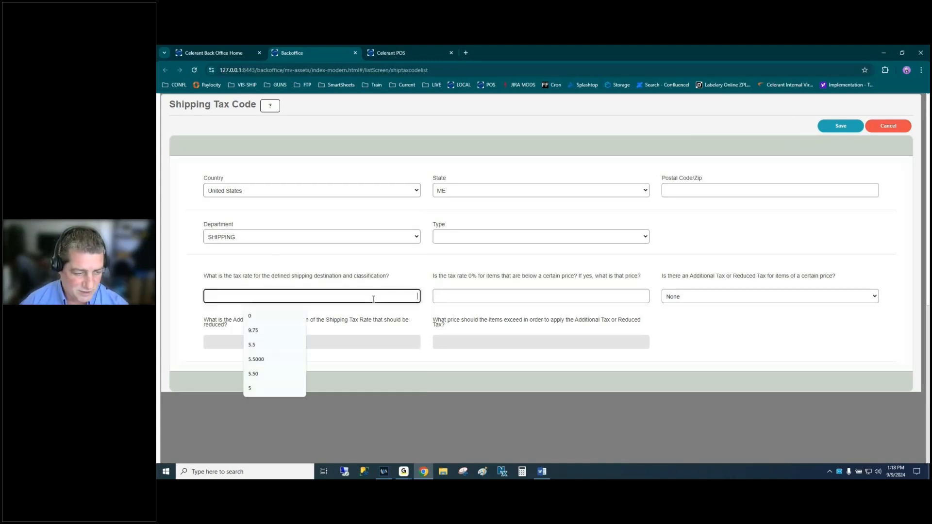
text(6.50)
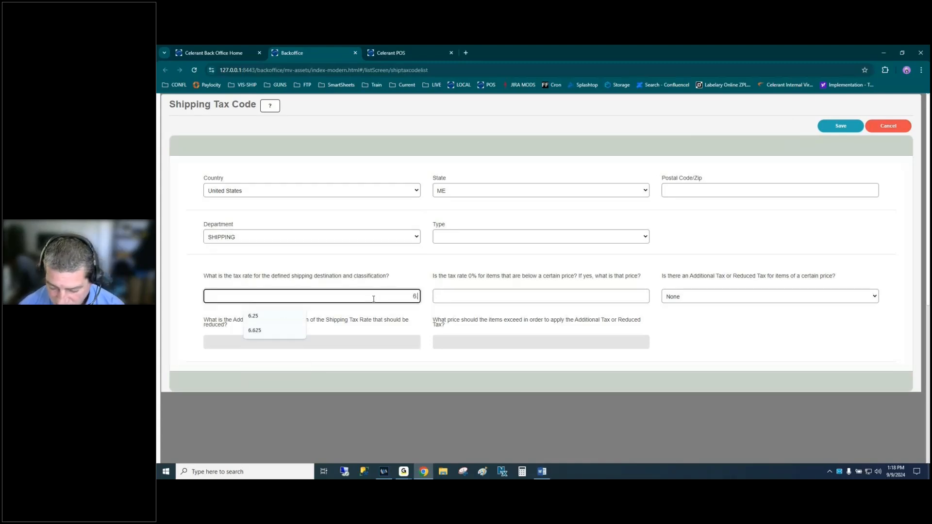
key(Tab)
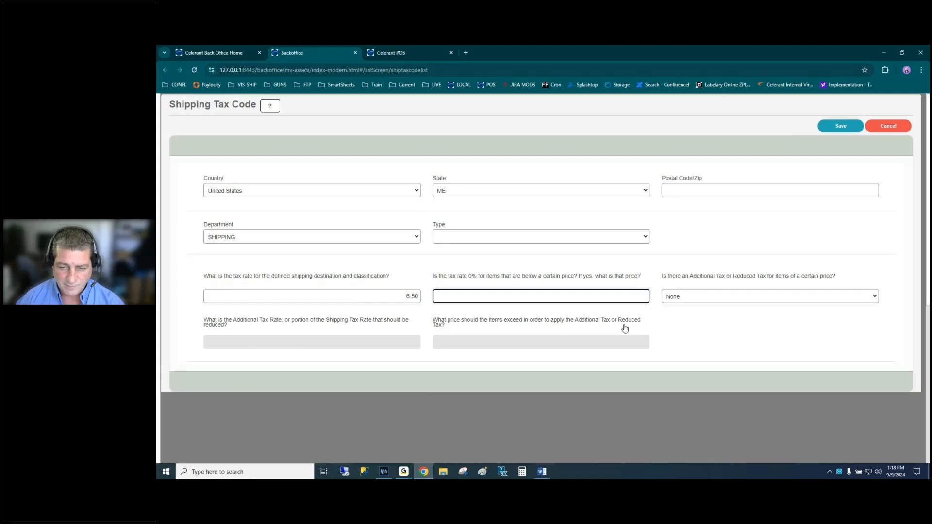
click(840, 125)
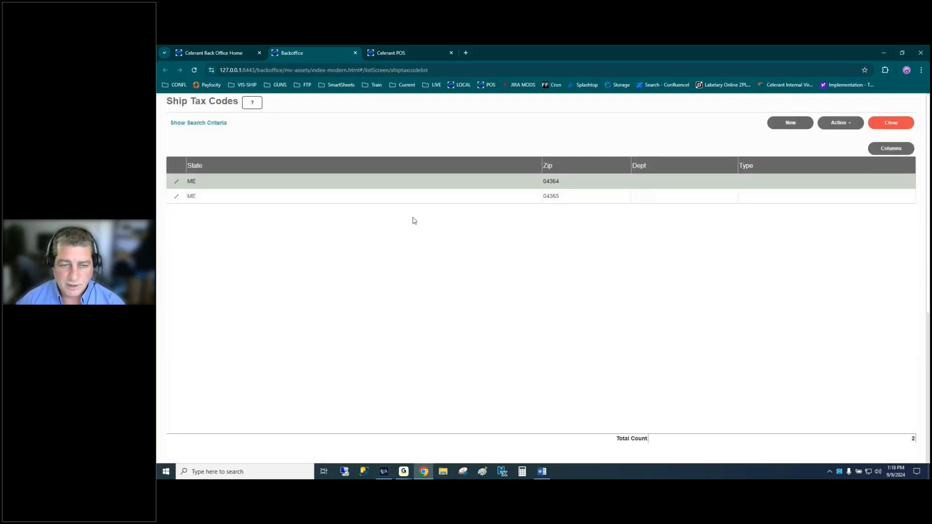
click(197, 123)
click(514, 233)
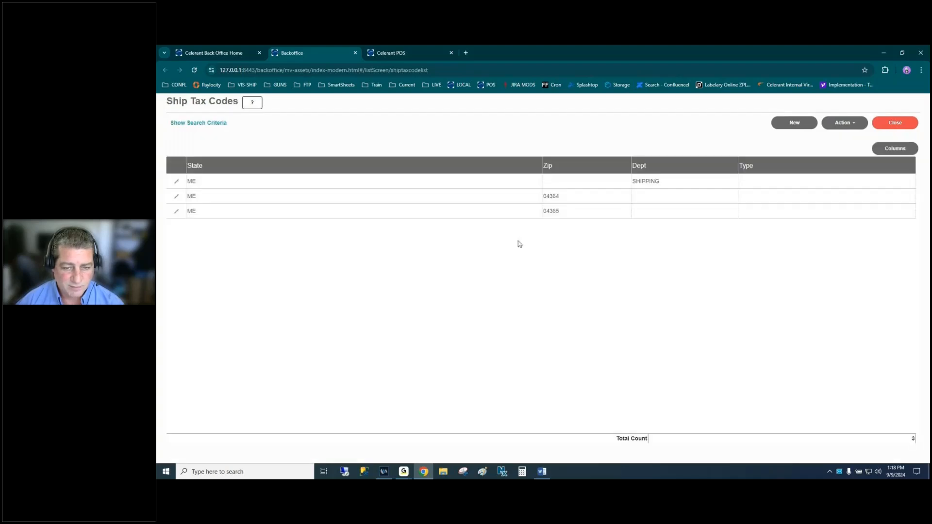
click(678, 180)
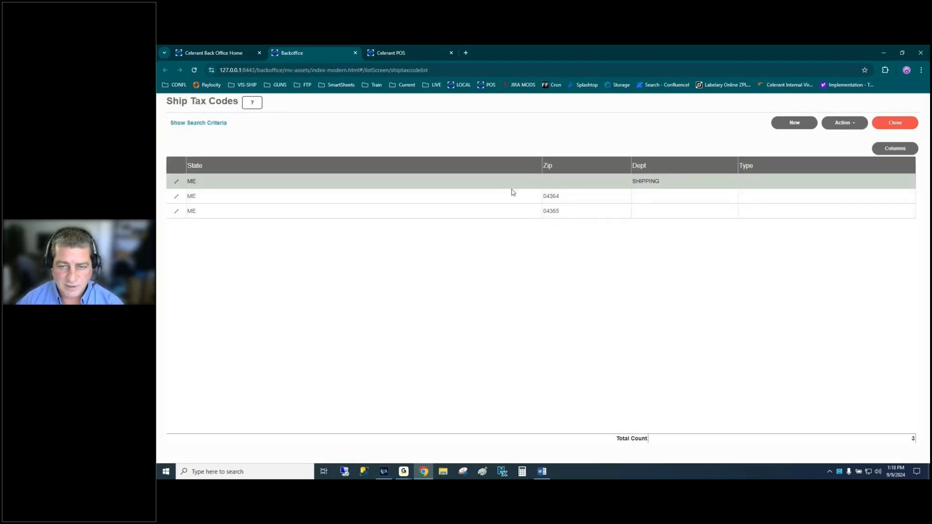
- Close the Ship Tax Codes list, highlight 'Order States' in the Word outline, then return to Back Office
click(885, 126)
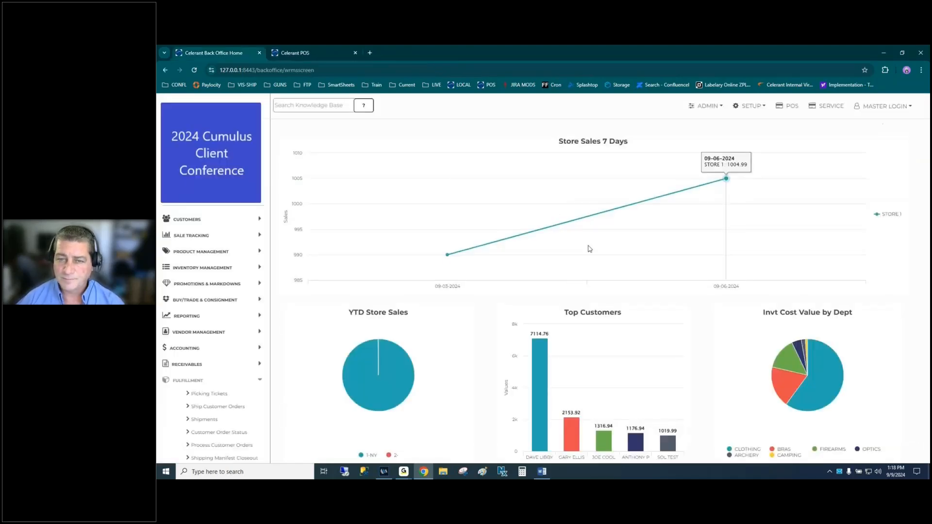
key(alt+Tab)
scroll(562, 275, down, 3)
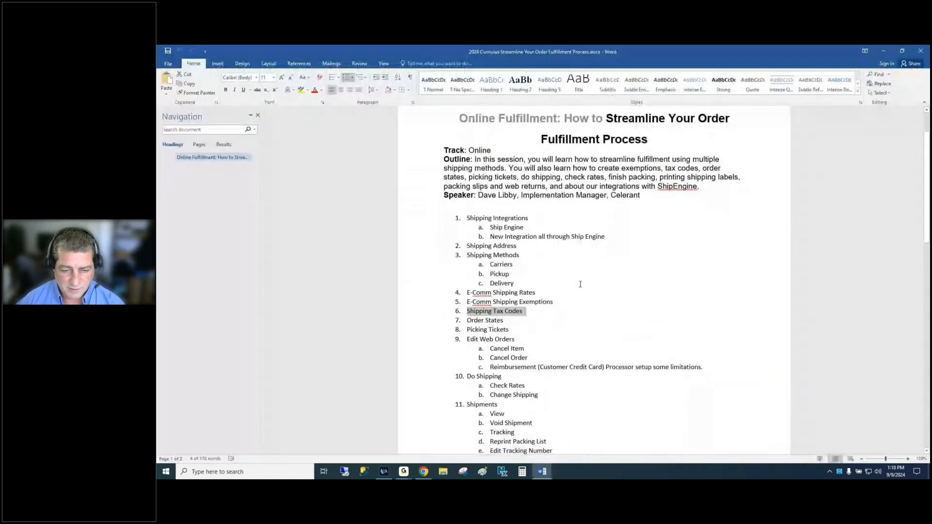
drag(468, 262, 509, 264)
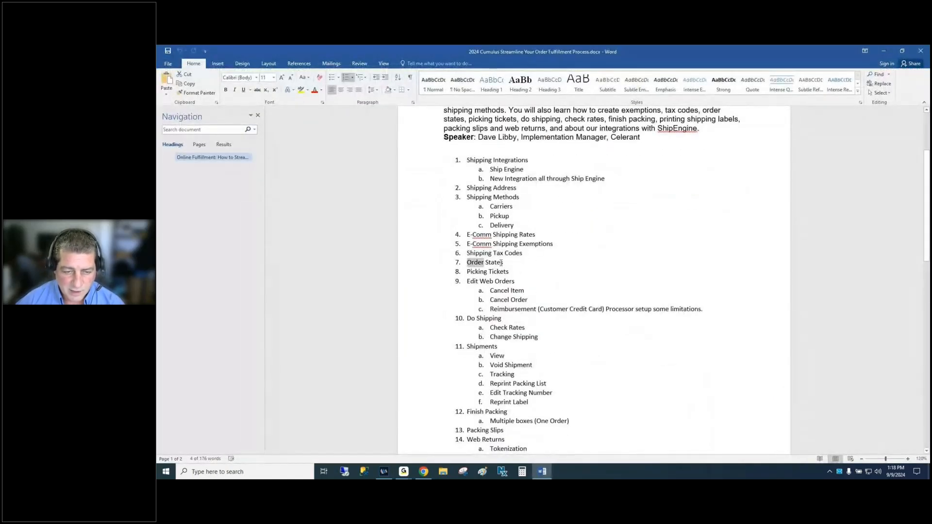
key(alt+Tab)
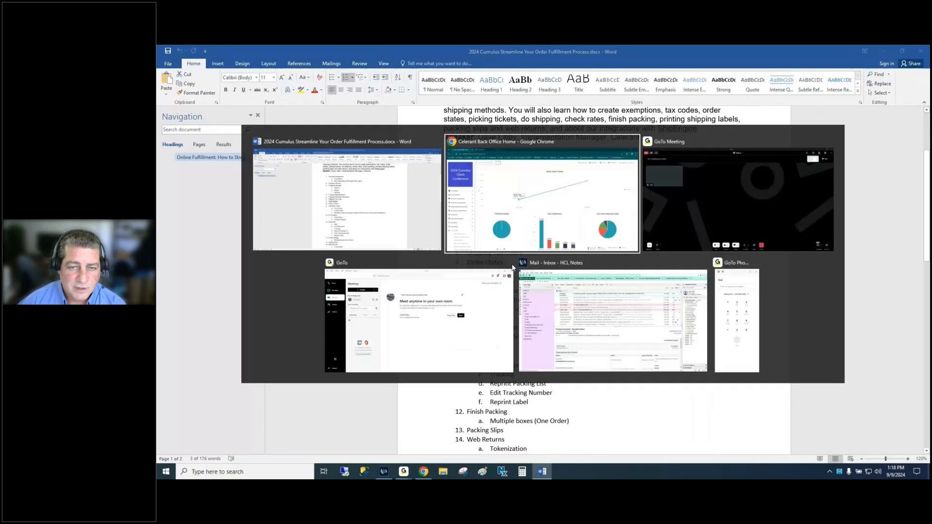
click(717, 106)
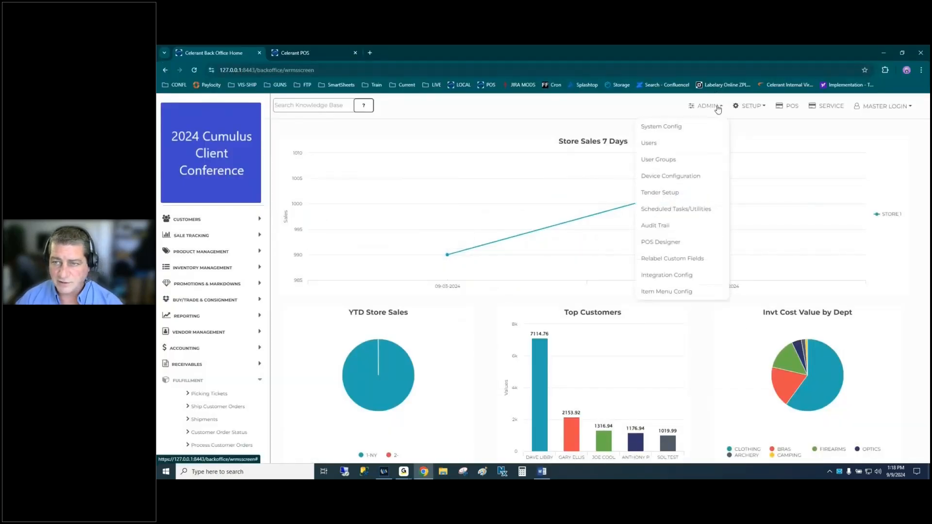
click(752, 108)
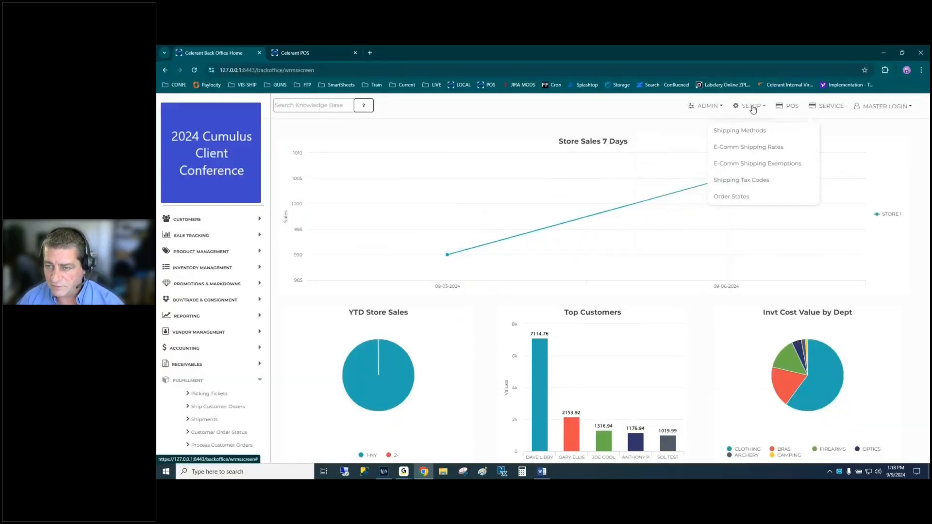
click(731, 196)
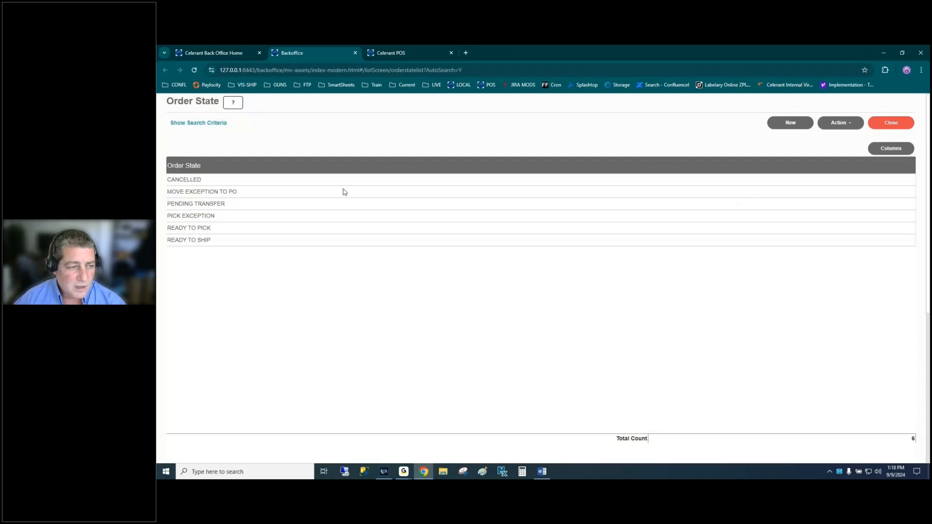
click(257, 181)
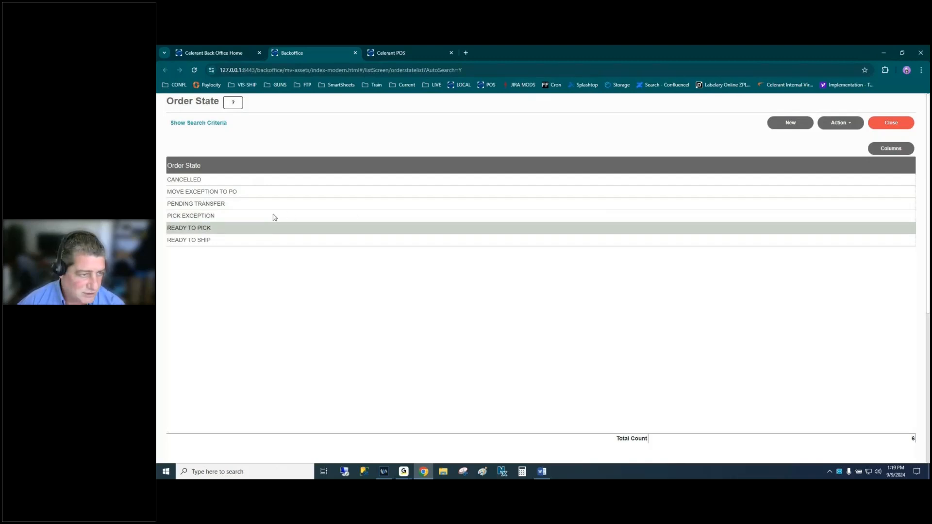
click(290, 181)
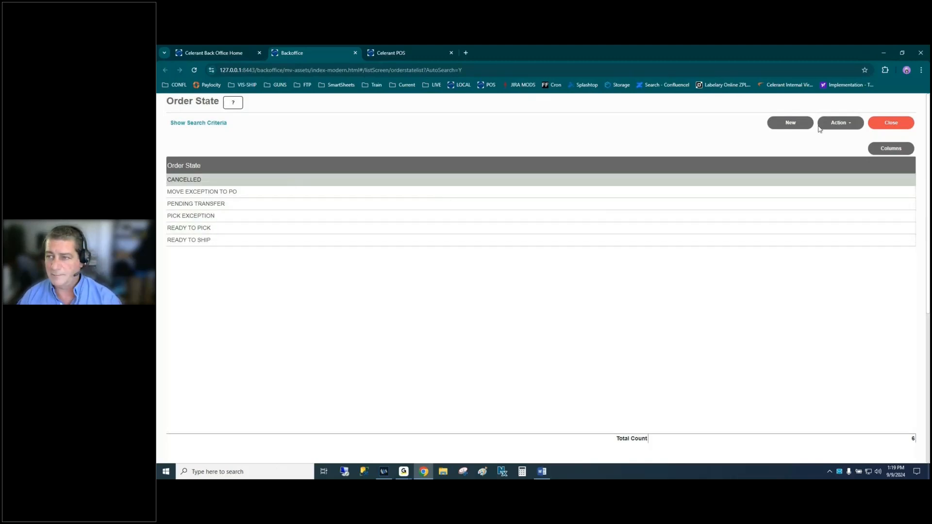
click(836, 125)
click(837, 140)
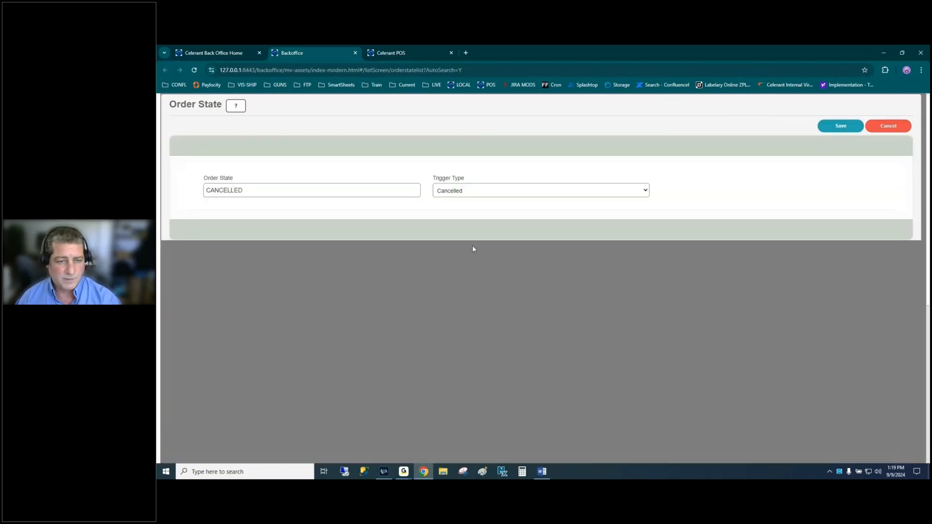
click(519, 192)
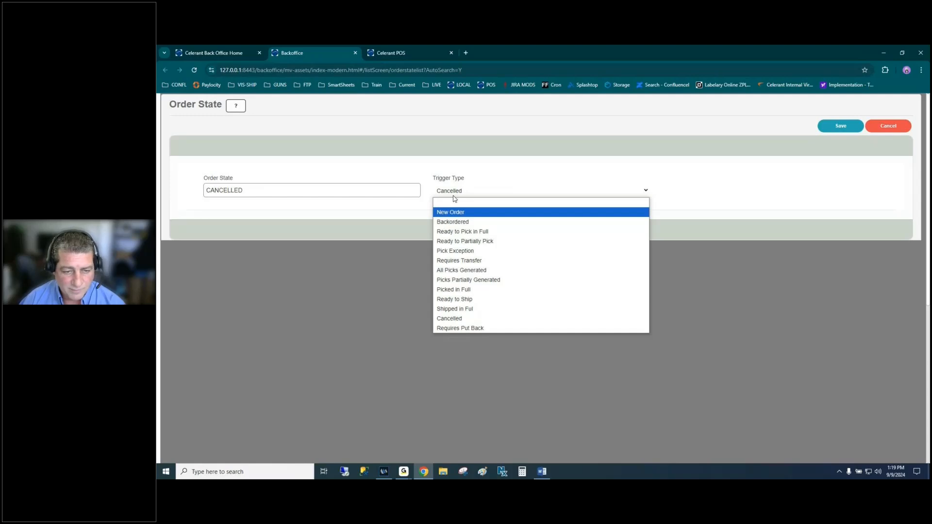
click(700, 189)
click(888, 125)
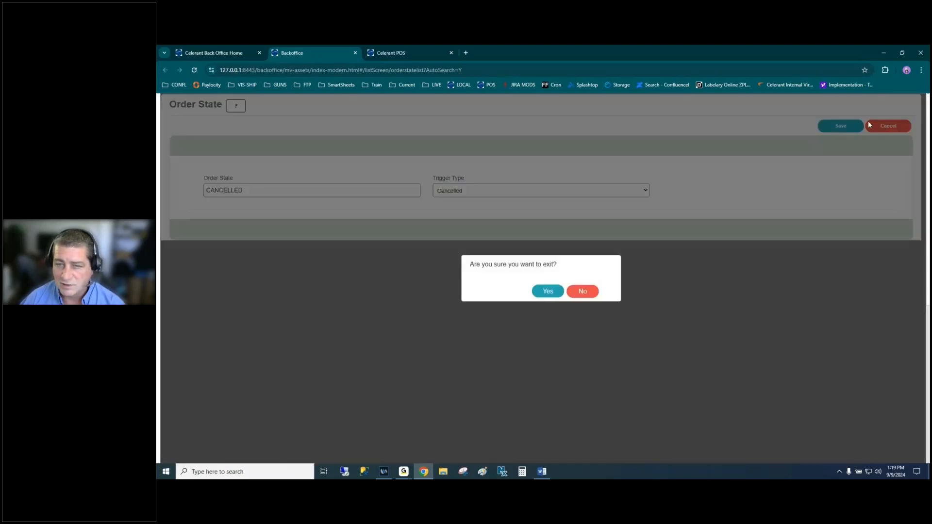
click(537, 294)
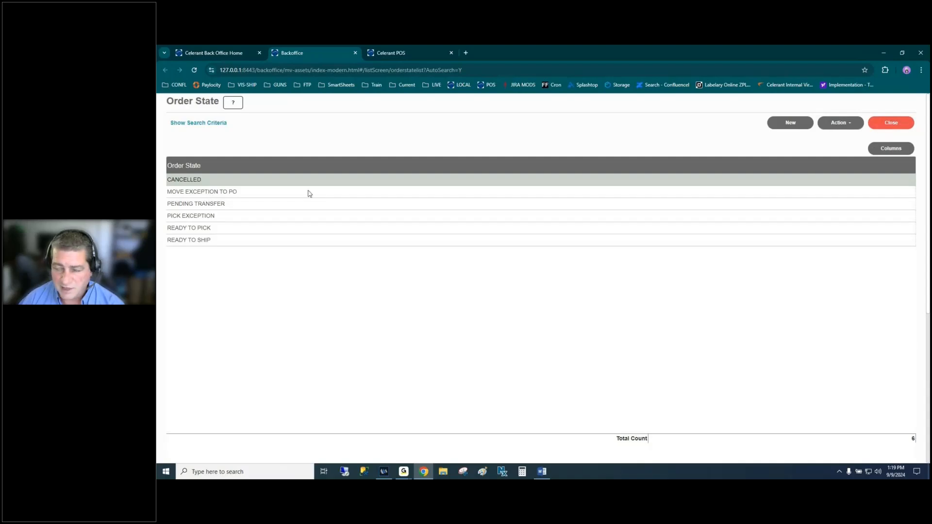
click(244, 216)
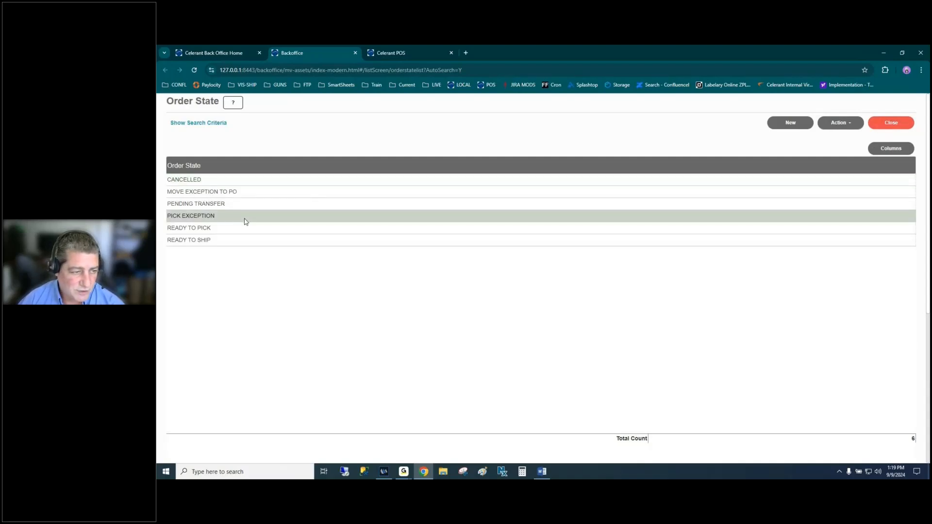
click(246, 228)
click(837, 123)
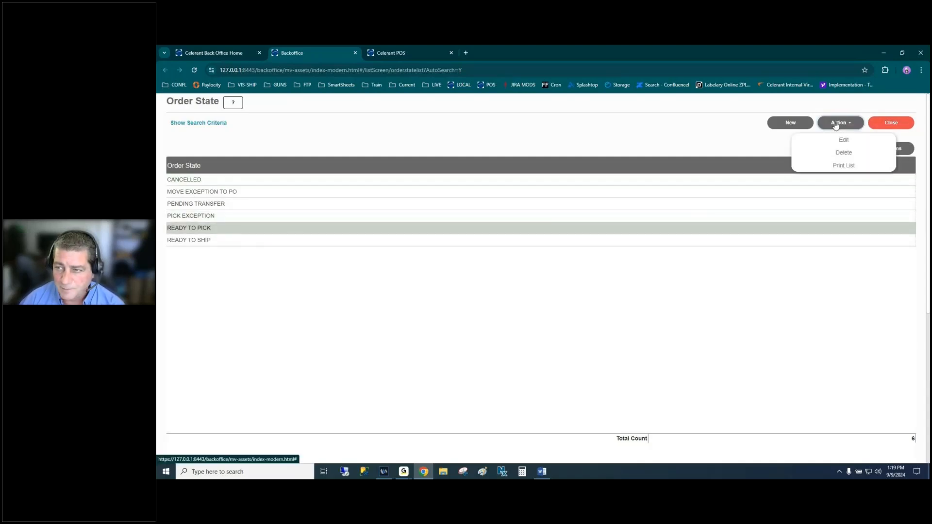
click(839, 152)
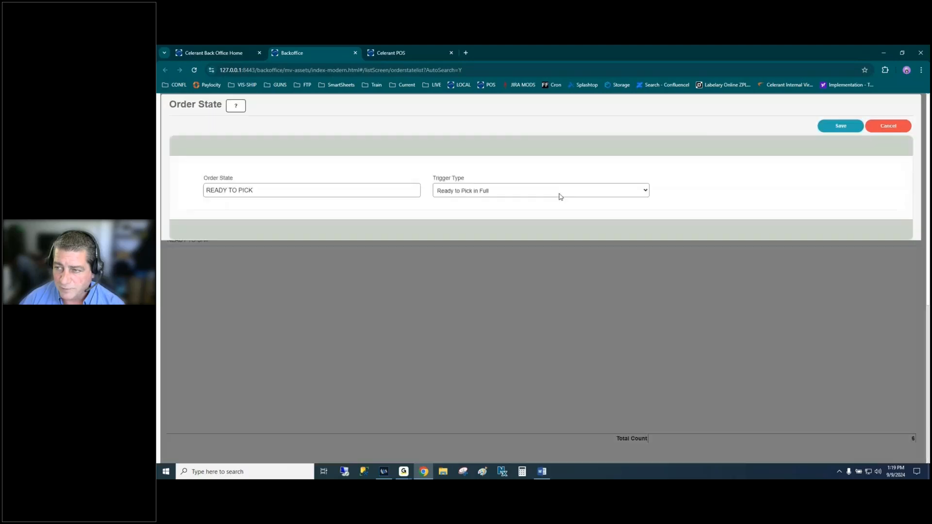
click(487, 196)
click(497, 192)
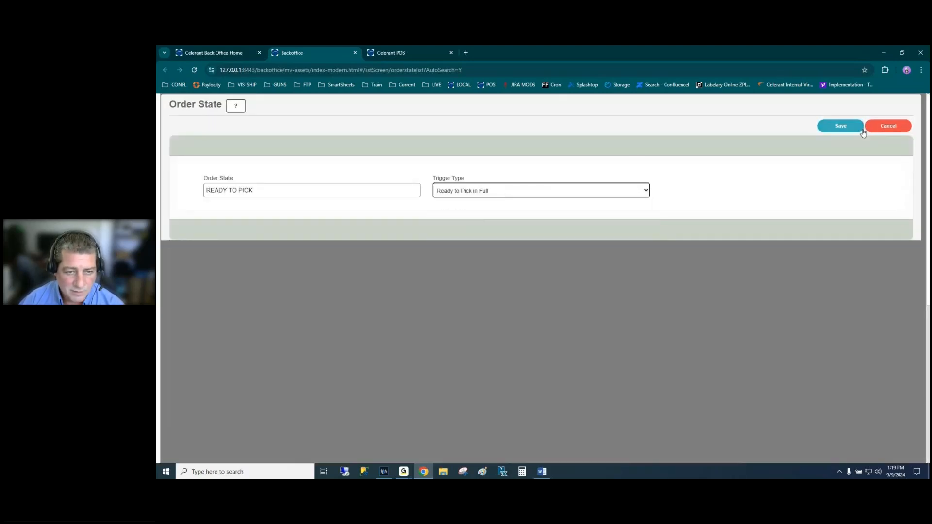
click(888, 125)
click(542, 291)
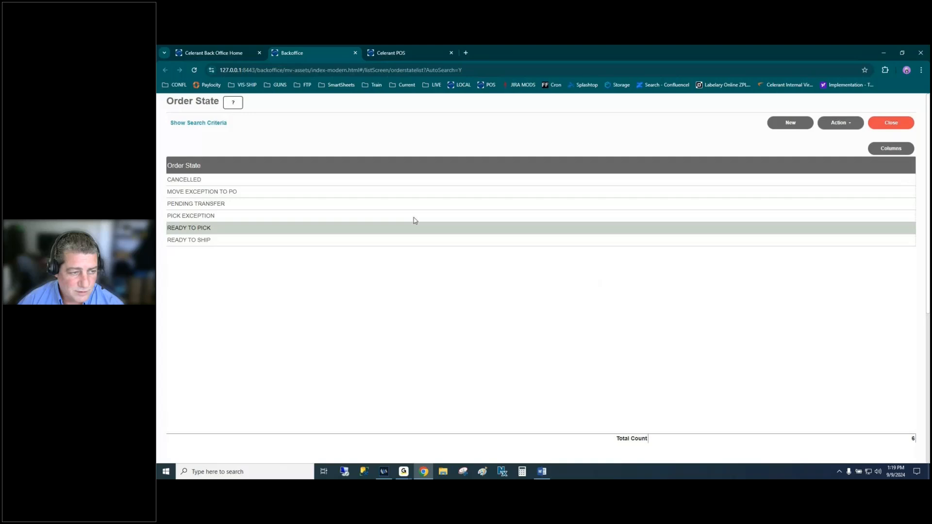
click(890, 126)
scroll(223, 388, down, 2)
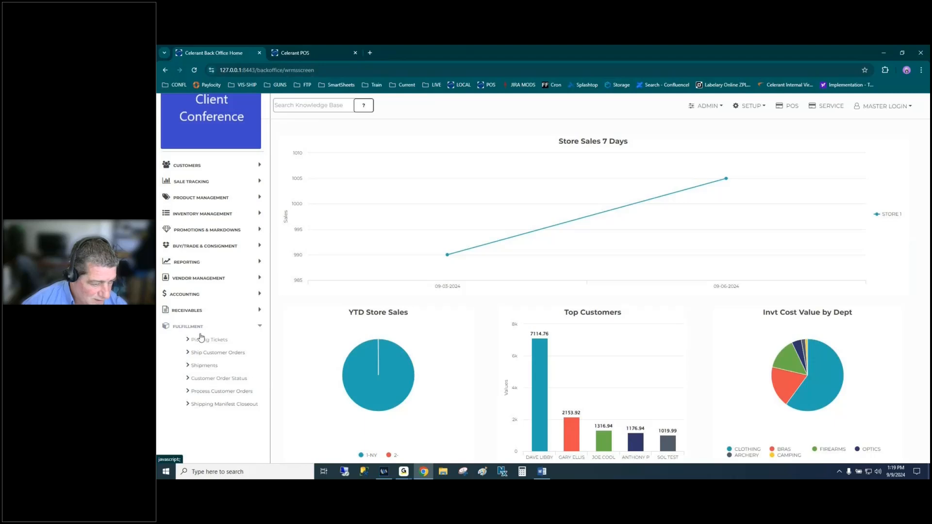
- Search Customer Order Status, look at order 3187's actions, then close the screen
click(229, 379)
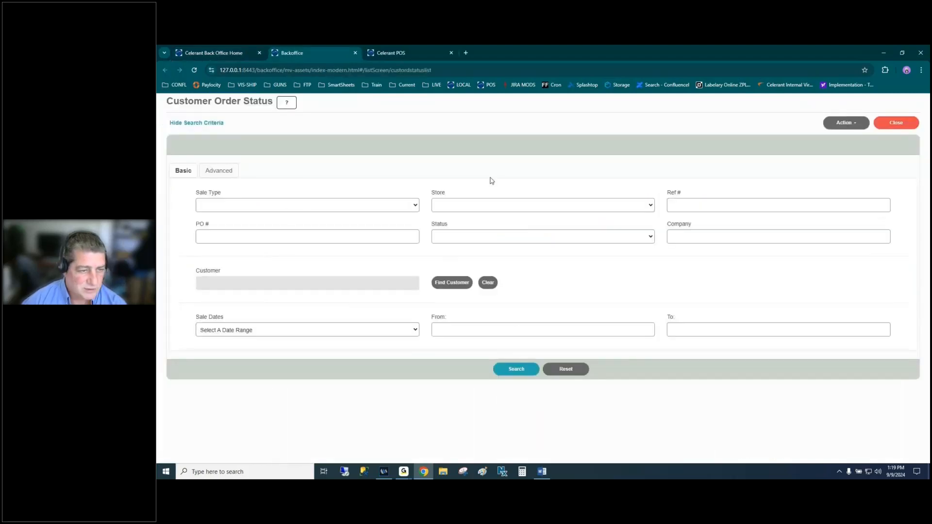
click(513, 370)
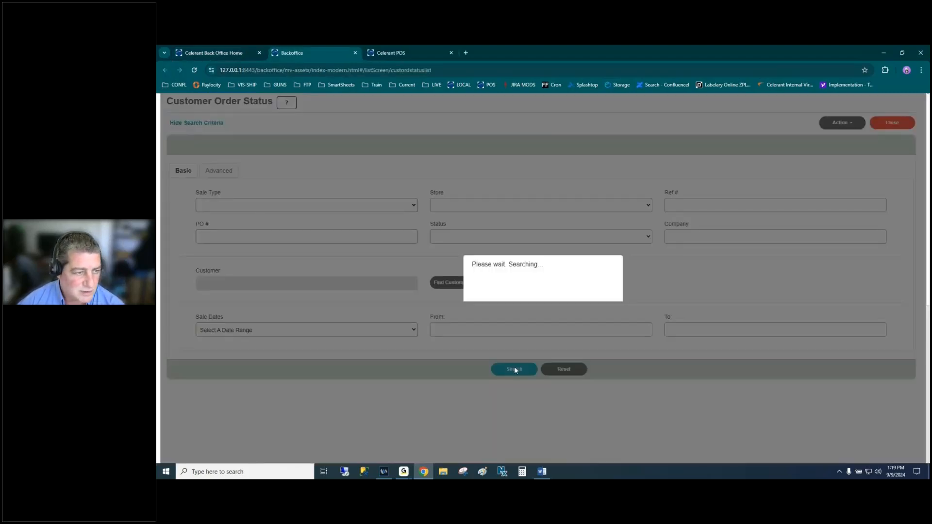
click(568, 200)
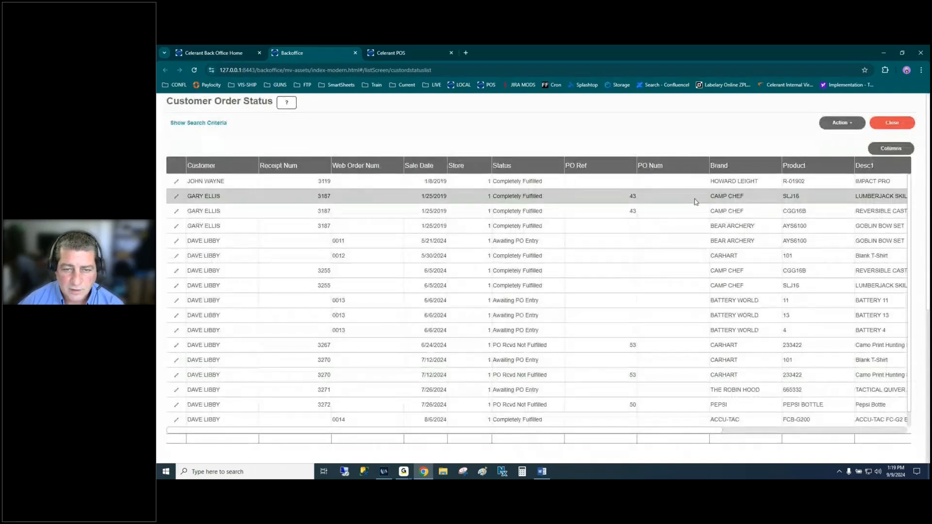
click(840, 123)
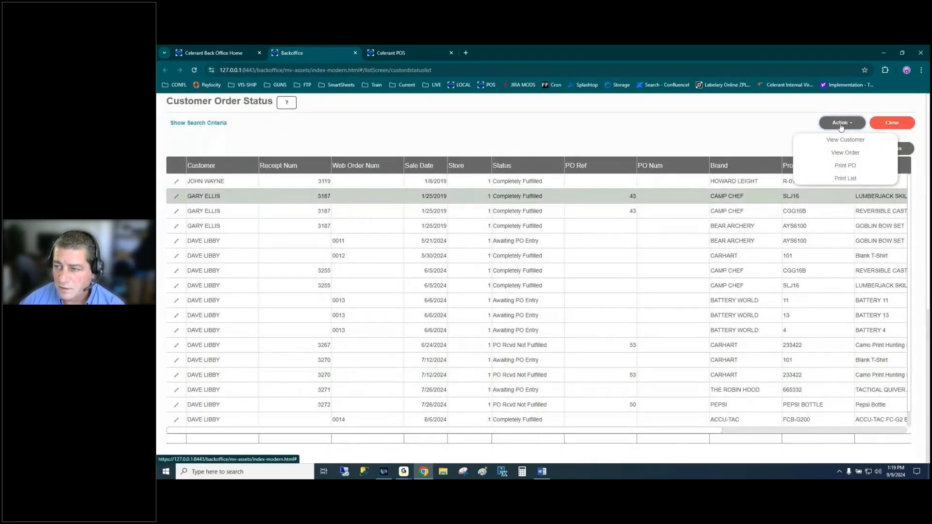
click(738, 123)
click(892, 123)
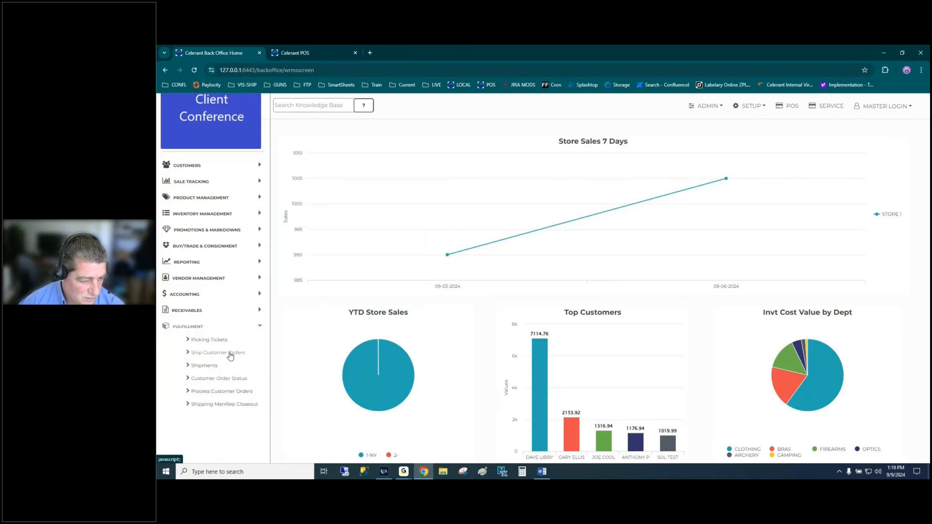
- Open Process Customer Orders, select the CARHART Blank T-Shirt line, and exit
click(234, 391)
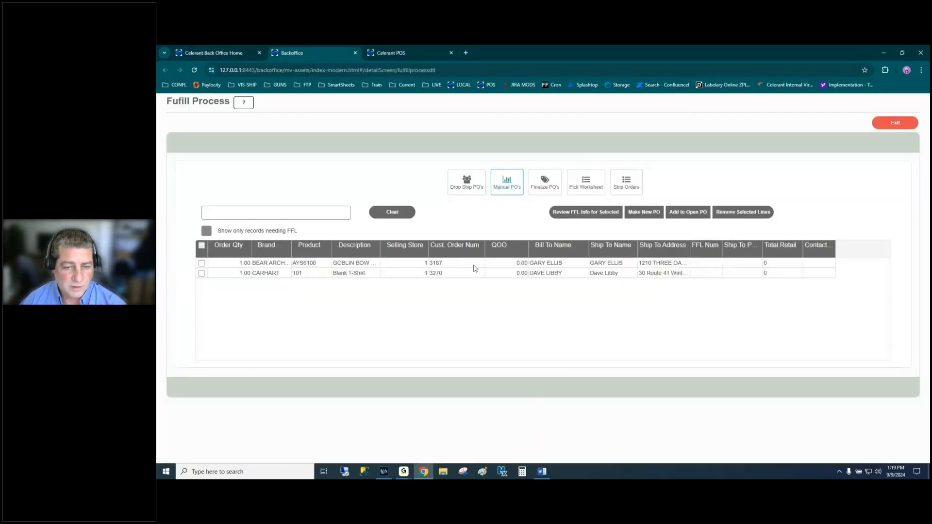
click(480, 275)
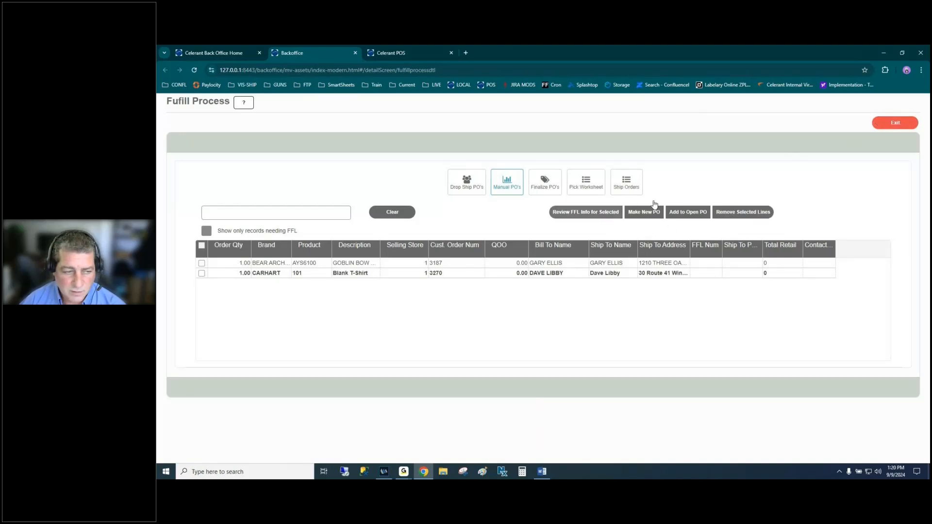
click(893, 123)
- Confirm leaving Fulfill Process, then open Ship Customer Orders and list all orders to ship
click(545, 292)
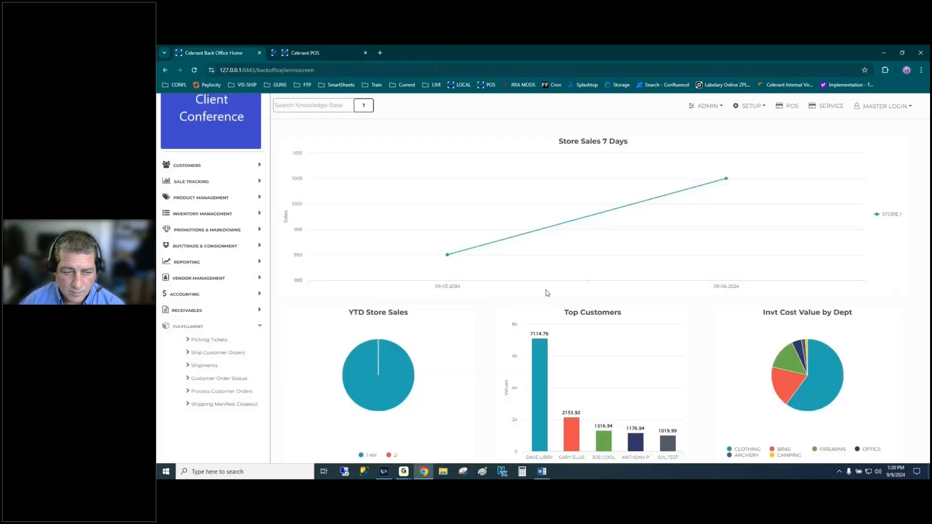
click(211, 352)
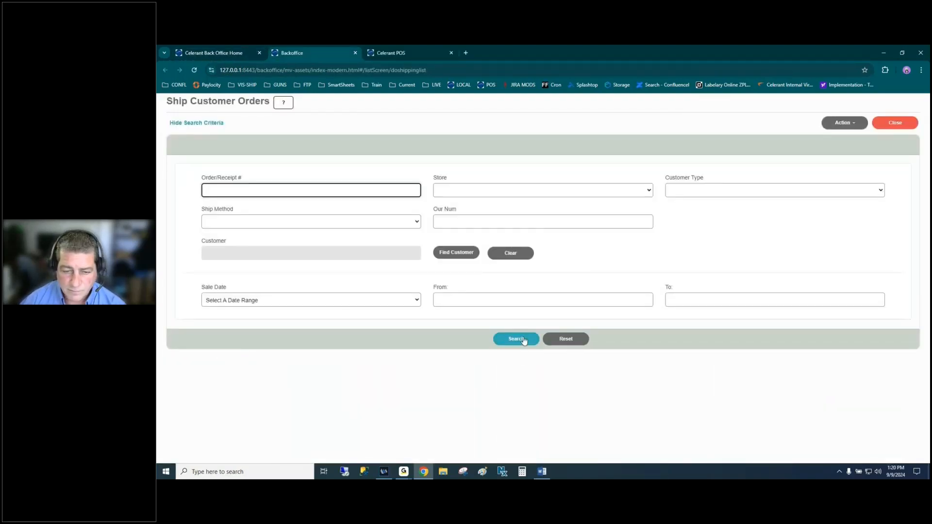
click(519, 339)
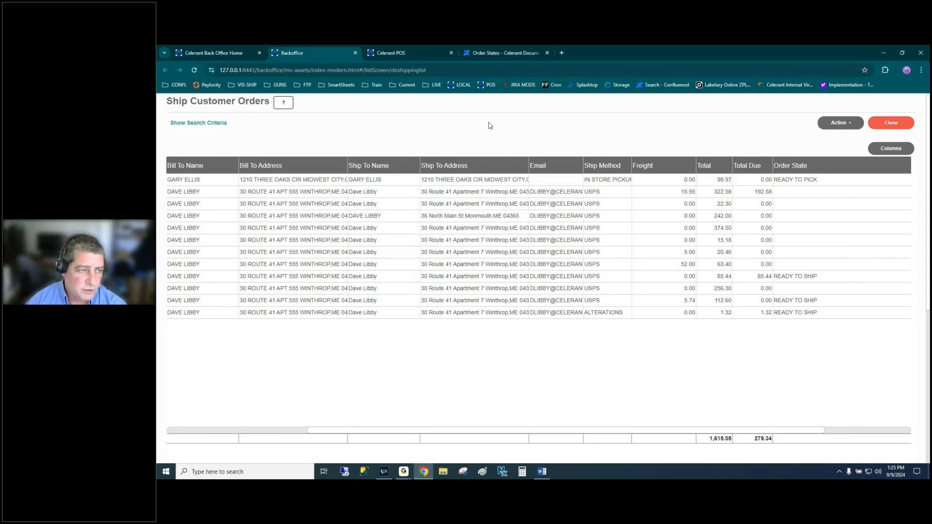
click(355, 52)
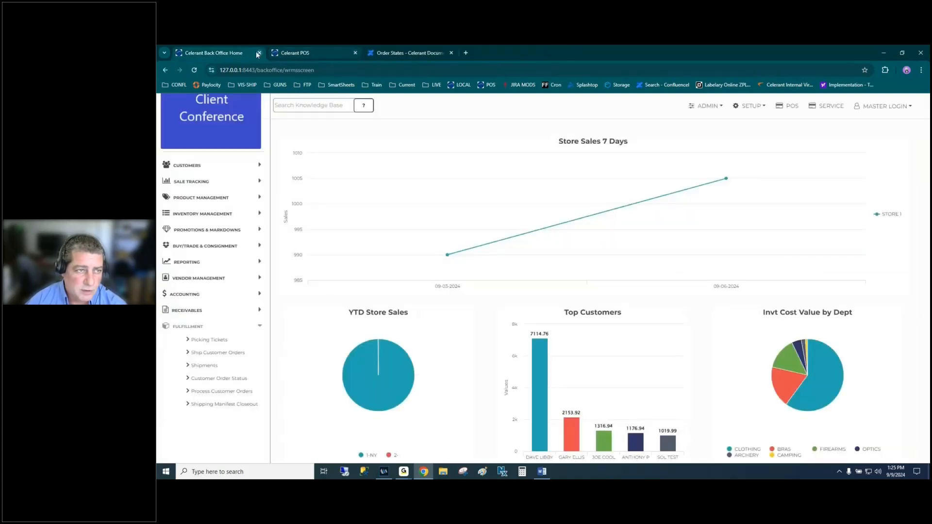
click(217, 354)
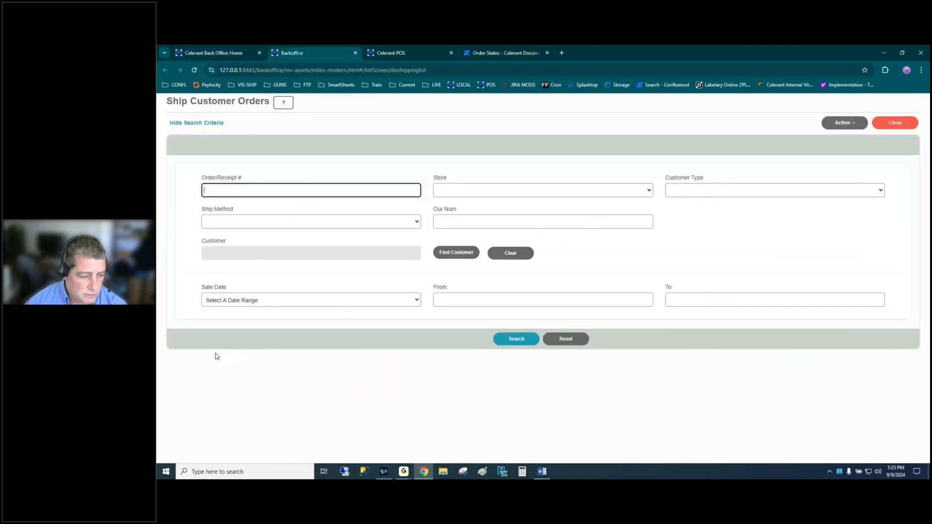
click(517, 339)
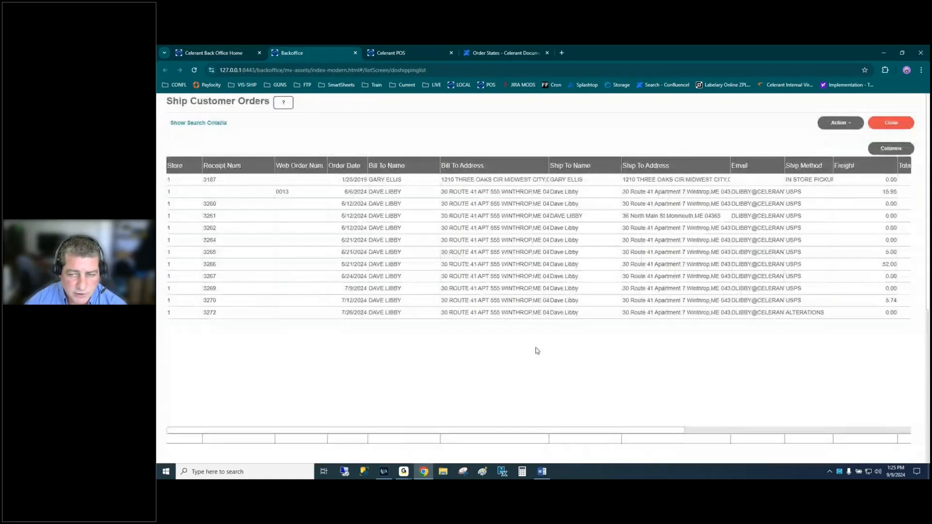
- Compare the READY TO PICK and READY TO SHIP order states, then open the Order State Definitions document
drag(462, 434, 650, 437)
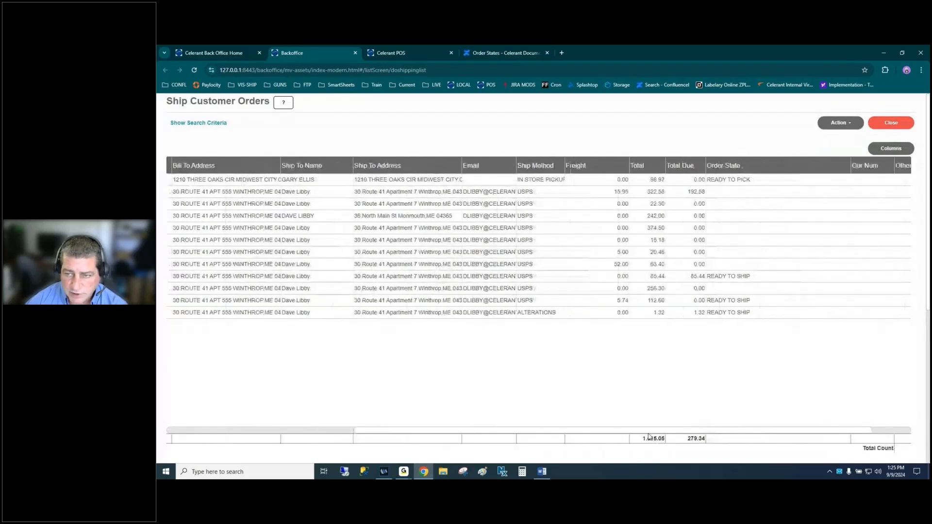
click(734, 180)
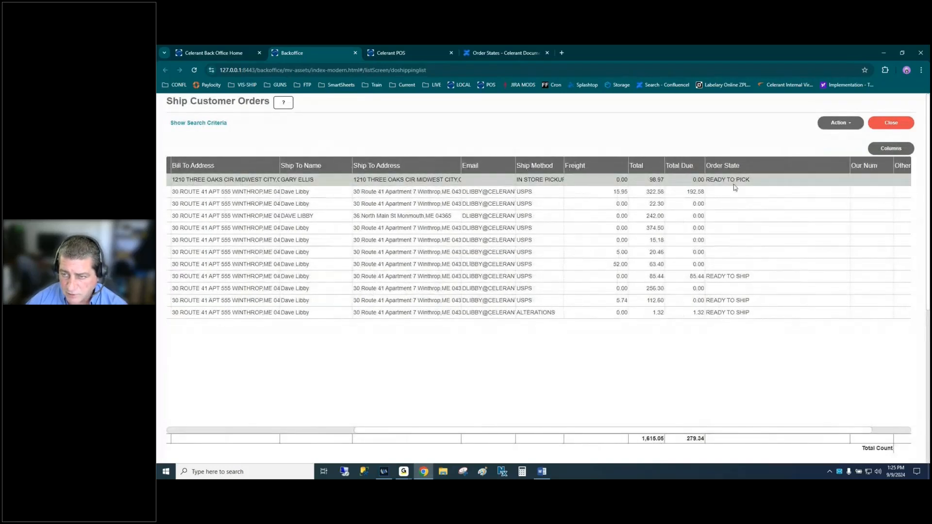
click(735, 276)
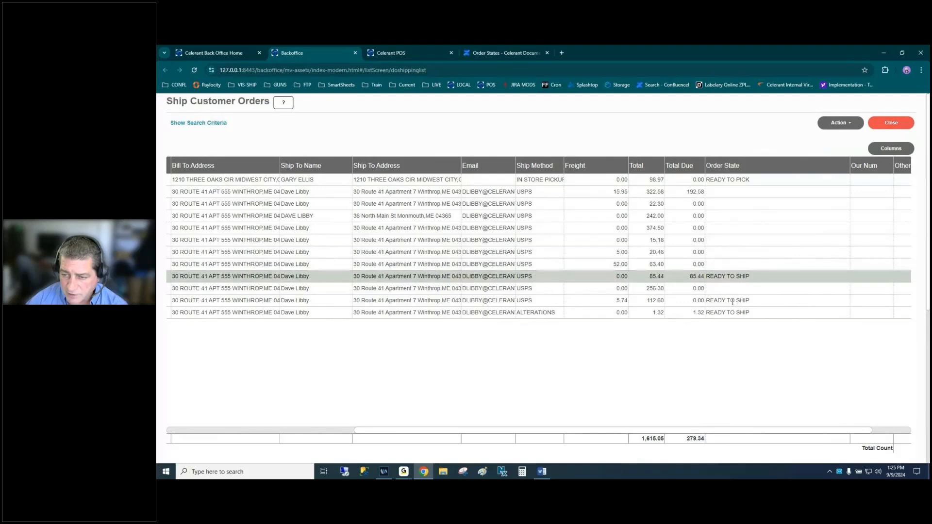
click(732, 301)
click(730, 313)
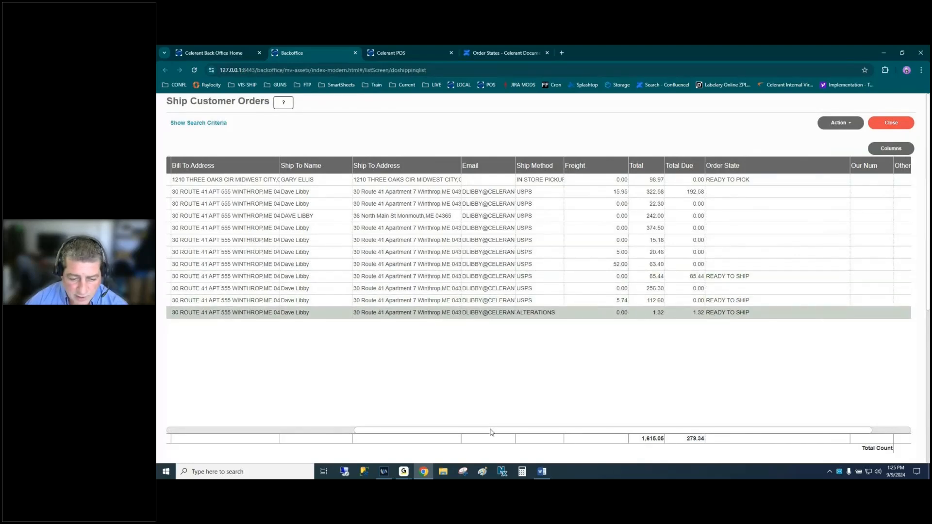
drag(490, 432, 256, 433)
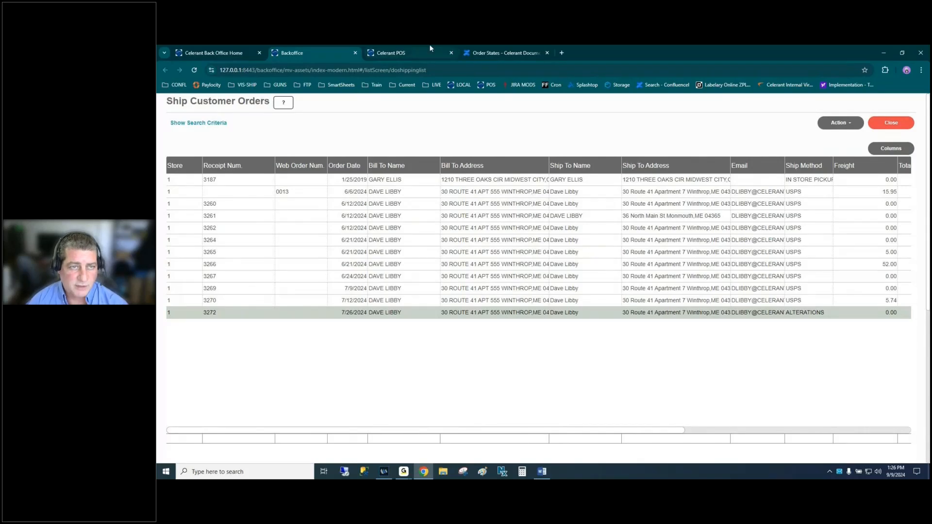
click(501, 53)
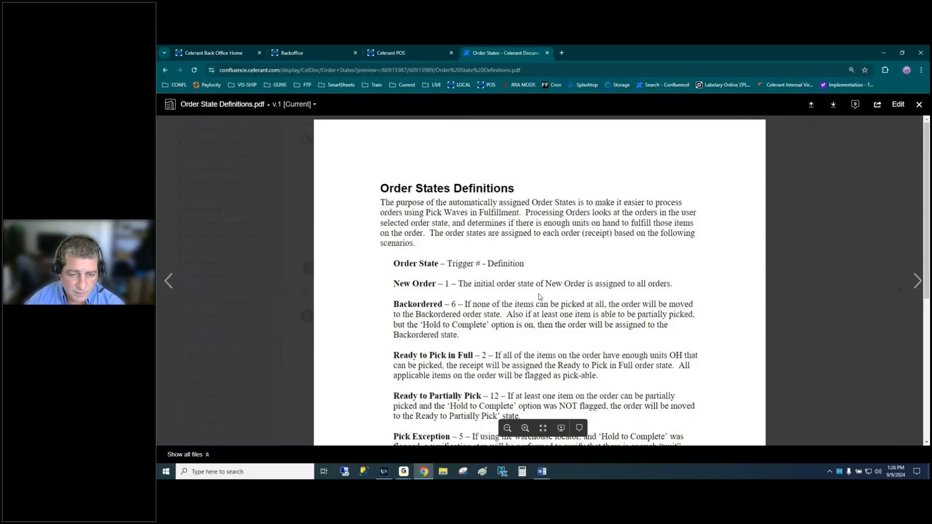
scroll(540, 297, down, 2)
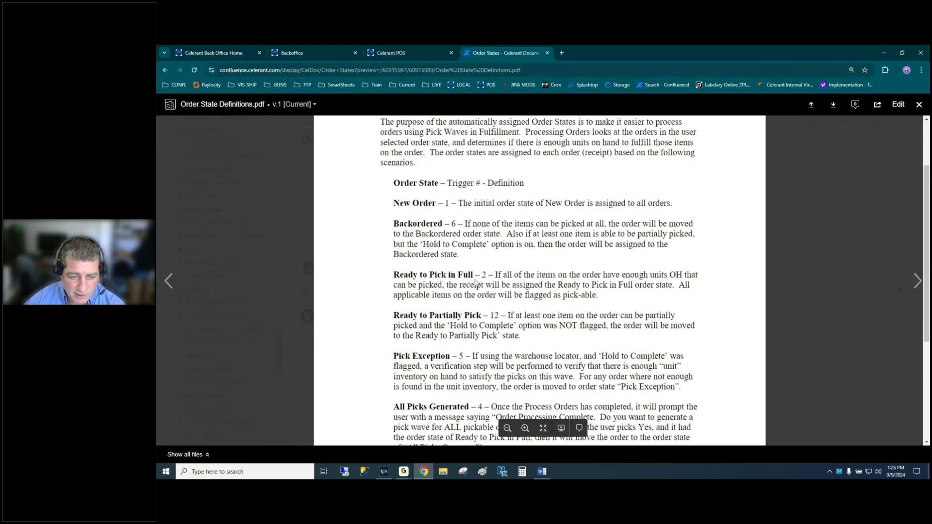
scroll(489, 302, down, 2)
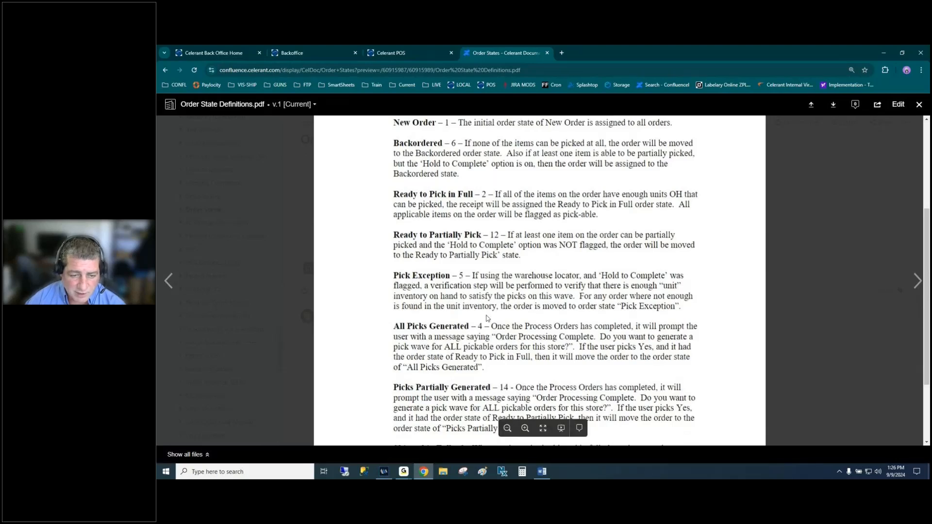
scroll(487, 317, down, 1)
scroll(487, 318, down, 1)
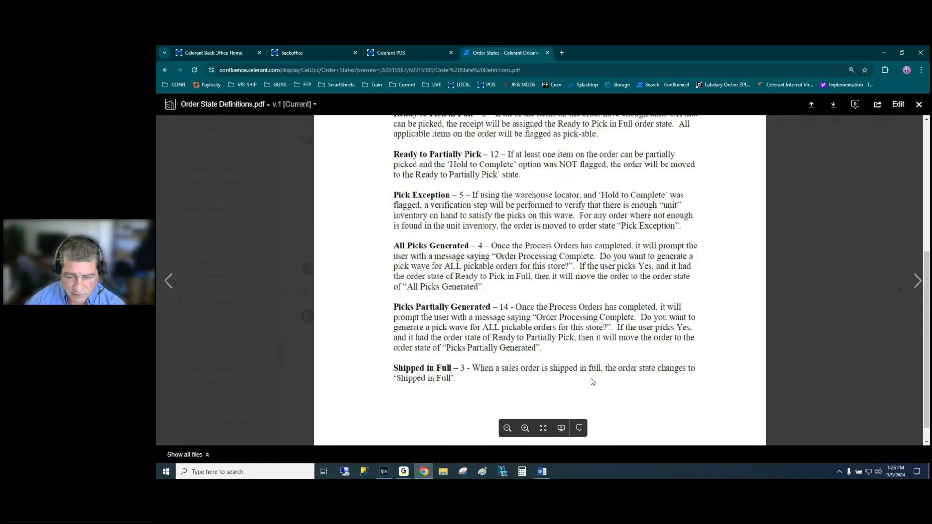
scroll(548, 193, up, 3)
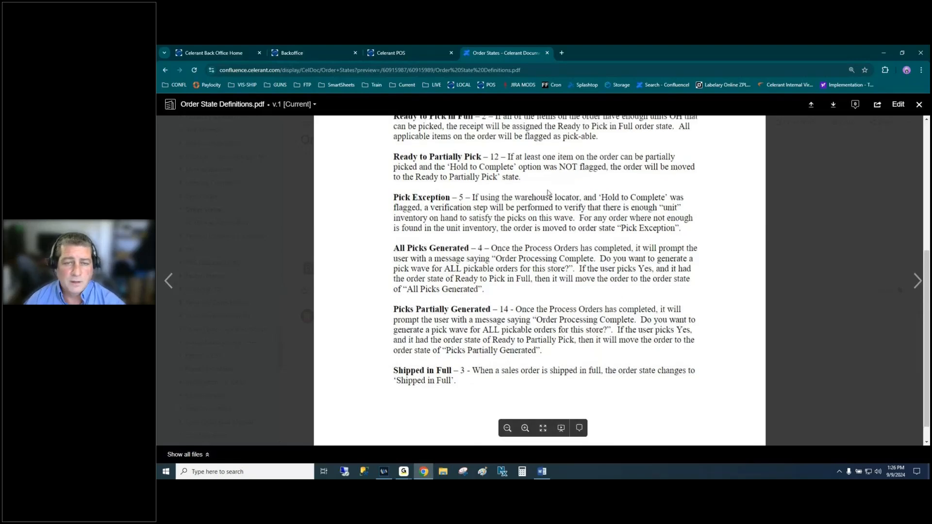
scroll(548, 193, up, 2)
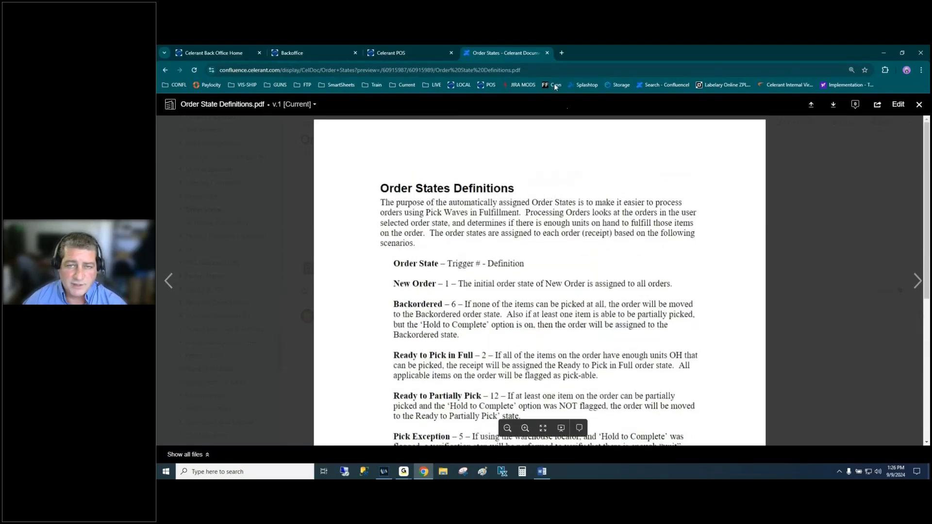
- Select order receipt 3260, look over its actions, then close the Ship Customer Orders list
click(424, 52)
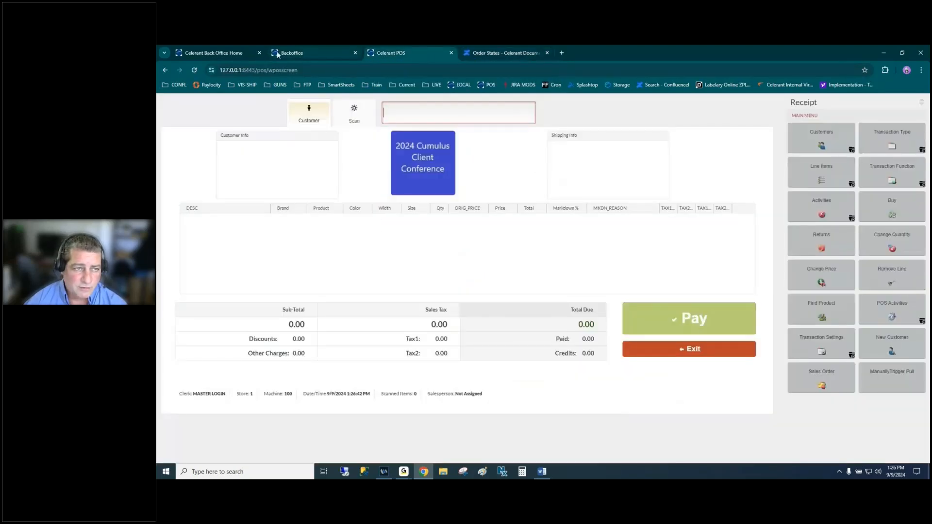
click(312, 52)
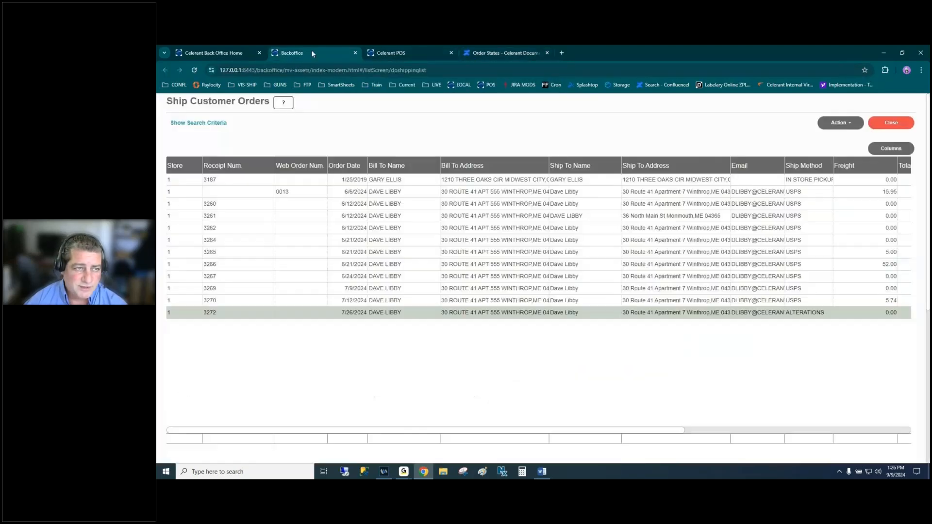
click(848, 204)
click(837, 125)
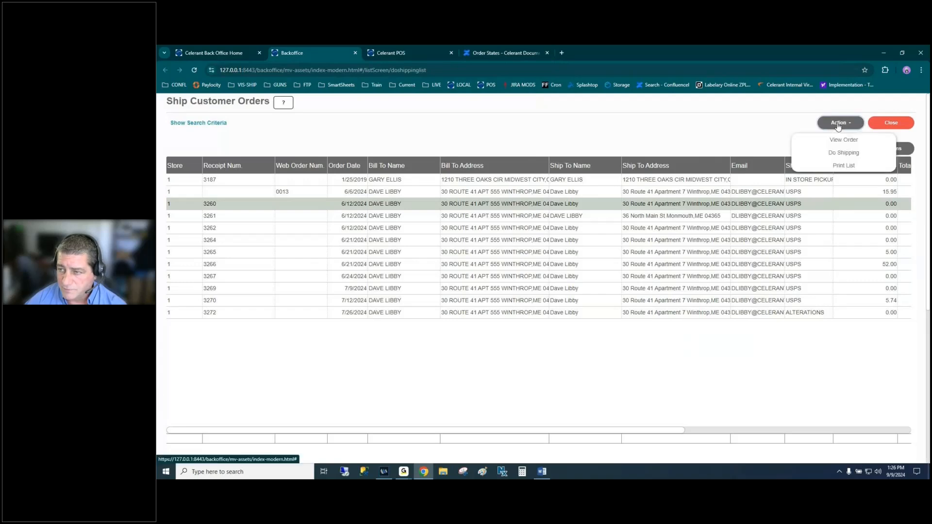
click(556, 128)
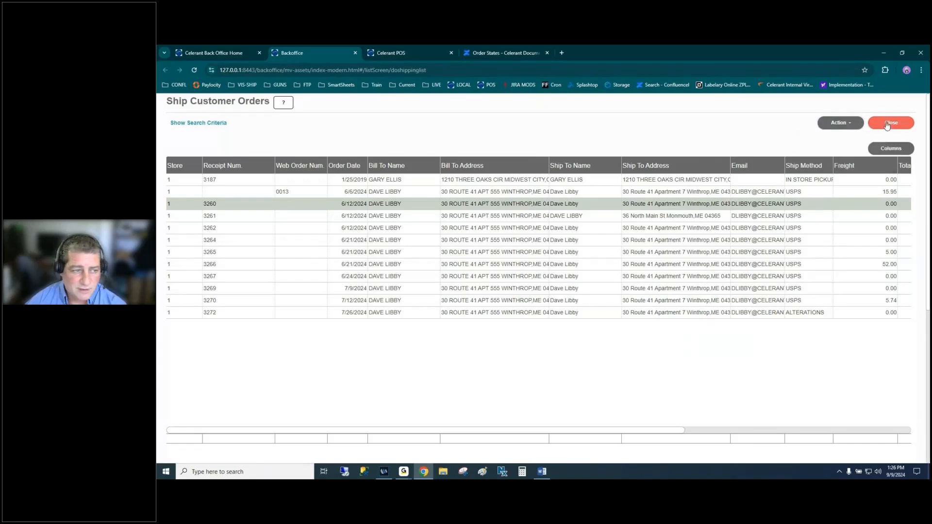
click(220, 53)
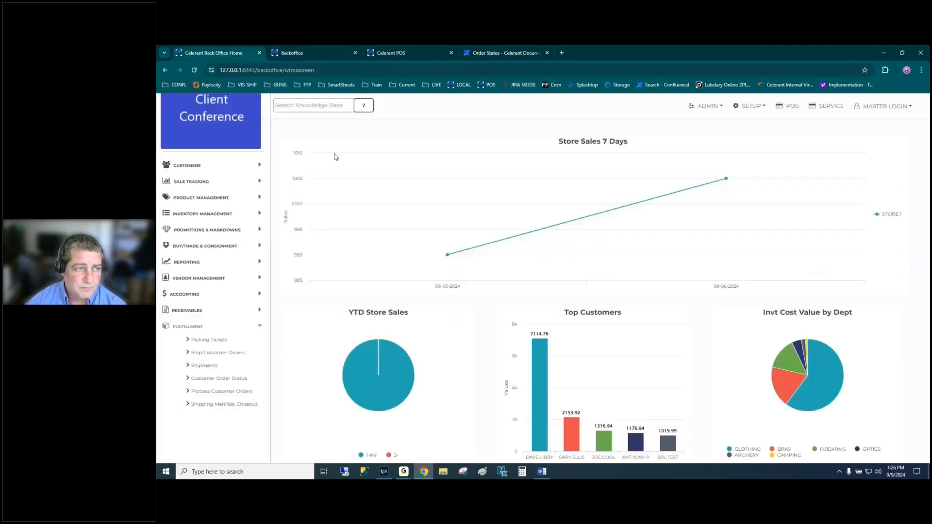
key(alt+Tab)
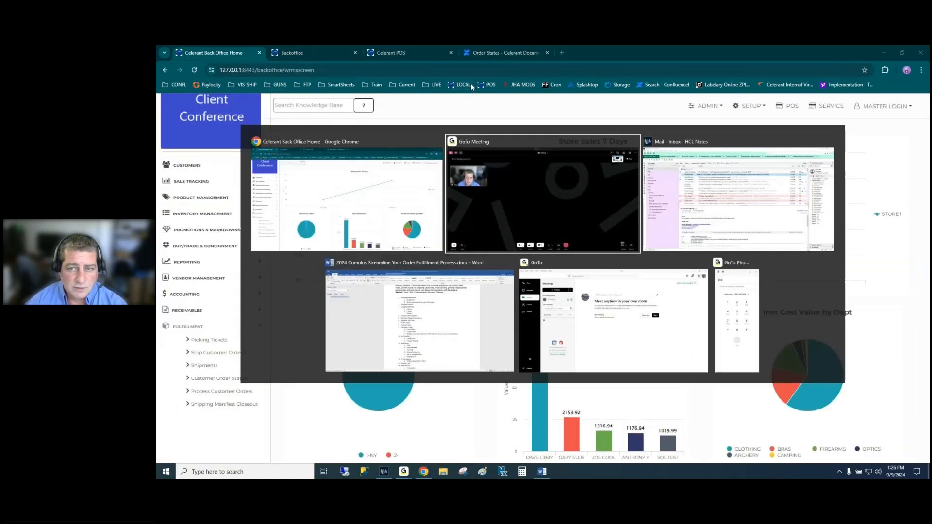
- Highlight the Picking Tickets item in the Word outline and go back to the browser
key(alt+Tab)
key(alt+Tab)
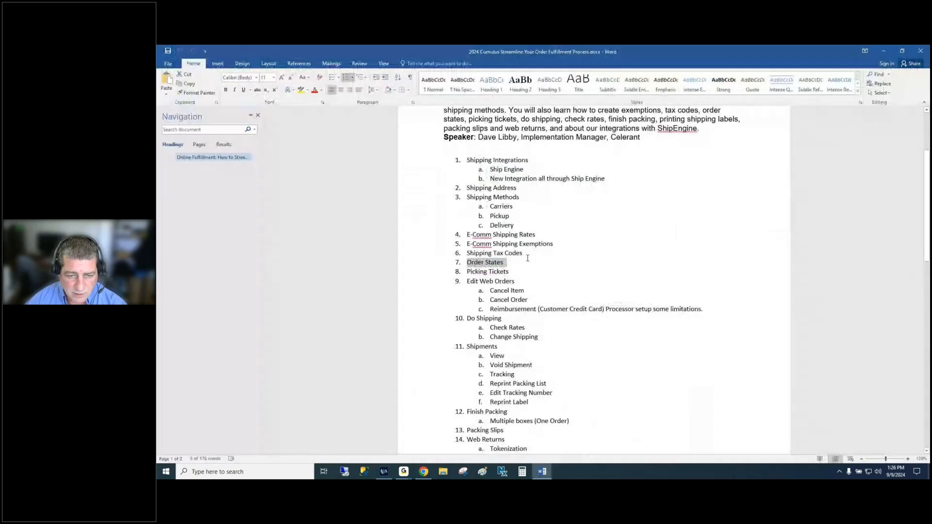
drag(467, 271, 509, 272)
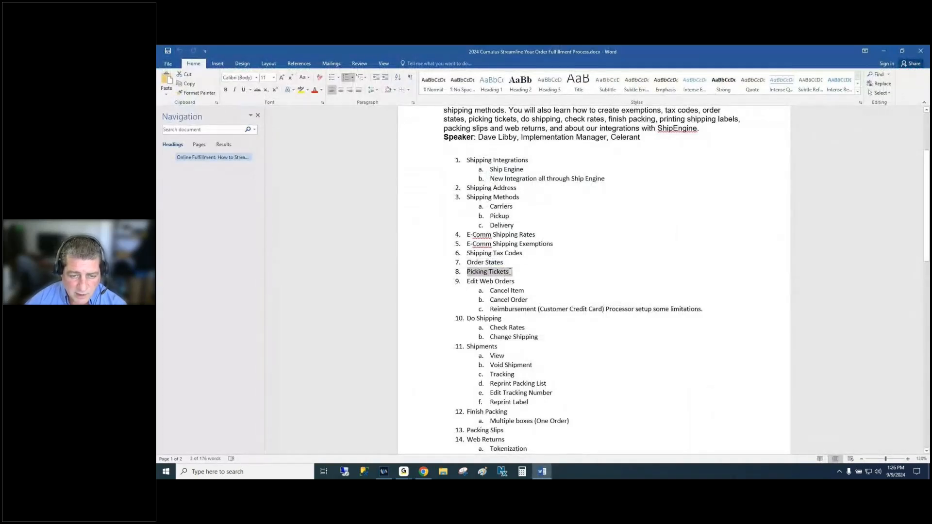
key(alt+Tab)
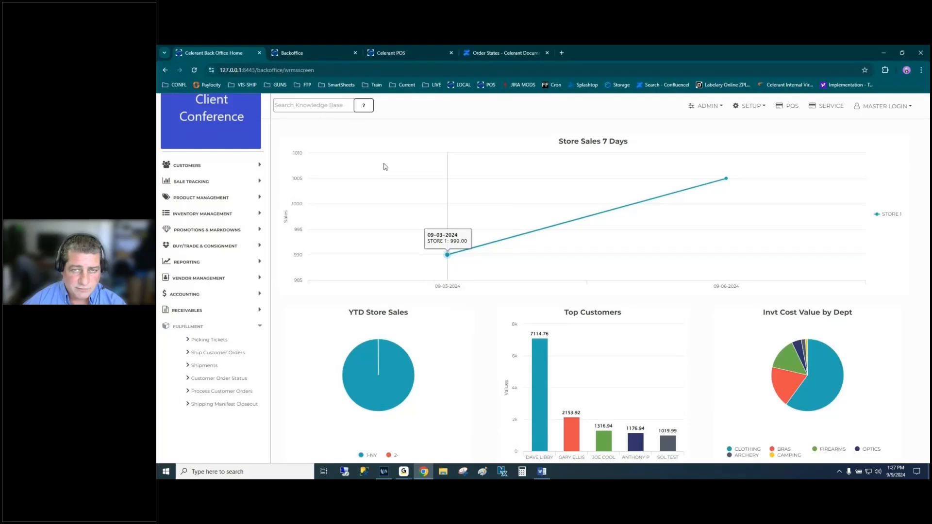
- Close the Ship Customer Orders page and return to the home dashboard
click(316, 54)
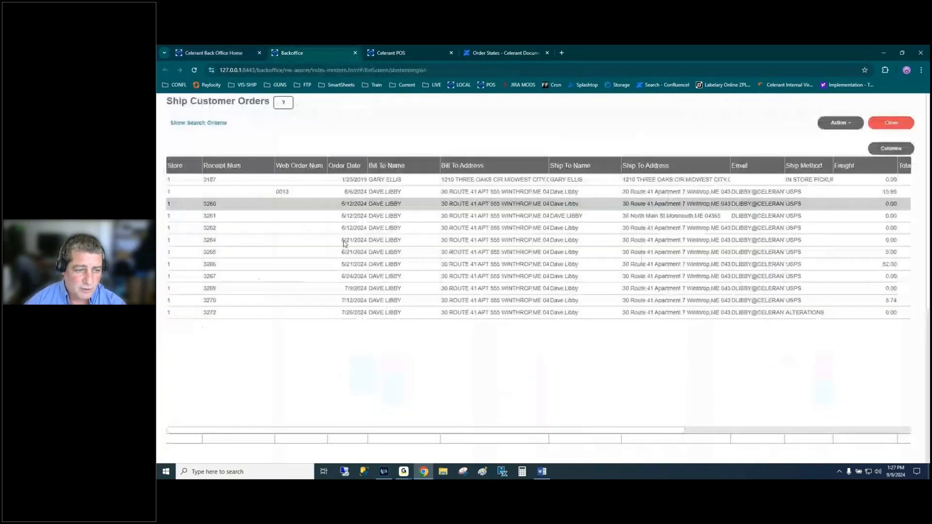
click(892, 123)
click(223, 54)
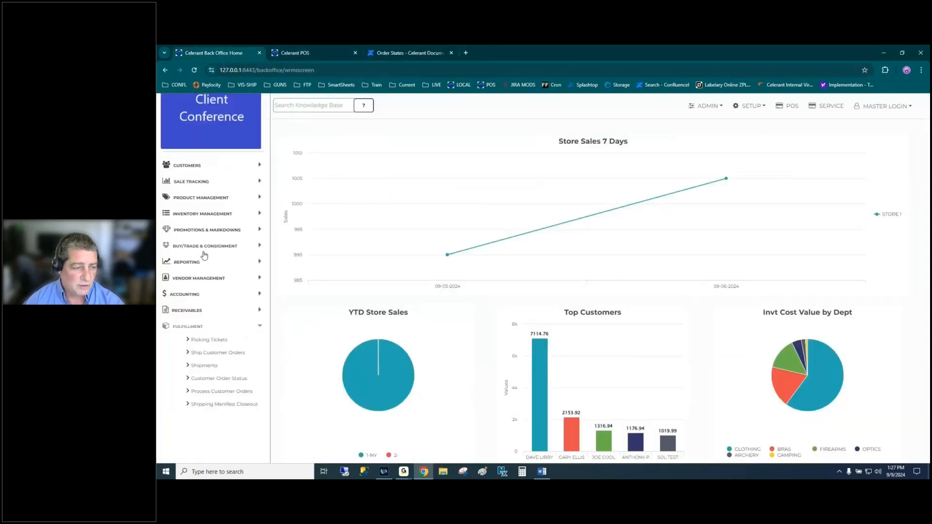
- Search Picking Tickets with Shipping Status left at 'Not Fully Shipped'
click(209, 341)
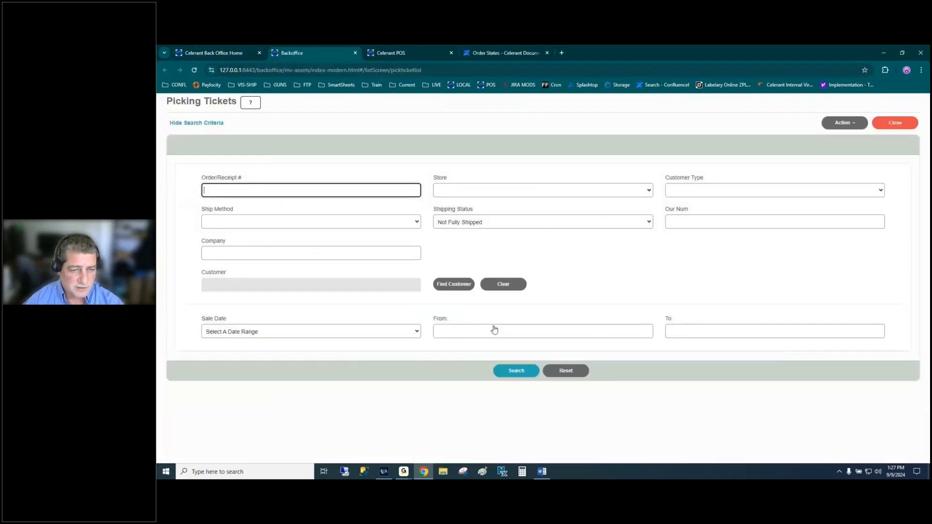
click(492, 224)
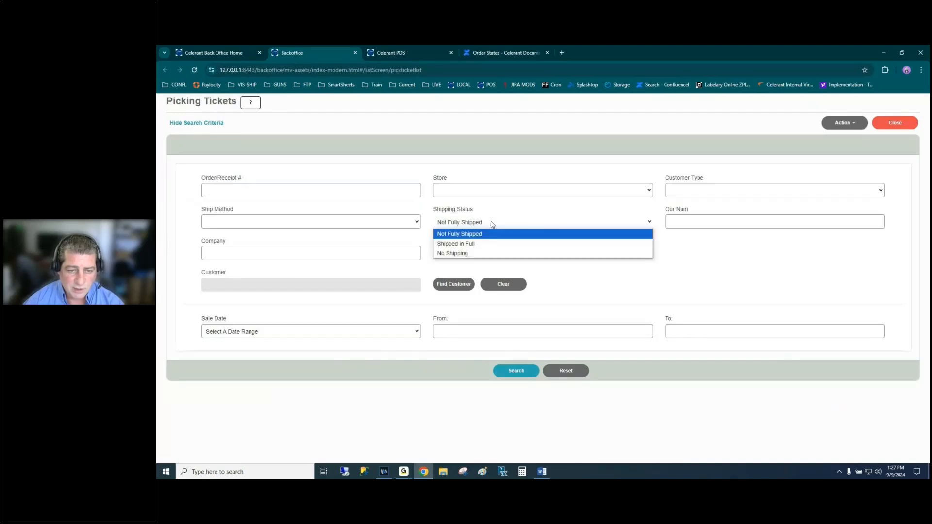
click(491, 224)
click(491, 224)
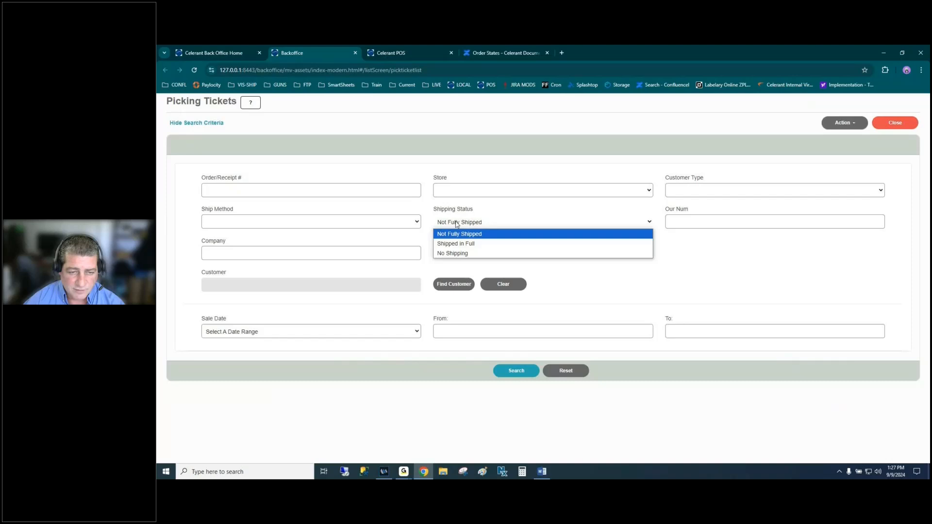
click(496, 226)
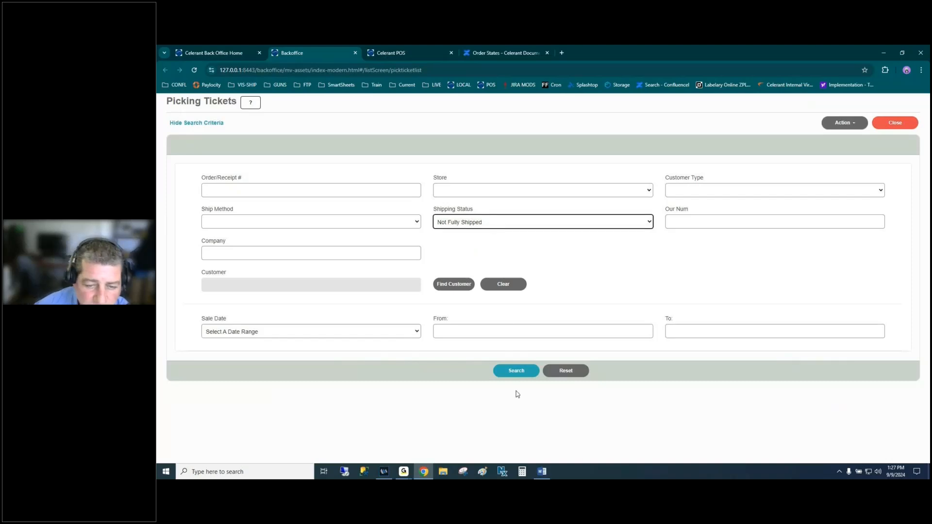
click(519, 370)
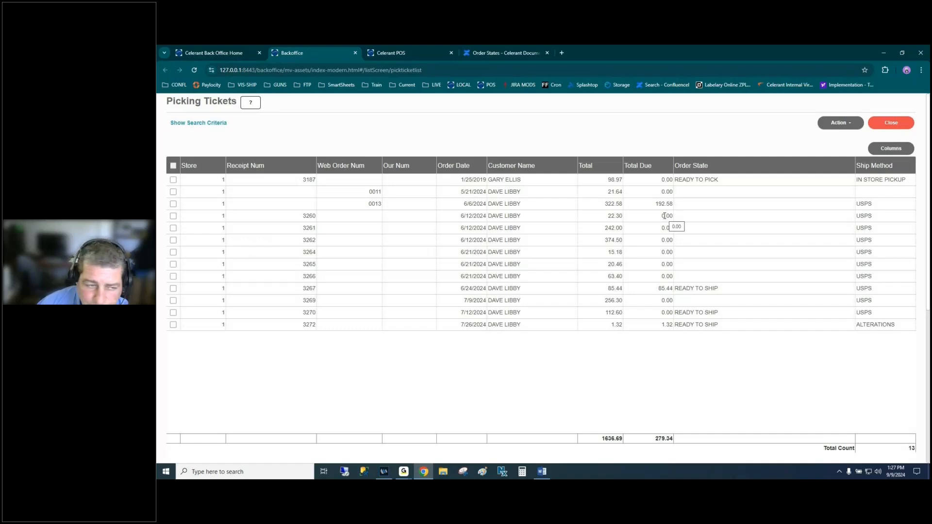
- Select the ready-to-pick in-store pickup order and print its pick ticket via Action > Print Selected
click(548, 181)
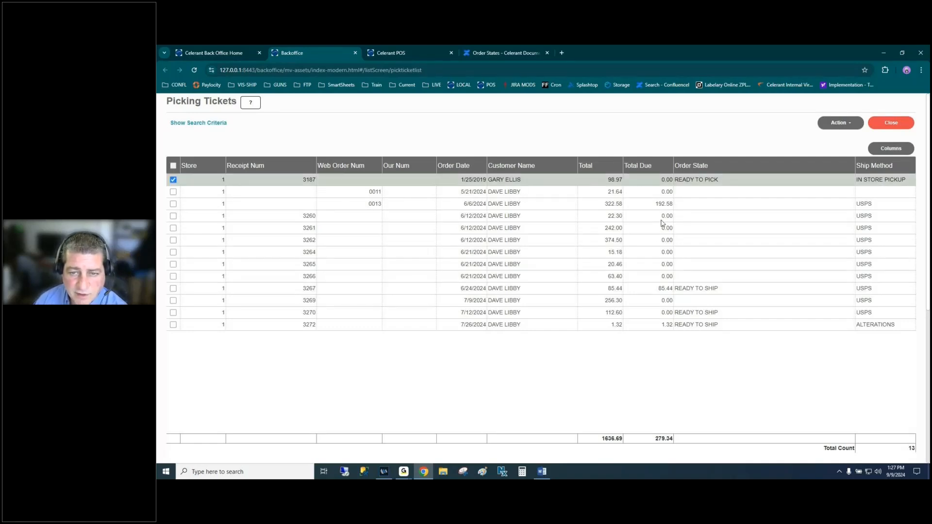
click(828, 124)
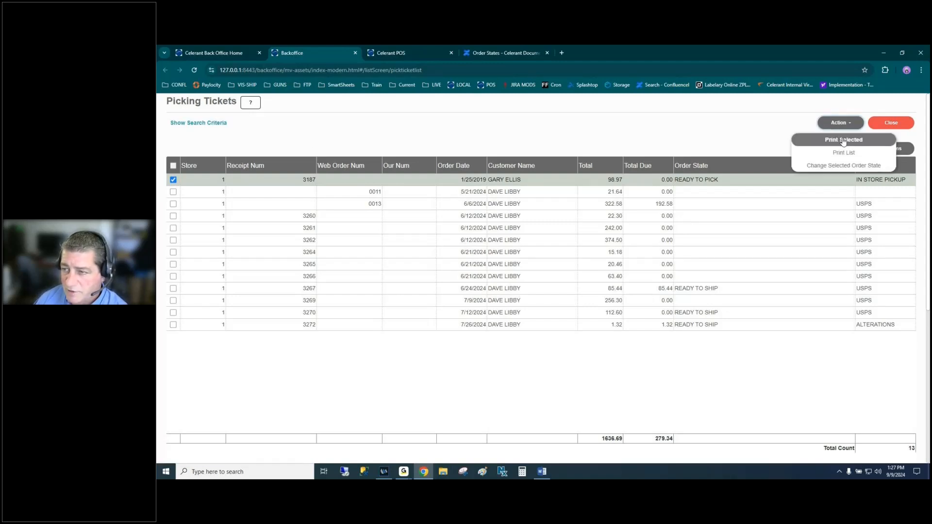
click(845, 141)
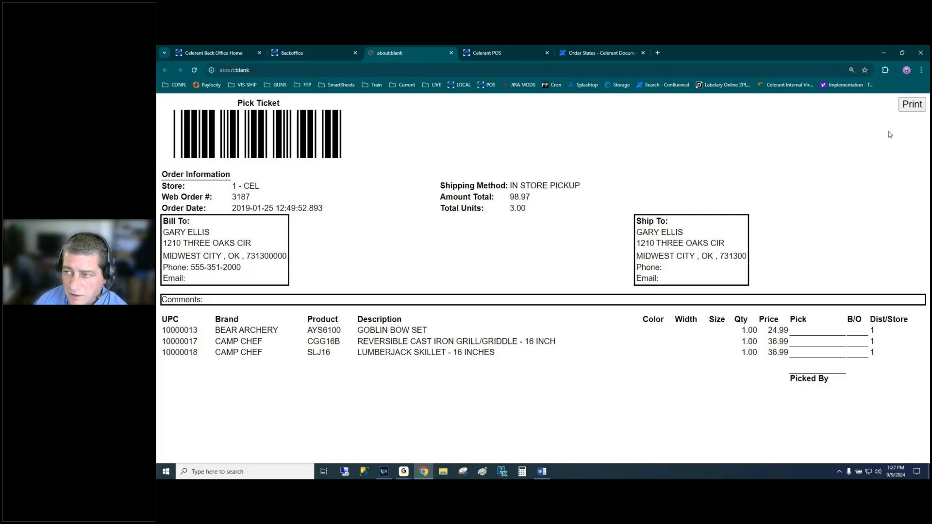
- Preview the pick ticket's print layout and its web order number, then cancel back to Picking Tickets
click(912, 107)
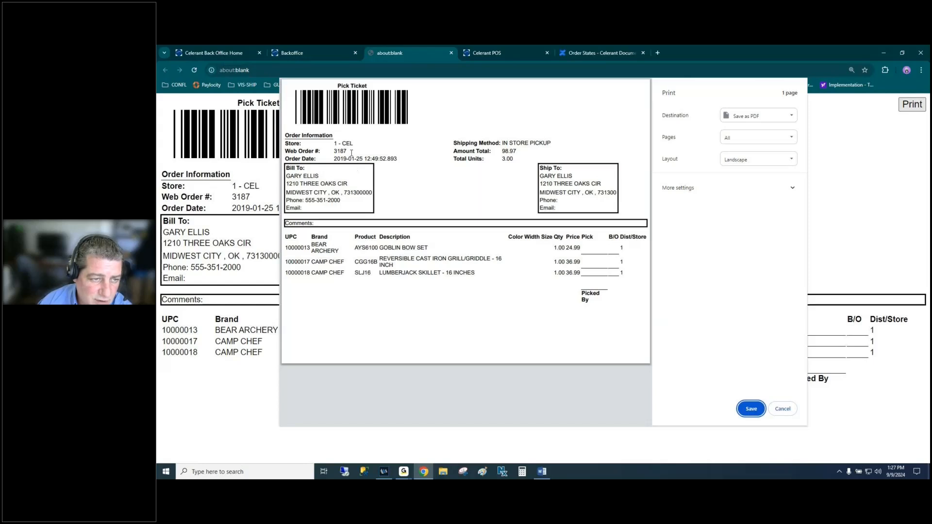
drag(286, 151, 346, 150)
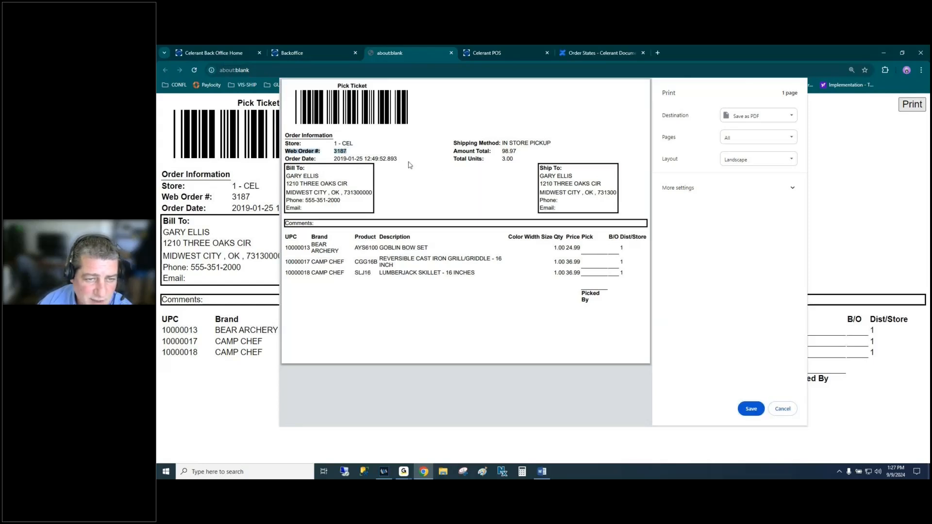
click(425, 156)
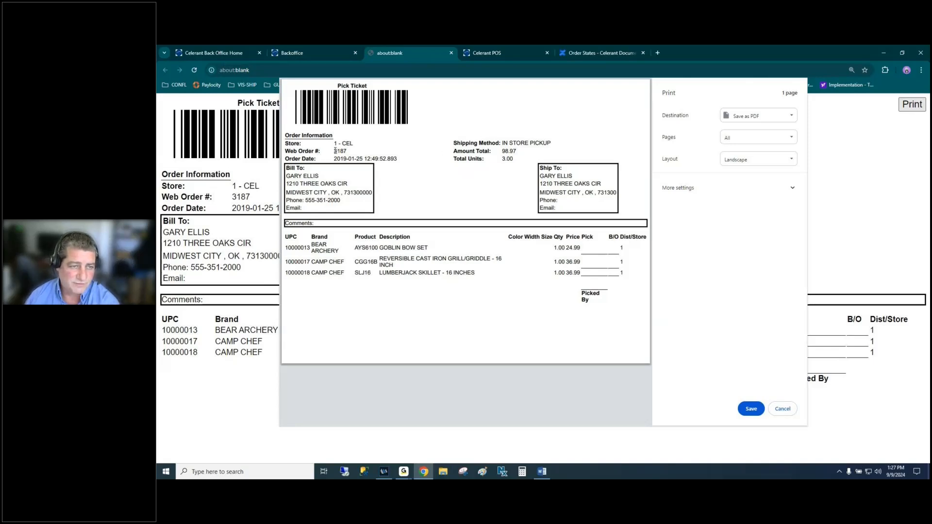
drag(335, 151, 347, 151)
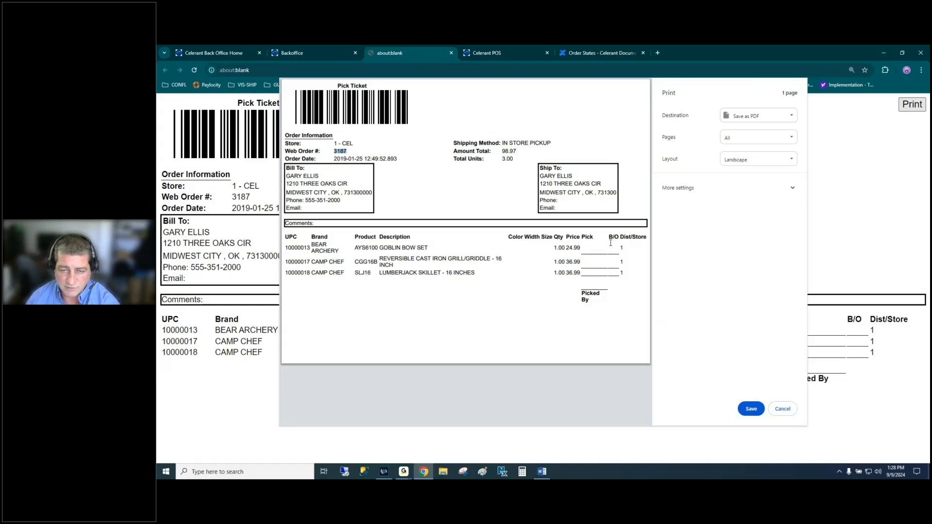
click(782, 409)
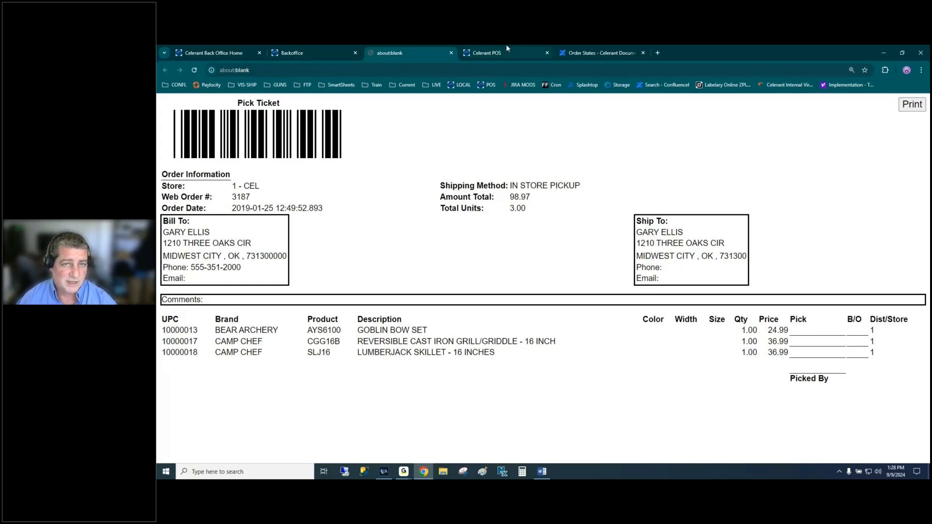
click(331, 53)
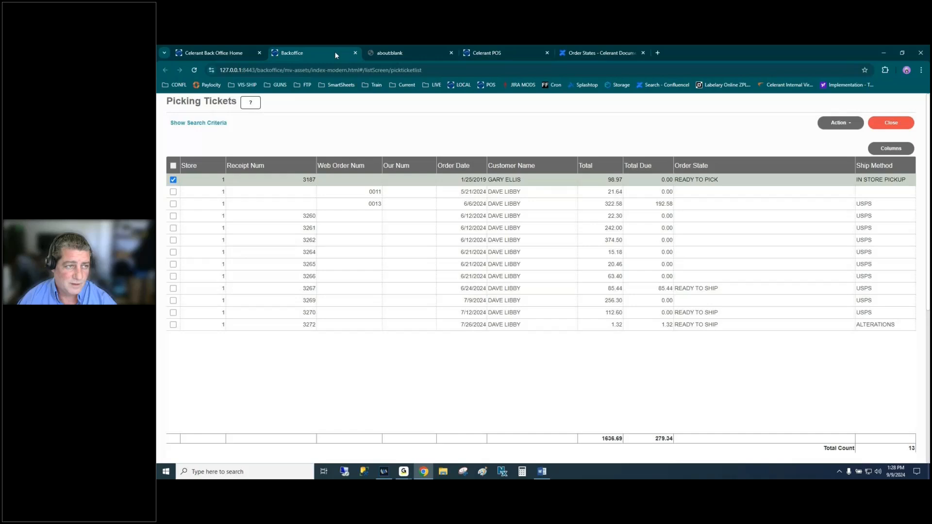
- Close Picking Tickets and search Ship Customer Orders for all orders waiting to ship
click(877, 125)
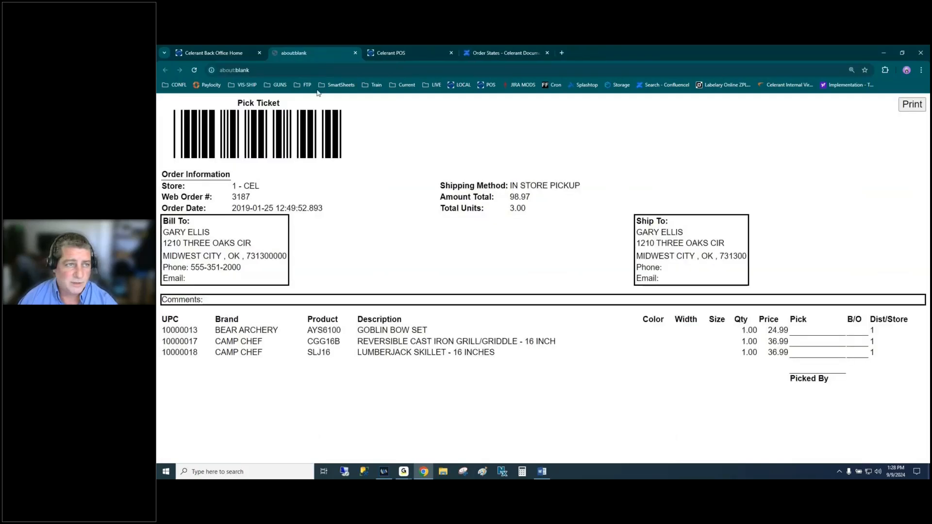
click(219, 54)
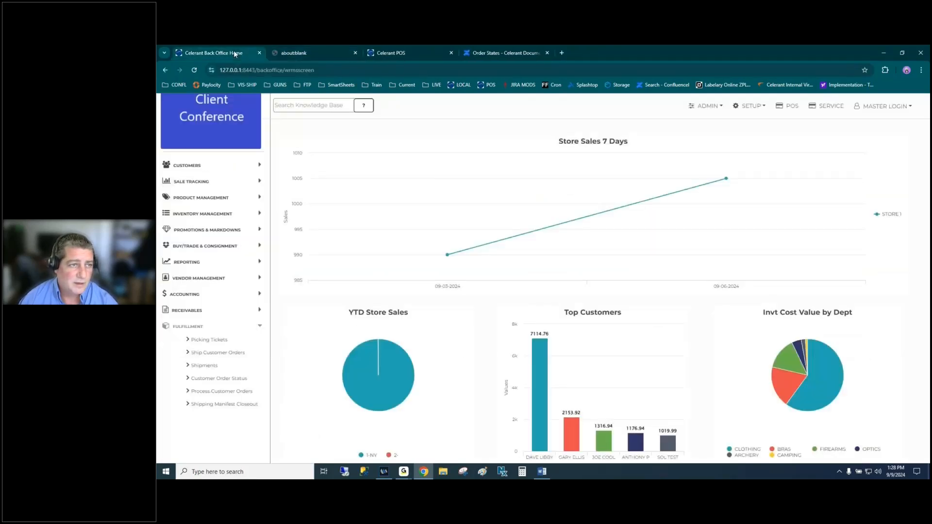
click(221, 356)
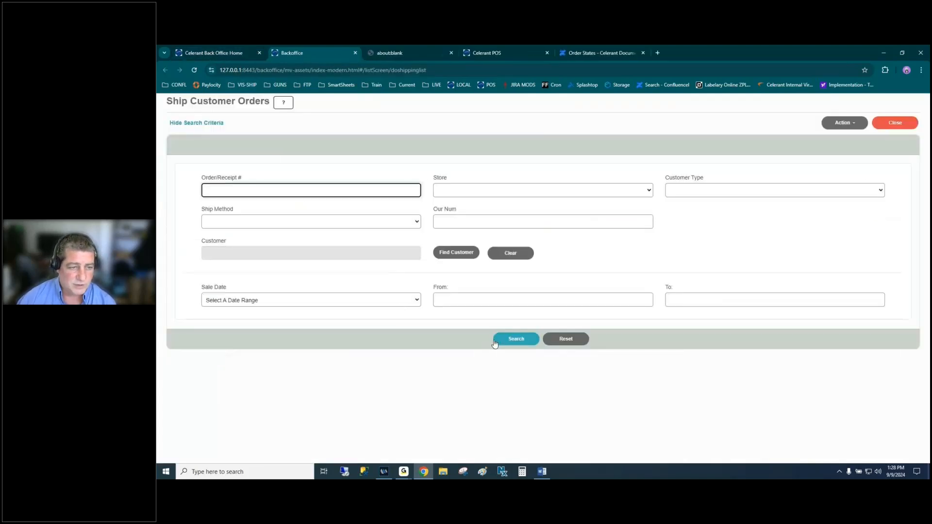
click(517, 339)
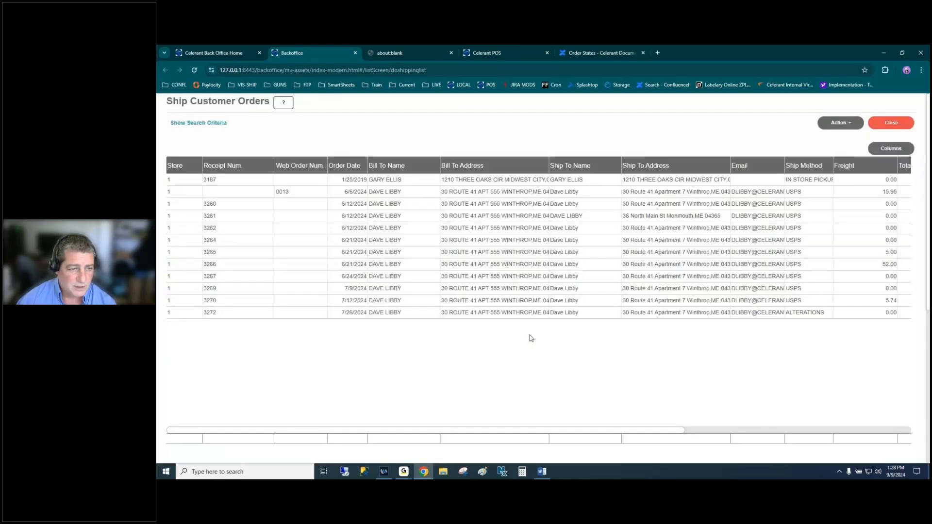
- Filter the orders by Order/Receipt # 3187 and select the in-store pickup order
click(214, 123)
click(249, 190)
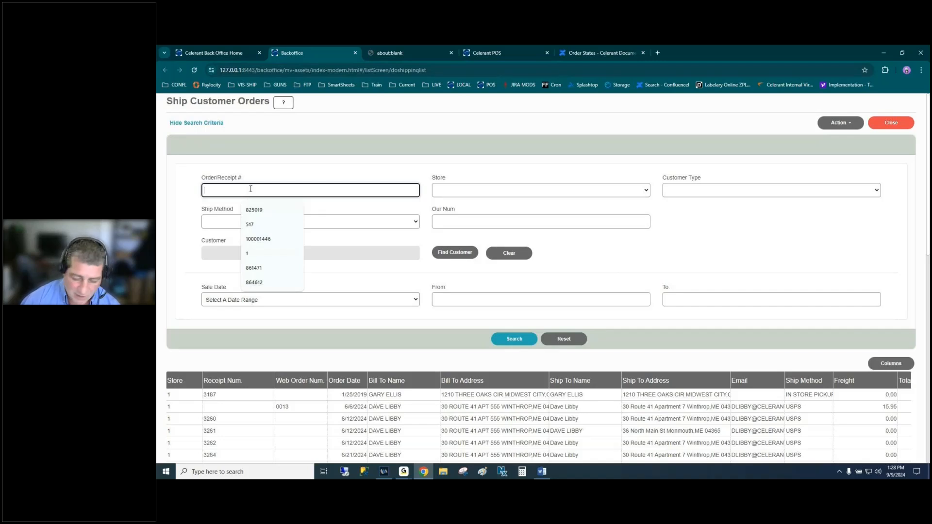
text(3187)
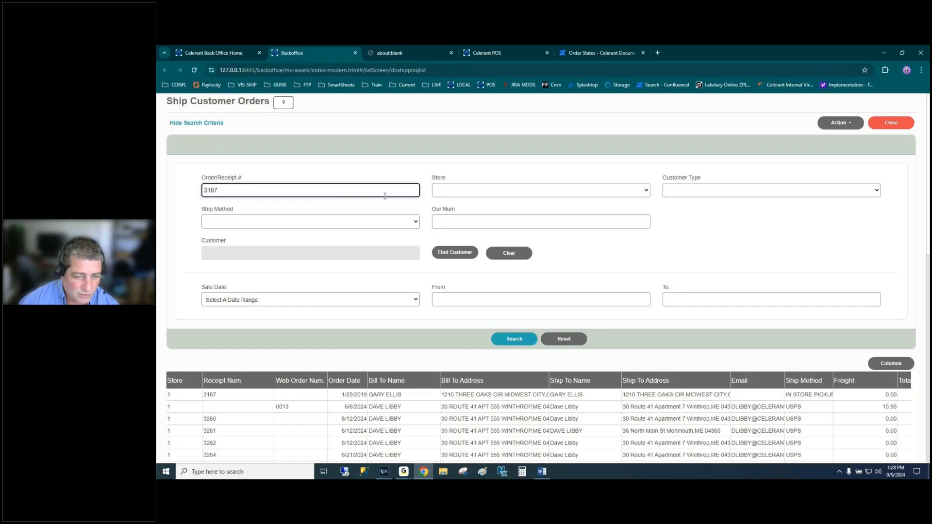
click(511, 339)
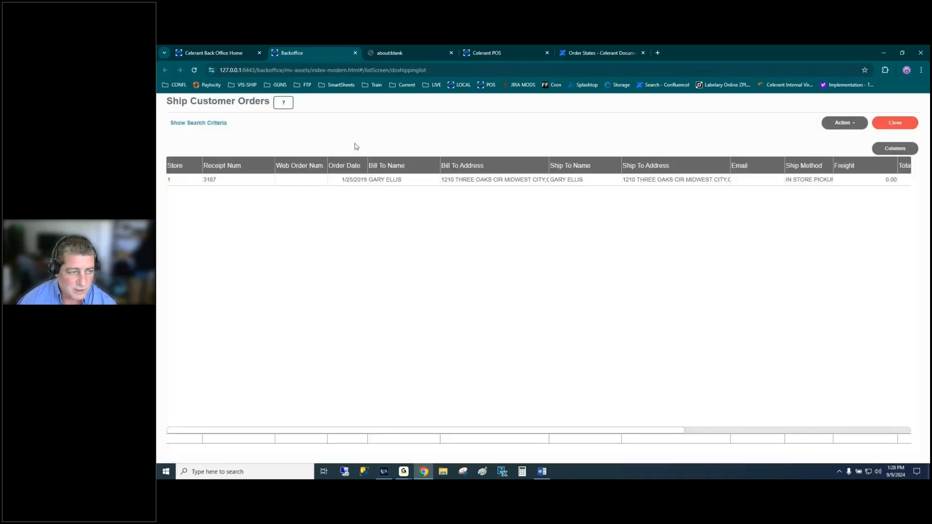
click(319, 184)
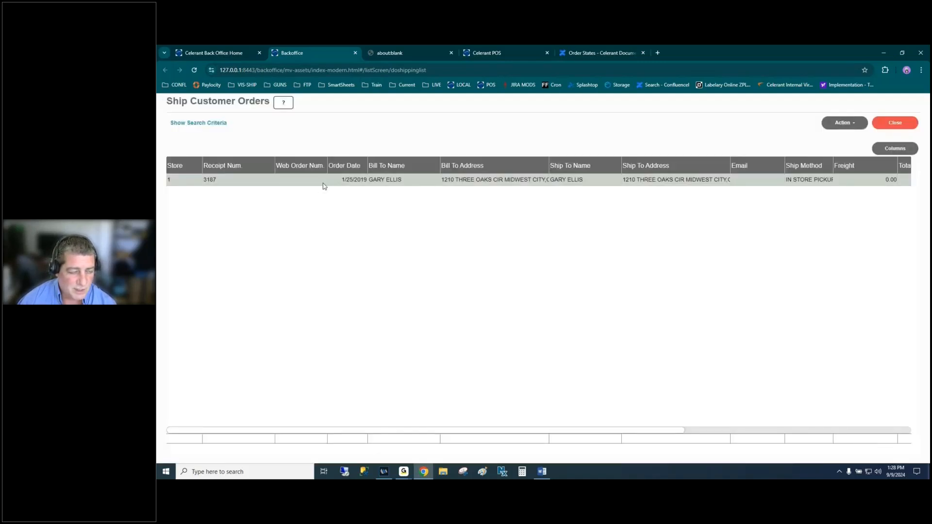
click(841, 124)
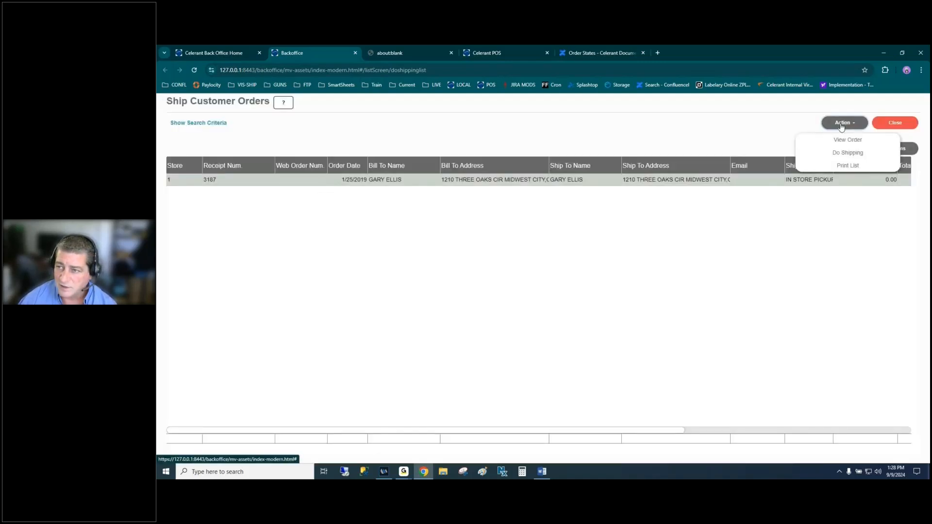
click(847, 153)
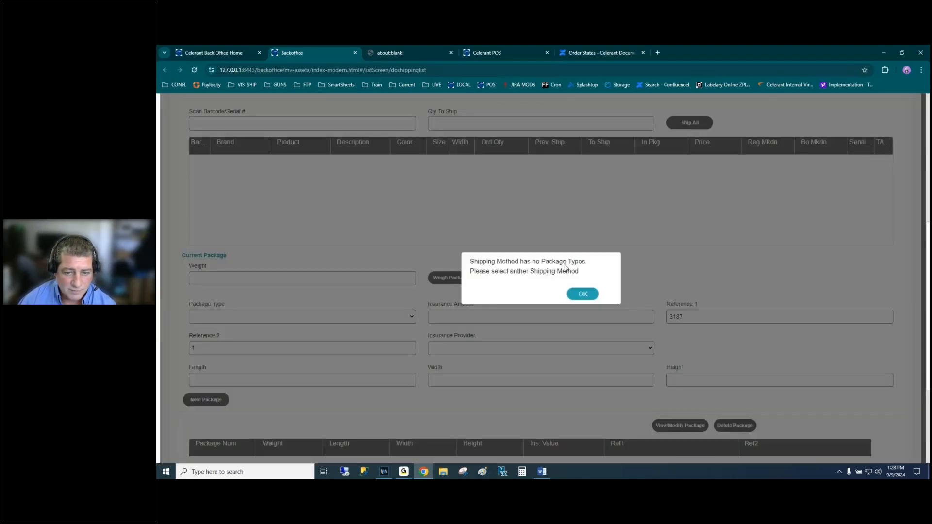
click(582, 295)
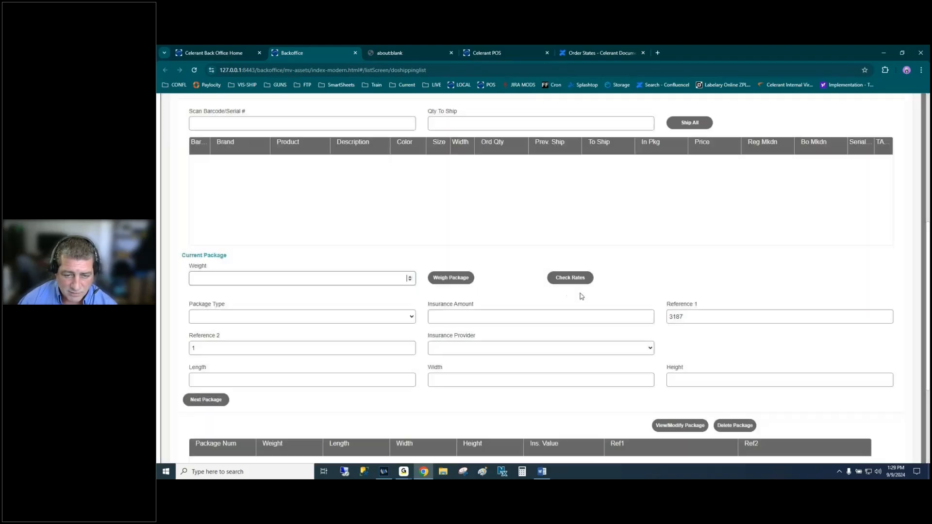
scroll(497, 267, up, 3)
scroll(499, 268, up, 3)
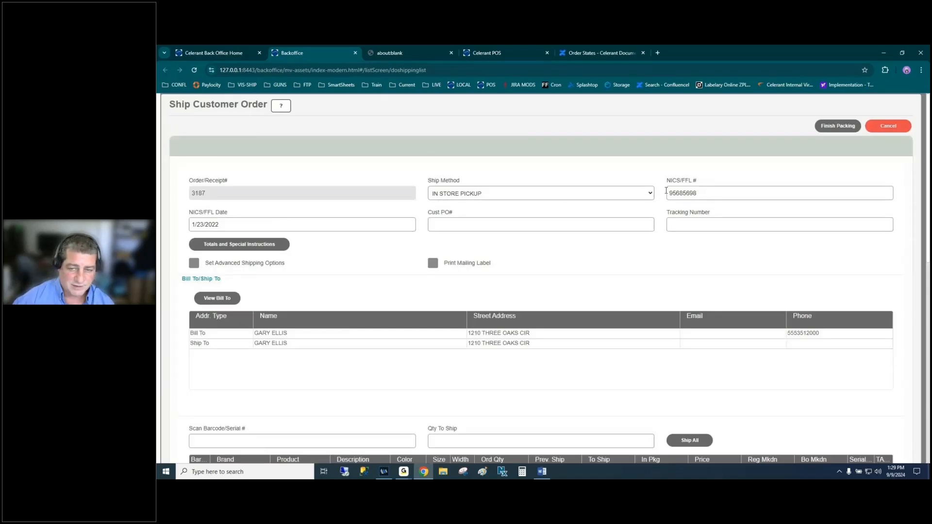
click(649, 195)
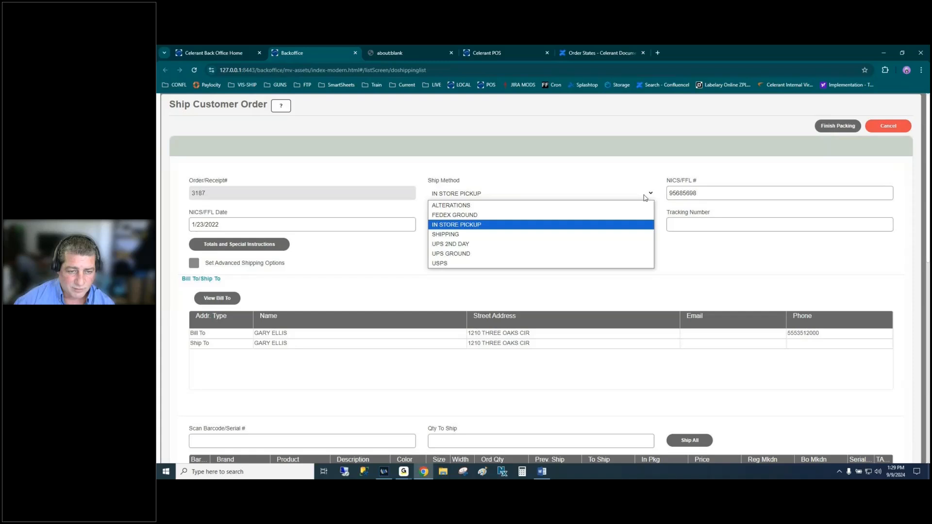
click(463, 254)
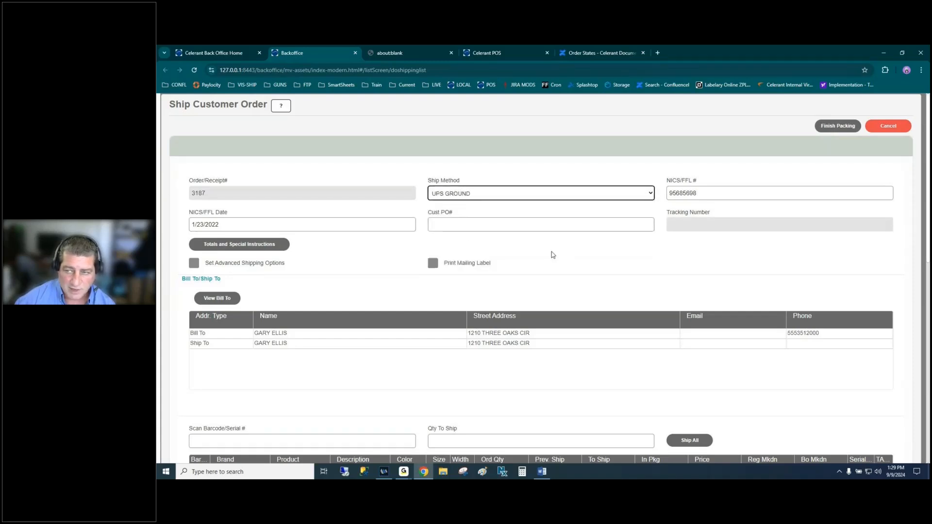
scroll(552, 255, down, 3)
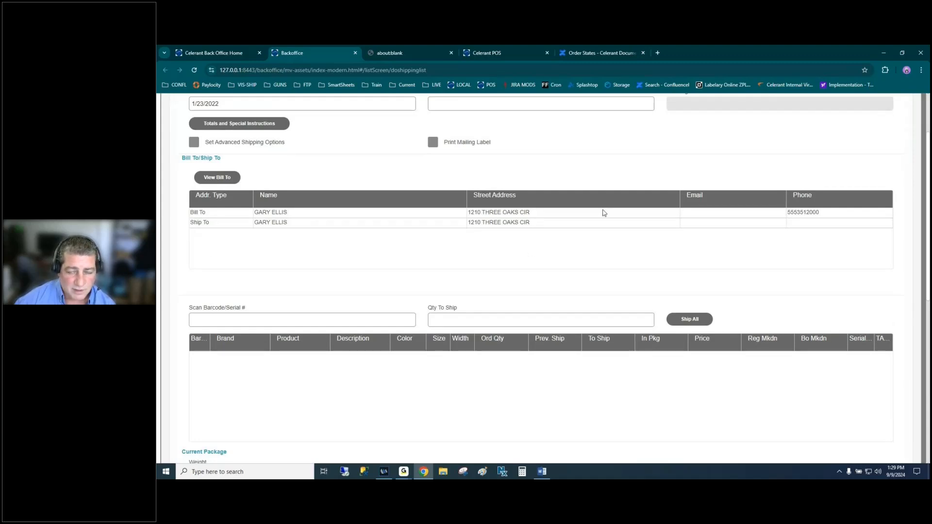
scroll(603, 212, up, 3)
scroll(604, 213, down, 7)
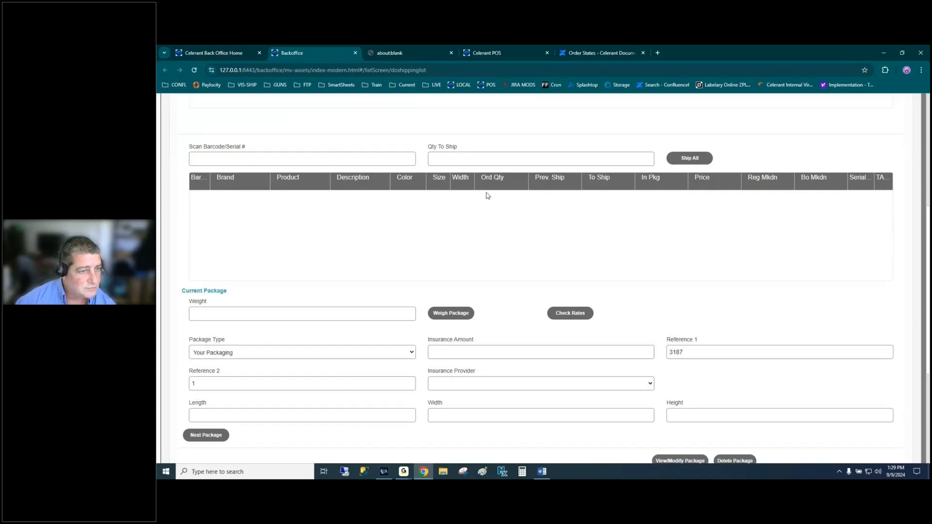
scroll(560, 213, down, 4)
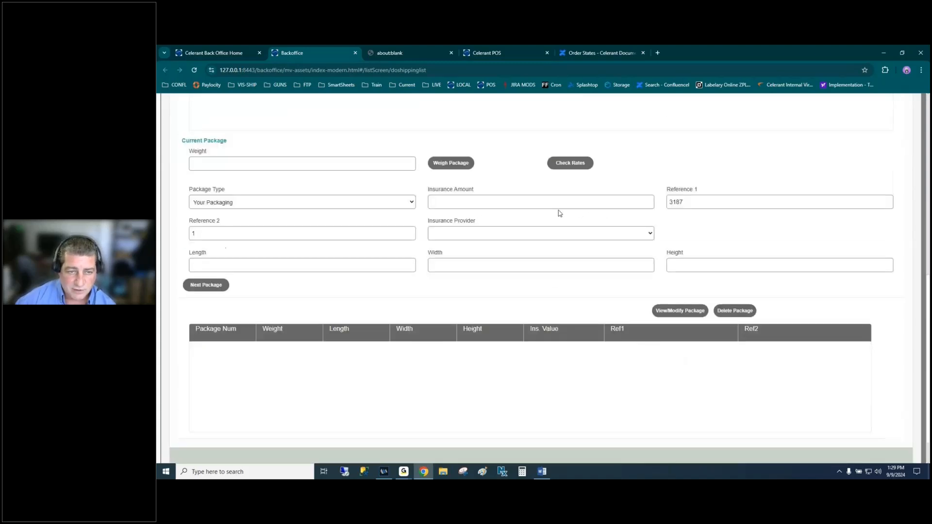
scroll(560, 213, up, 11)
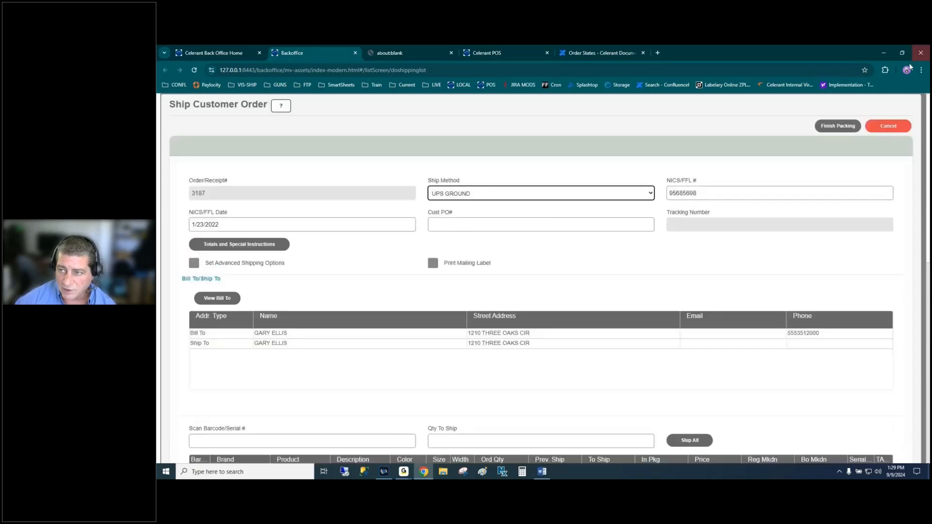
- Cancel shipping order 3187, reset the search to list all 12 orders, and select order 3270
click(884, 126)
click(548, 291)
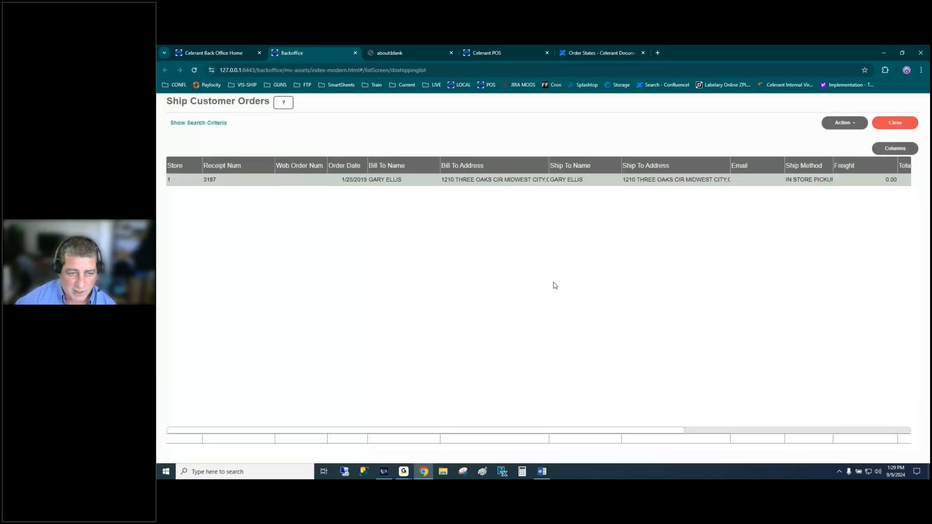
click(201, 125)
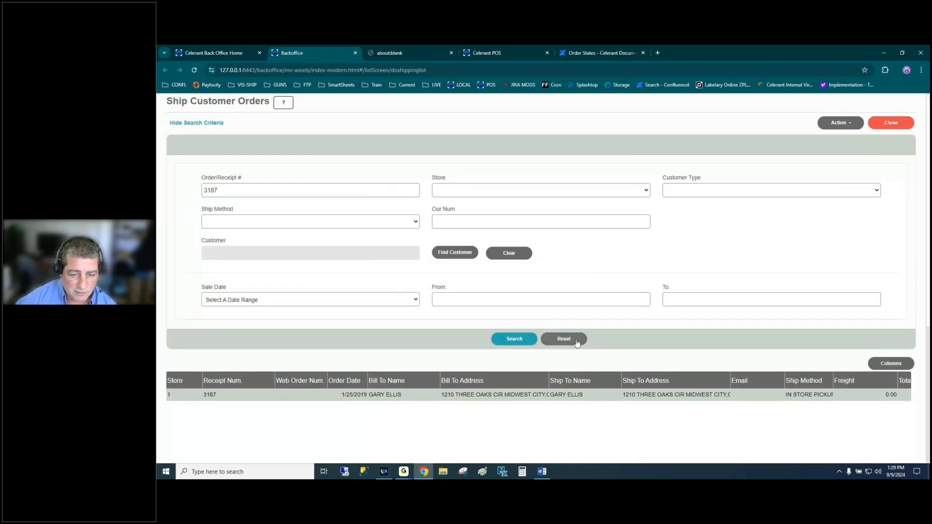
click(572, 341)
click(515, 345)
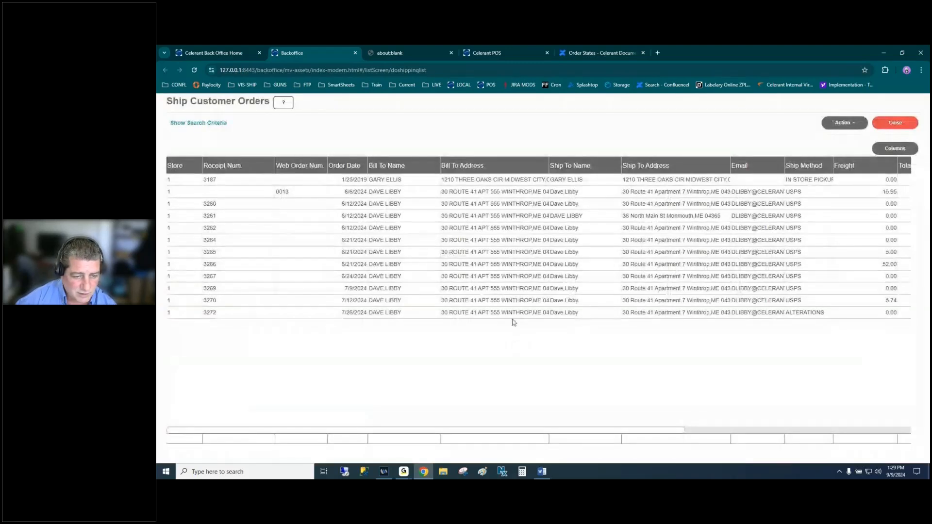
click(679, 313)
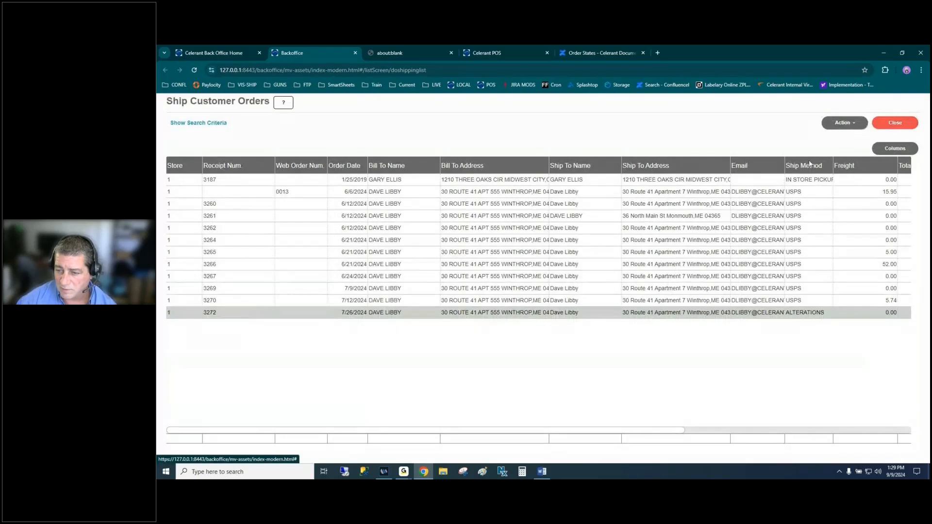
click(800, 304)
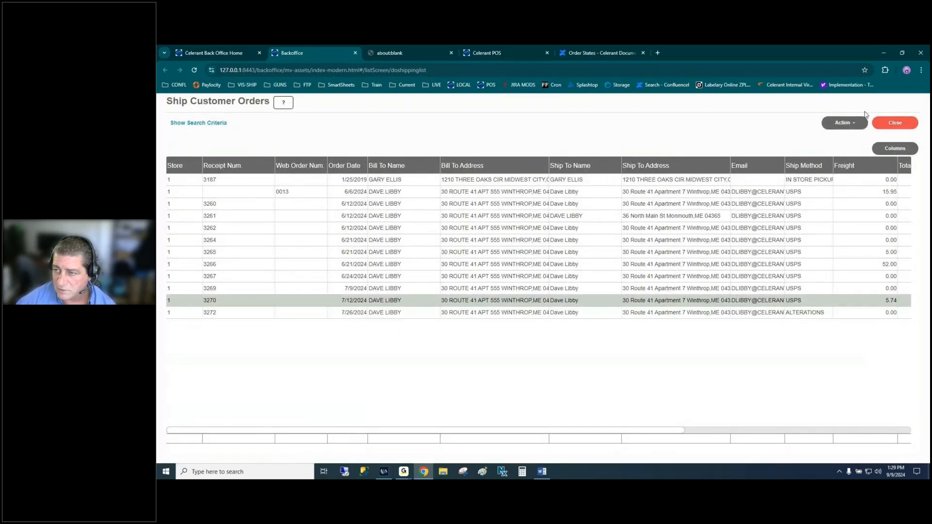
- Open order 3270 in the Ship Customer Order form with Action > Do Shipping
click(832, 130)
click(840, 152)
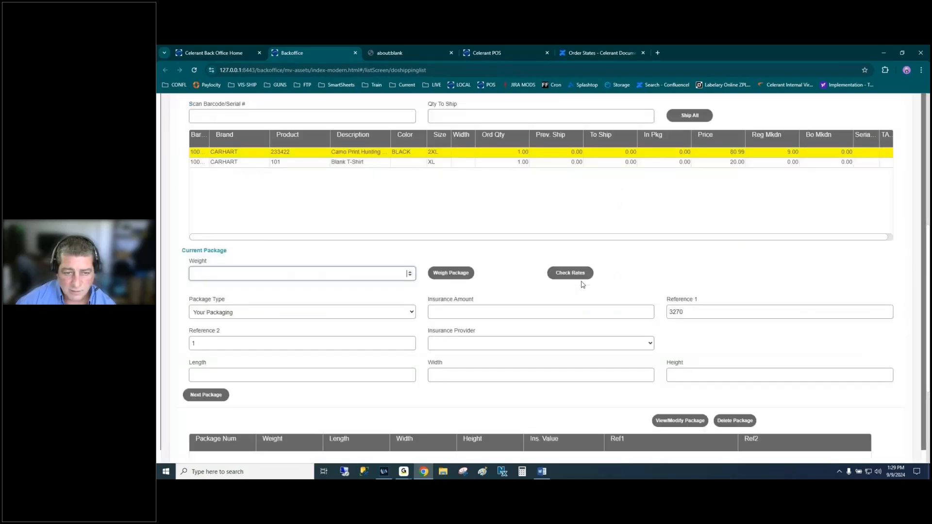
scroll(516, 281, up, 2)
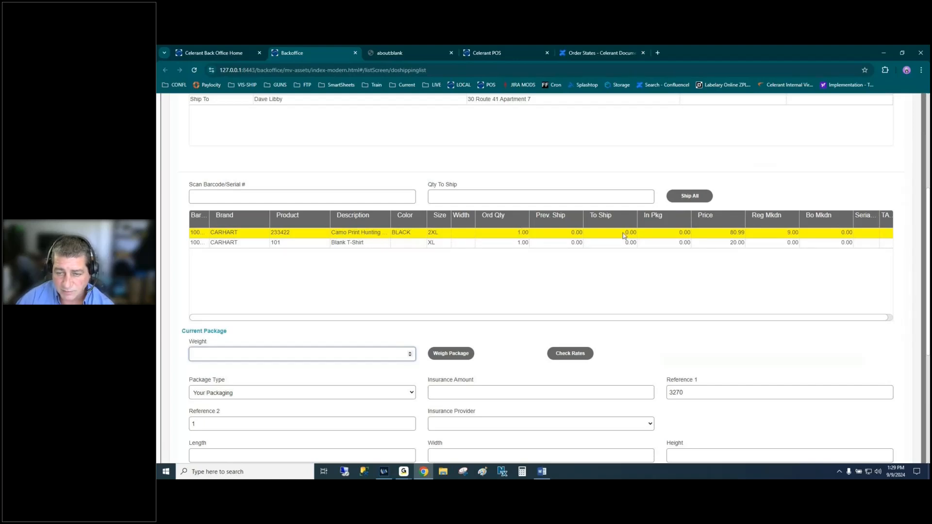
- Use Ship All to set both CARHART items to 1.00 to ship
click(252, 196)
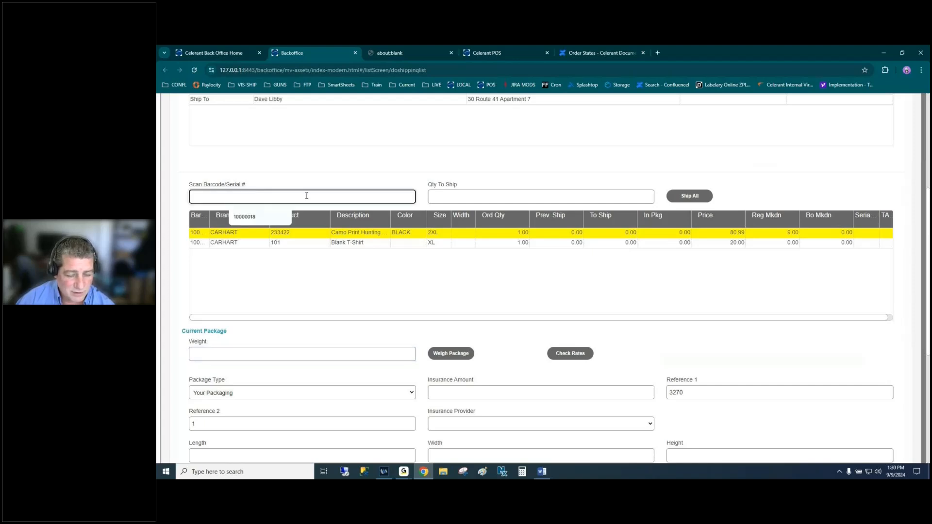
click(489, 197)
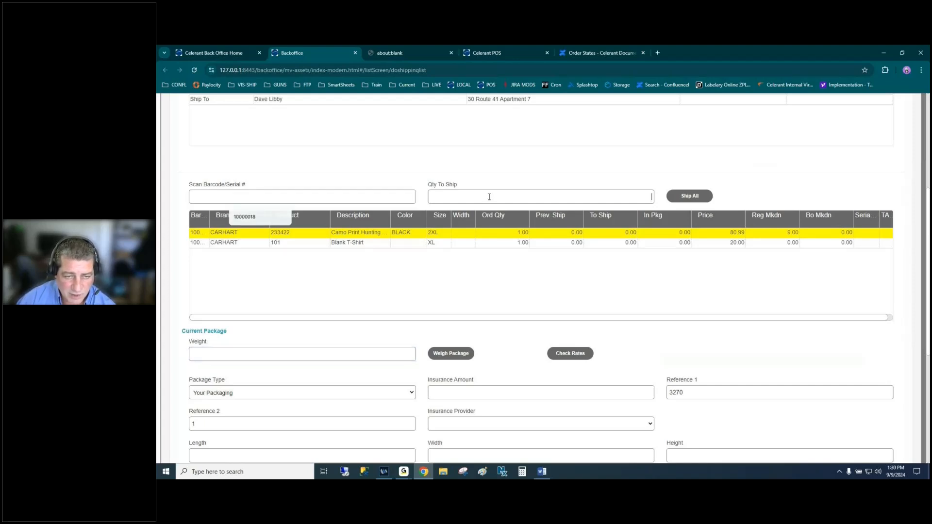
click(290, 198)
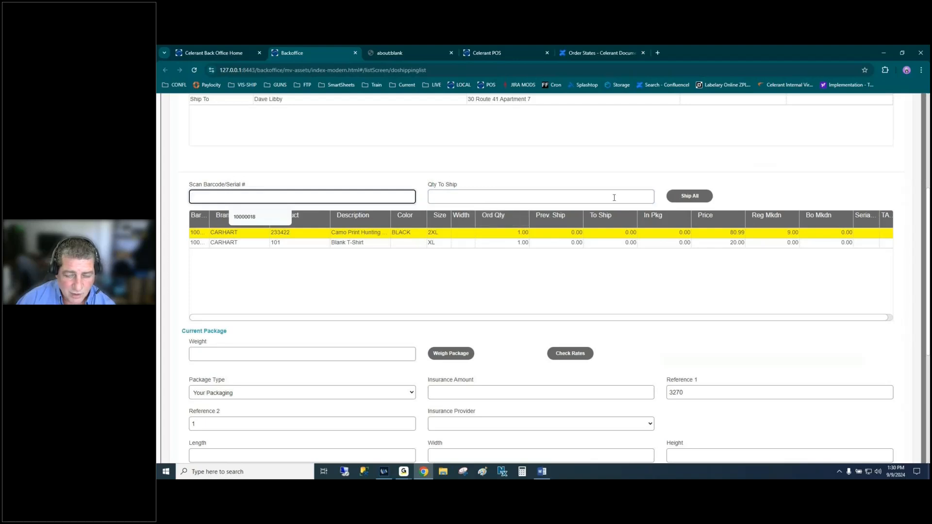
click(690, 196)
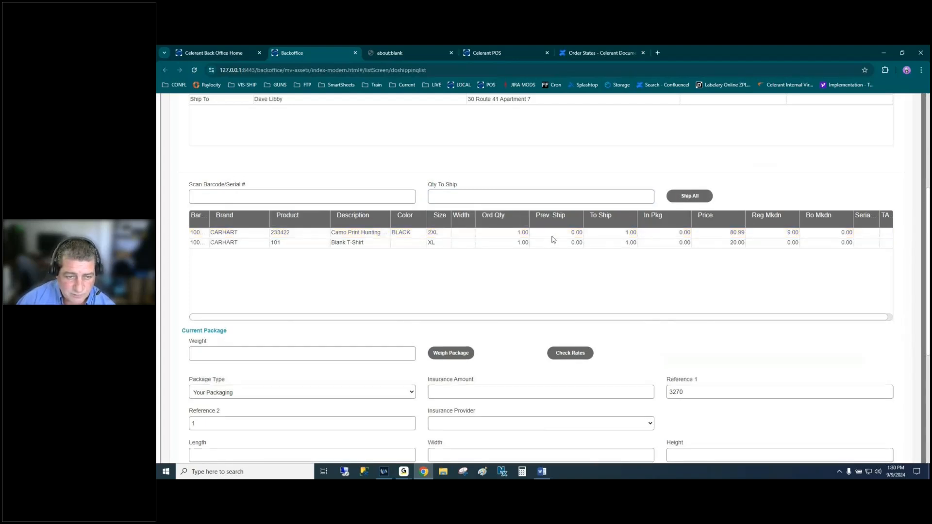
scroll(553, 210, up, 1)
scroll(553, 210, up, 4)
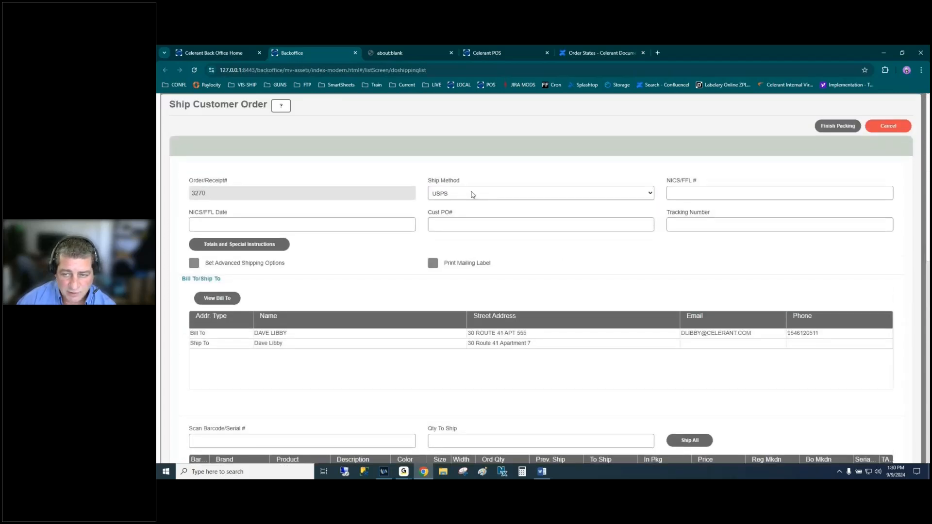
scroll(490, 285, down, 5)
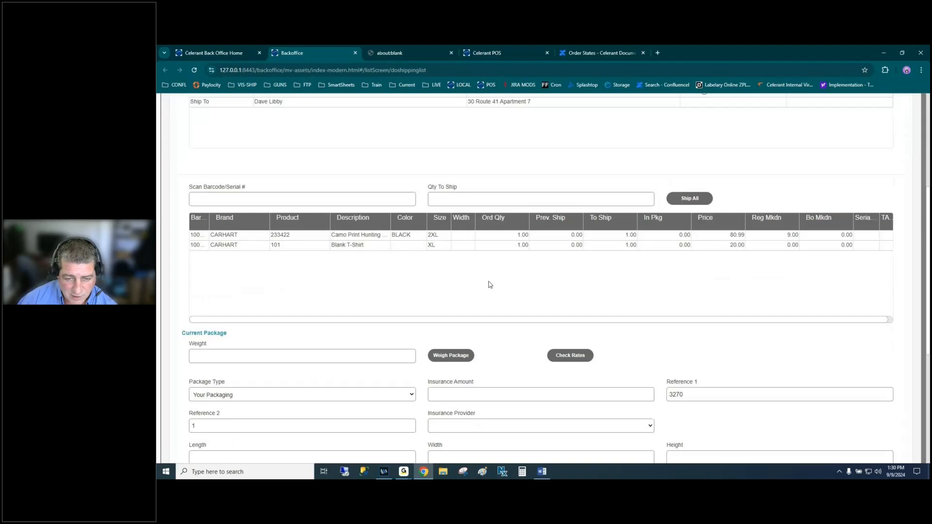
scroll(419, 264, down, 3)
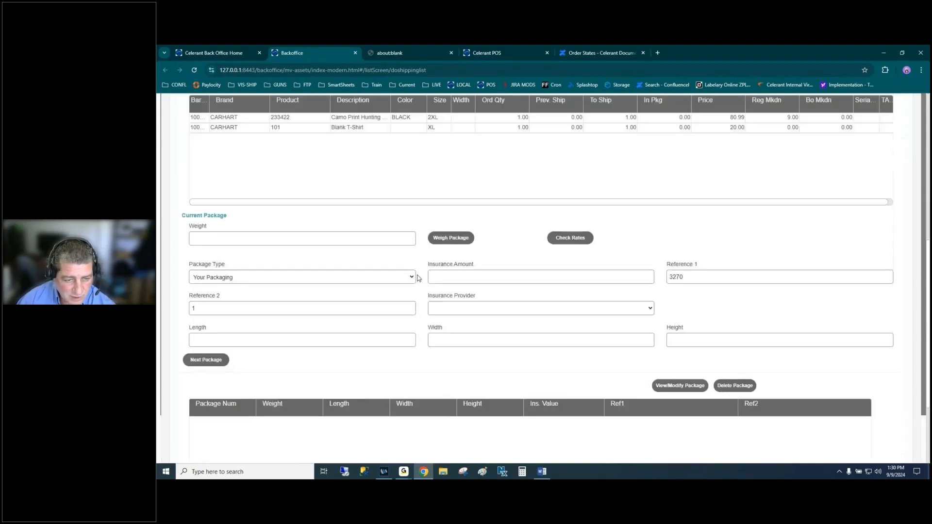
scroll(578, 208, up, 2)
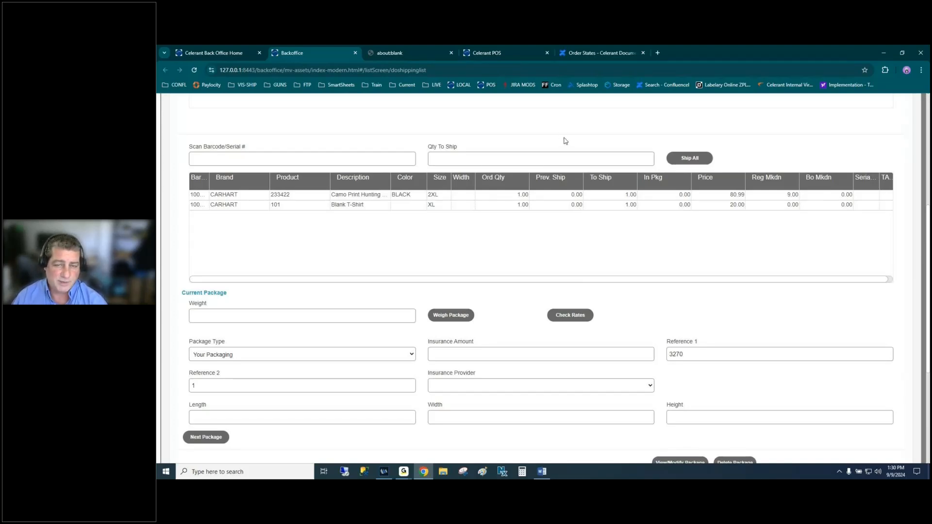
- Give the package a weight of 2.00 and retry Check Rates, dismissing the weight and carrier-ID errors
click(570, 316)
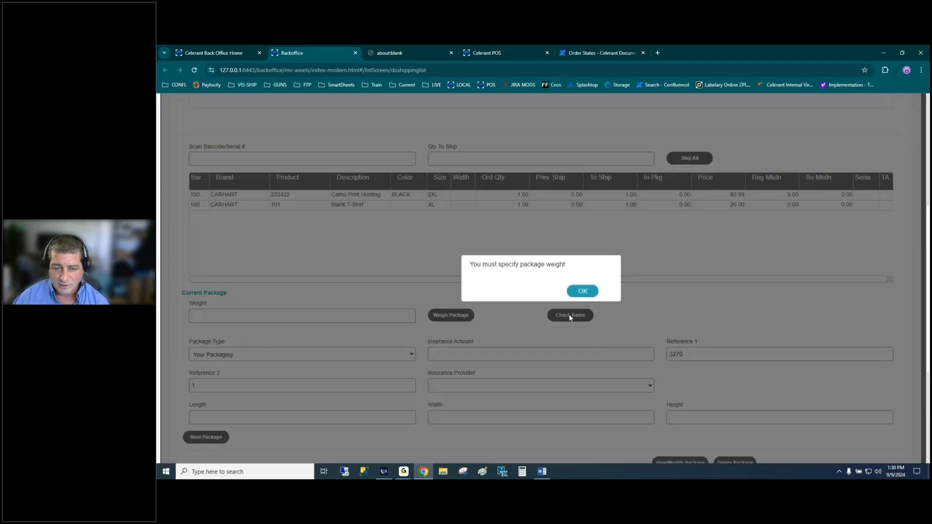
click(577, 288)
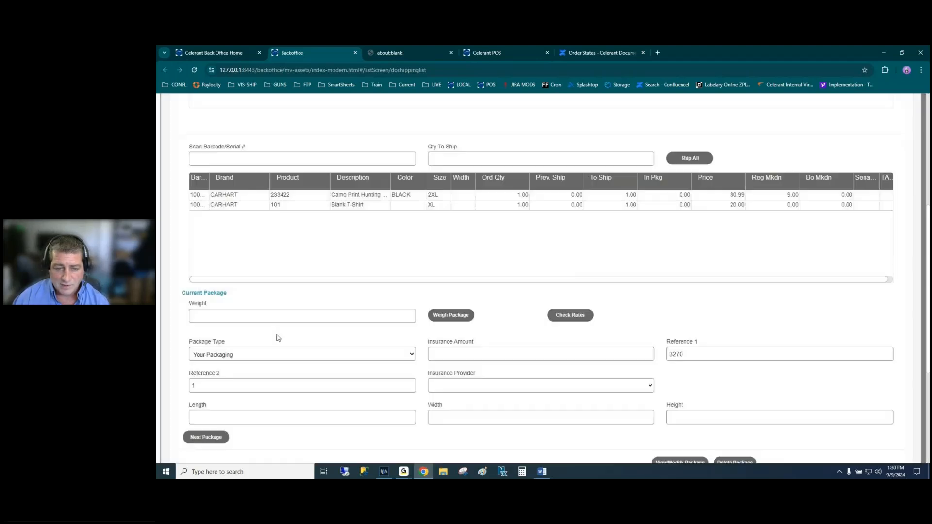
click(311, 315)
text(2)
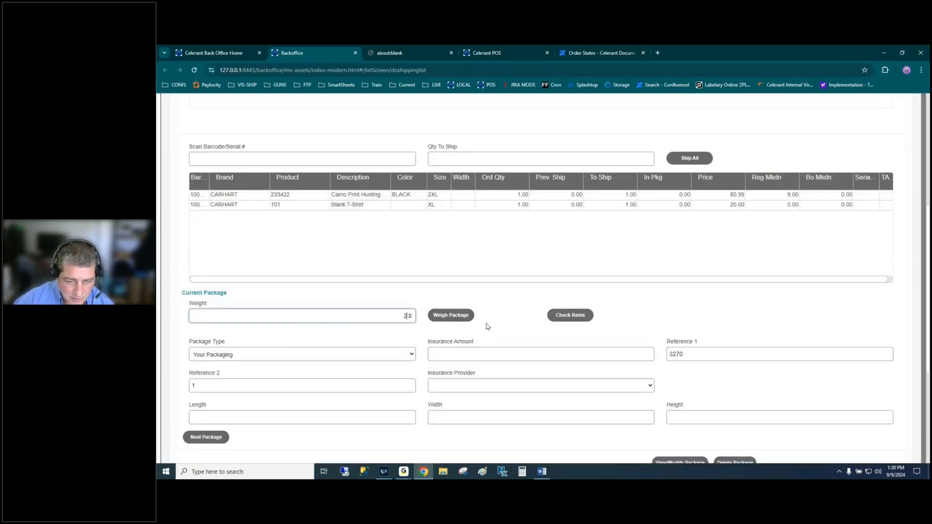
click(529, 316)
click(570, 316)
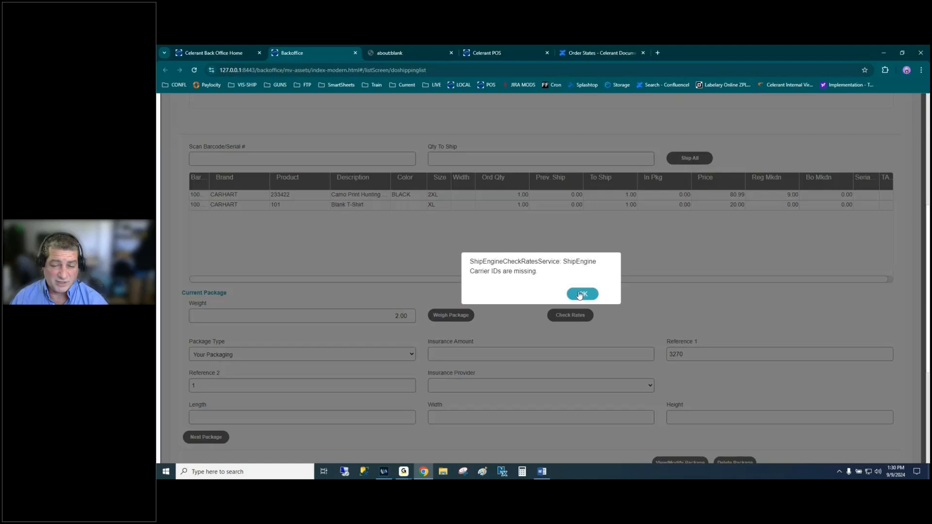
click(580, 295)
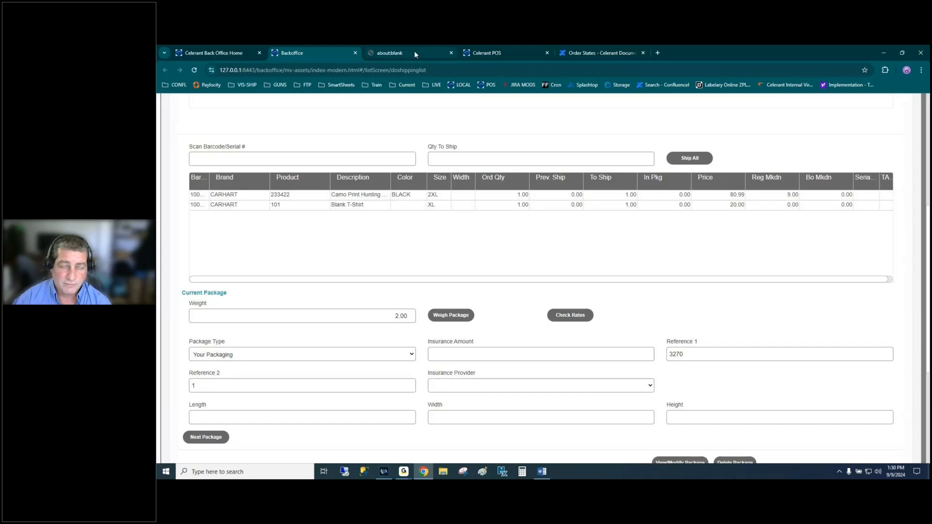
mouse_move(415, 54)
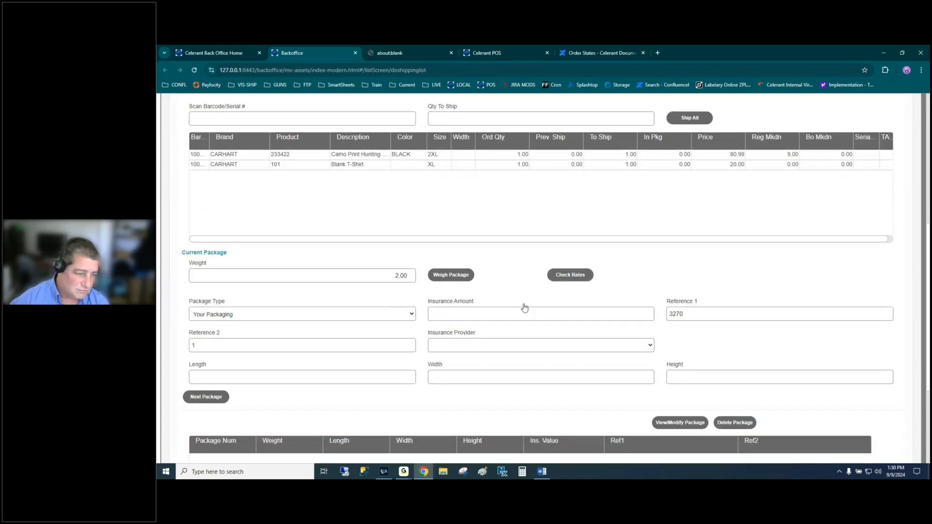
- Click Finish Packing at the top of order 3270's shipping form to save the shipment
scroll(524, 307, down, 2)
scroll(524, 307, up, 5)
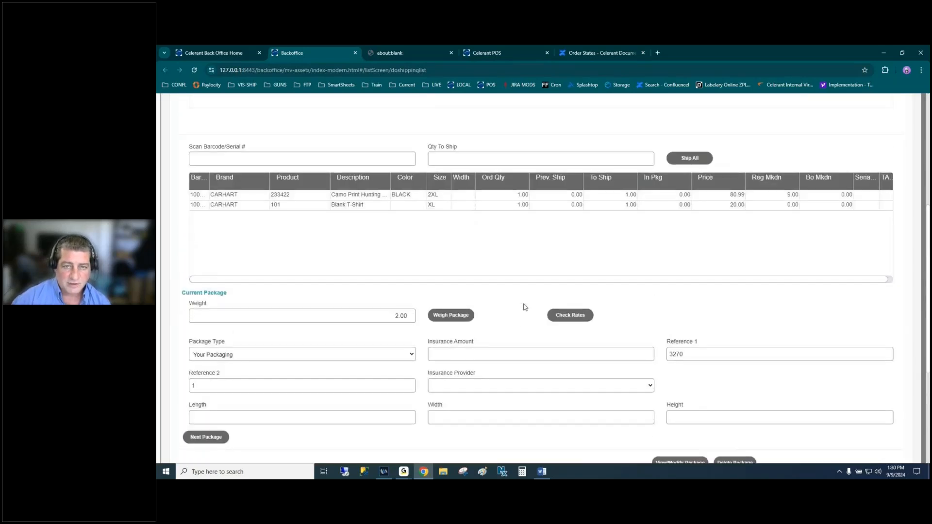
scroll(524, 307, up, 2)
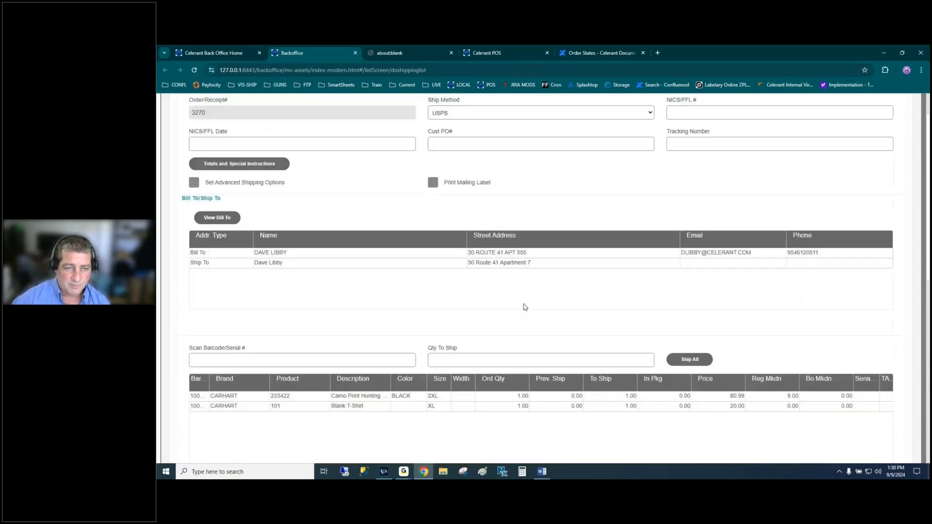
scroll(524, 307, up, 1)
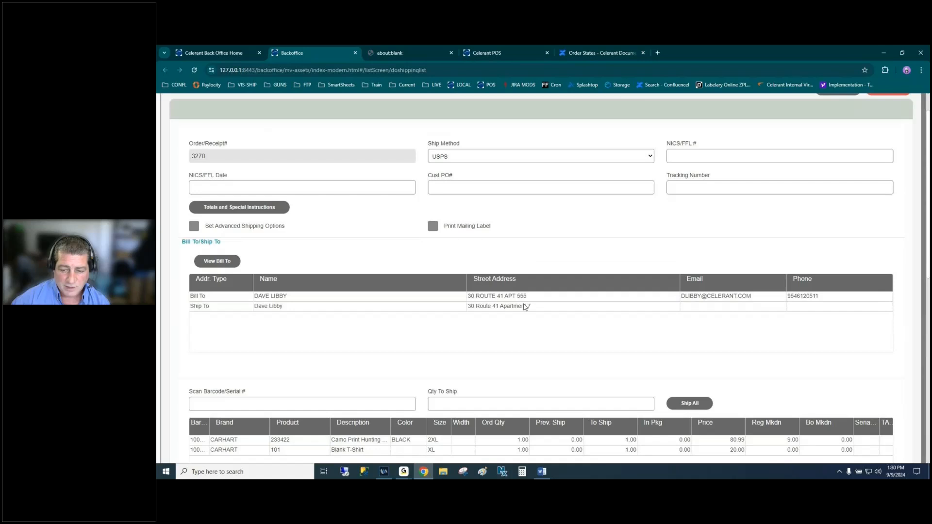
scroll(524, 307, down, 3)
scroll(662, 224, up, 3)
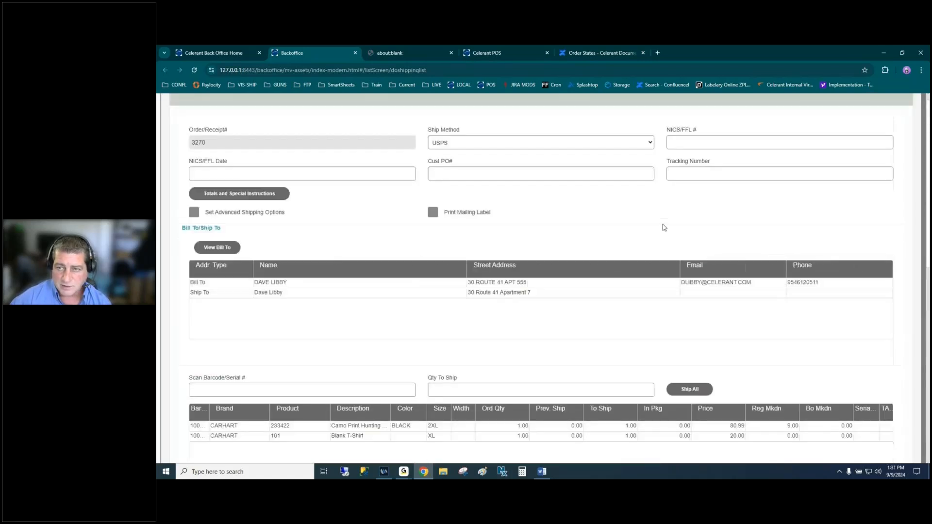
scroll(646, 261, up, 1)
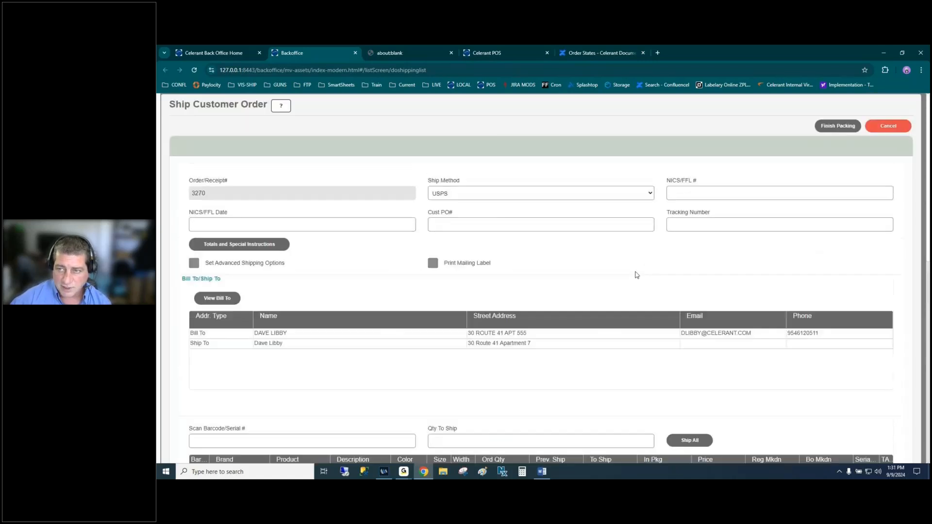
click(835, 126)
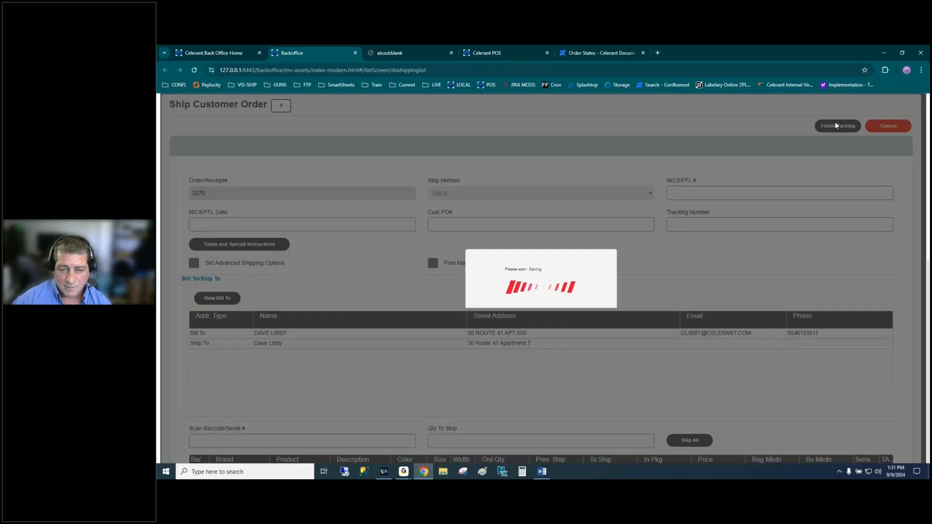
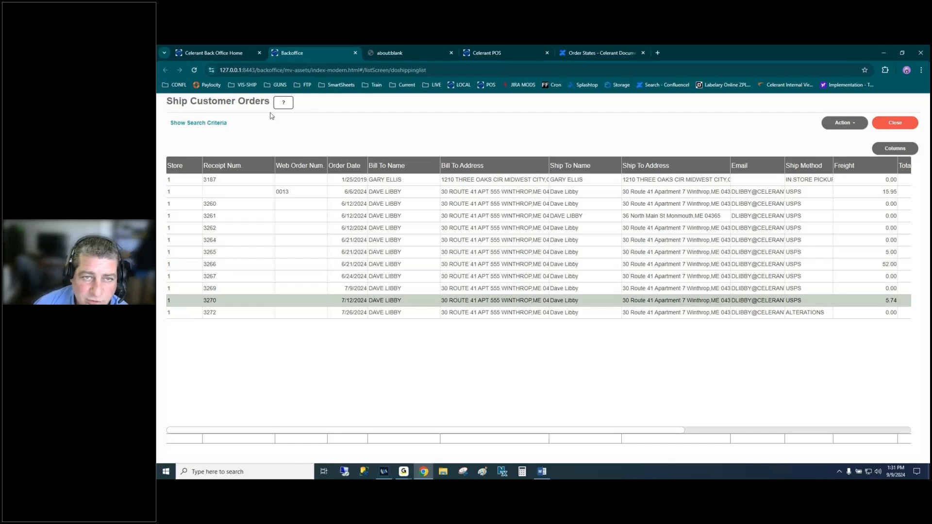
- Close the about:blank pick ticket, review the ALTERATIONS and 7/12/2024 USPS orders, then close Ship Customer Orders
click(395, 53)
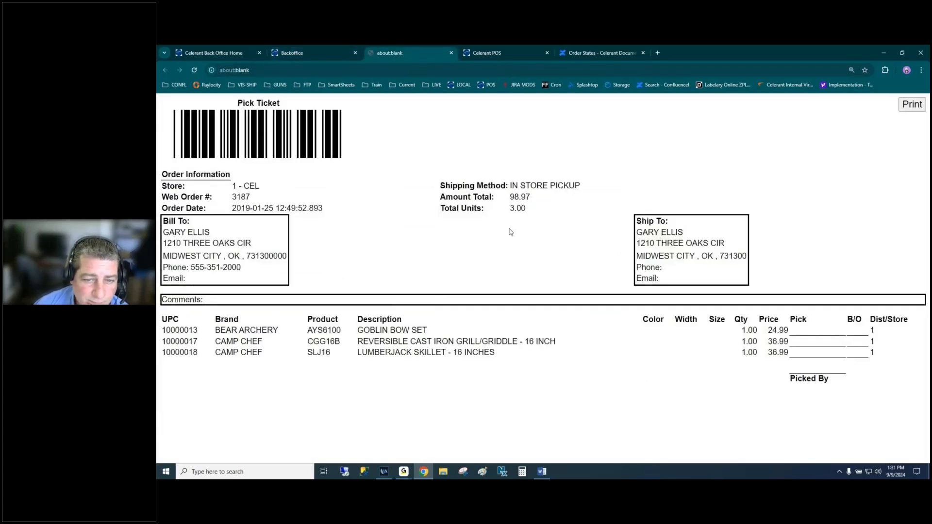
click(451, 53)
click(317, 53)
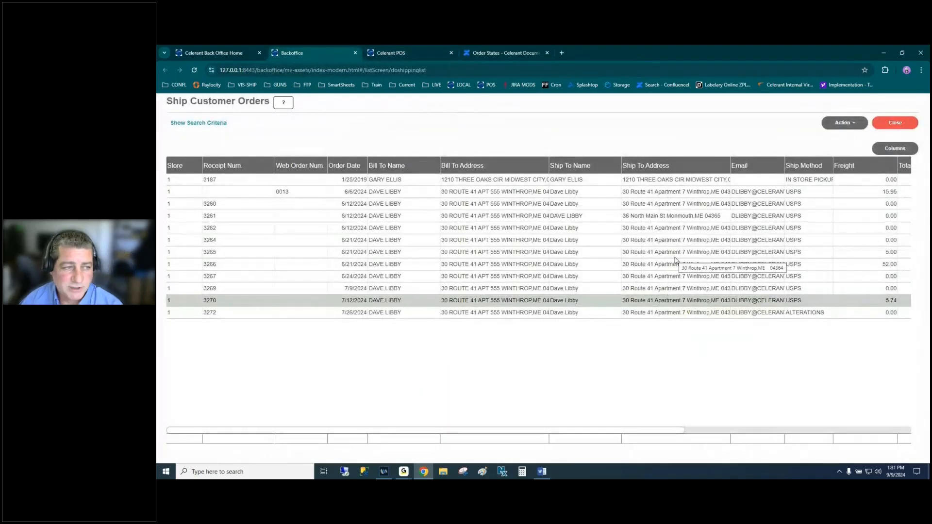
click(440, 314)
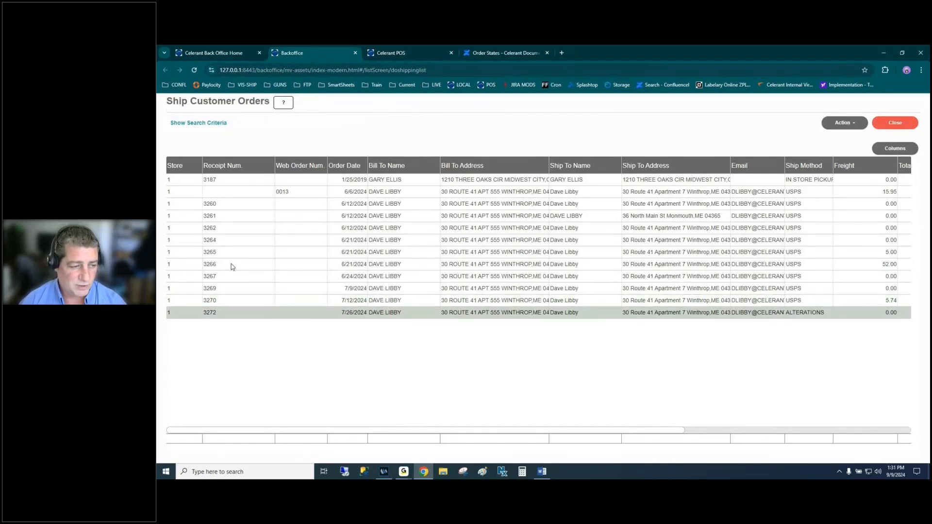
click(333, 304)
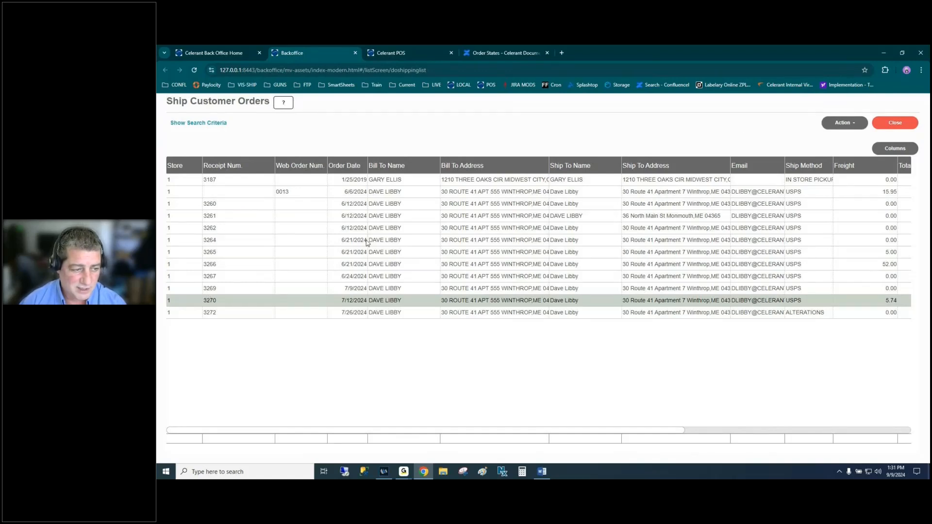
click(896, 124)
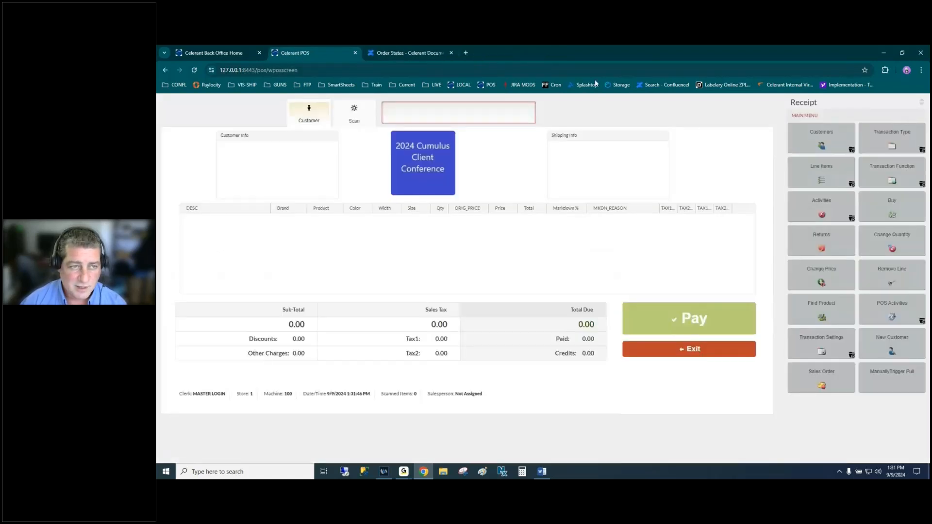
- Search all 16 shipments, select the 9/9/2024 USPS shipment for receipt 3270, and show its actions
click(226, 54)
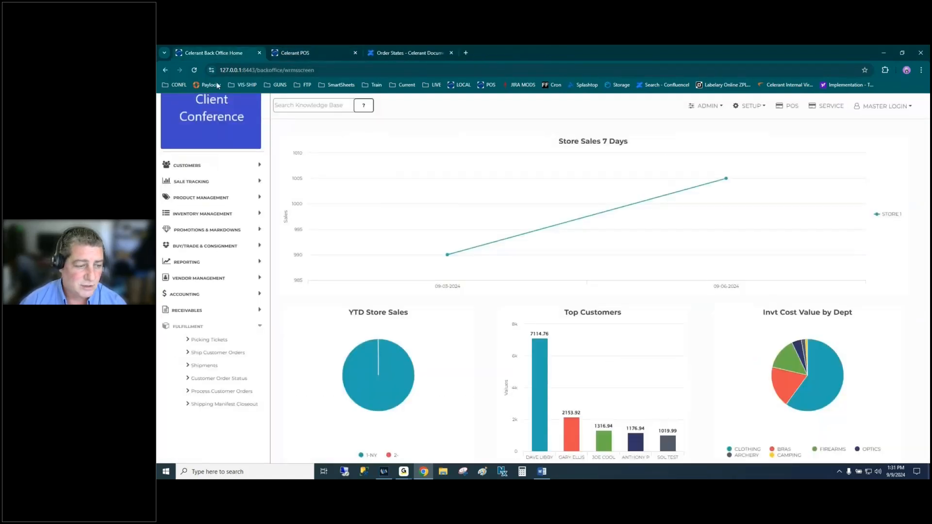
click(209, 366)
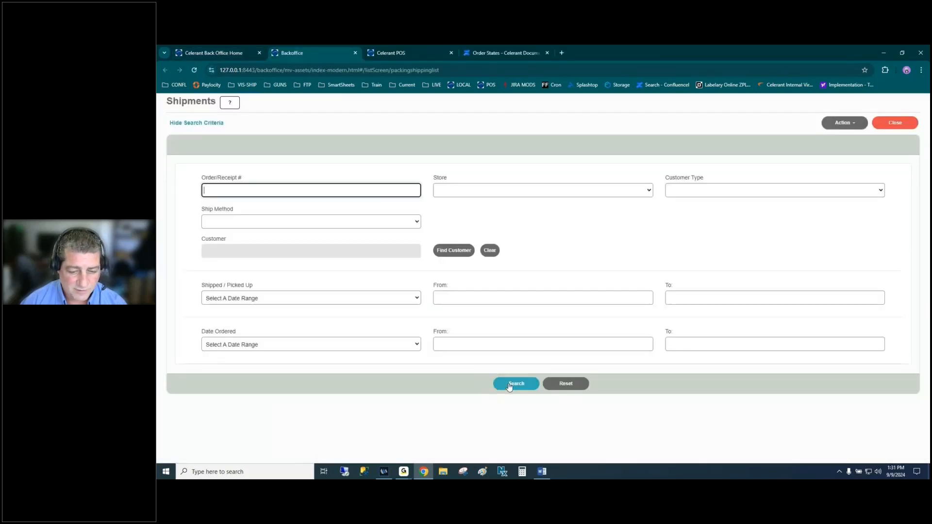
click(512, 385)
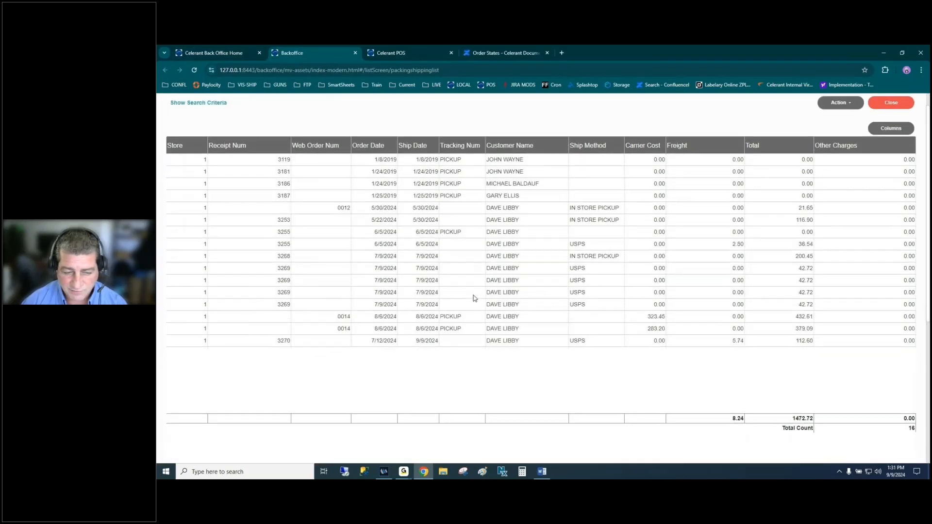
scroll(475, 298, down, 2)
scroll(475, 298, up, 2)
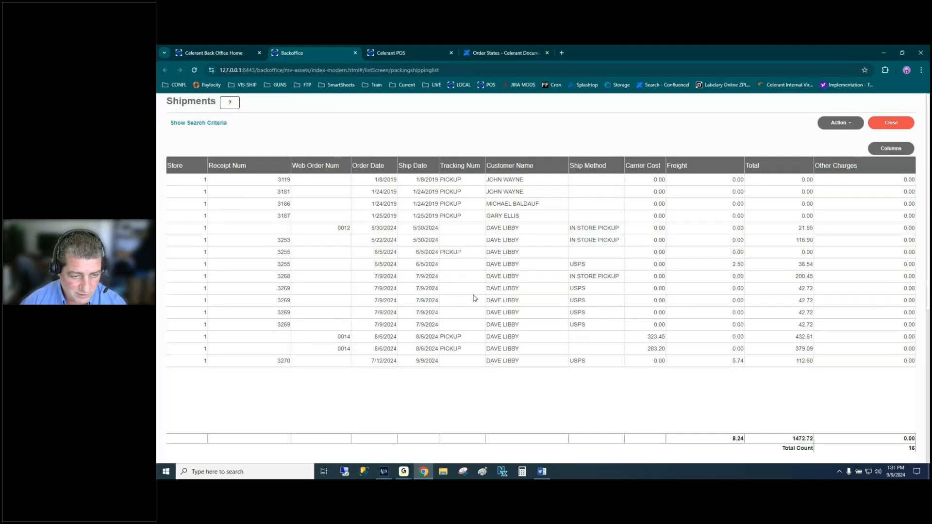
click(468, 363)
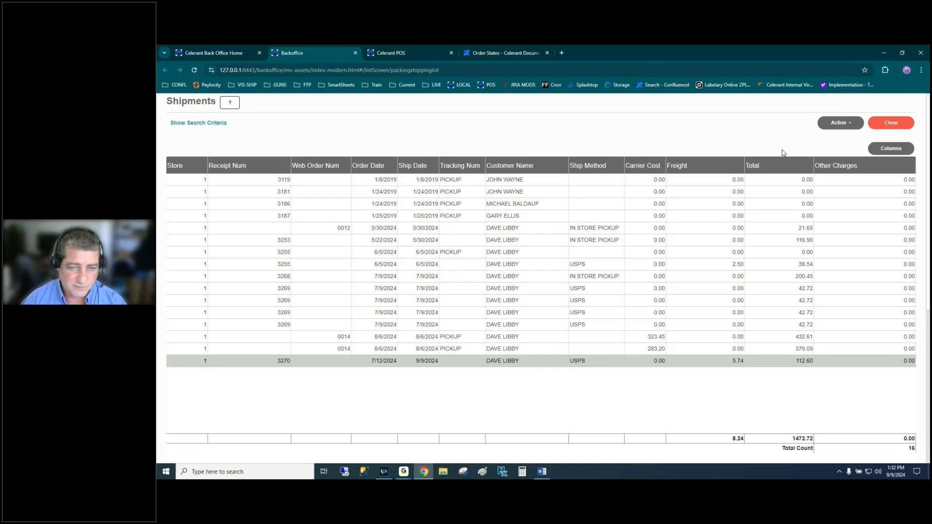
click(838, 125)
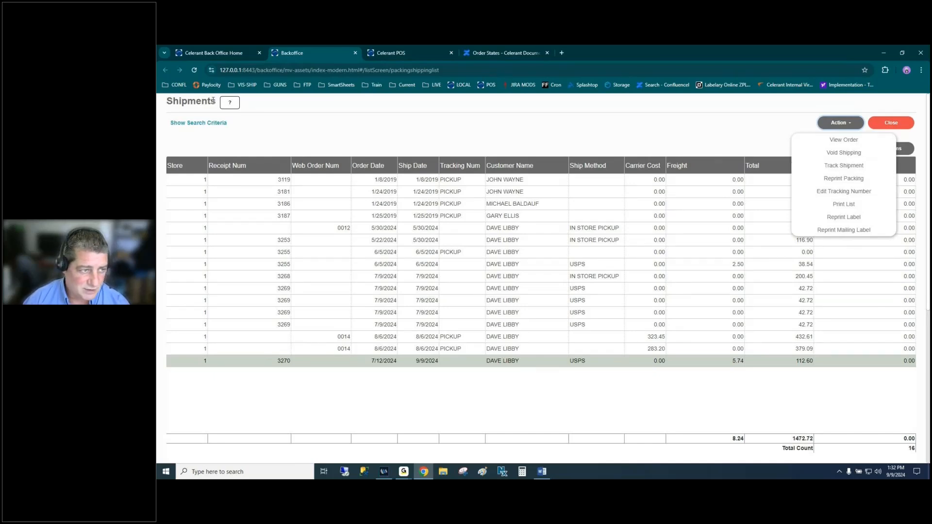
- Enter a tracking number for the 9/9/2024 USPS shipment, confirm it saved, and rerun the shipment search
drag(165, 104, 223, 103)
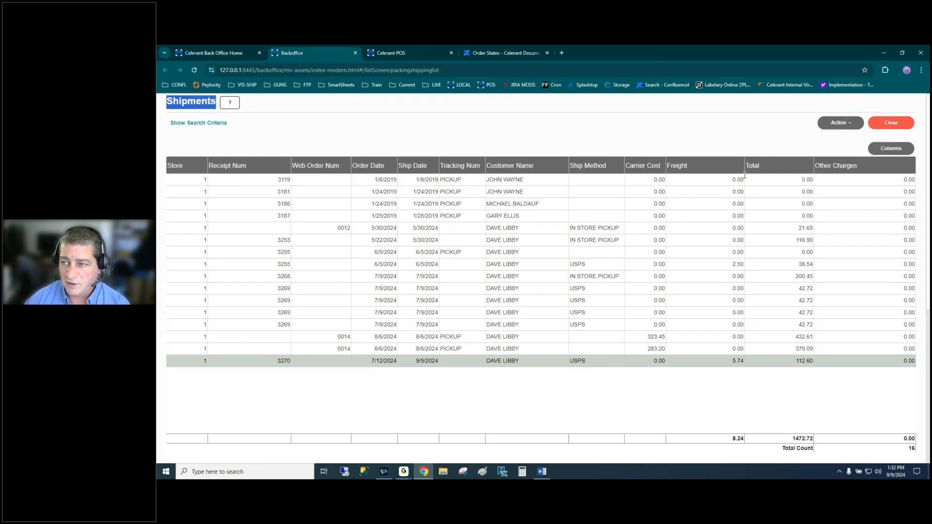
click(834, 124)
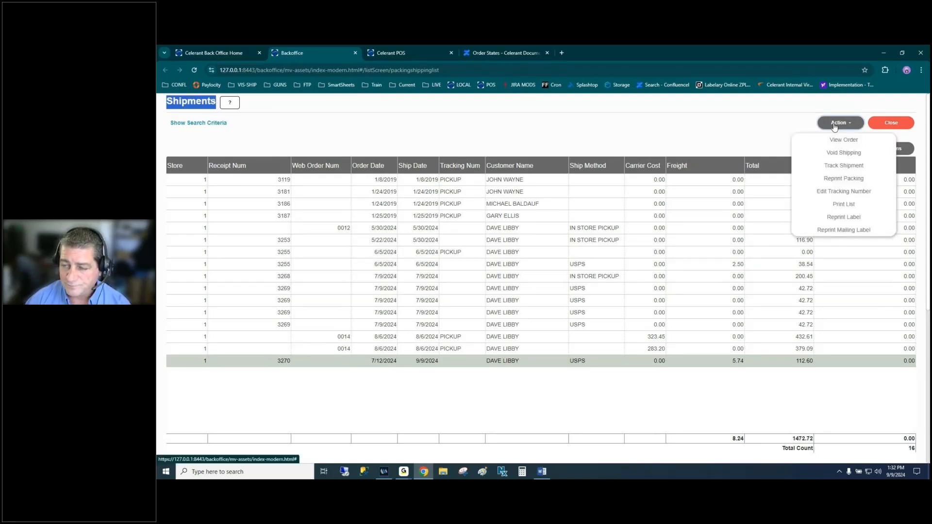
click(838, 192)
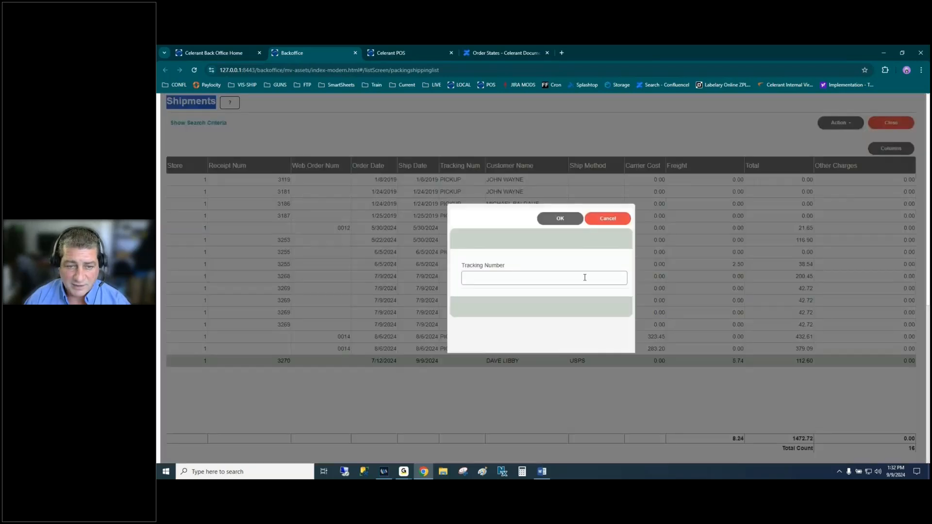
click(504, 277)
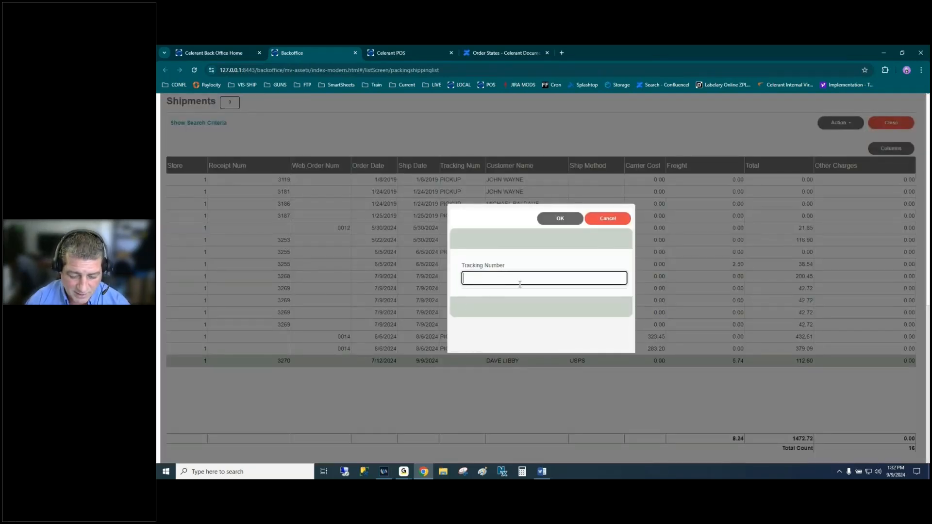
text(98749837948753)
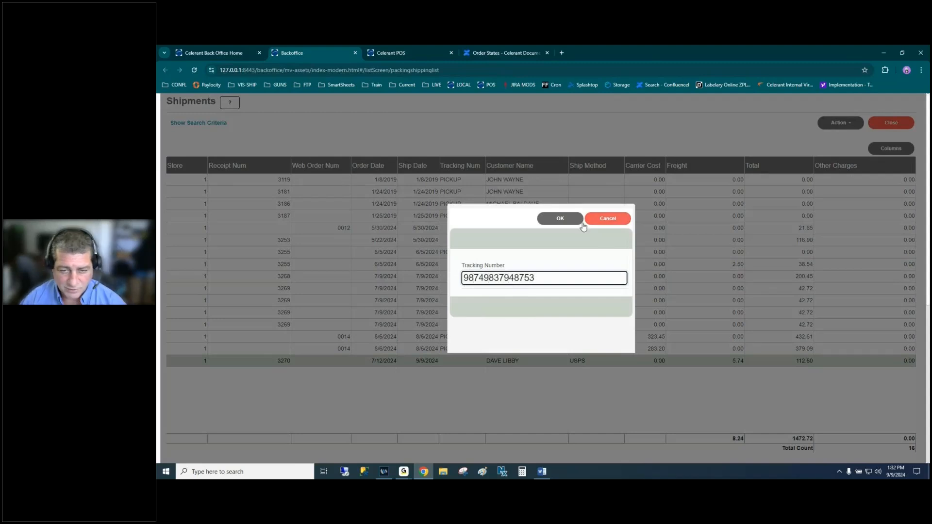
click(553, 222)
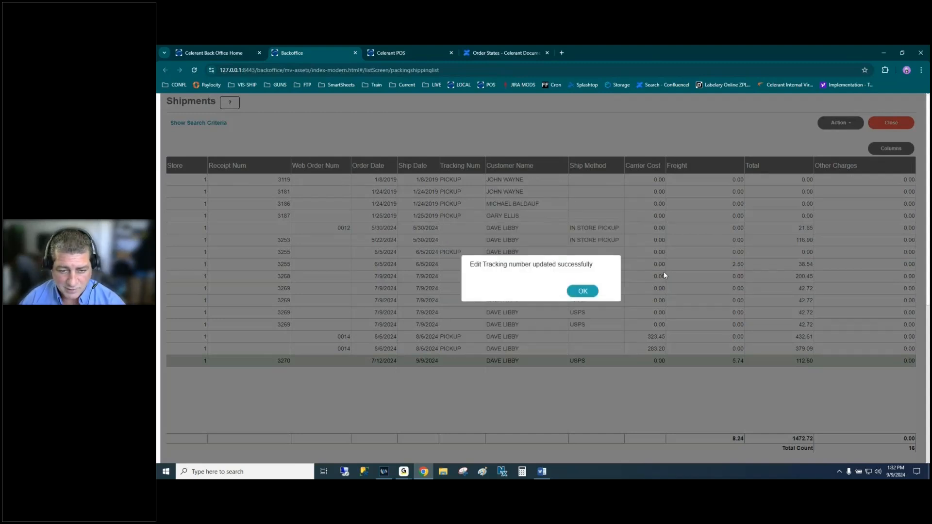
click(594, 291)
click(221, 125)
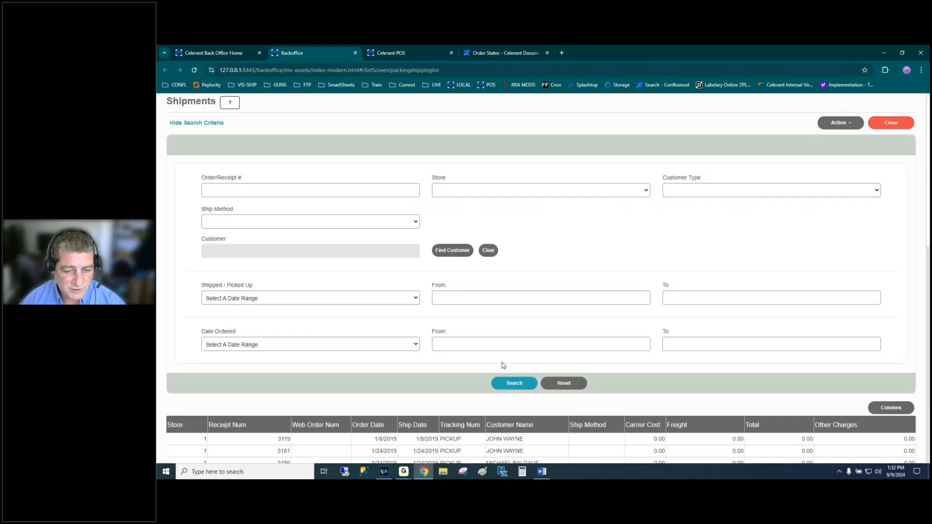
click(513, 382)
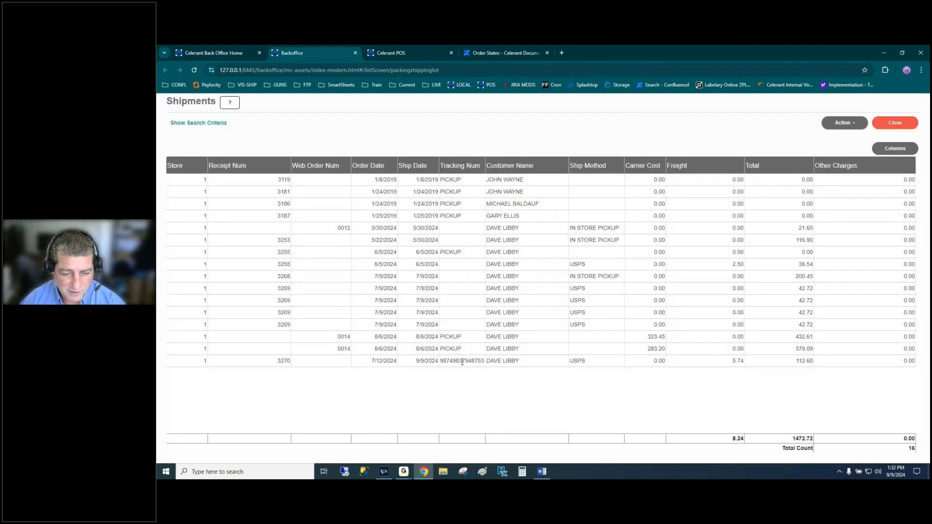
- Reprint the 9/9/2024 shipment's mailing label after Reprint Label errors, then close the label page
click(462, 361)
click(844, 123)
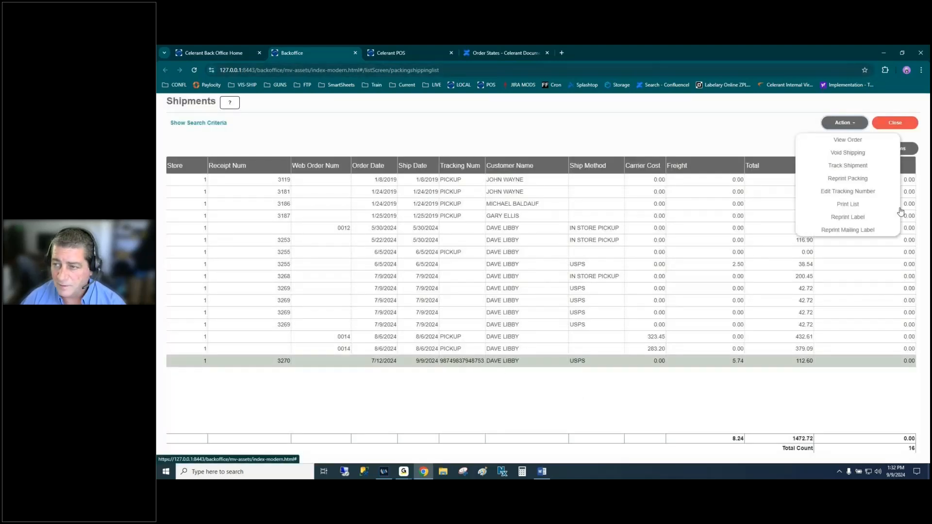
click(858, 222)
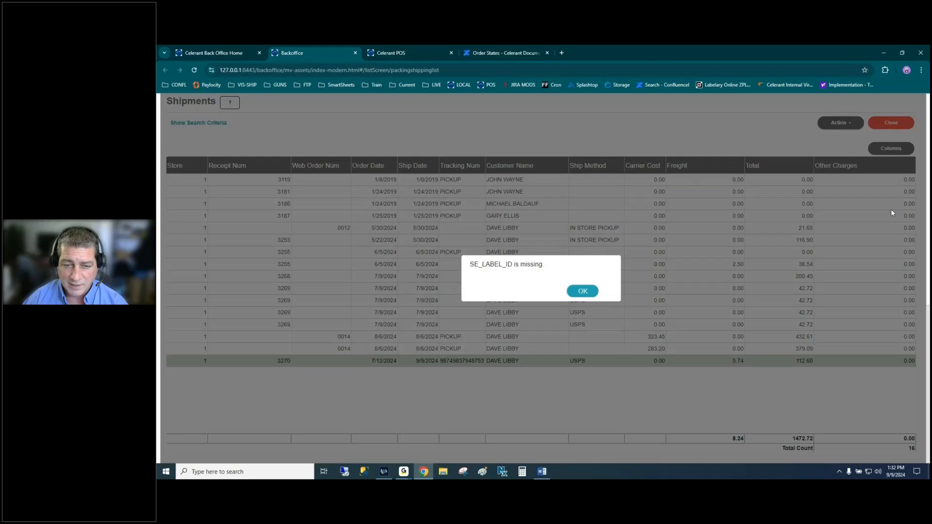
click(583, 291)
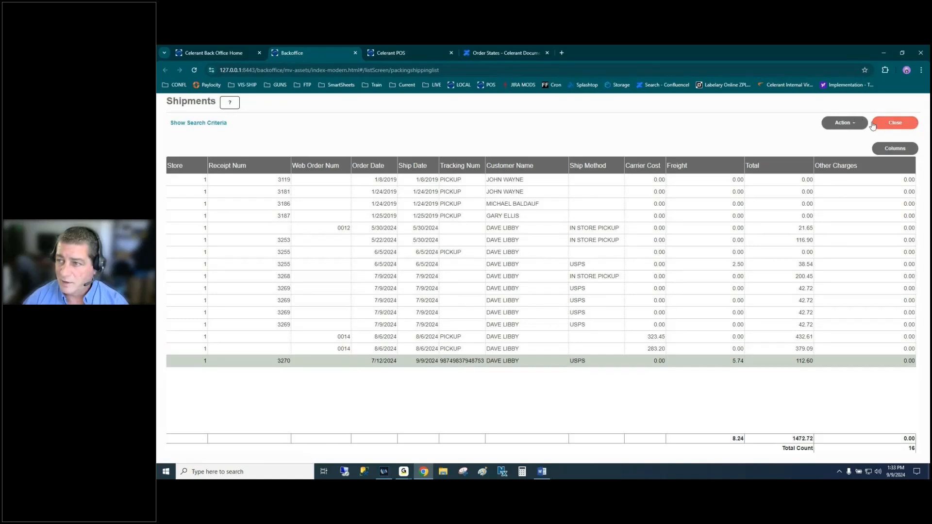
click(851, 123)
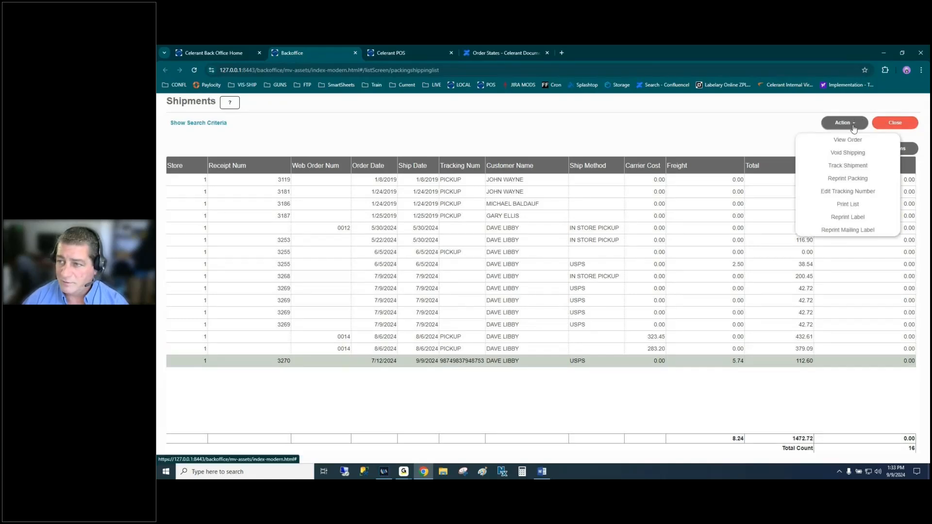
click(845, 232)
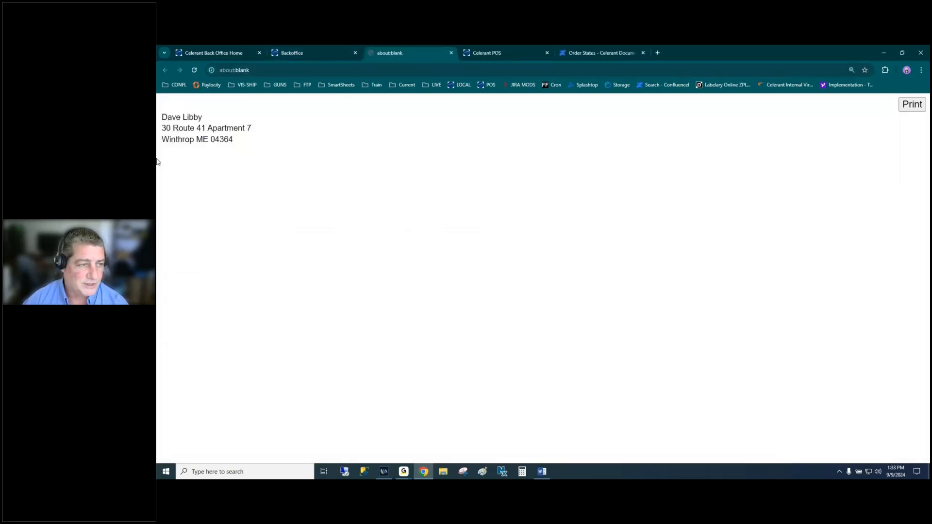
click(451, 53)
- Close Shipments, go to the Back Office home, and check Word's item 9 Edit Web Orders topic
click(878, 125)
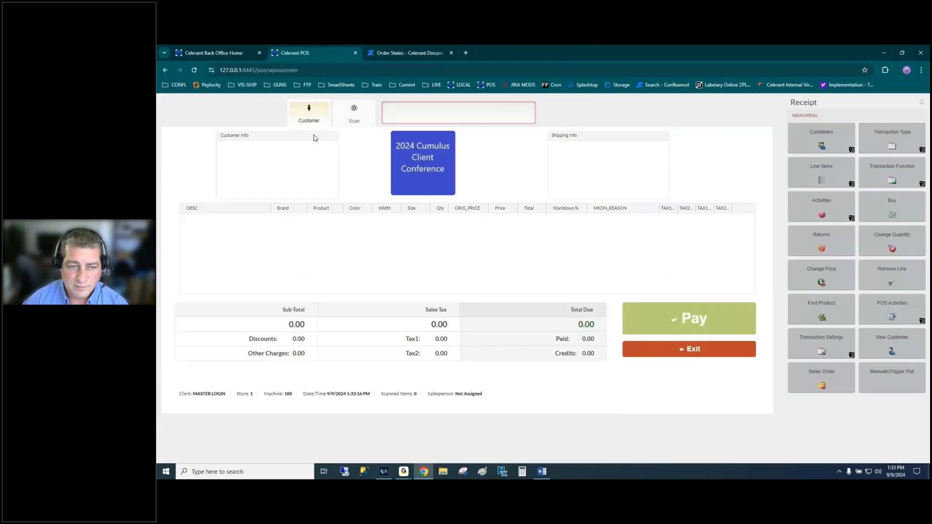
click(233, 51)
key(alt+Tab)
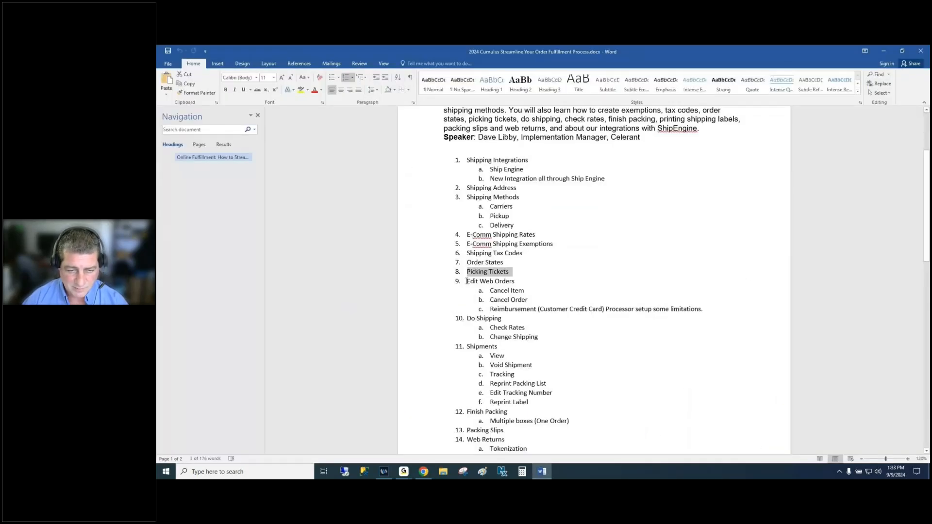
drag(467, 282, 738, 312)
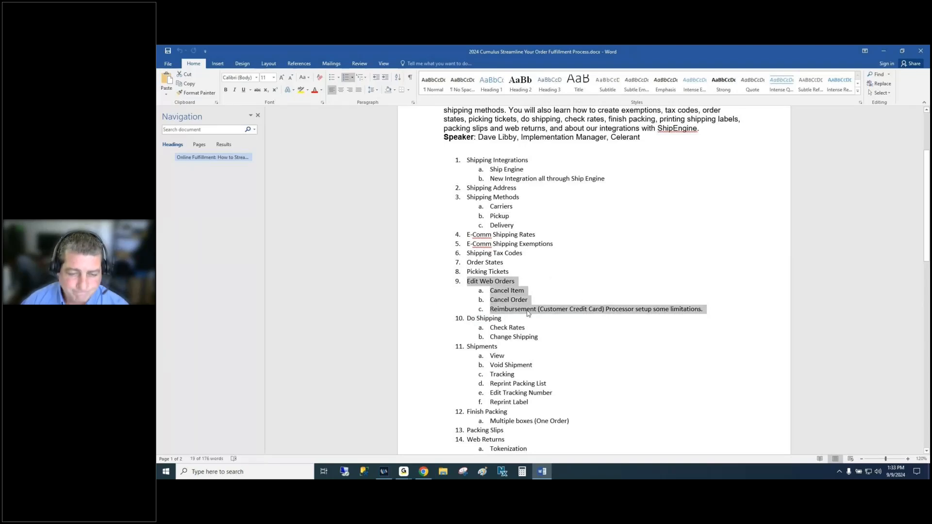
key(alt+Tab)
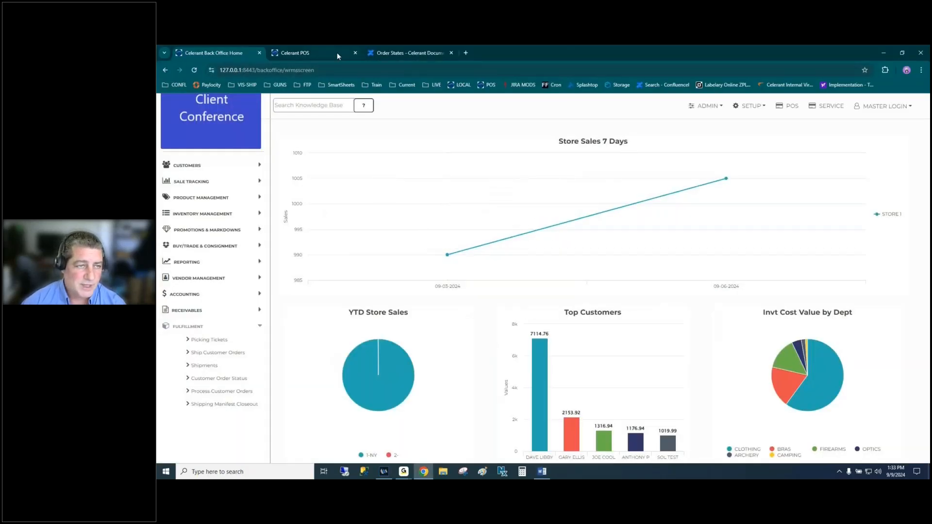
- In POS, load the customer by customer number and purchase under the parent account
click(315, 51)
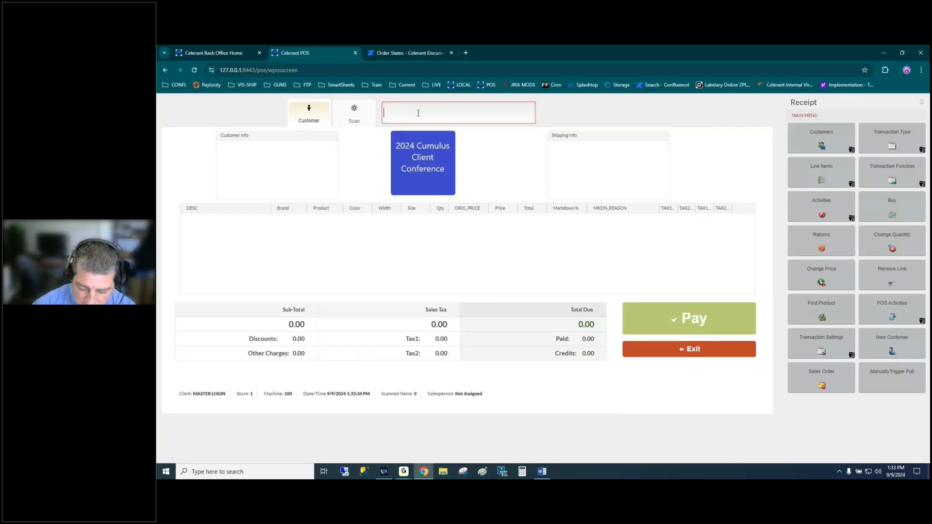
text(12345)
key(Return)
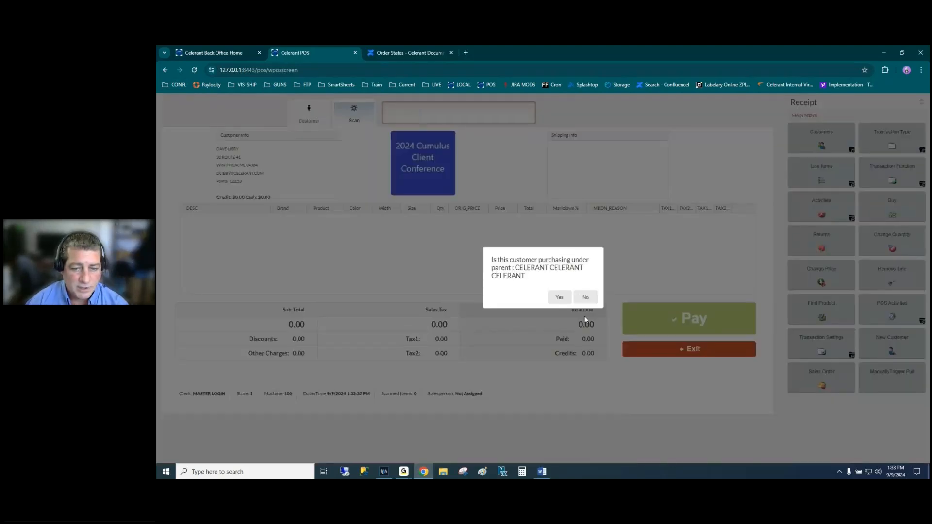
click(557, 297)
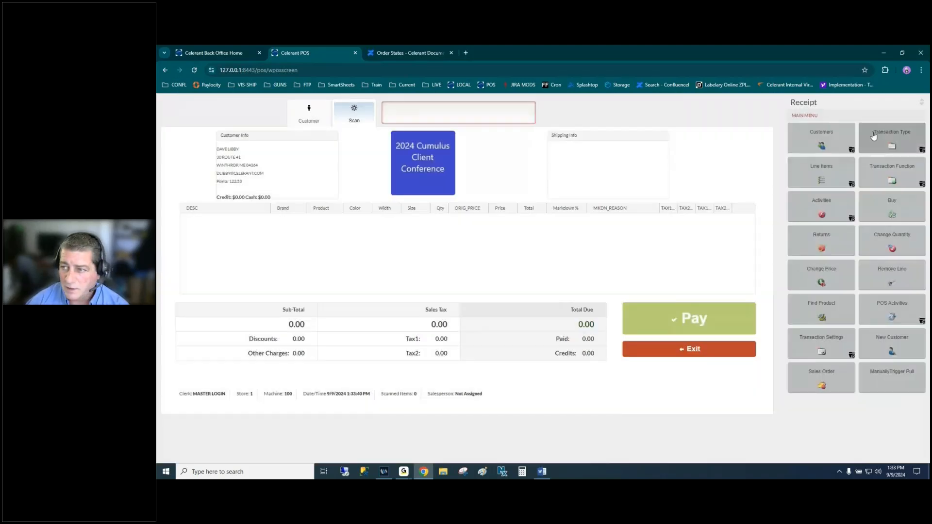
- Set the transaction type to Special Order and return to the main functions
click(888, 137)
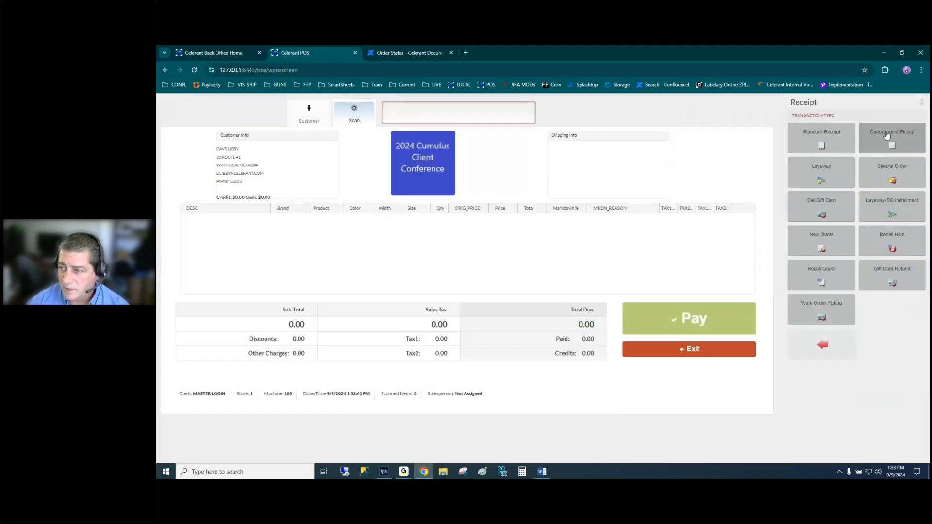
click(899, 170)
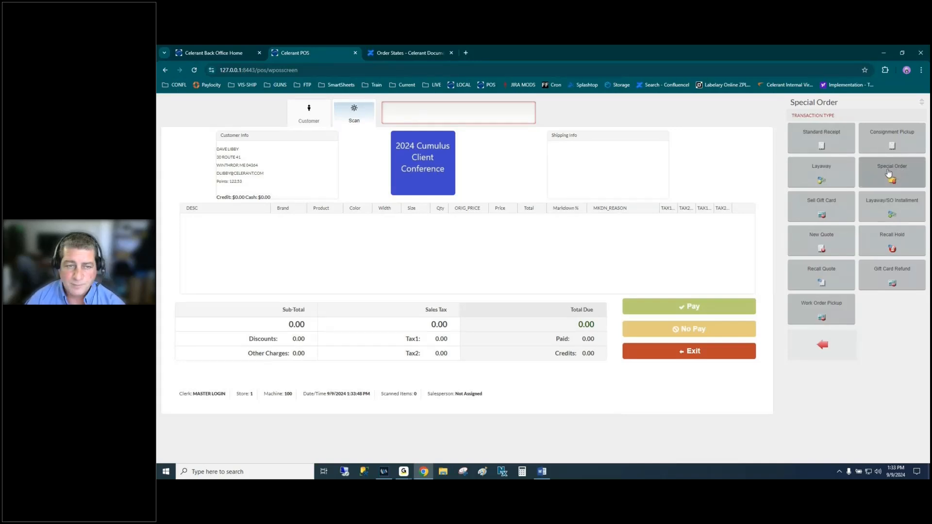
click(836, 342)
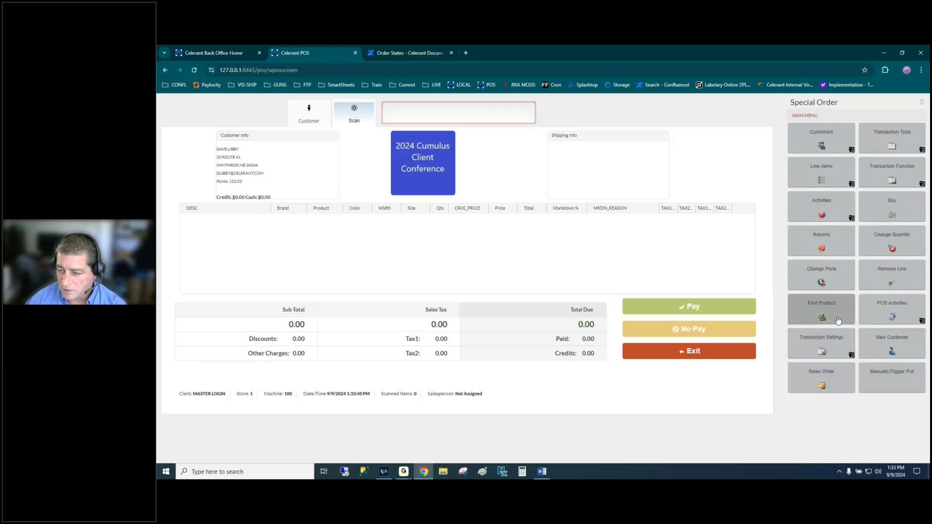
- Add the ADCO ST2 and ST3 Super Thumb Loaders to the special order, totalling 11.13
click(838, 319)
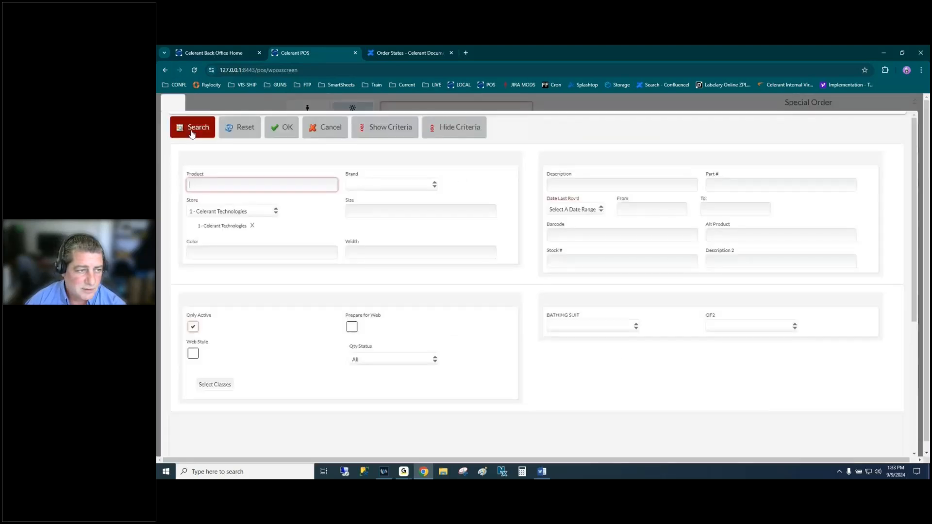
click(192, 132)
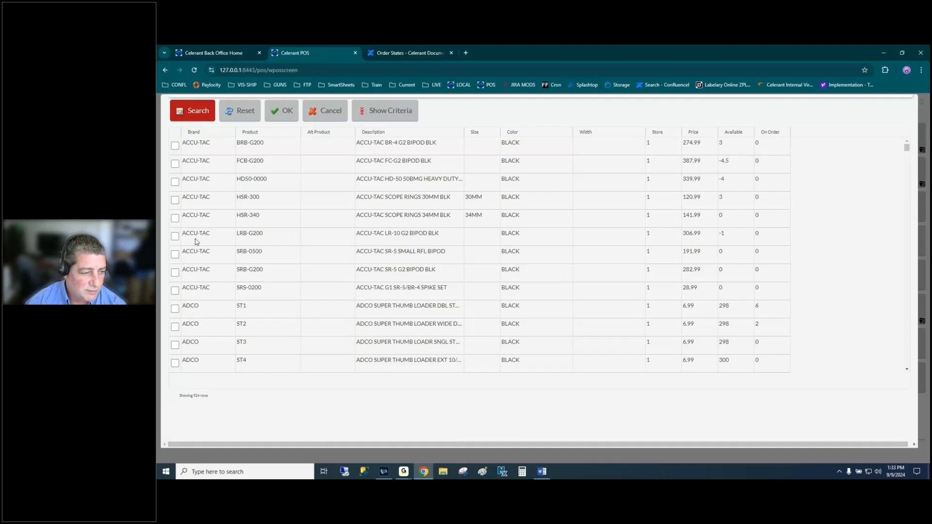
scroll(196, 241, down, 2)
click(175, 245)
click(195, 264)
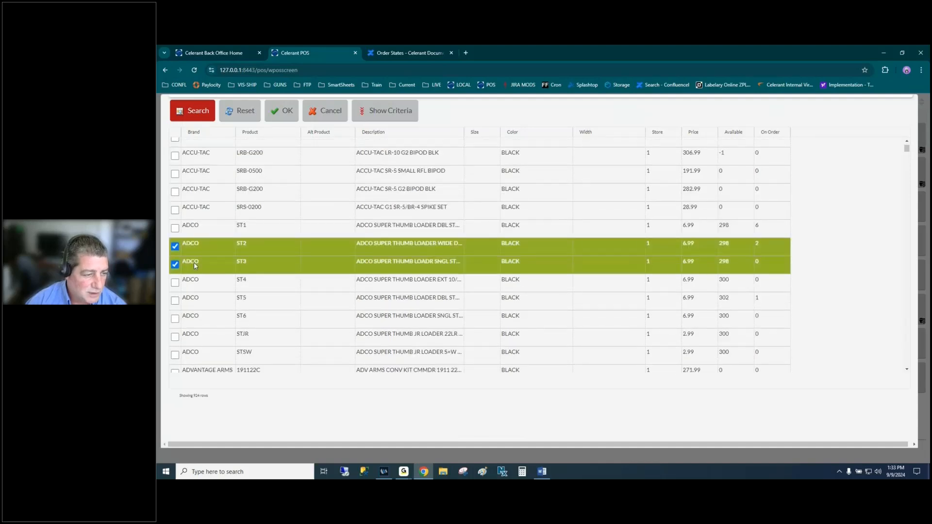
click(283, 113)
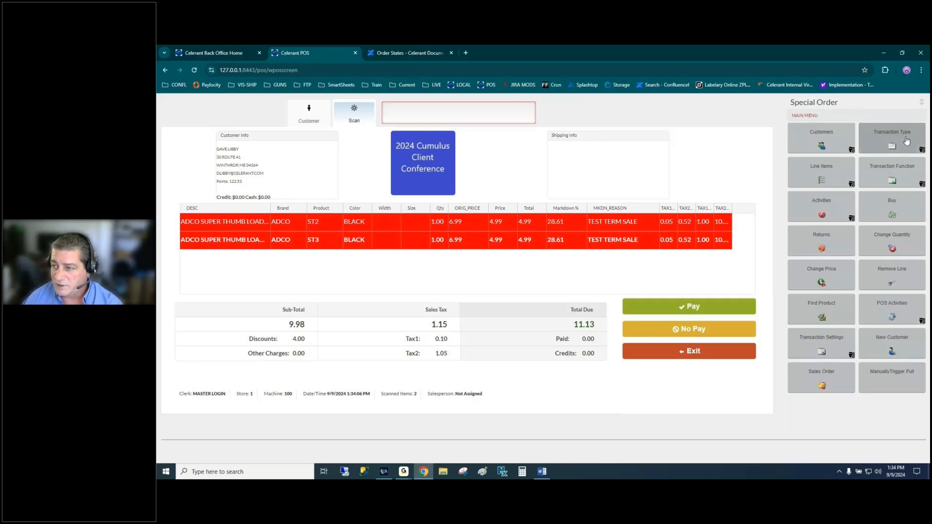
click(835, 339)
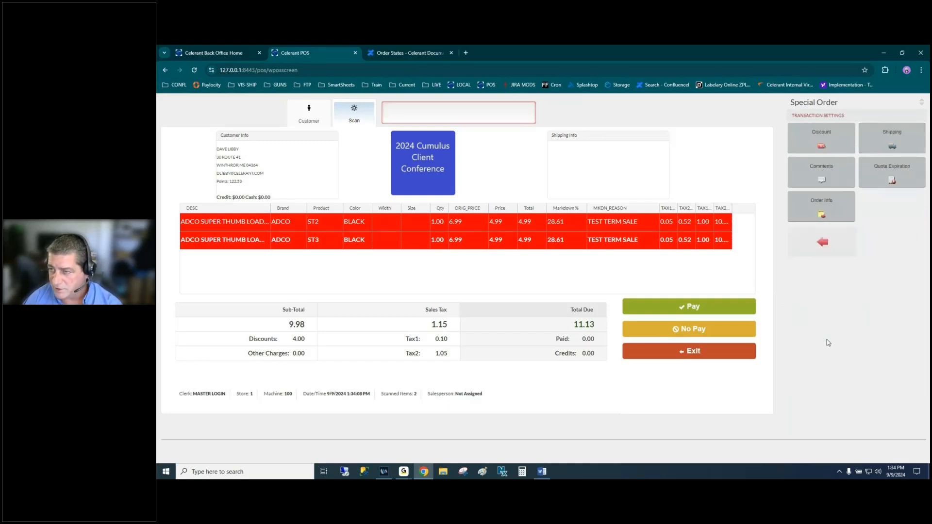
- Ship via the SHIPPING method to the customer's first address with 7.99 freight, checking rates
click(882, 142)
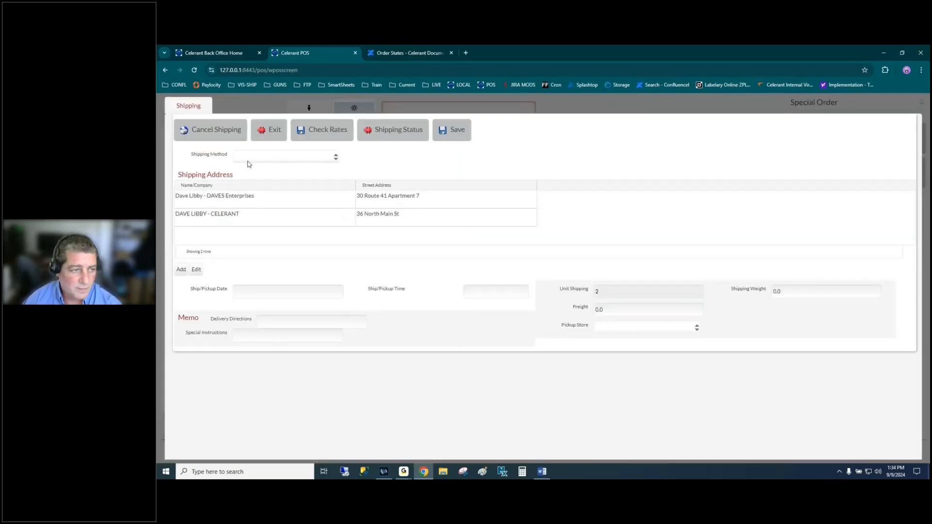
click(302, 157)
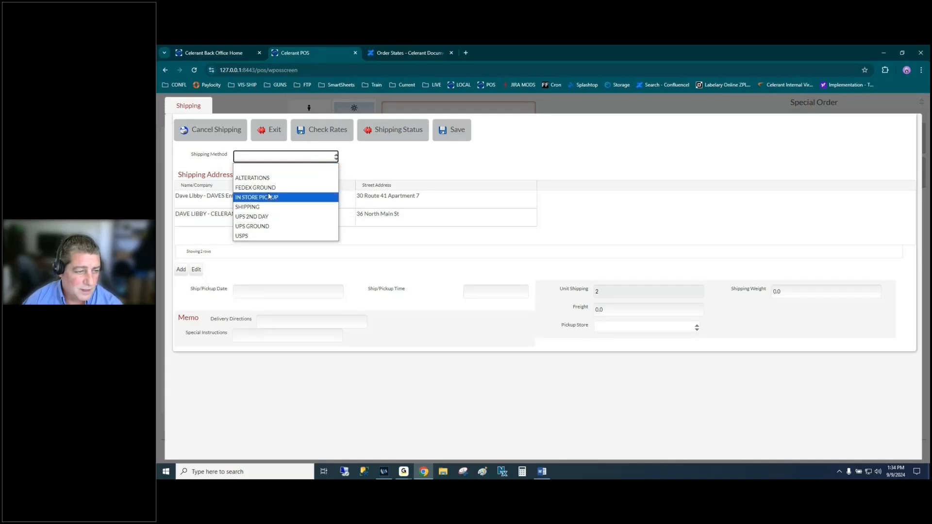
click(278, 208)
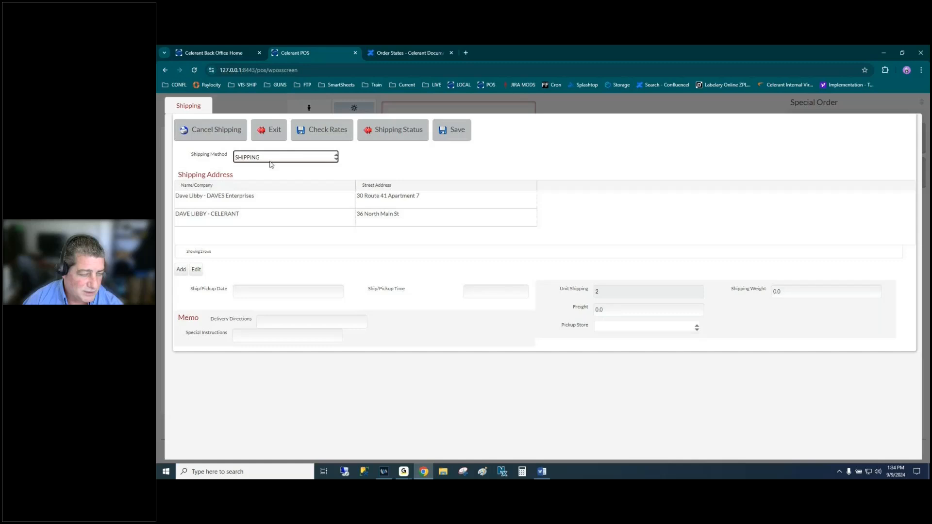
click(245, 200)
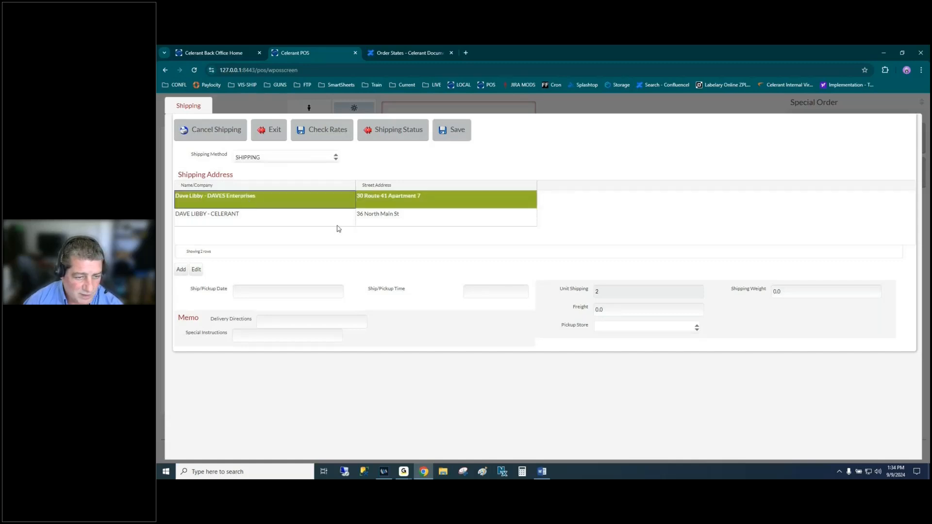
click(626, 311)
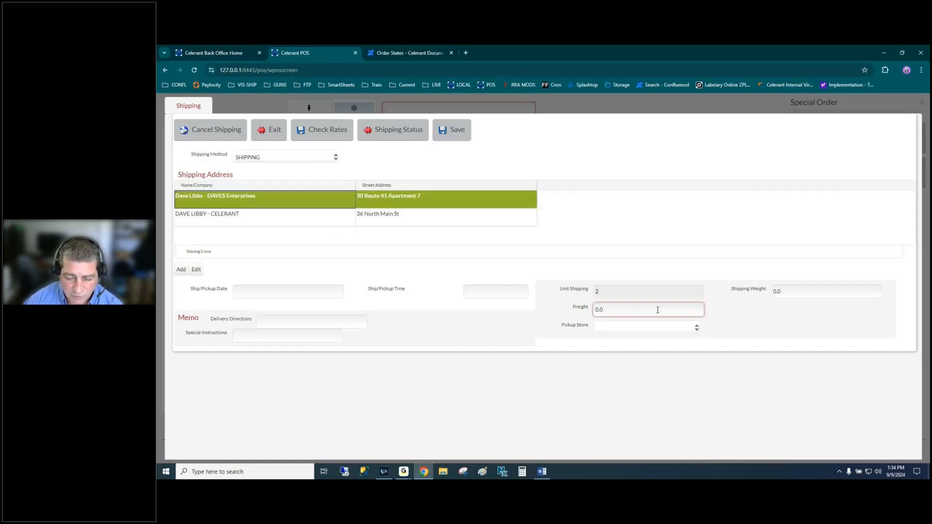
drag(635, 309, 534, 311)
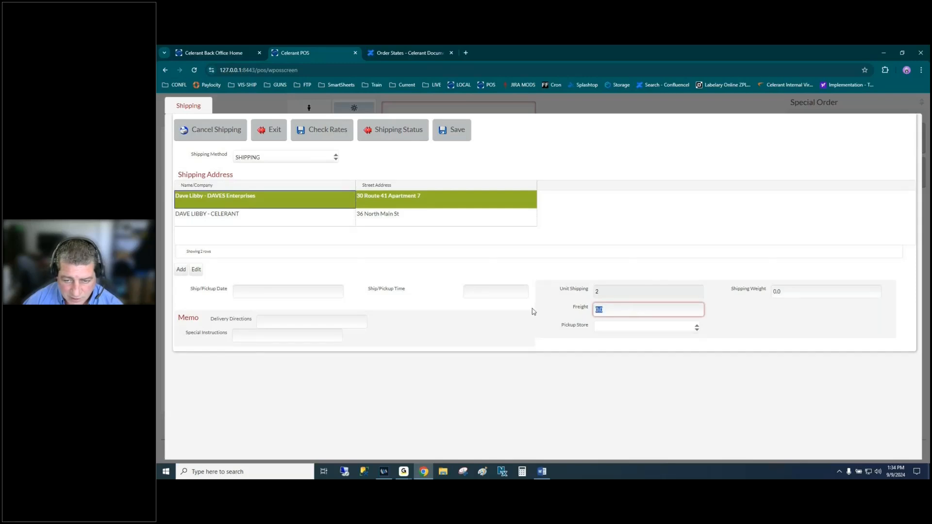
text(7.99)
key(Tab)
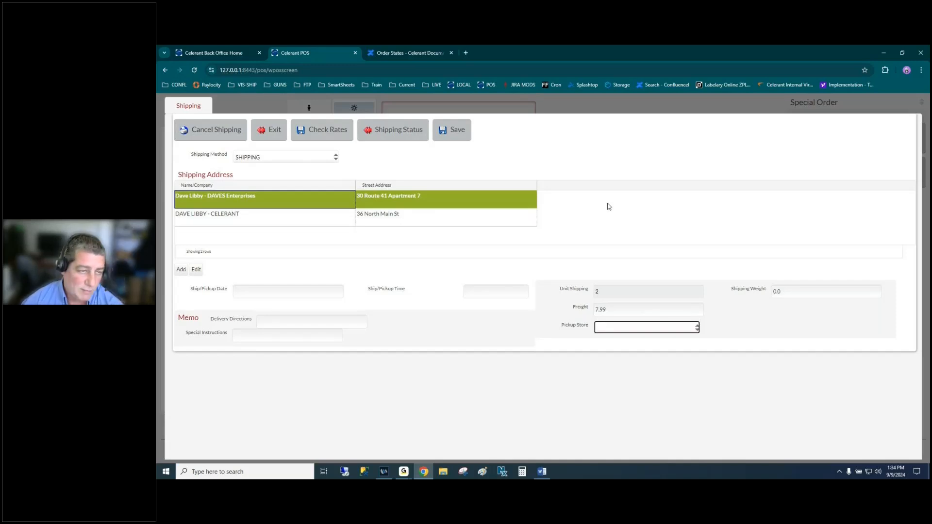
click(322, 136)
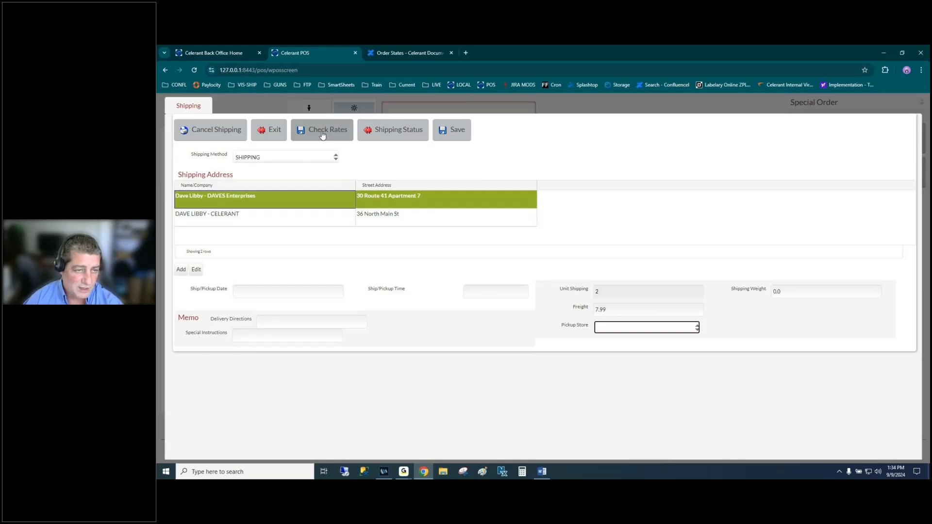
click(546, 300)
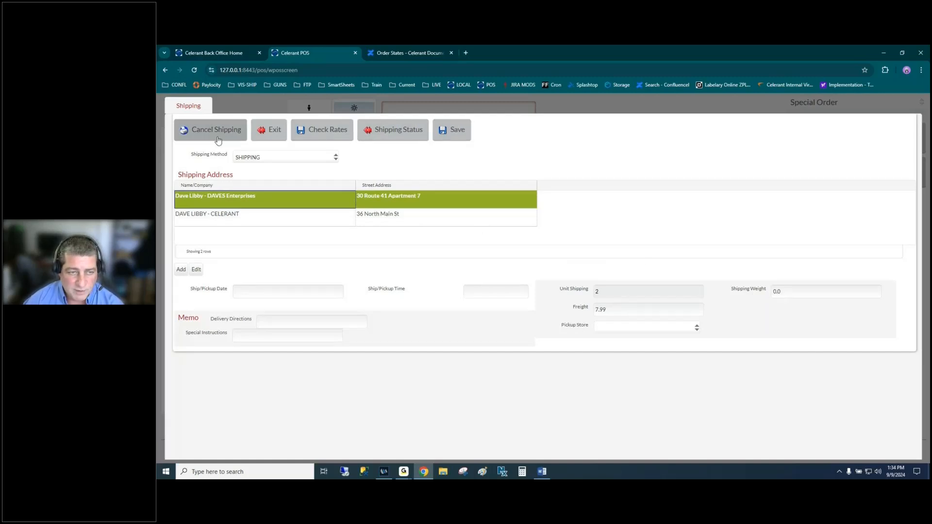
- Save the shipping details and begin payment, declining the free $10.00 credit and choosing cash
click(465, 140)
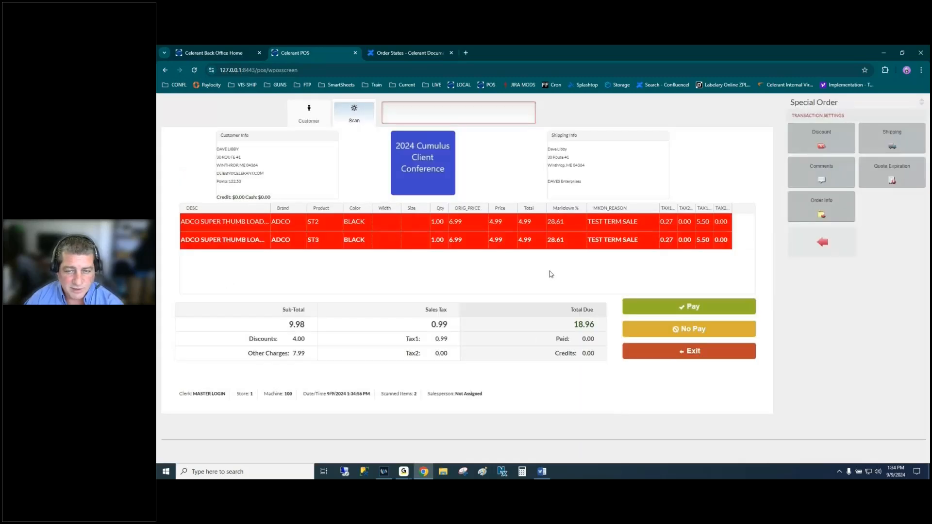
click(676, 307)
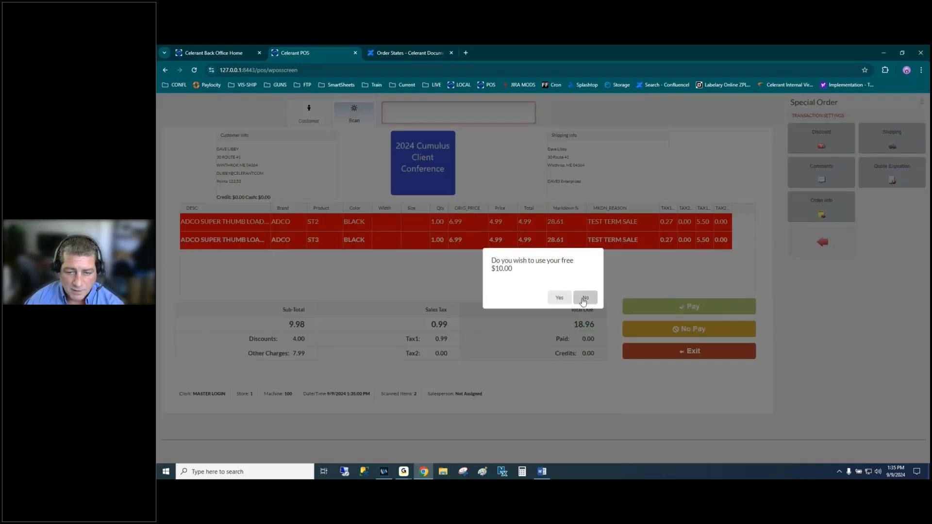
click(584, 298)
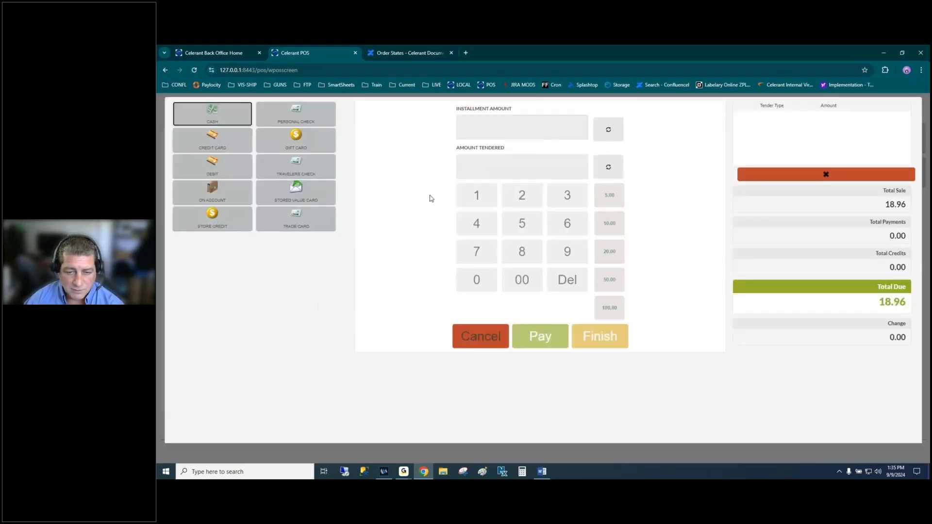
click(218, 117)
click(587, 341)
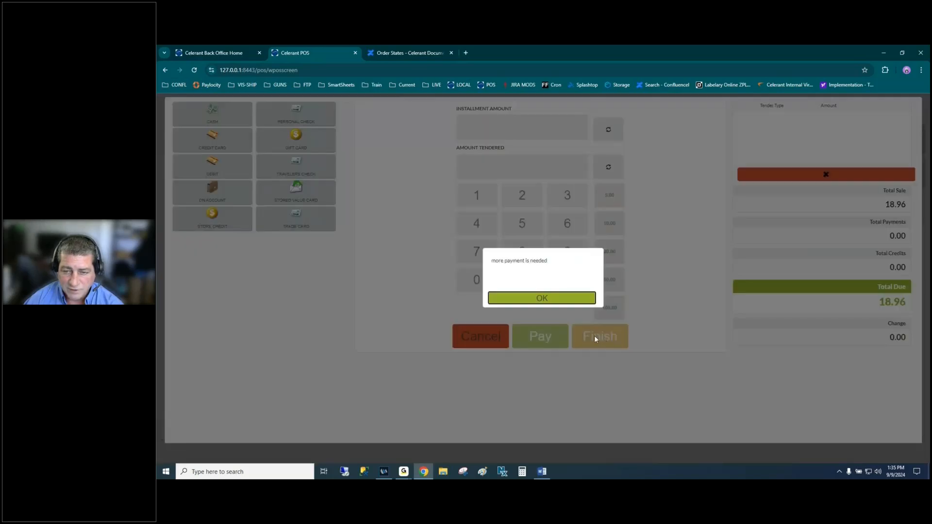
click(532, 299)
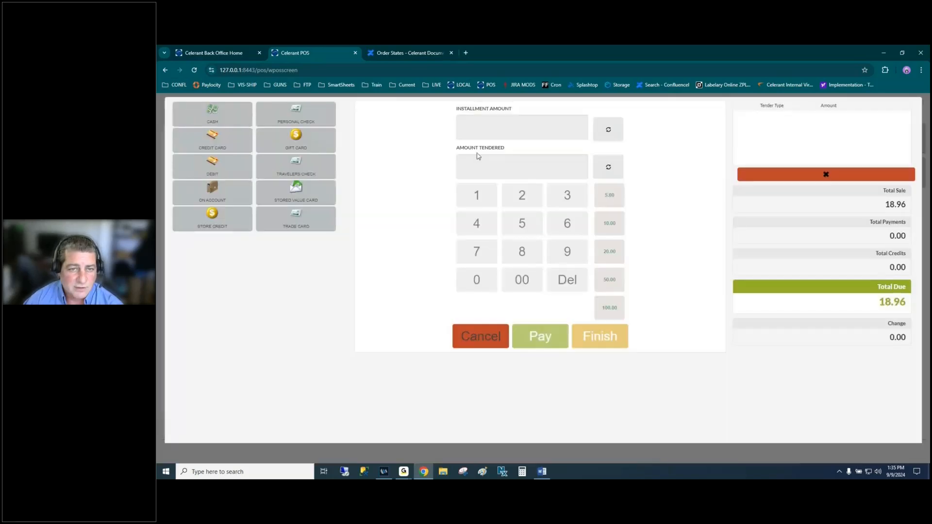
- Pay 18.96 in cash and finish the sale without printing a receipt
click(218, 120)
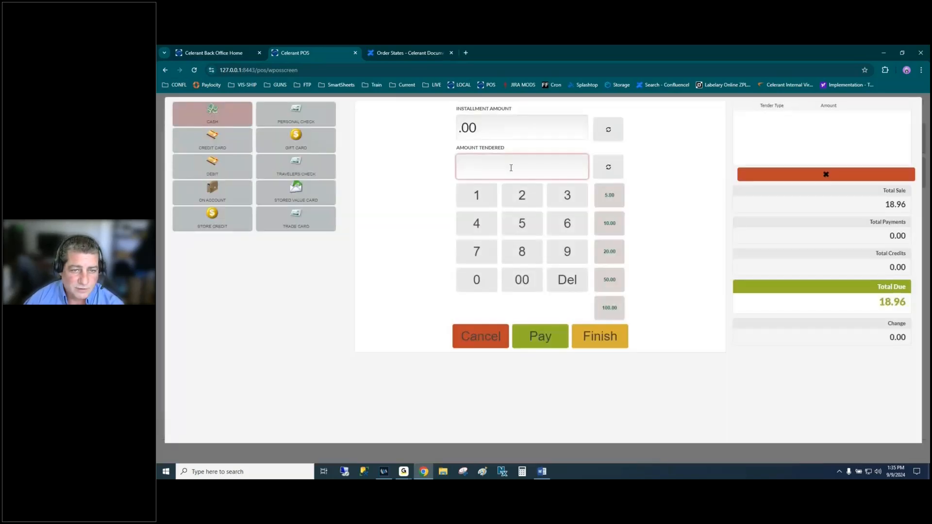
text(18.96)
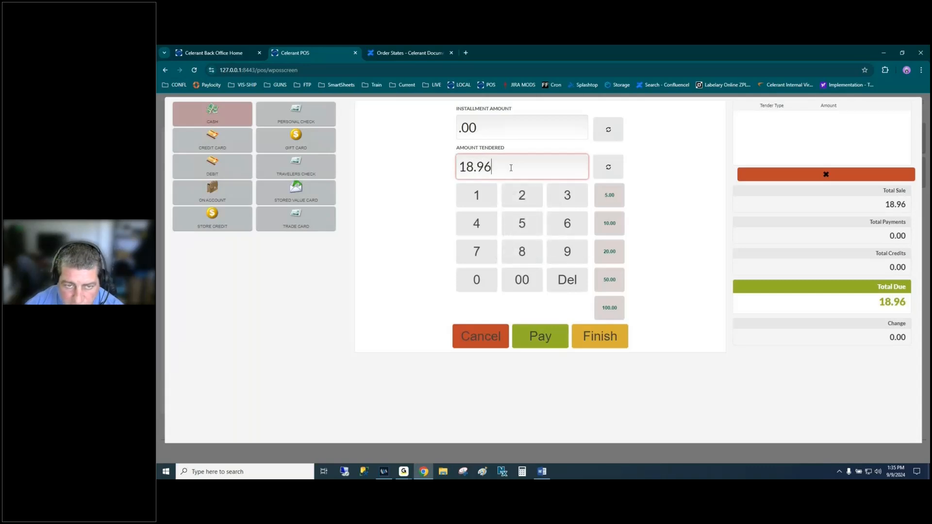
key(Tab)
click(543, 338)
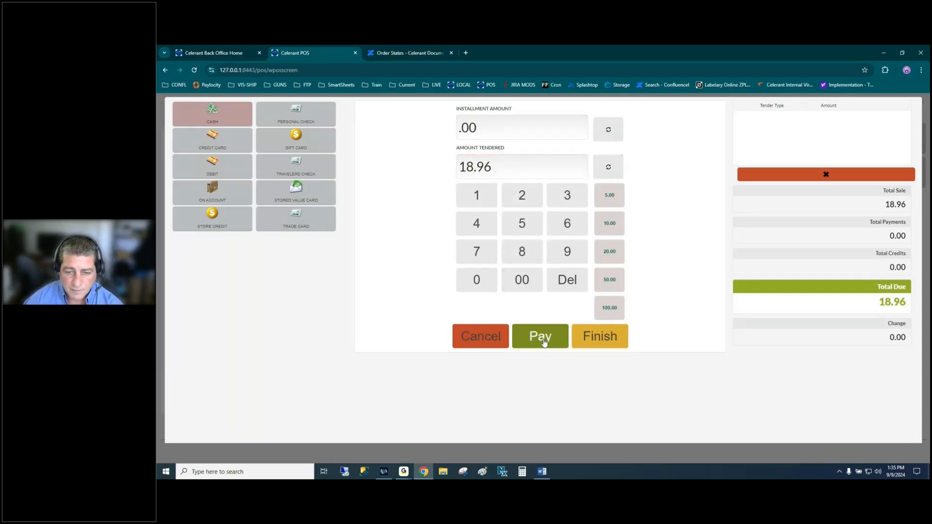
click(588, 344)
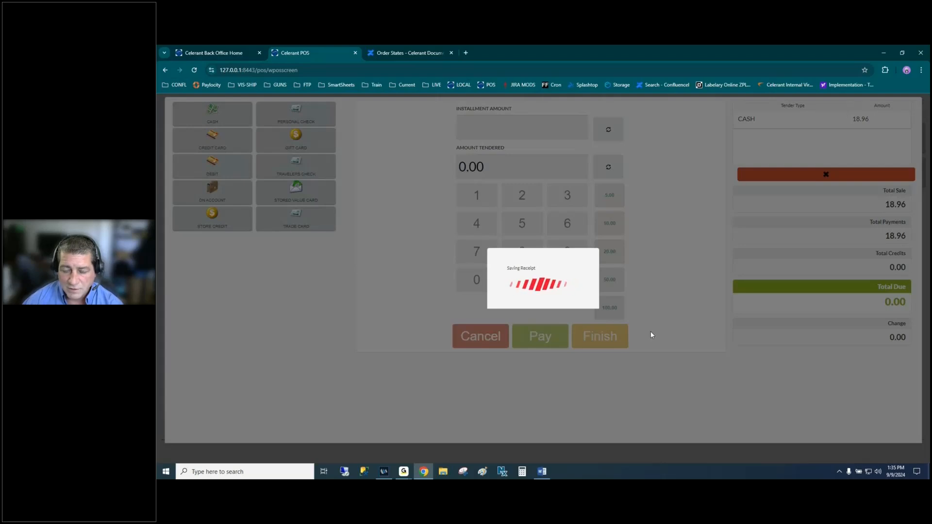
click(641, 221)
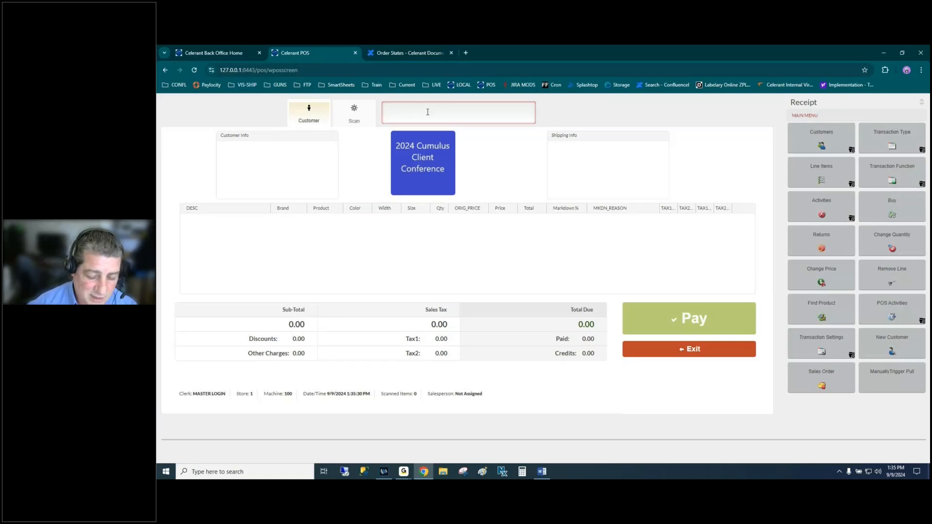
- Look up the customer by surname and purchase under the parent customer
text(libby)
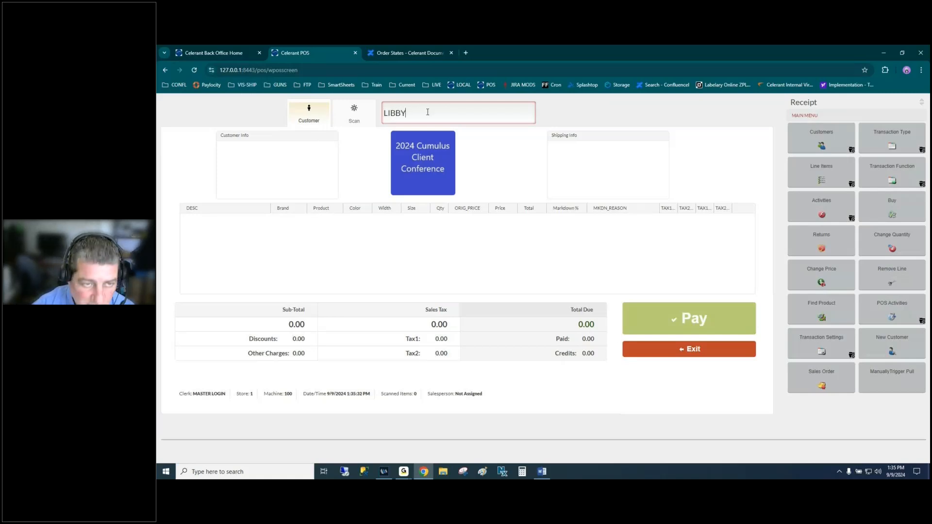
key(Return)
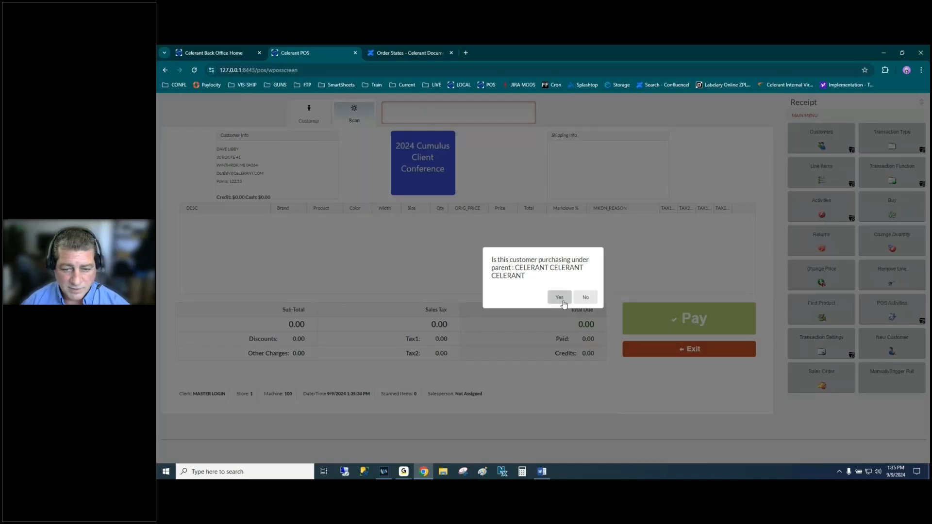
click(561, 298)
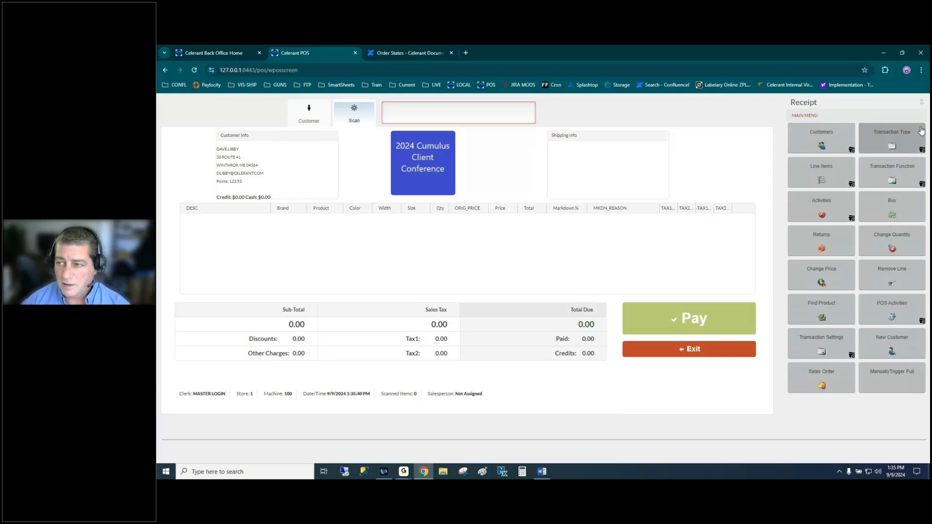
- Recall special order receipt 3287 from the Layaway-SO Installment list into the sale
click(891, 139)
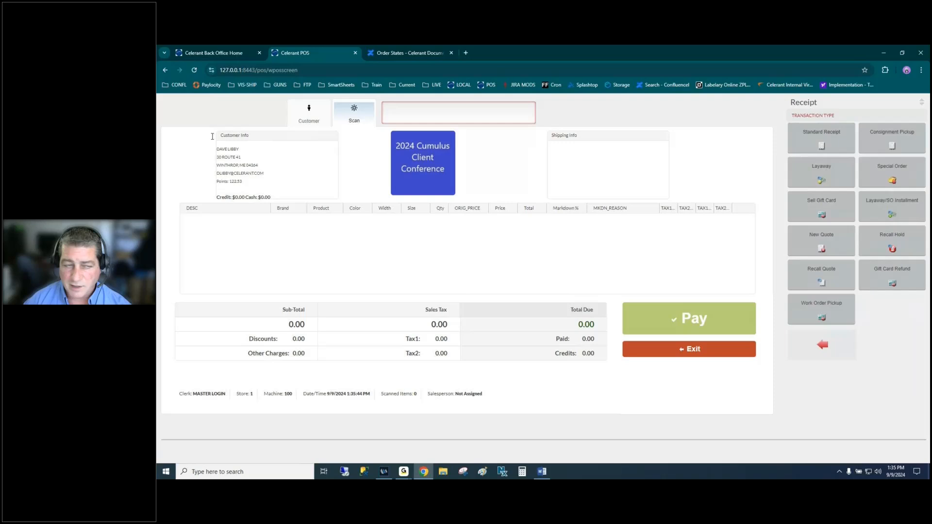
click(894, 211)
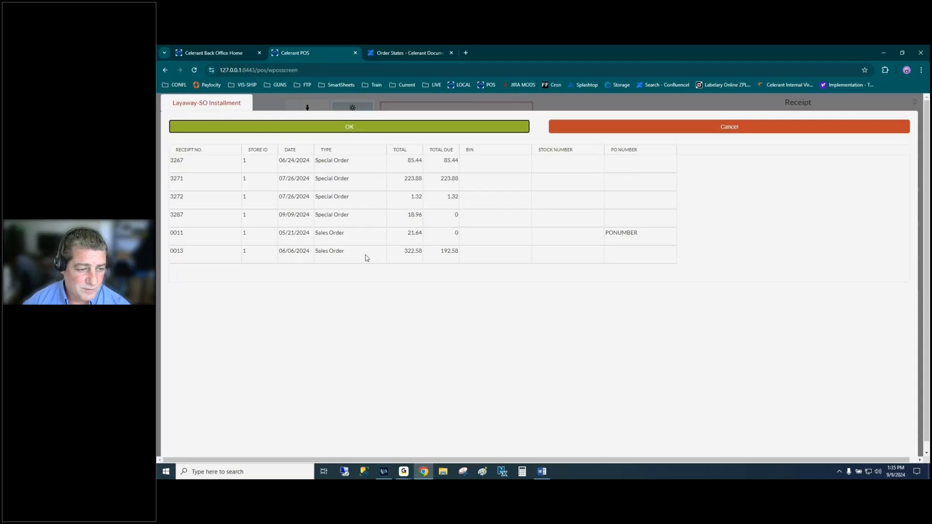
click(361, 222)
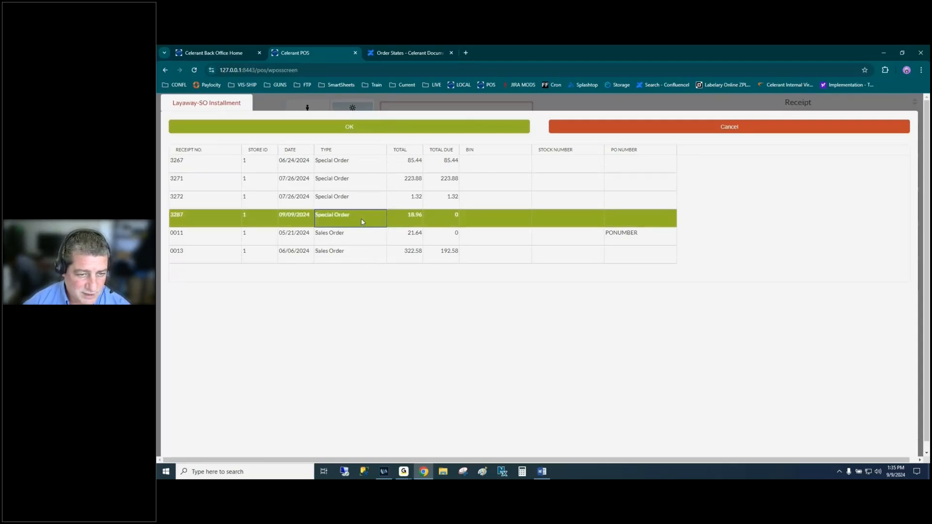
click(364, 125)
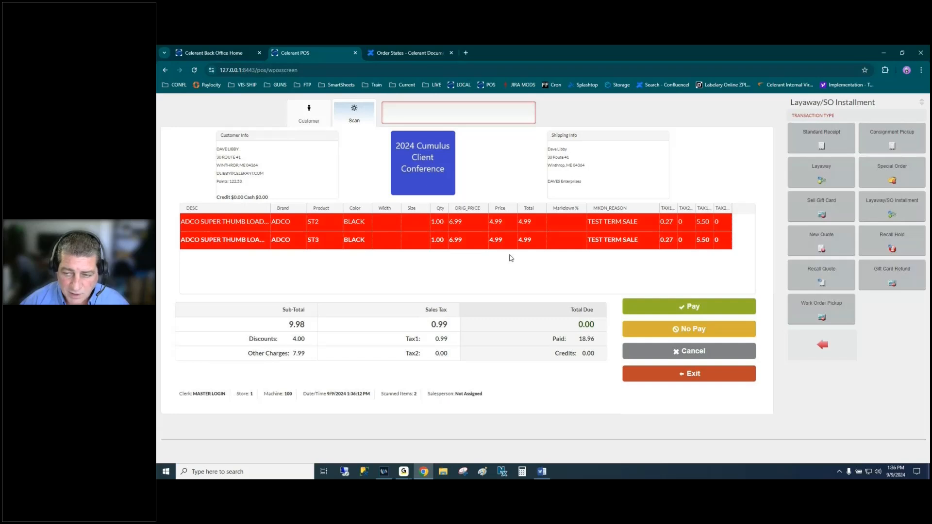
- Zero the ST3 thumb loader quantity and start a reimbursement showing -5.27 due
click(363, 240)
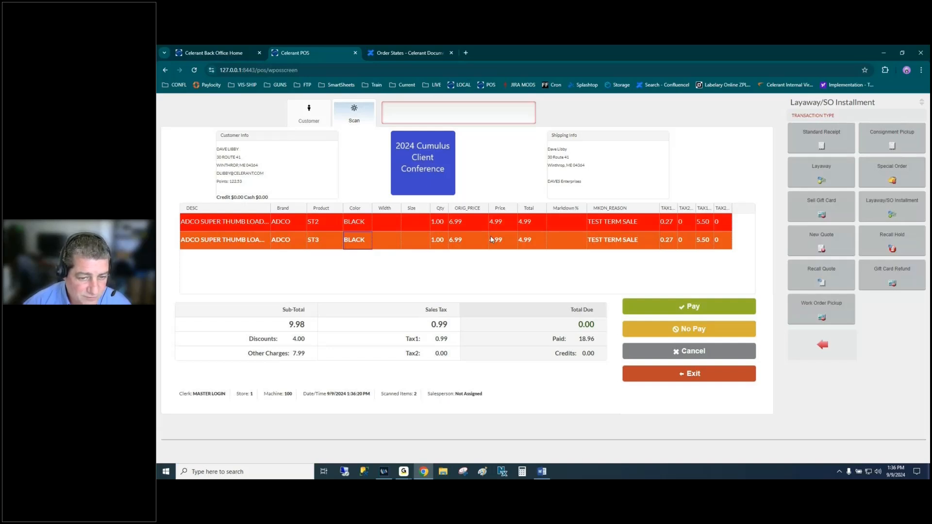
click(824, 347)
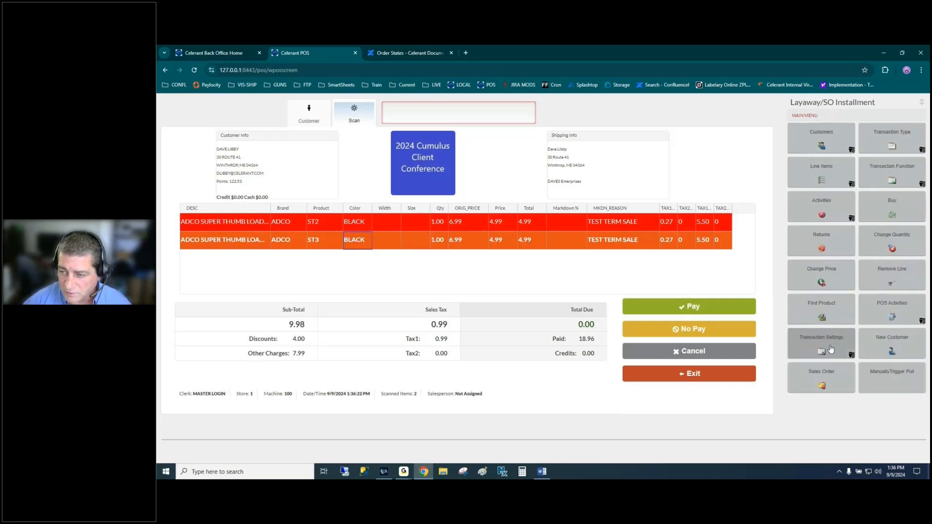
click(894, 282)
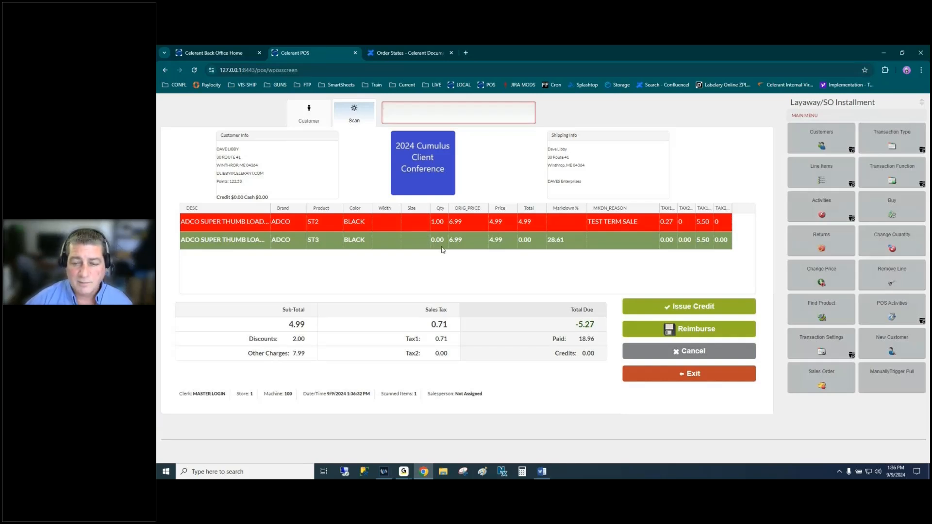
click(708, 330)
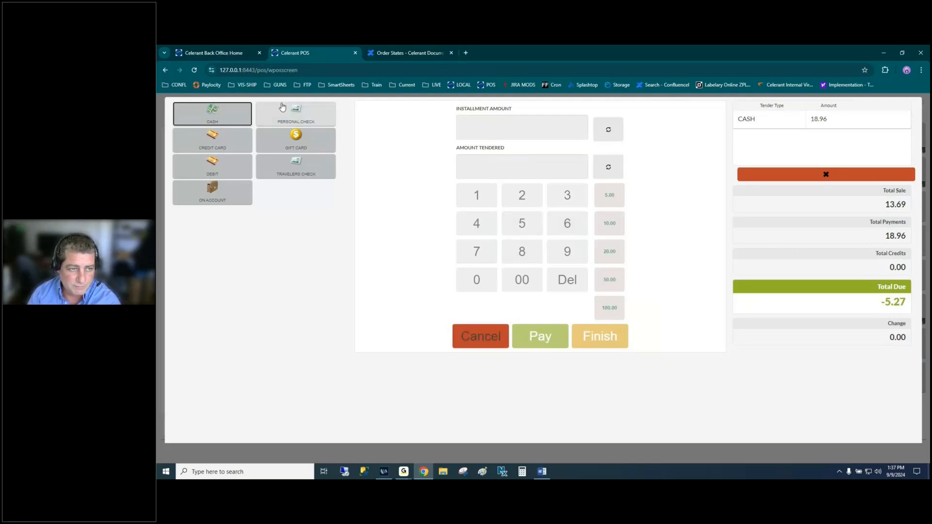
- Tender the -5.27 refund in cash and finish the transaction
click(226, 114)
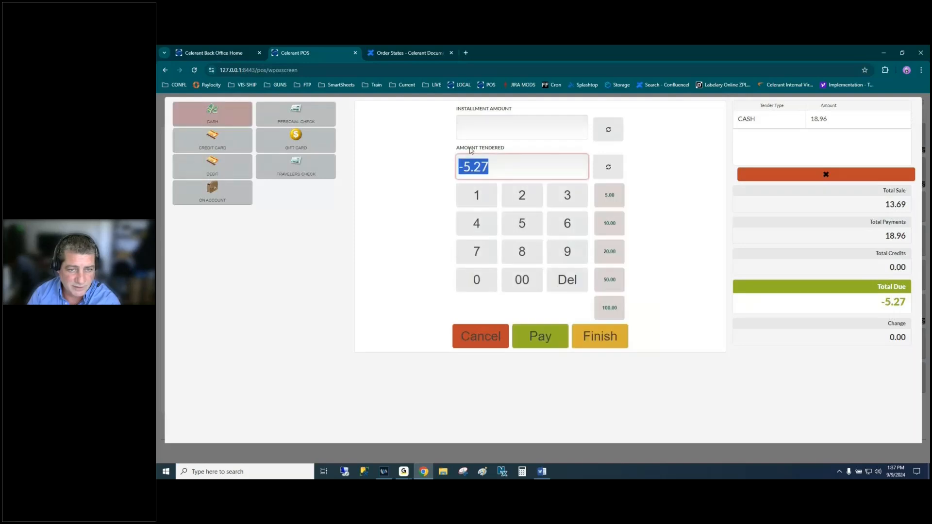
click(551, 339)
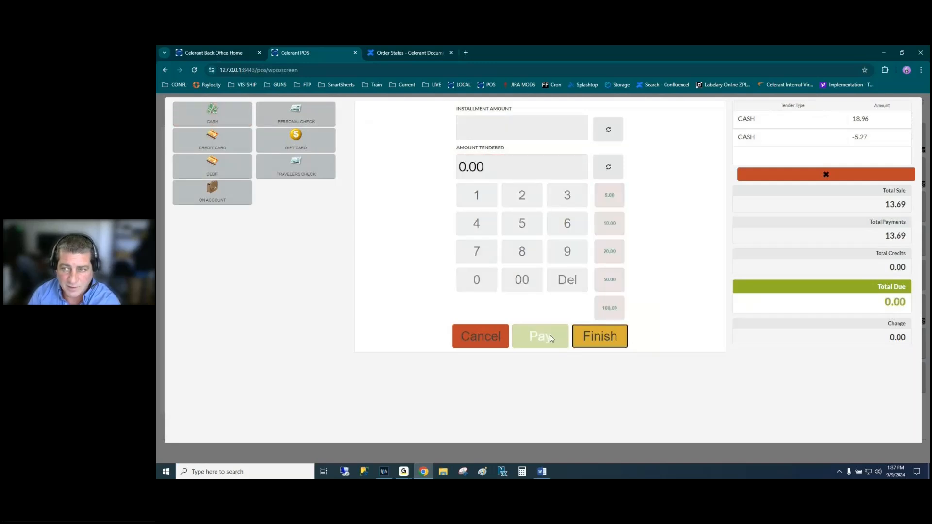
click(606, 342)
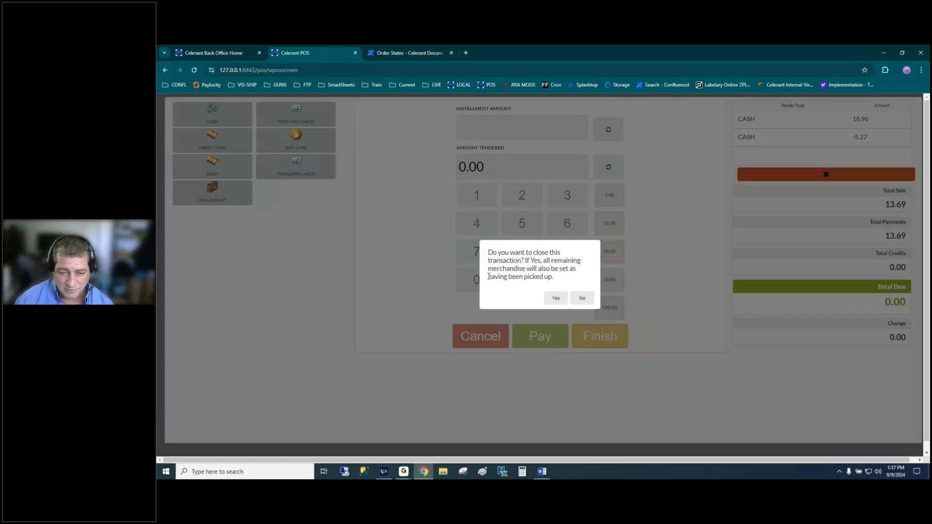
- Confirm closing the sale with No Print and acknowledge the 5.27 change due
drag(488, 276, 554, 278)
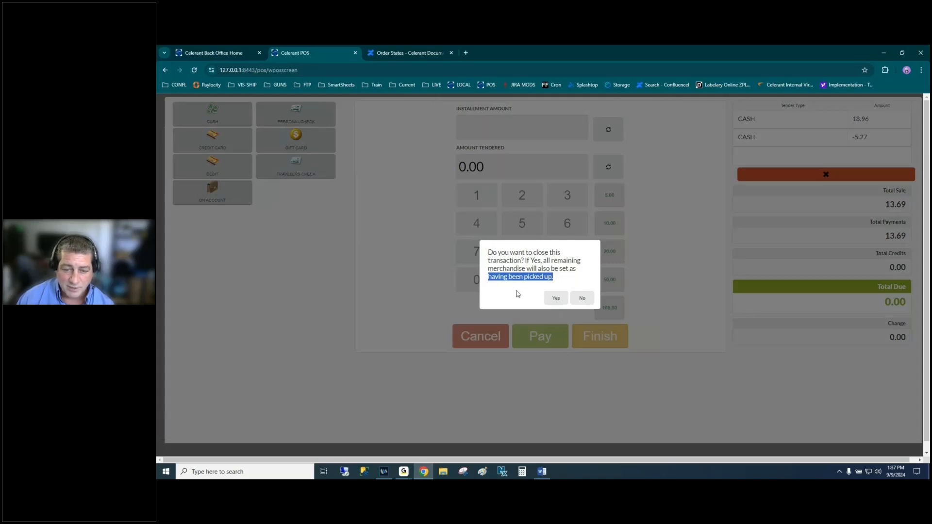
click(540, 279)
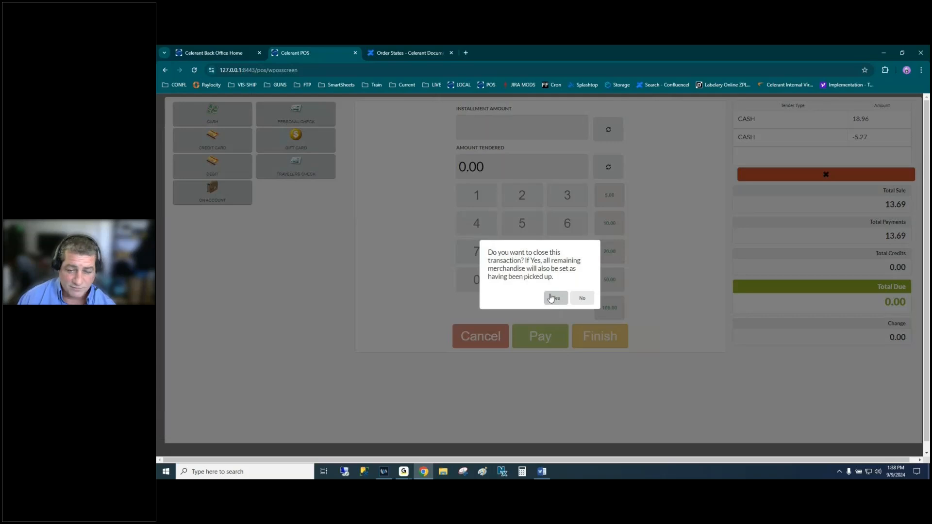
click(584, 299)
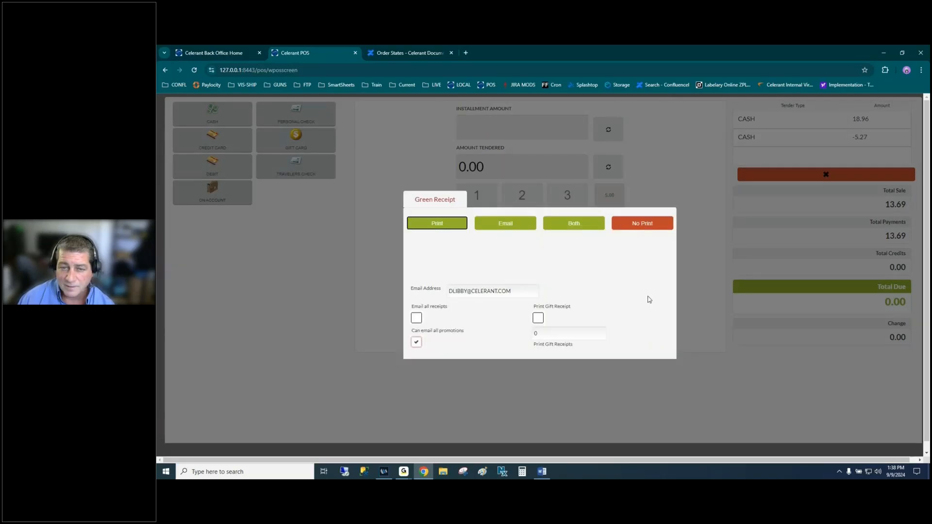
click(650, 226)
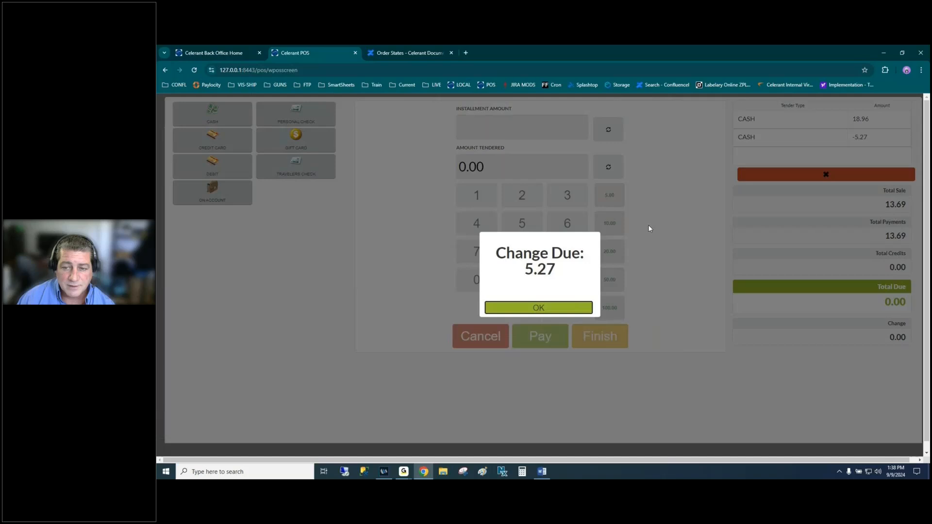
click(539, 308)
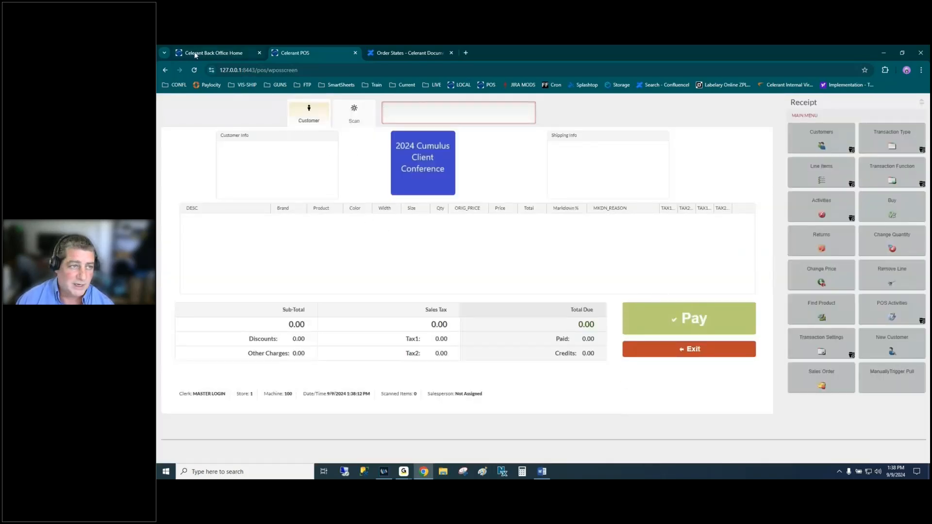
- List the not-fully-shipped picking tickets and print the pick ticket for order 3287
click(221, 54)
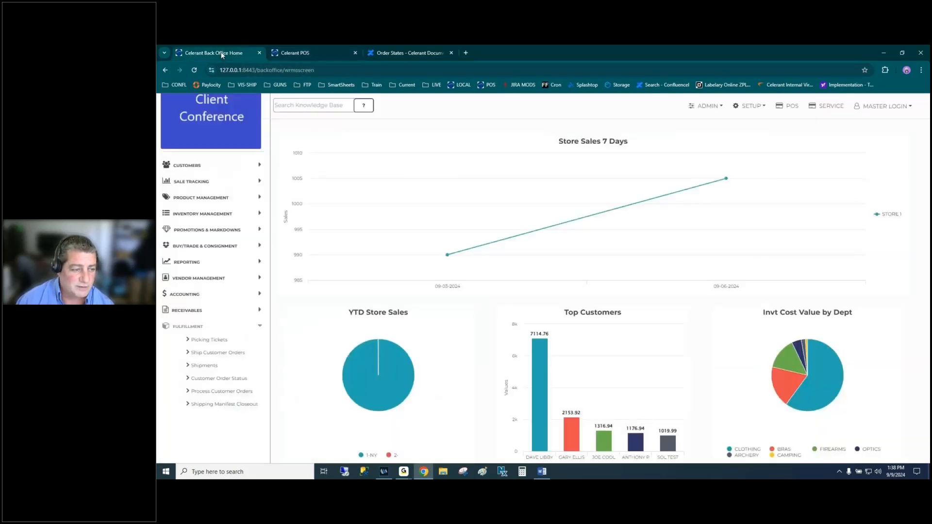
click(211, 339)
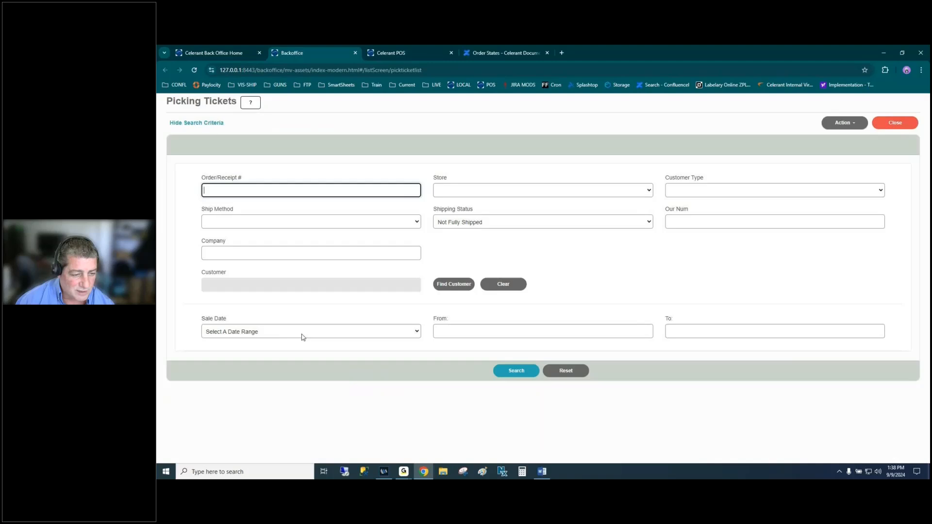
click(535, 370)
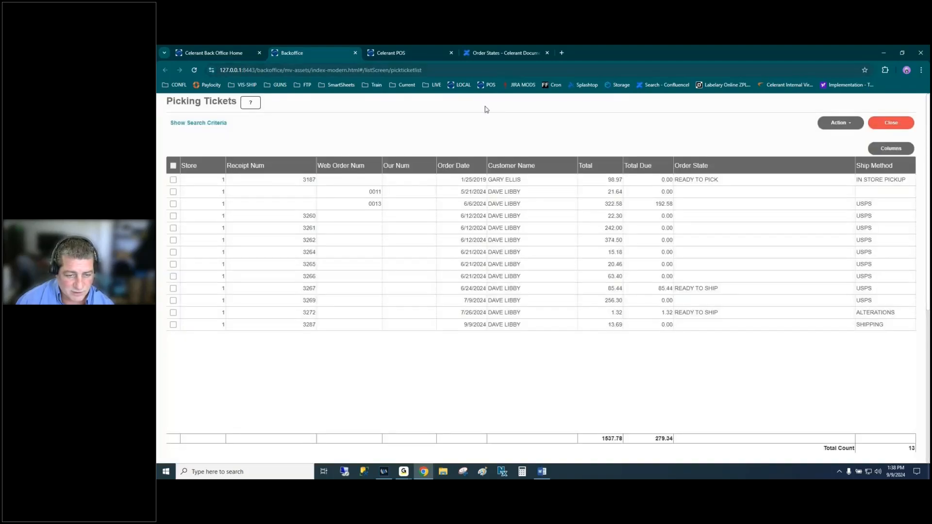
click(395, 324)
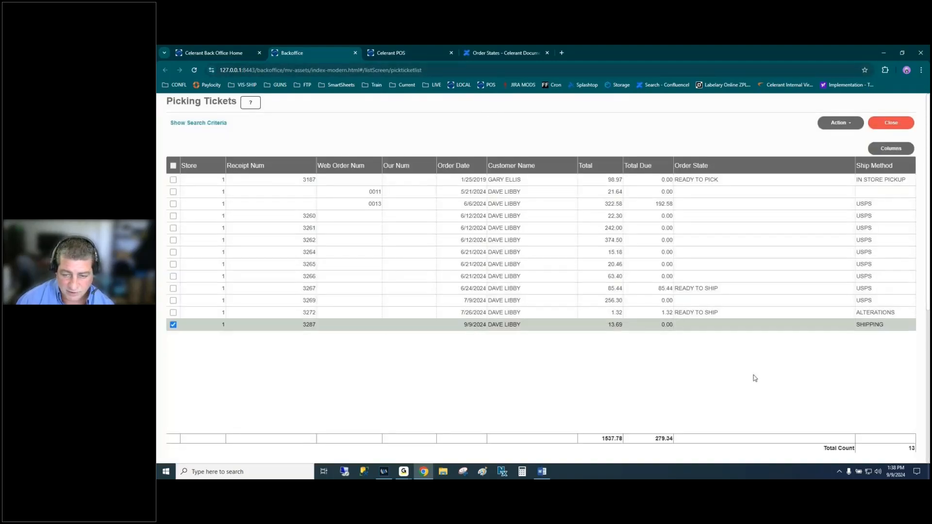
click(836, 124)
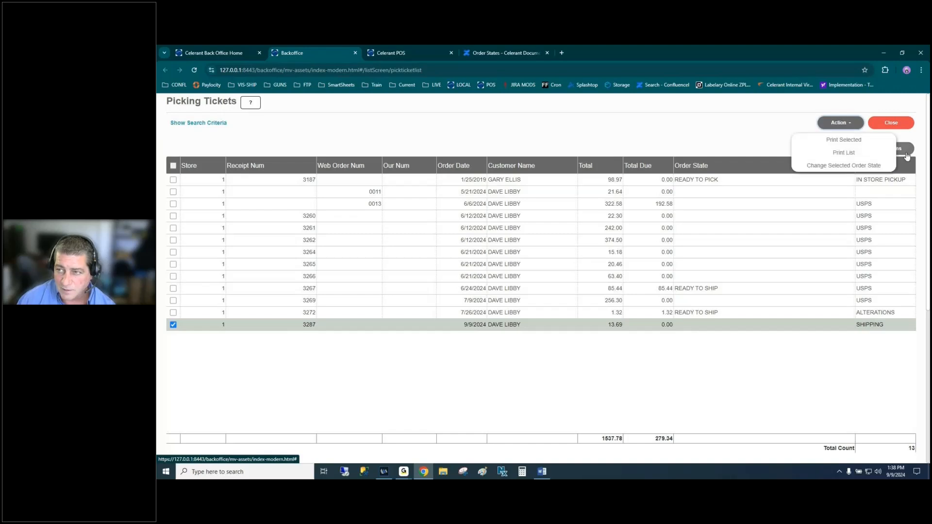
click(845, 140)
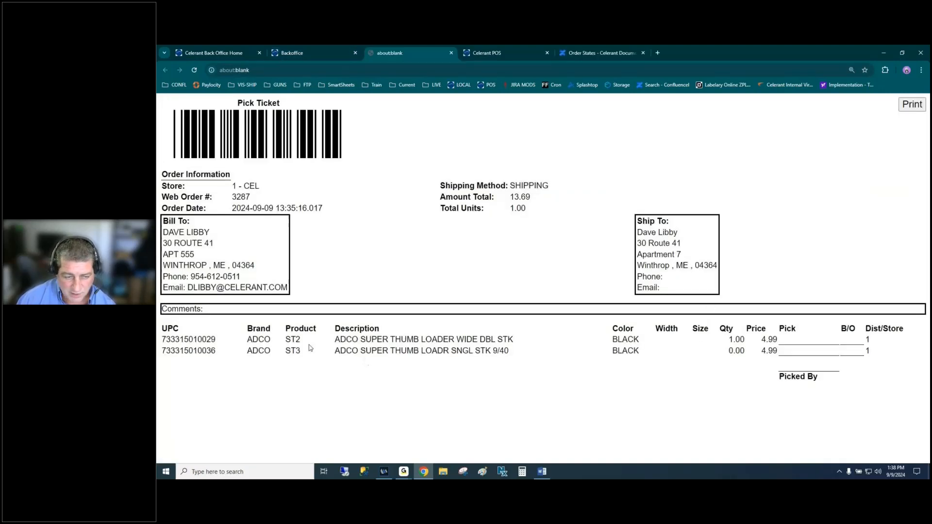
- Review the ticket's item lines, noting the ST3 line at 0.00 quantity, then close it
drag(162, 340, 885, 360)
click(734, 350)
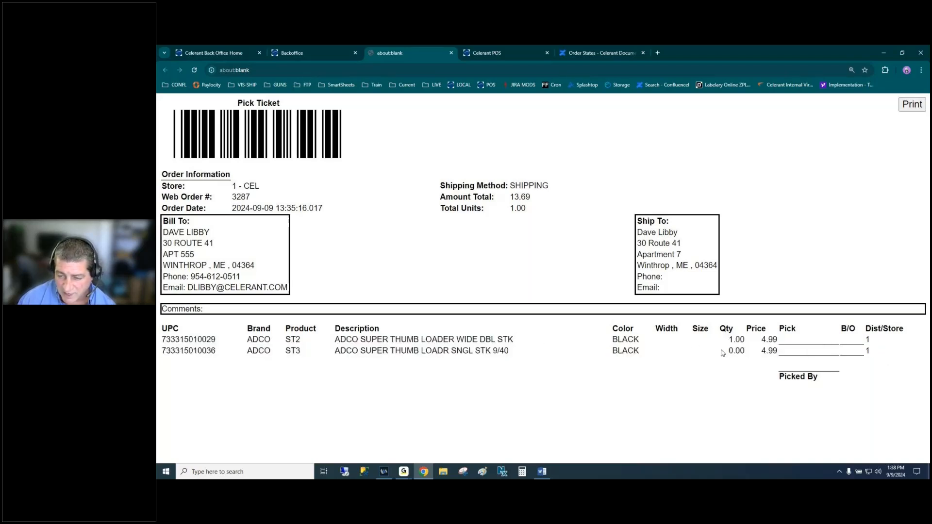
drag(727, 351, 751, 355)
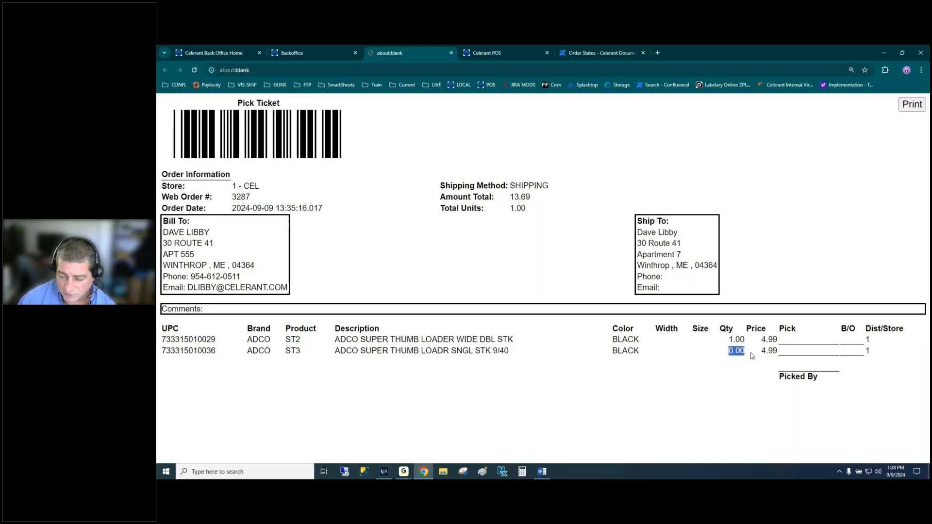
click(795, 341)
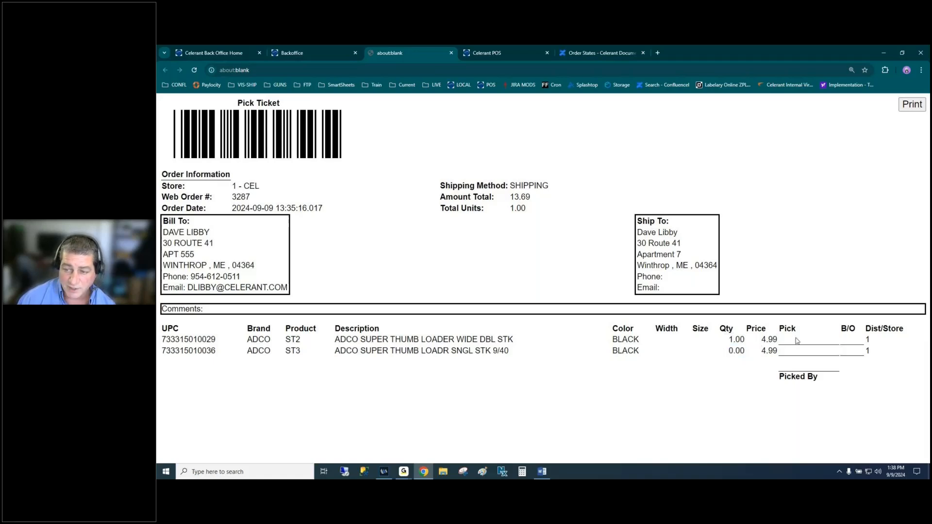
click(450, 52)
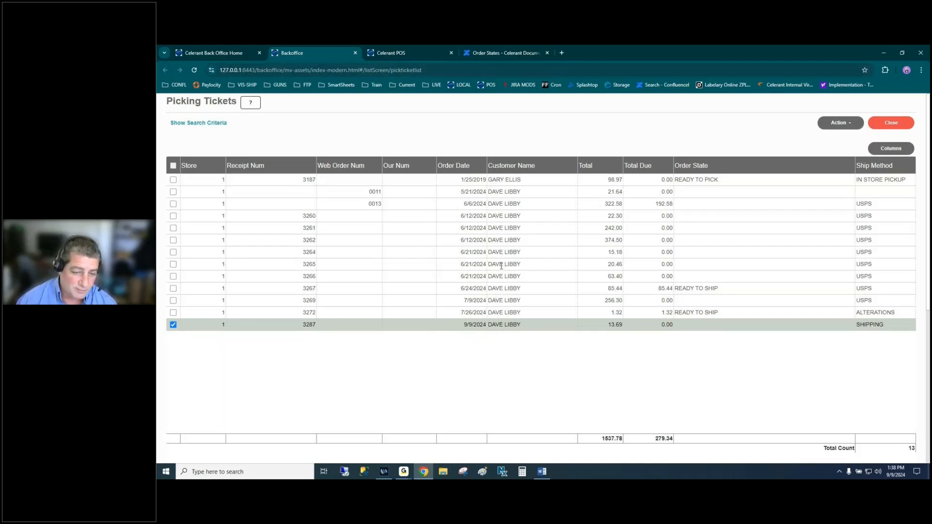
- Load the customer by surname and pick special order 3287 from Layaway/SO Installment
click(409, 54)
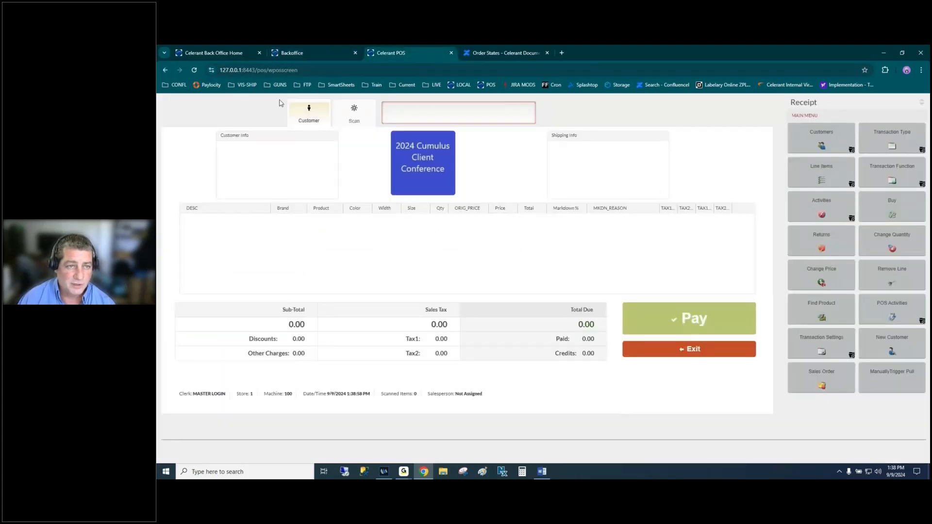
text(LIBBY)
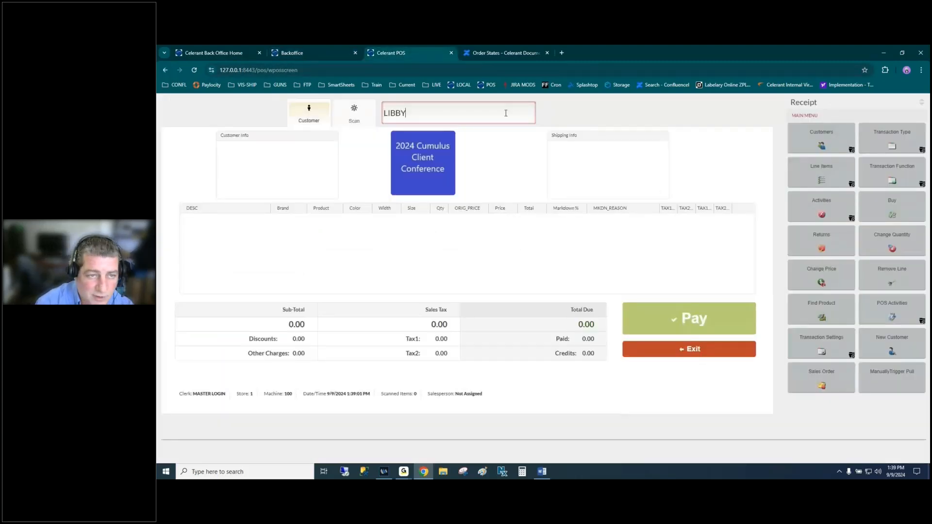
key(Return)
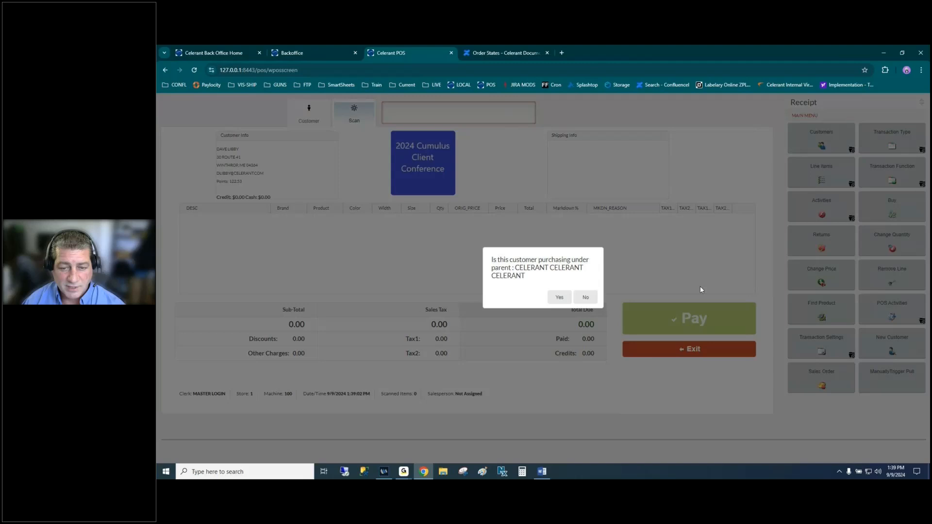
click(560, 298)
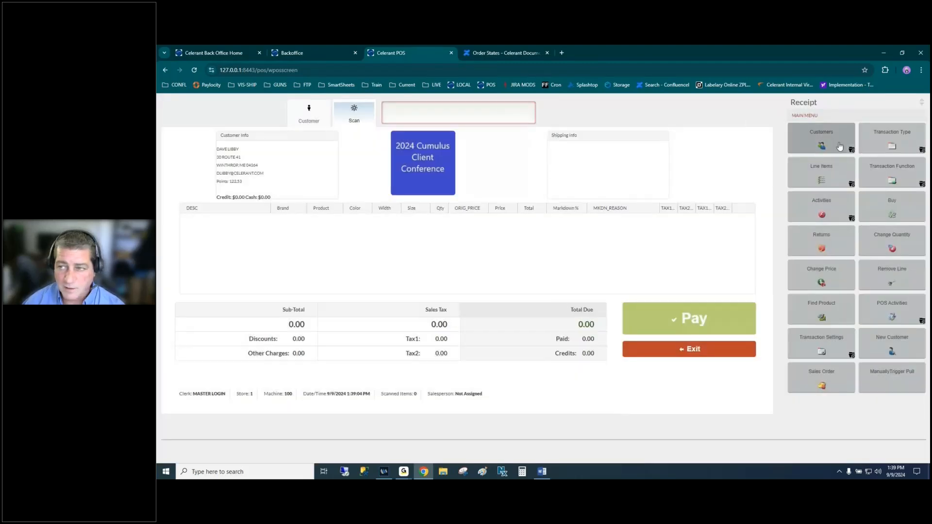
click(891, 142)
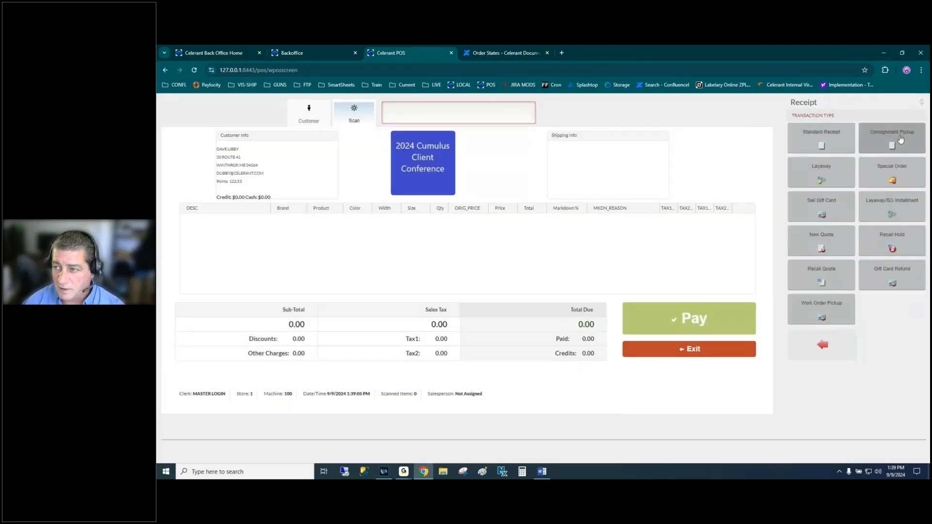
click(890, 206)
click(304, 219)
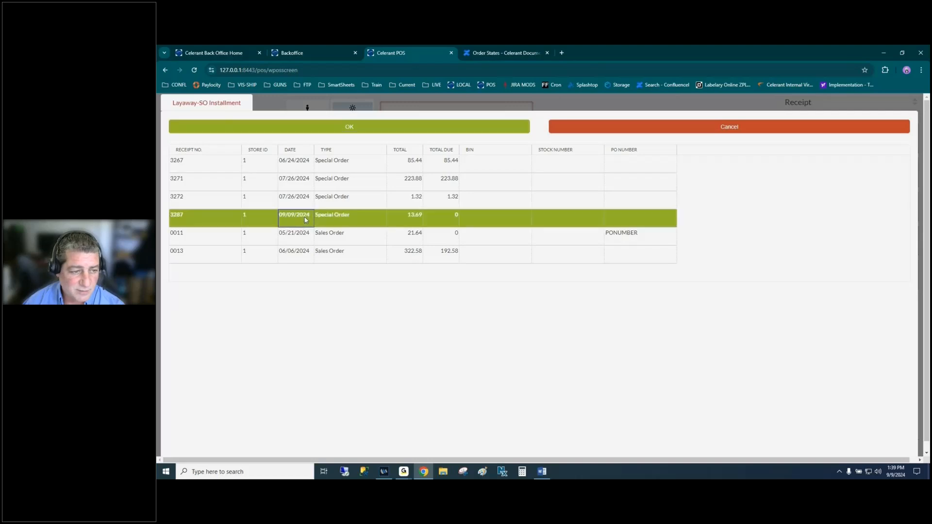
- Recall receipt 3287, cancel the special order, and choose Reimburse for the 13.69 paid
click(387, 130)
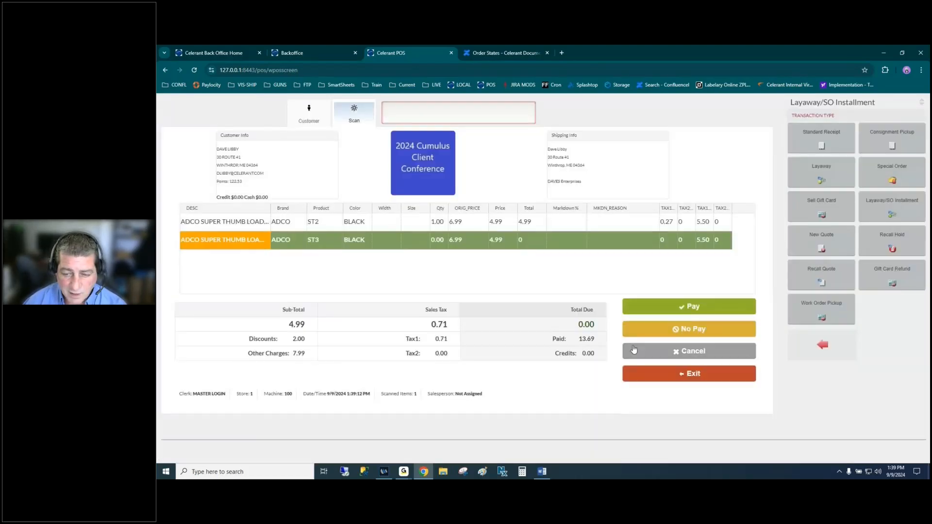
click(680, 352)
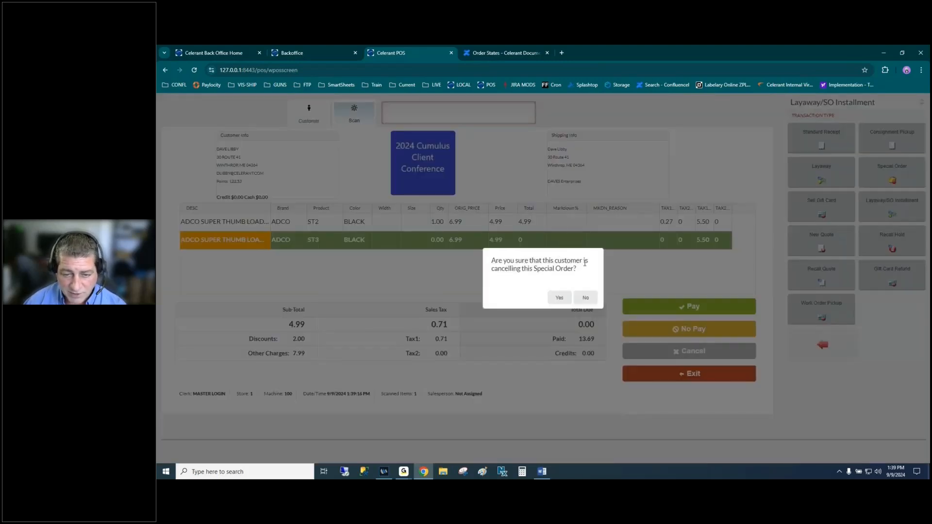
click(558, 298)
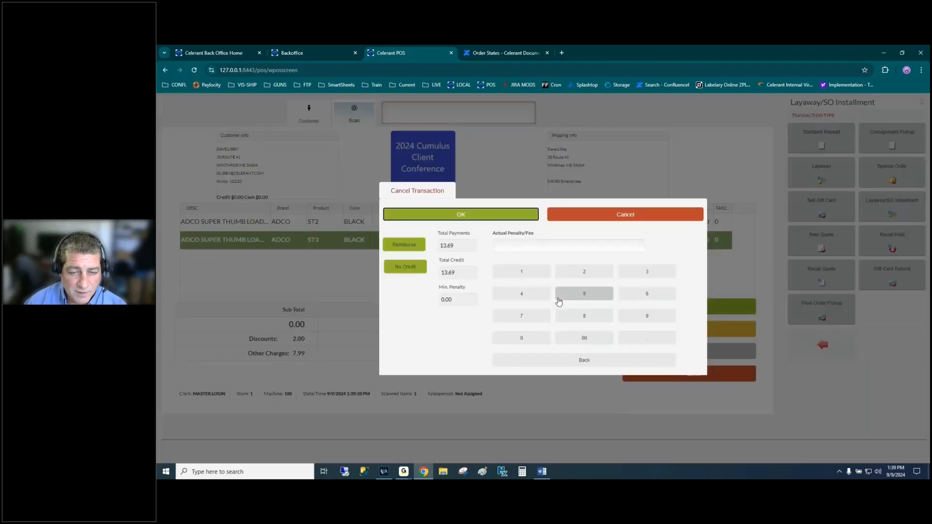
click(404, 246)
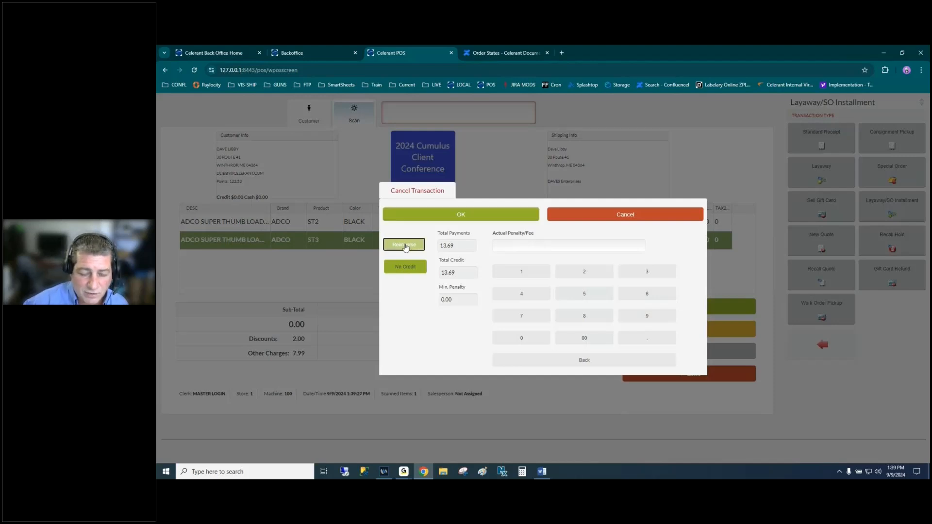
click(492, 214)
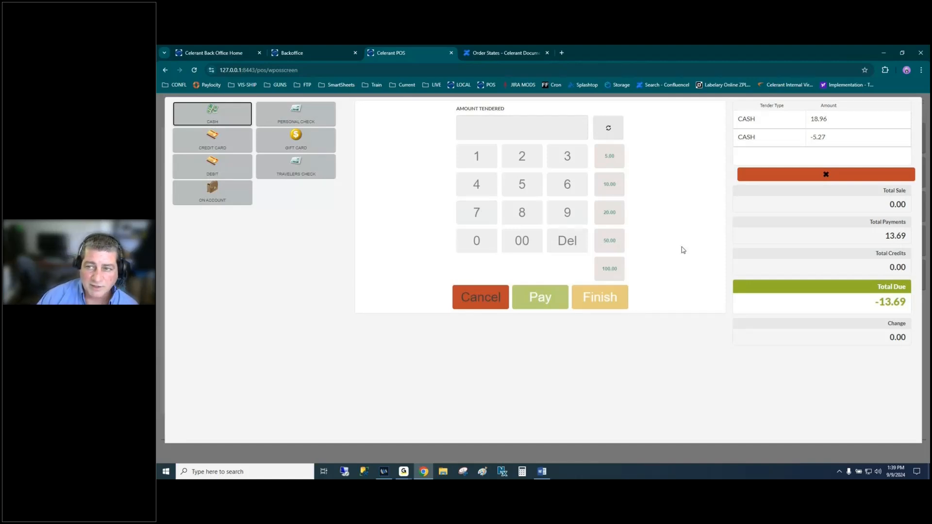
- Back out of the -13.69 refund payment screen without tendering
click(478, 297)
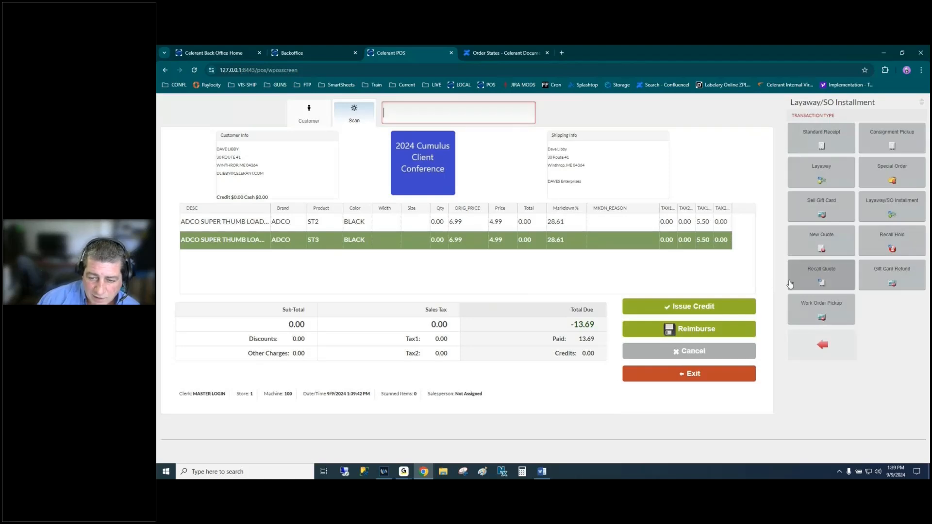
click(685, 332)
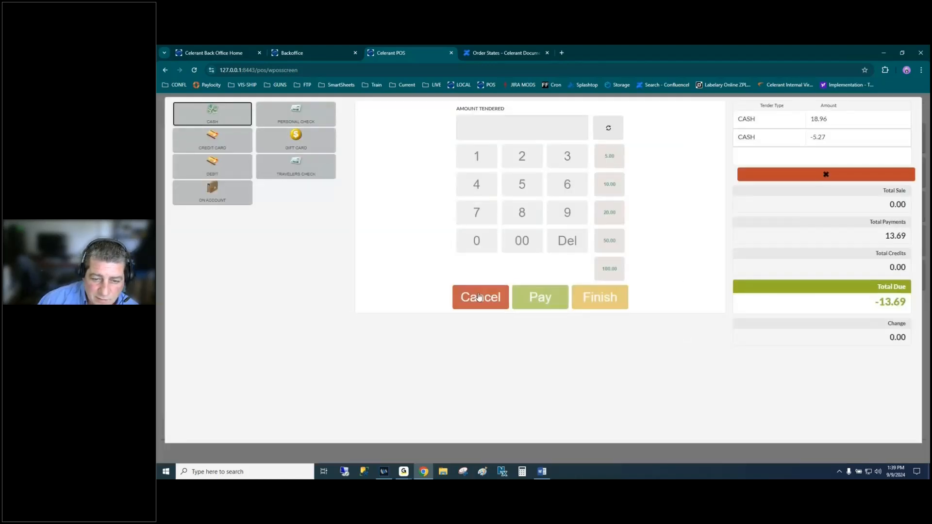
click(497, 298)
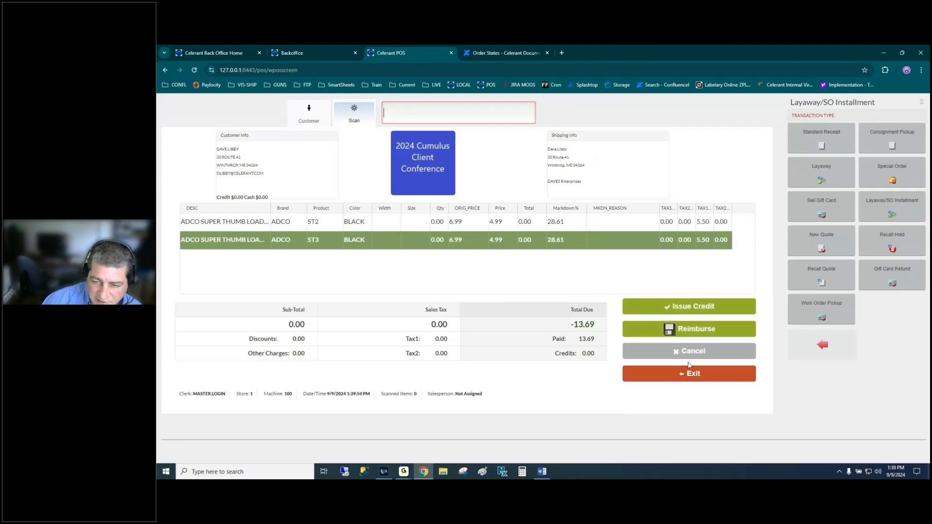
- Cancel the whole transaction via Transaction Function > Cancel Transaction and confirm Yes
click(834, 345)
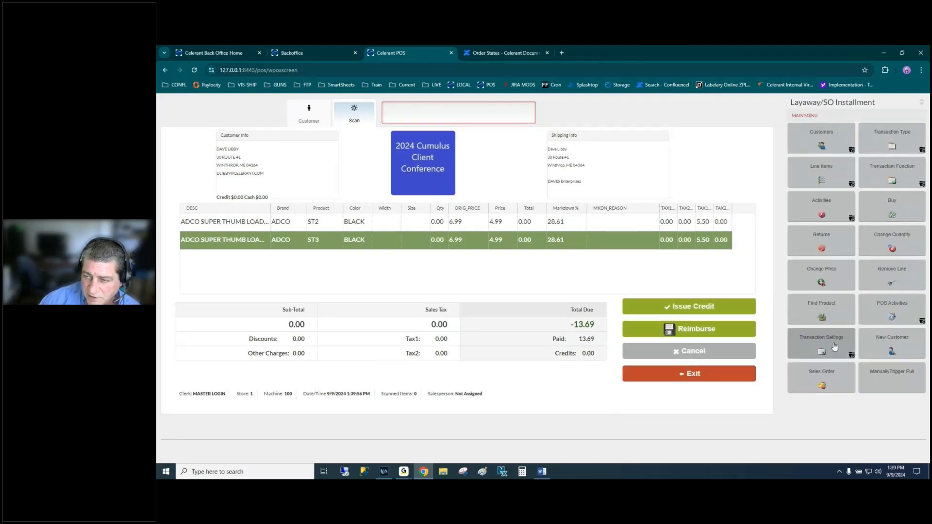
click(834, 345)
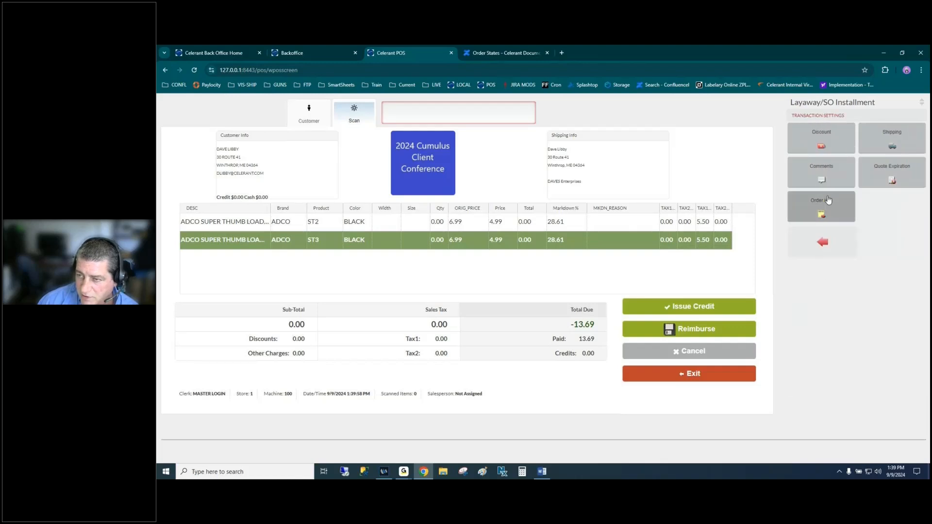
click(820, 242)
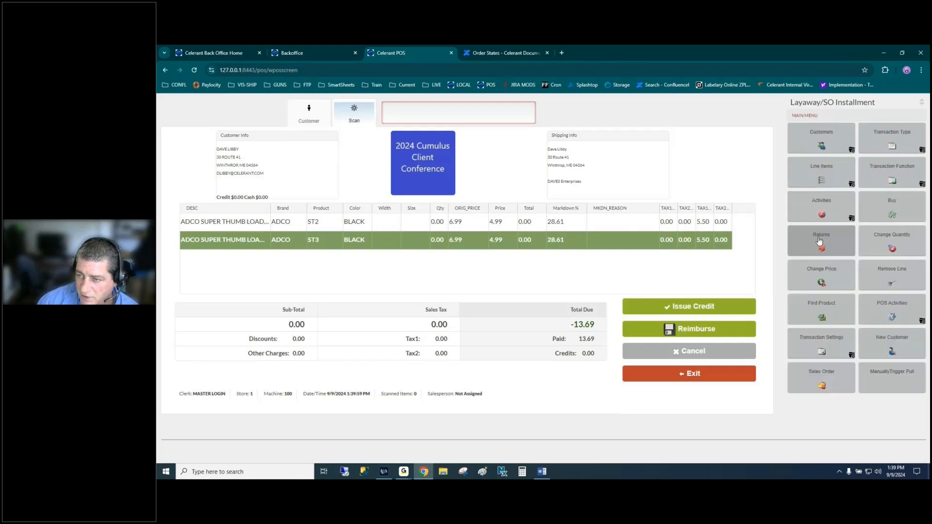
click(833, 204)
click(829, 274)
click(891, 172)
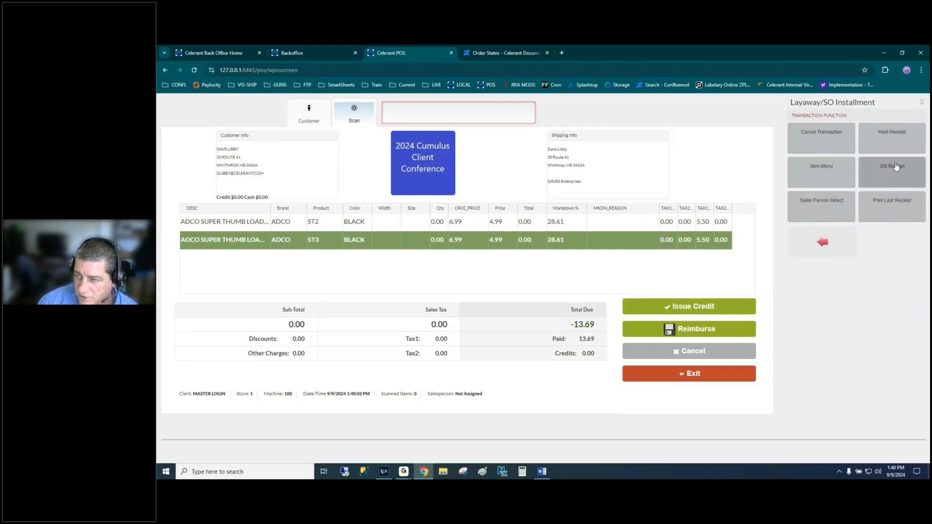
click(821, 138)
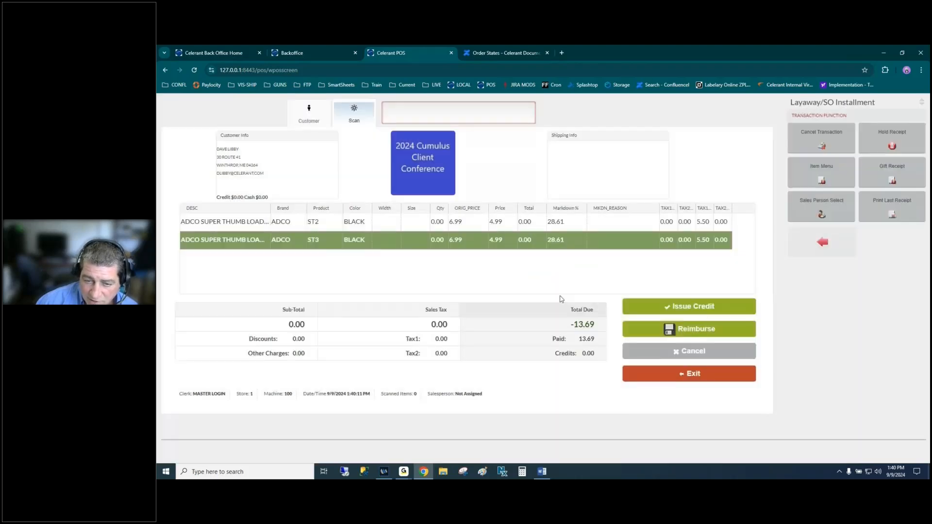
click(558, 297)
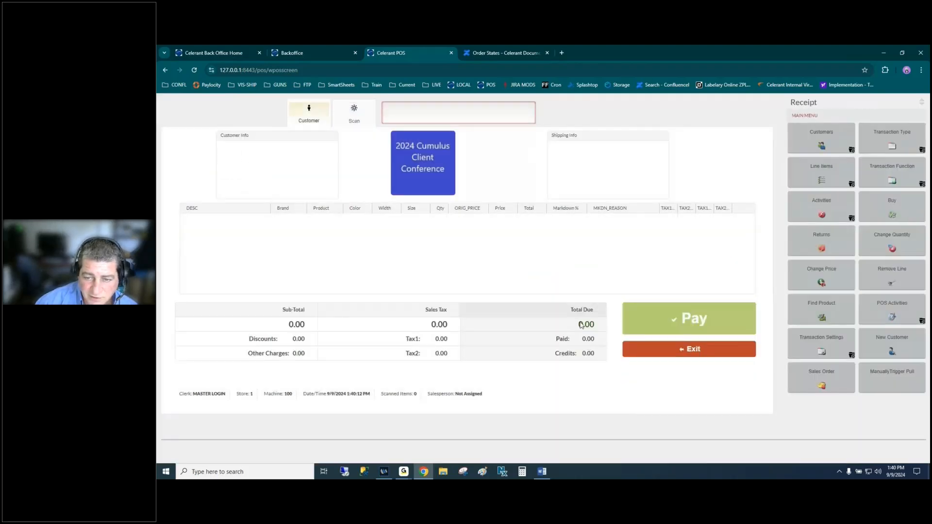
- Load the customer under the parent account and recall special order receipt 3287
text(libby)
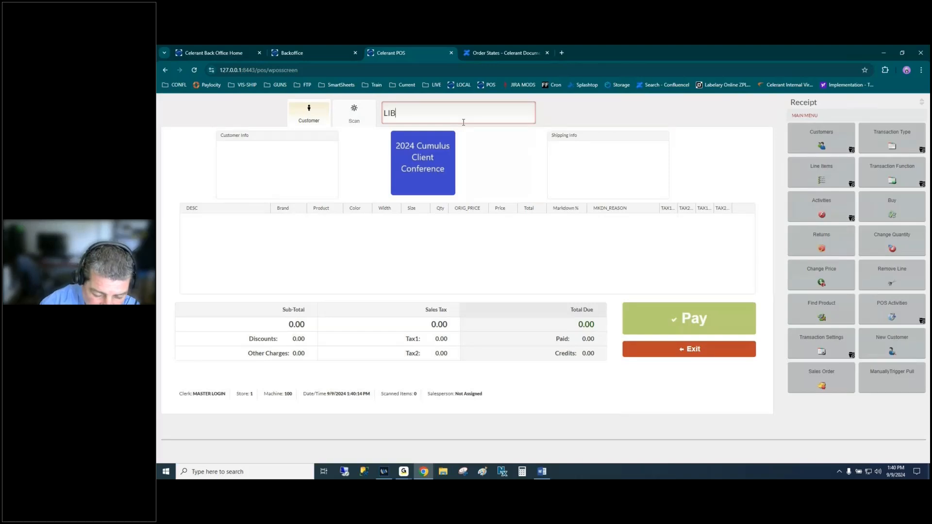
key(Return)
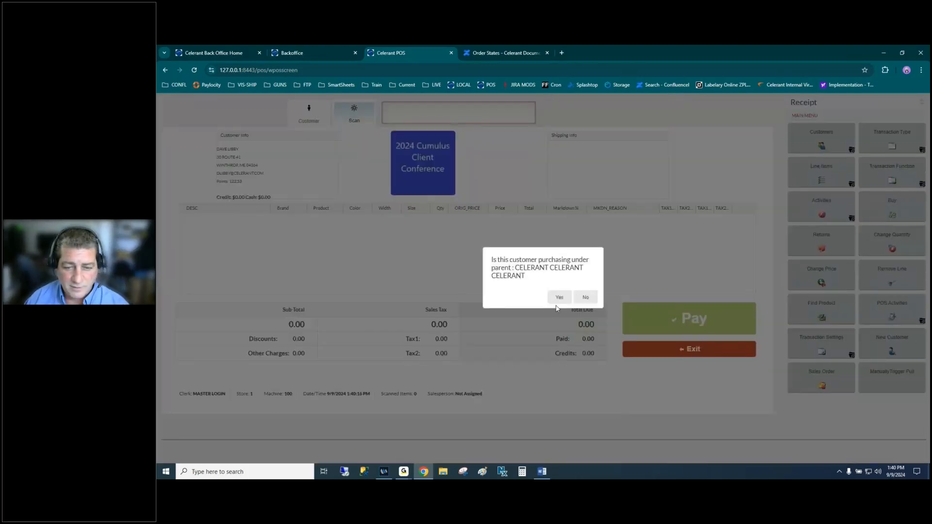
click(558, 298)
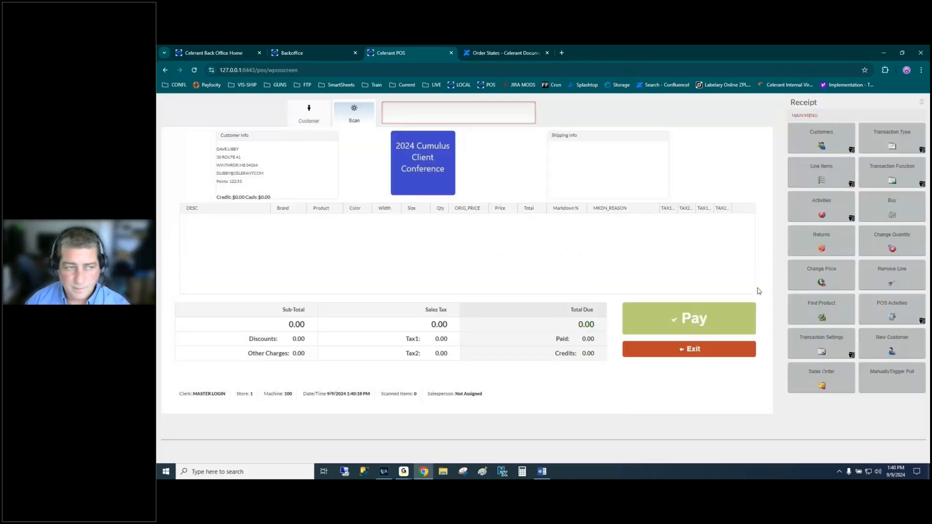
click(891, 141)
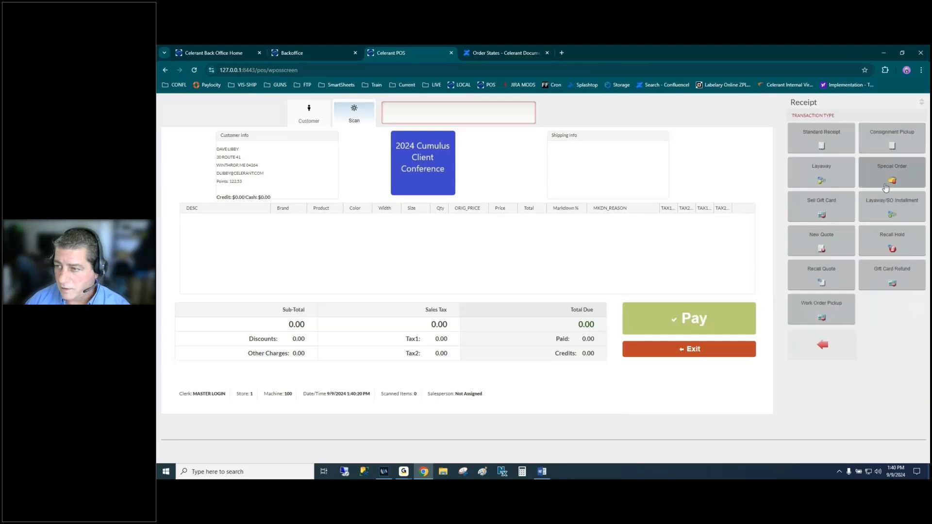
click(891, 206)
click(334, 222)
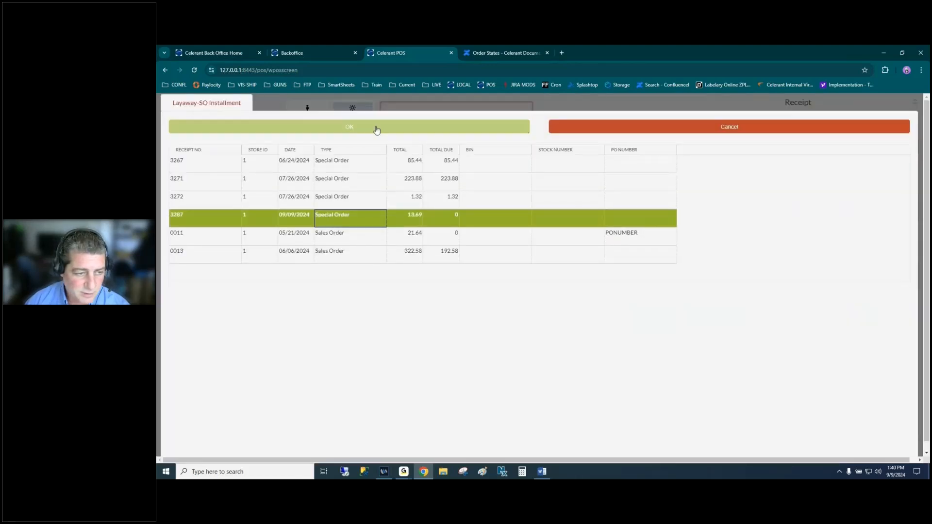
click(377, 128)
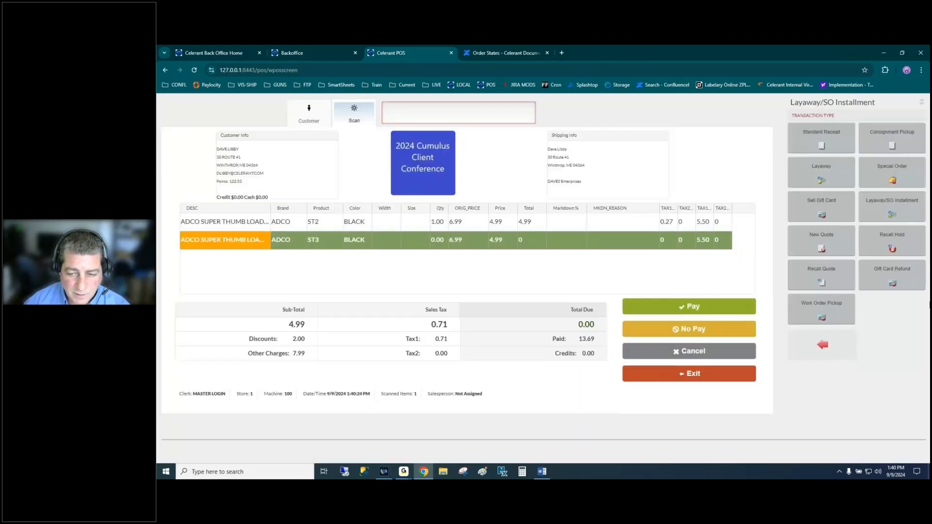
- Cancel order 3287 with No Credit, keeping 13.69 as penalty, and skip printing
click(661, 354)
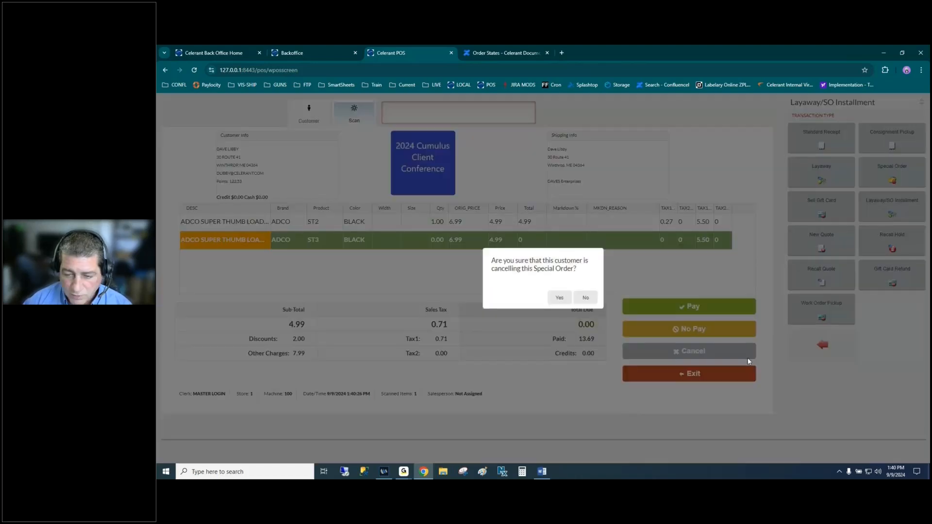
click(559, 298)
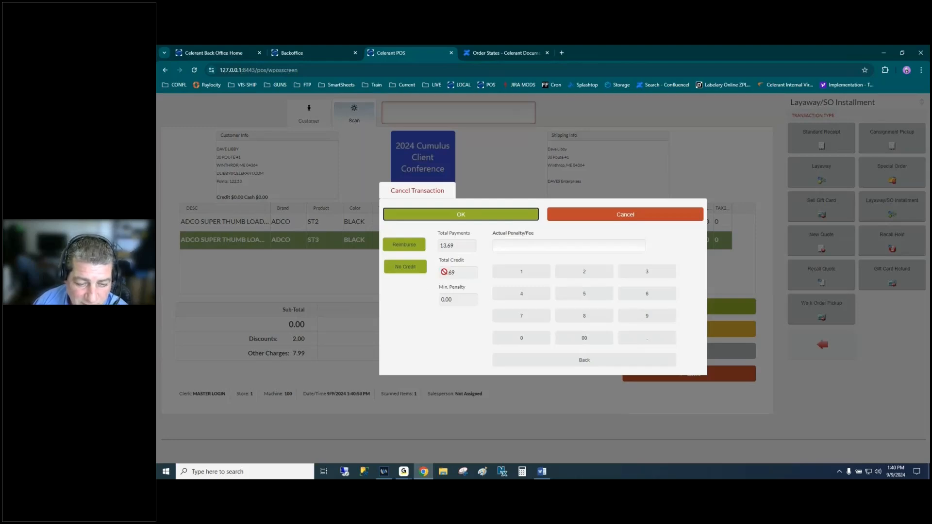
click(408, 268)
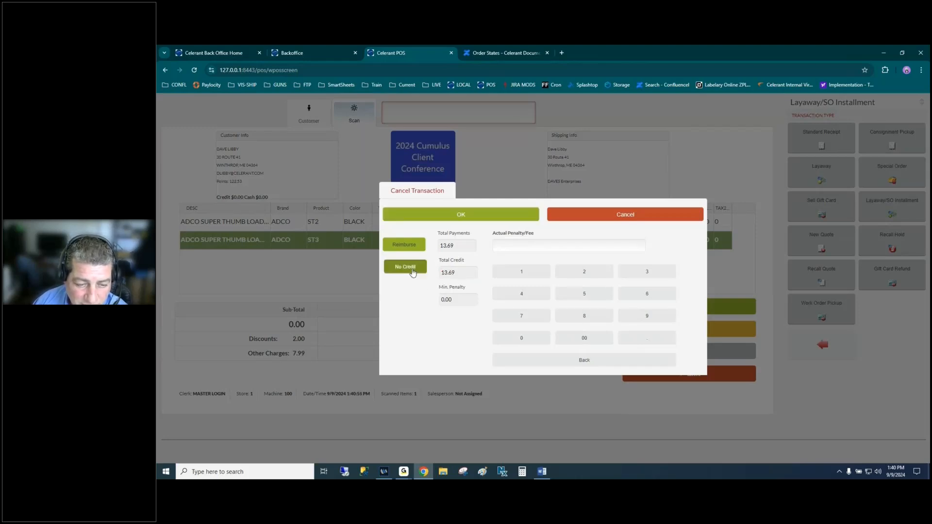
click(475, 214)
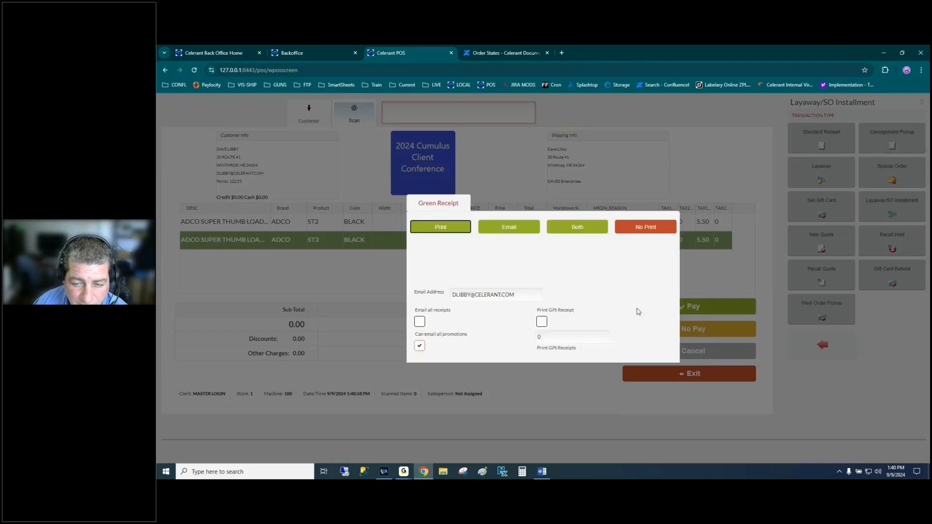
click(645, 228)
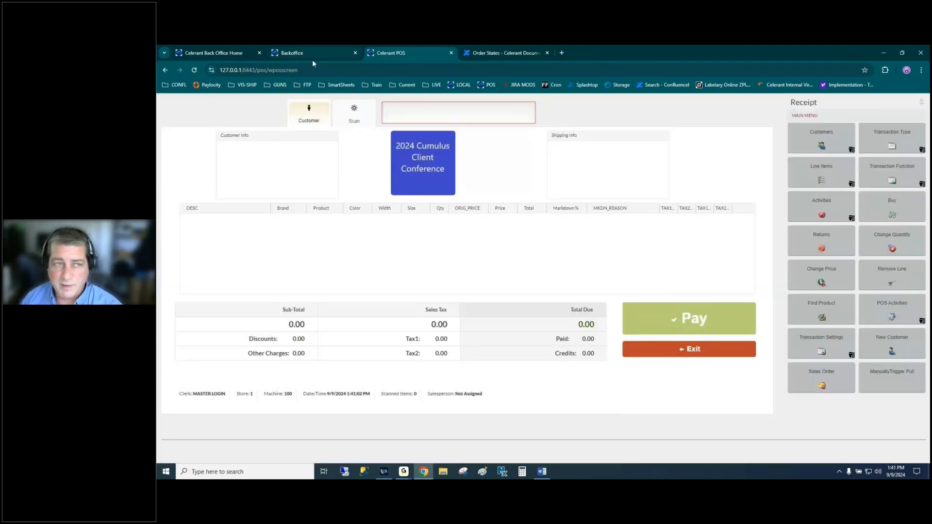
- Re-run the Picking Tickets search so 3287 drops off, leaving 12 tickets, then close back office
click(316, 51)
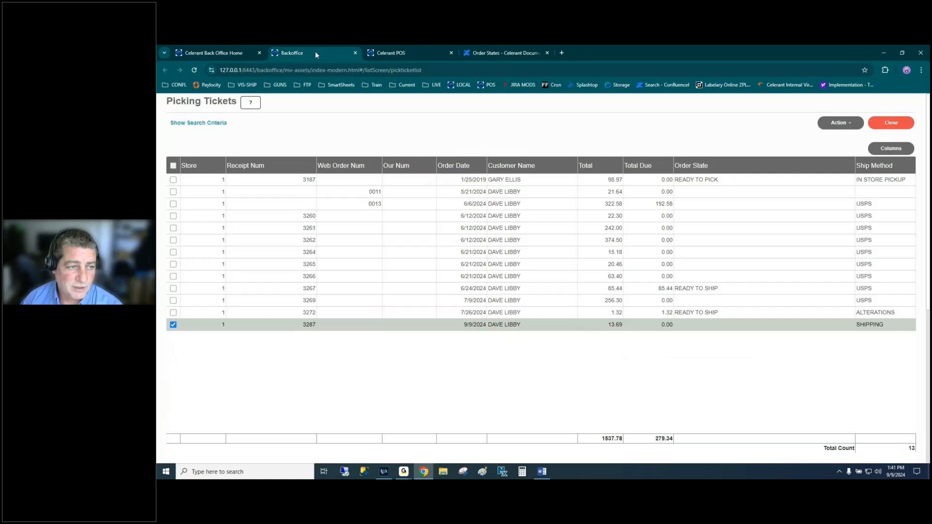
click(215, 124)
click(215, 124)
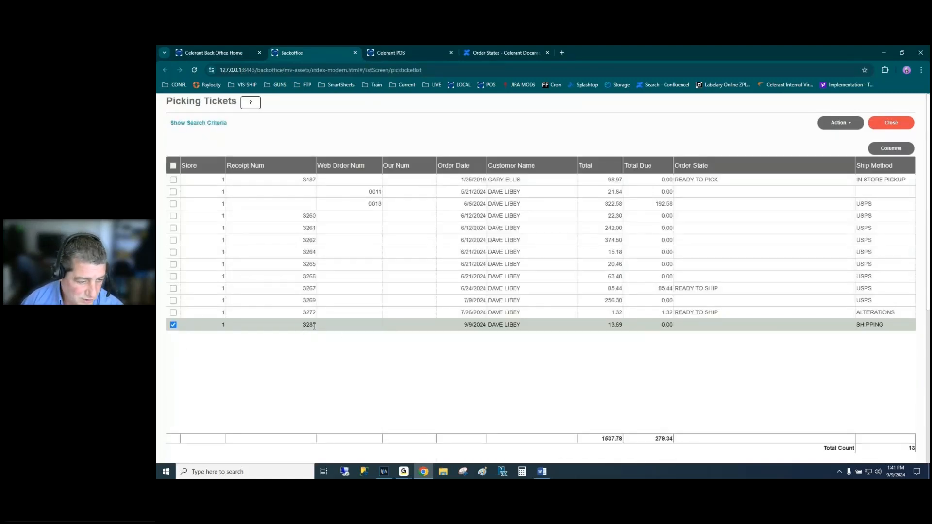
click(199, 122)
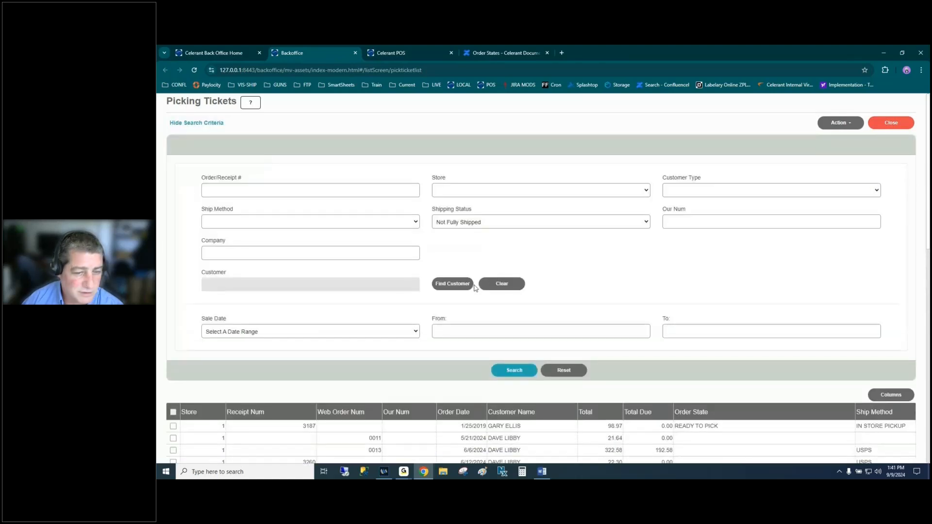
click(508, 372)
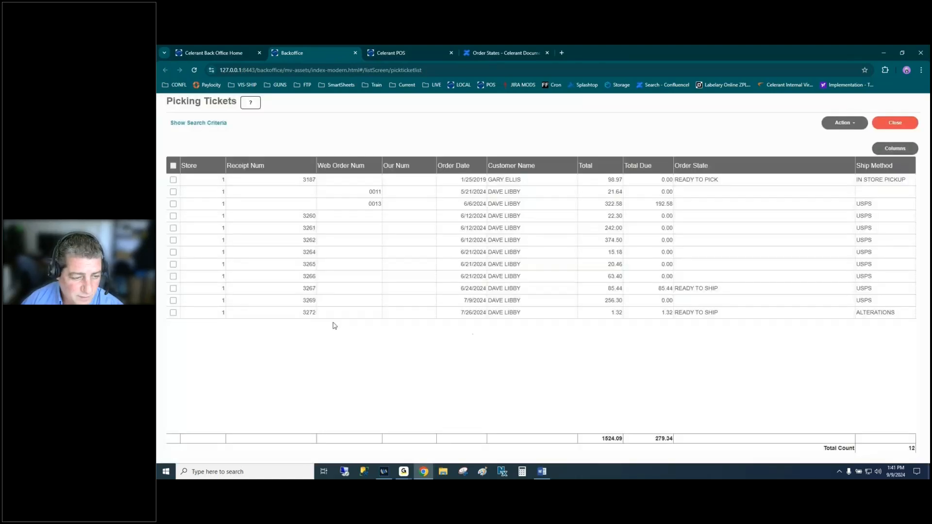
click(329, 315)
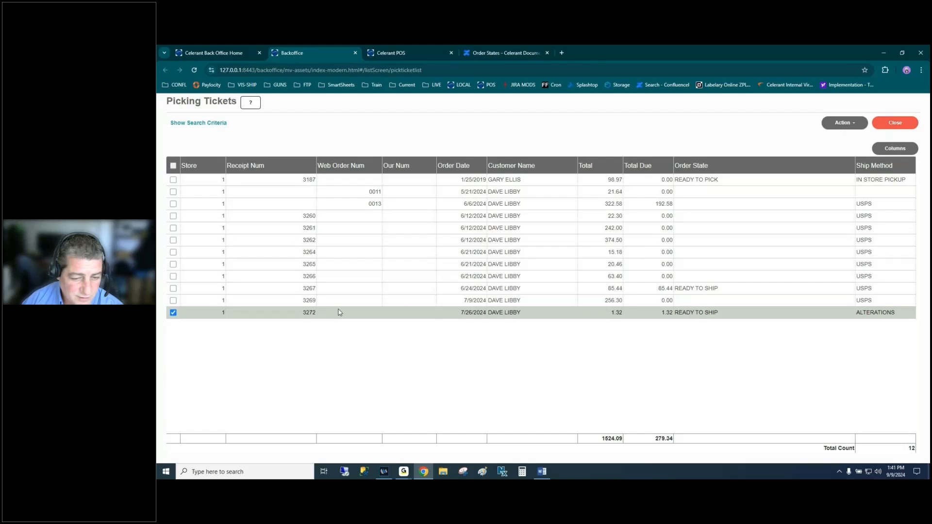
click(174, 313)
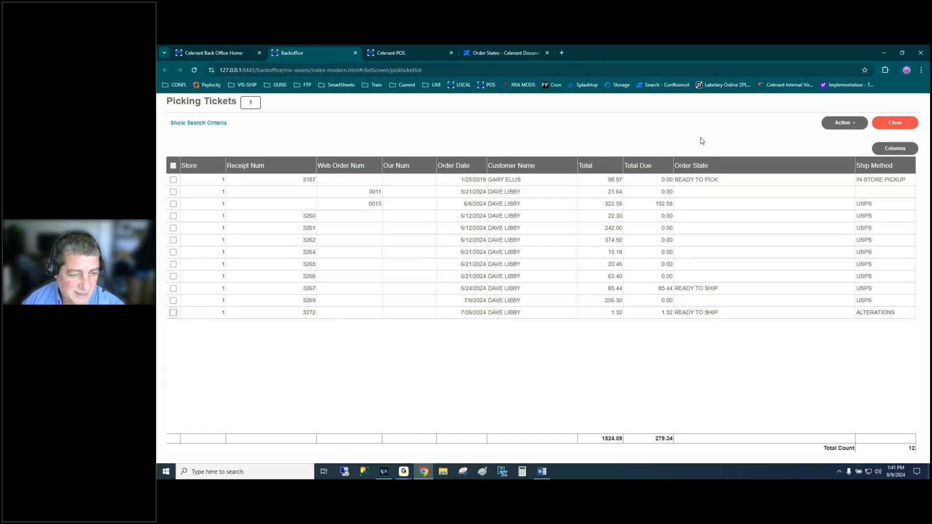
click(880, 124)
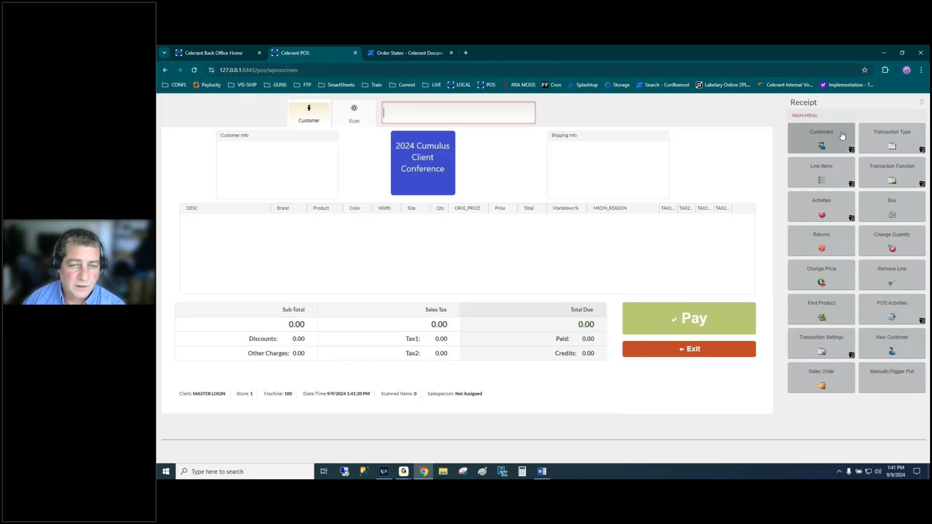
- Load the customer under the parent account and set the transaction type to Special Order
click(427, 115)
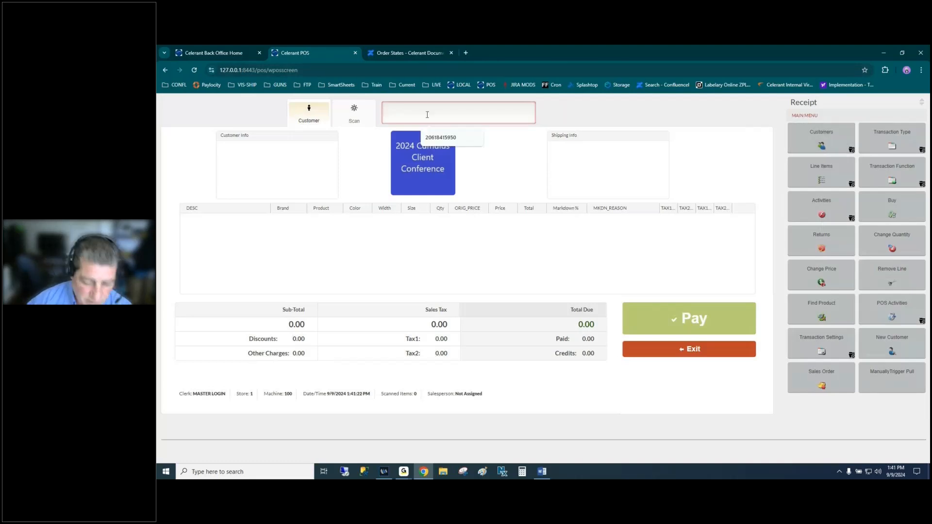
text(LIBBY)
key(Return)
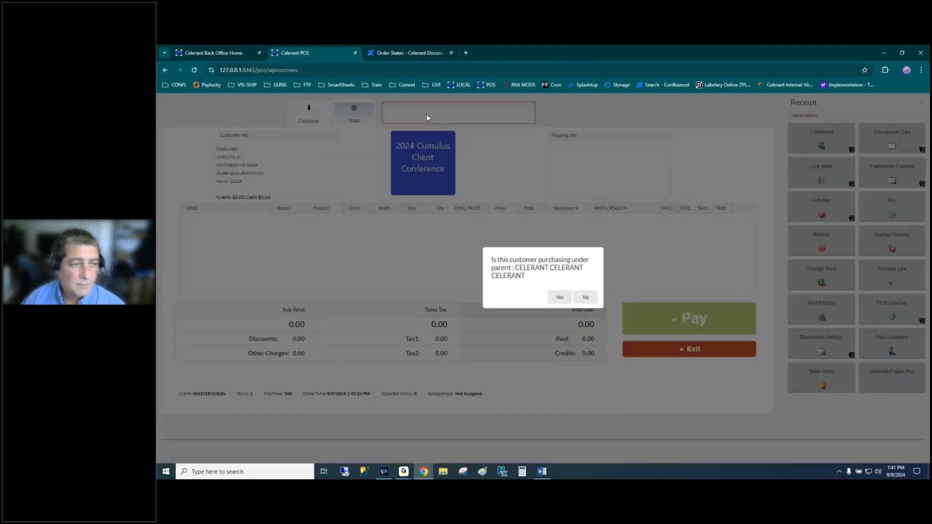
click(559, 297)
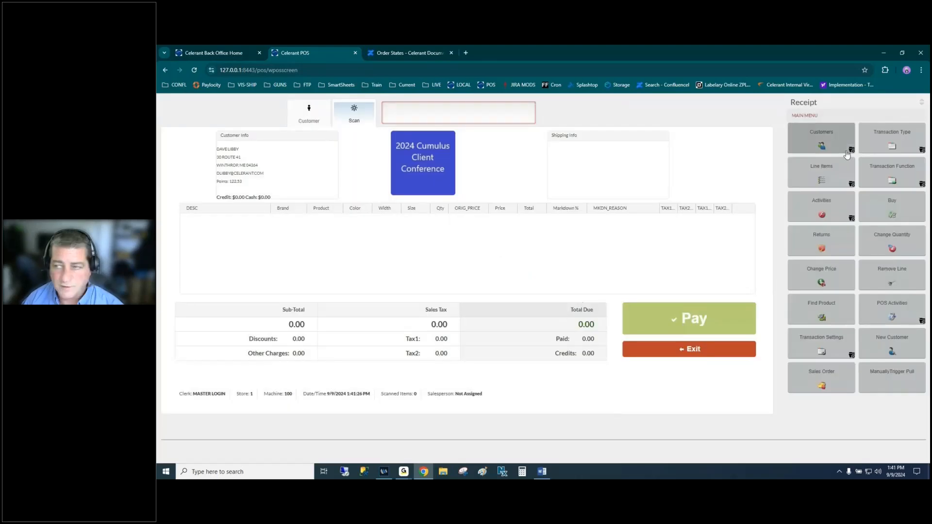
click(885, 143)
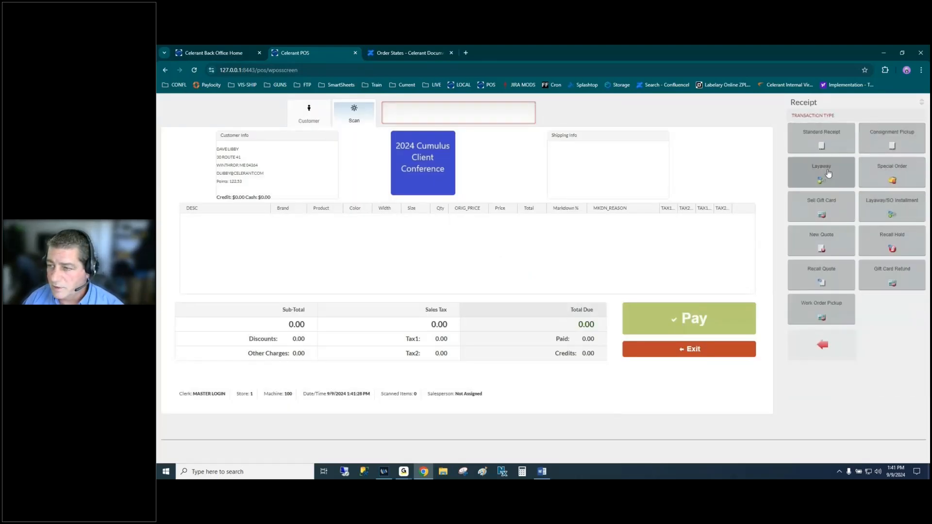
click(872, 181)
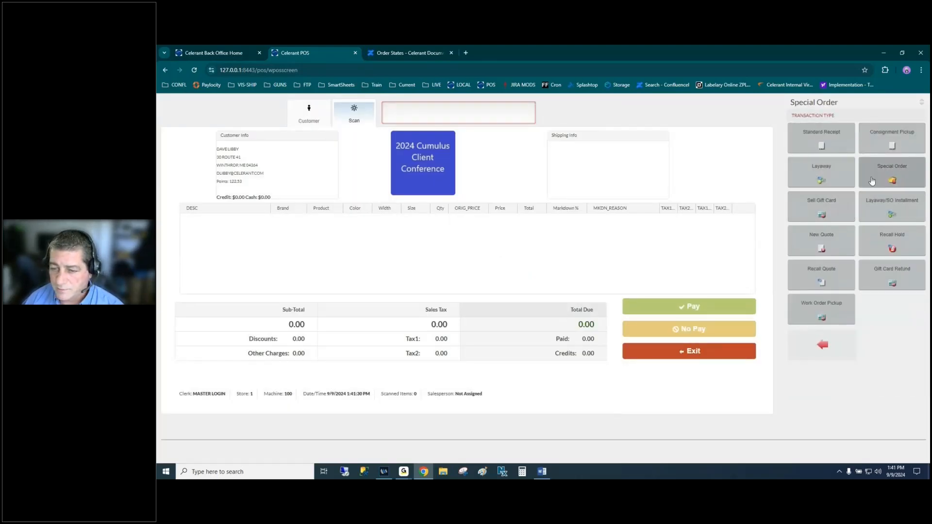
- Find and add the ADCO ST6 and STJR thumb loaders to the order
click(822, 345)
click(821, 311)
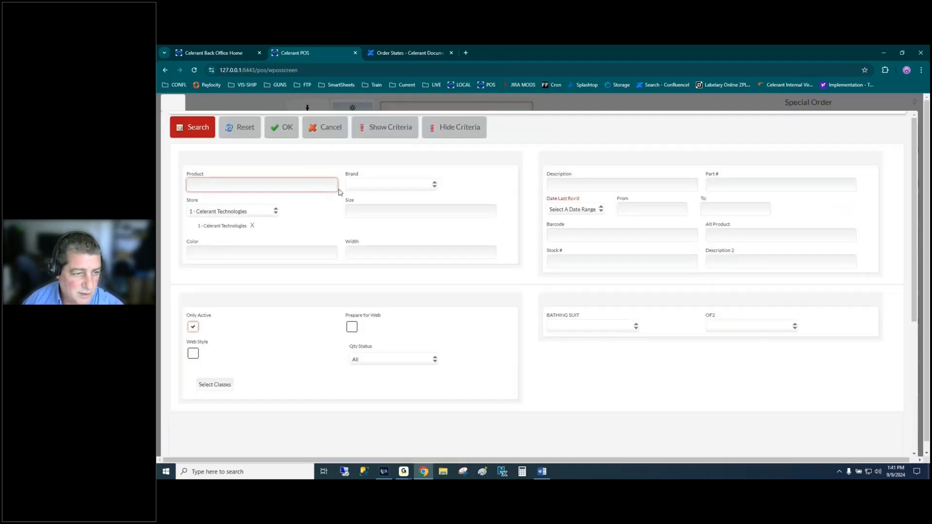
click(188, 125)
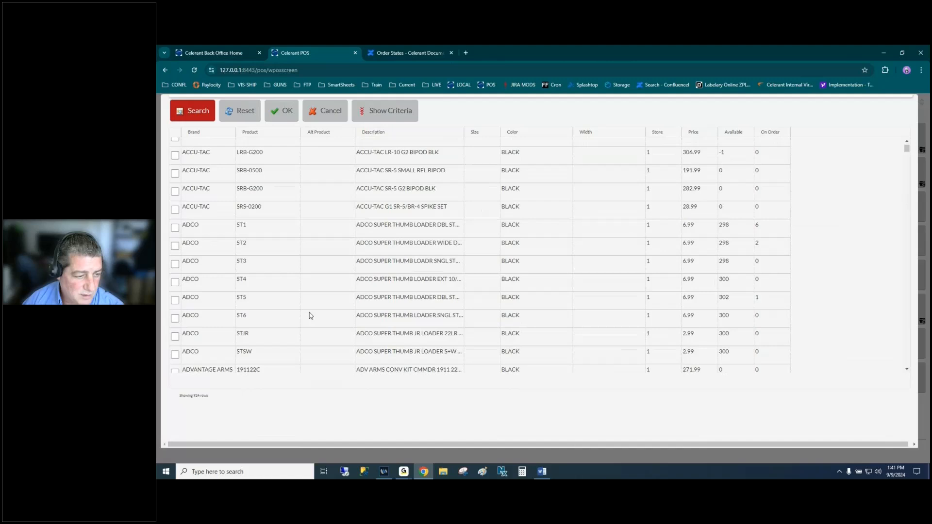
scroll(311, 315, down, 2)
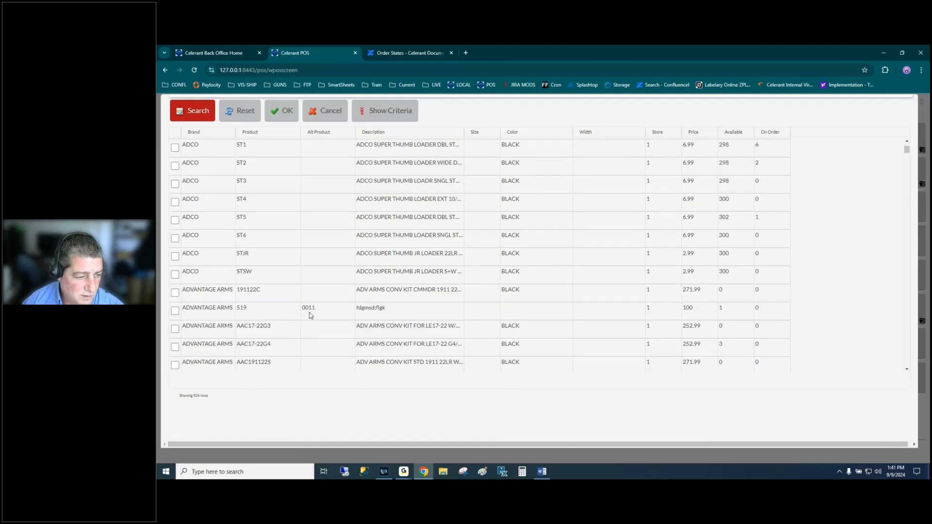
click(175, 239)
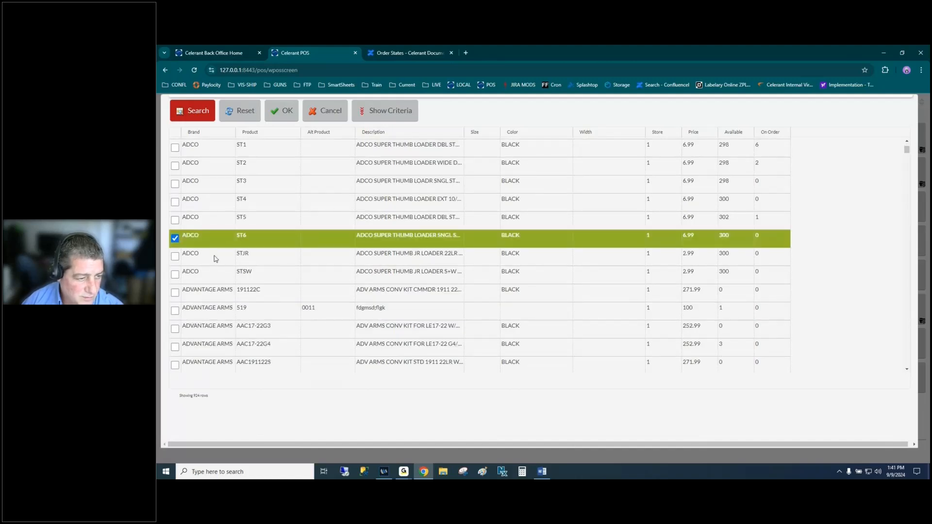
click(279, 110)
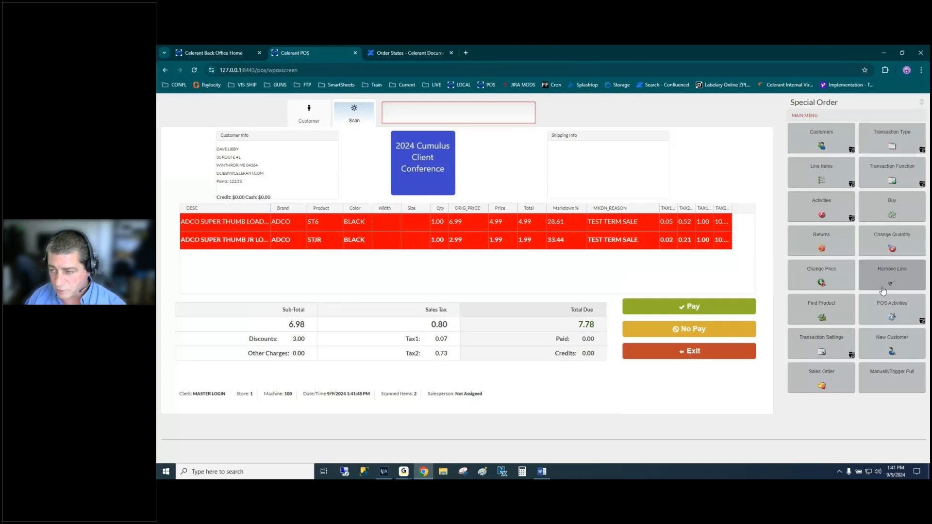
- Ship via SHIPPING to the customer's first address with 7.99 freight, making 15.79 due
click(838, 344)
click(898, 145)
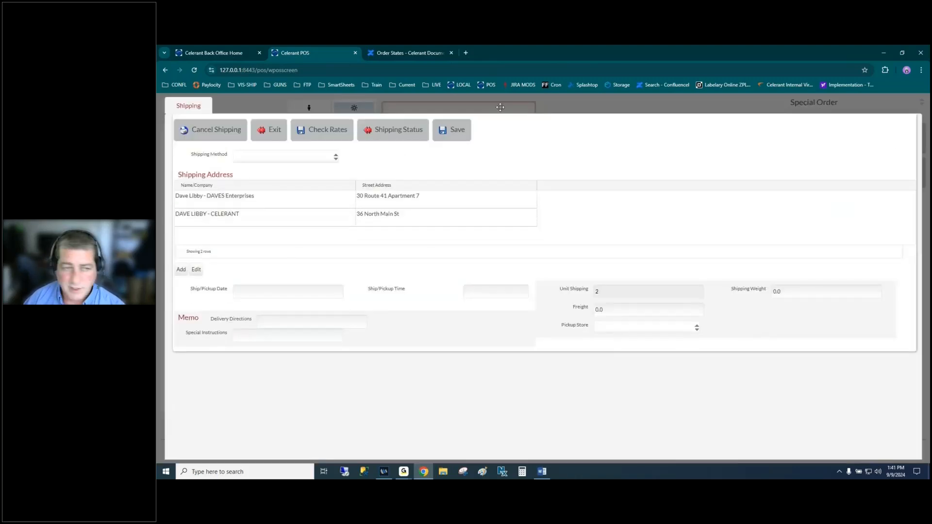
click(290, 159)
click(281, 206)
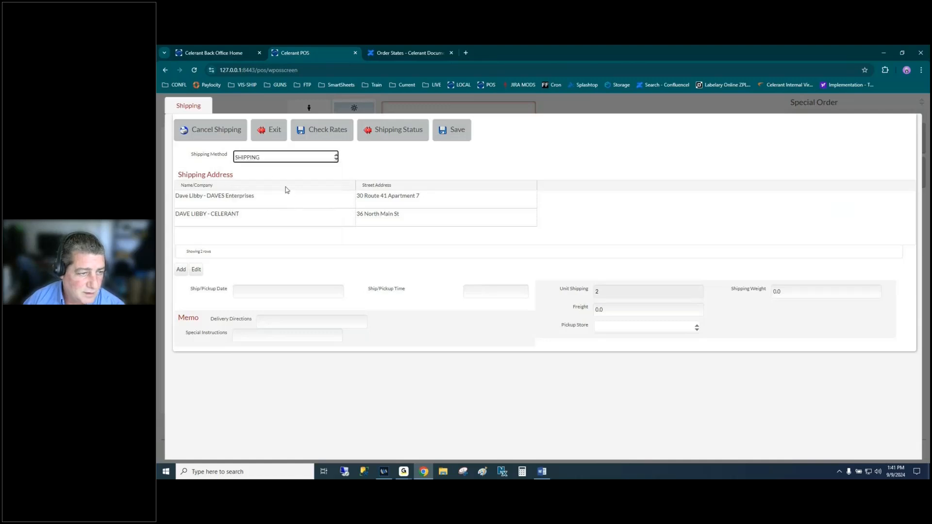
click(286, 199)
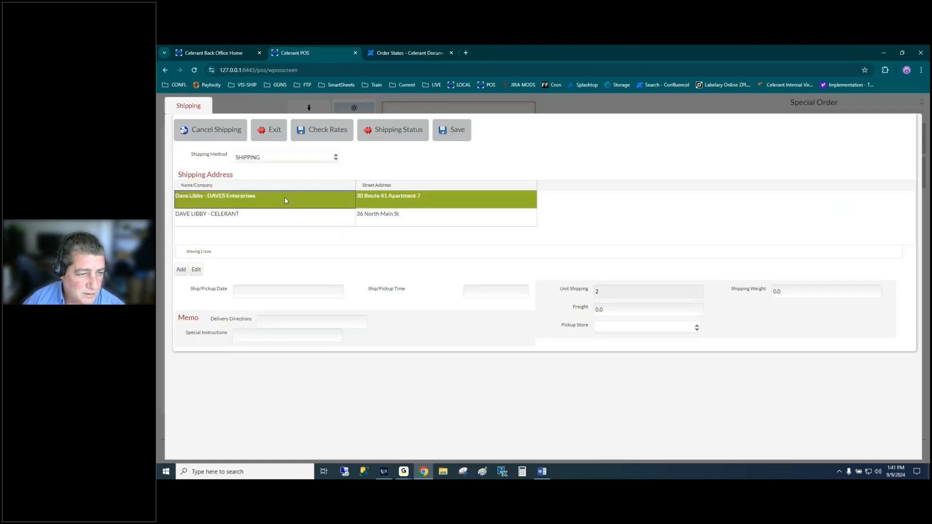
click(628, 310)
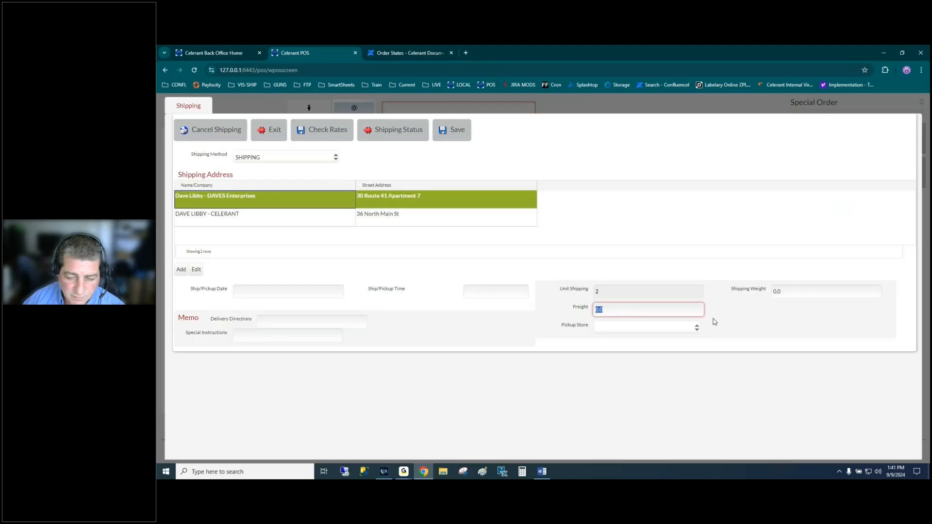
text(7.99)
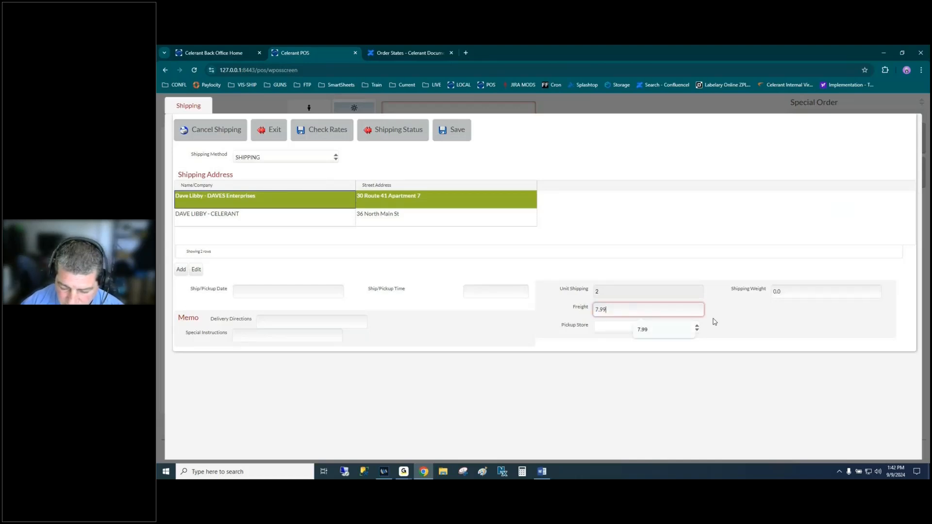
key(Tab)
click(458, 130)
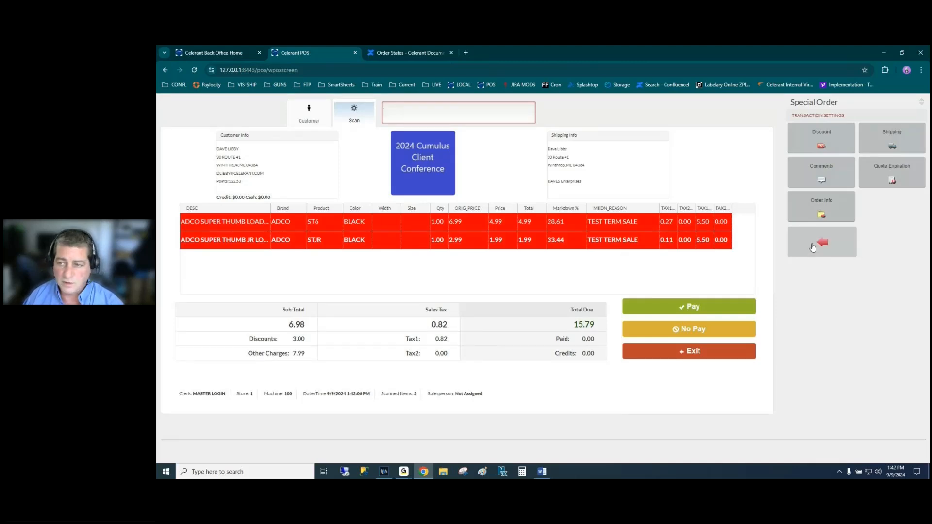
- Save the 15.79 special order with No Pay and No Print, leaving a 0.00 sale
click(813, 247)
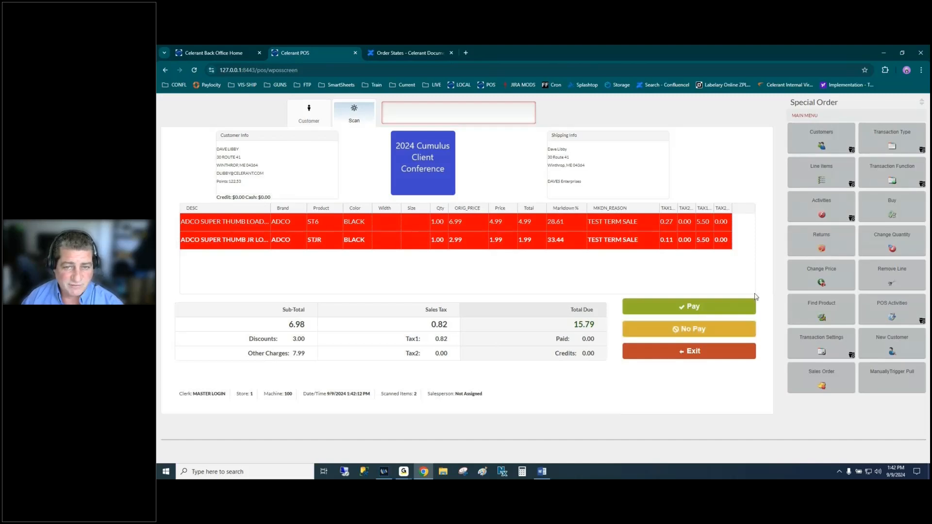
click(692, 329)
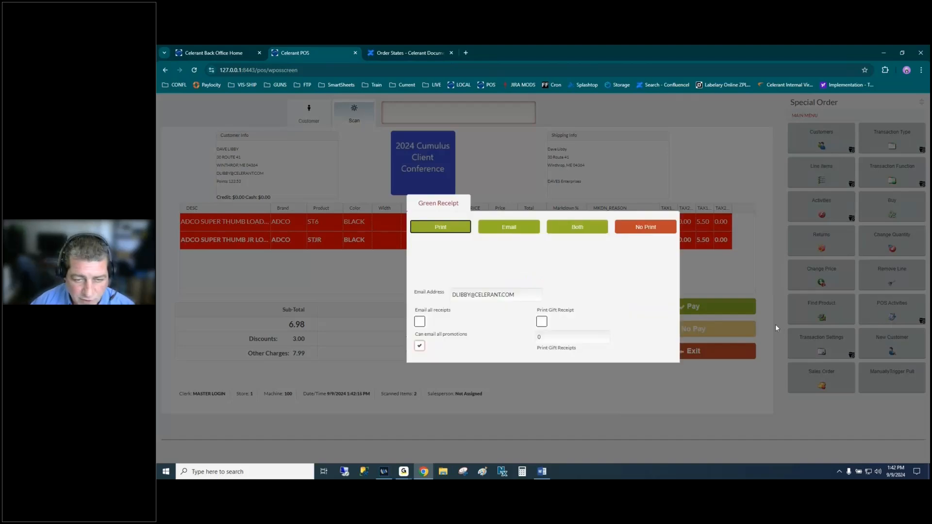
click(651, 227)
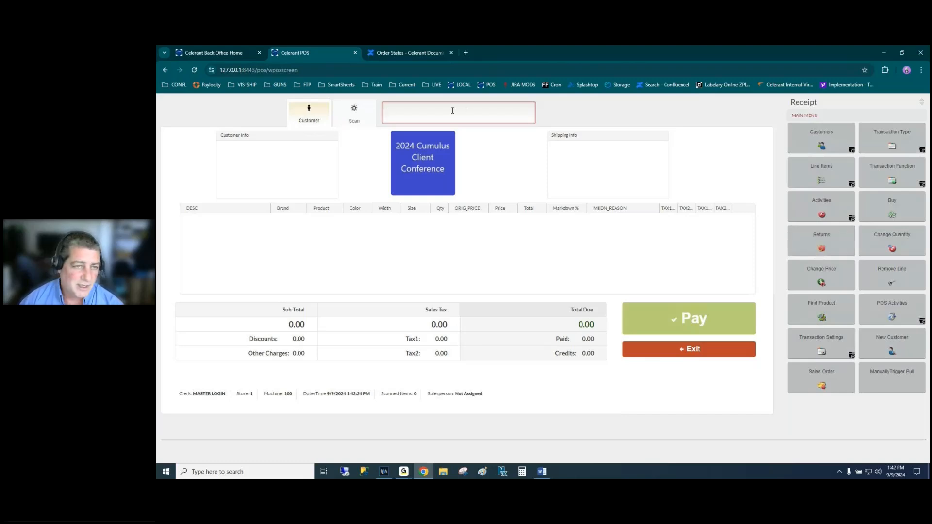
- Look up the customer and load their 15.79 special order from 09/09/2024 as a Layaway/SO Installment
text(bby)
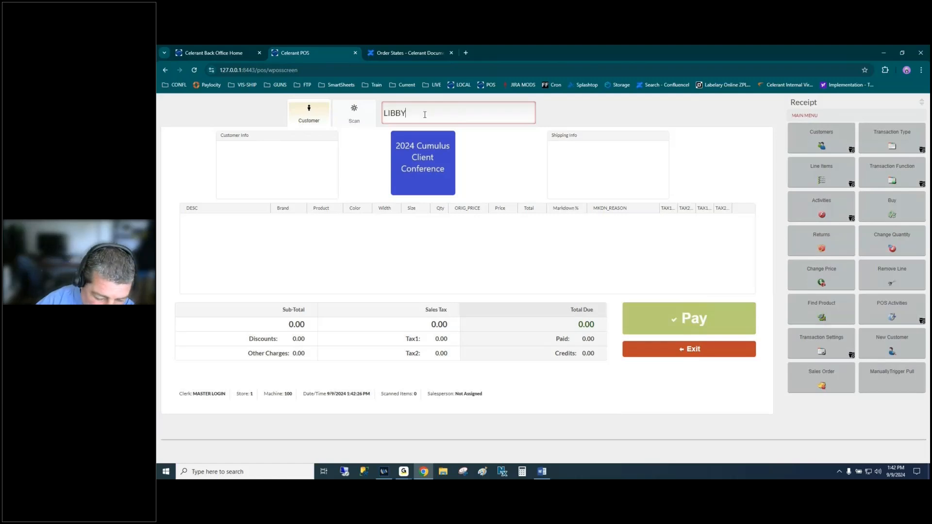
key(Return)
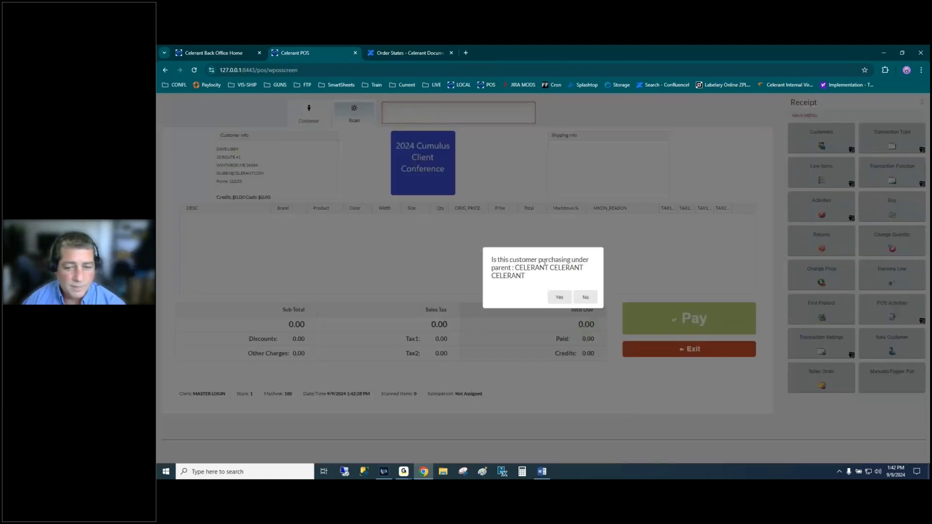
click(584, 297)
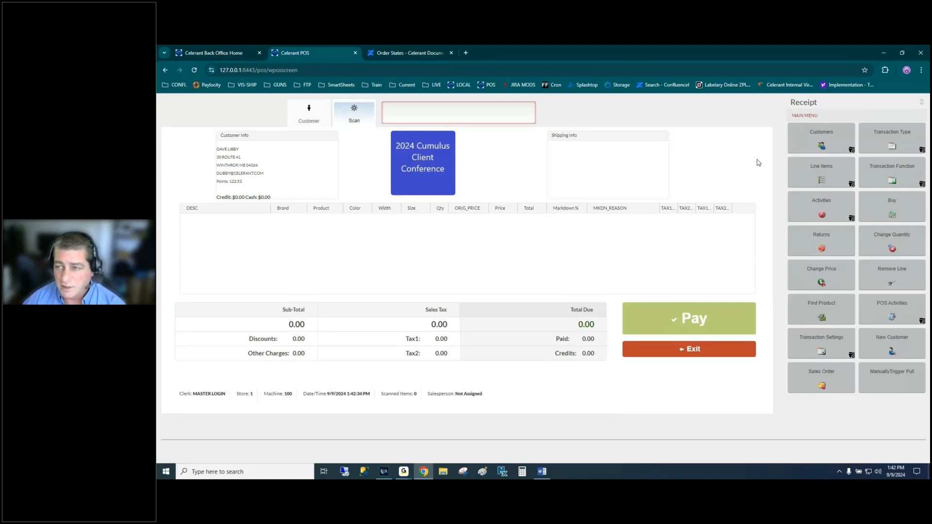
click(896, 136)
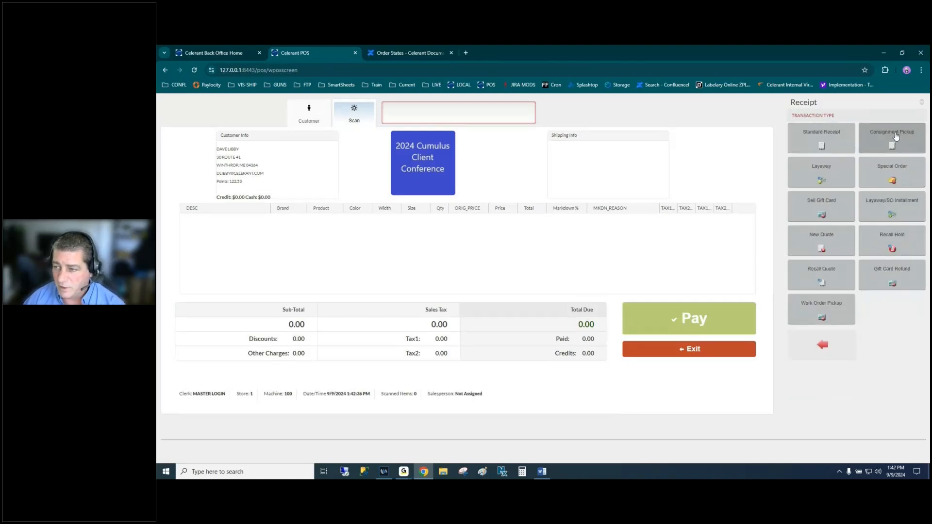
click(883, 207)
click(335, 220)
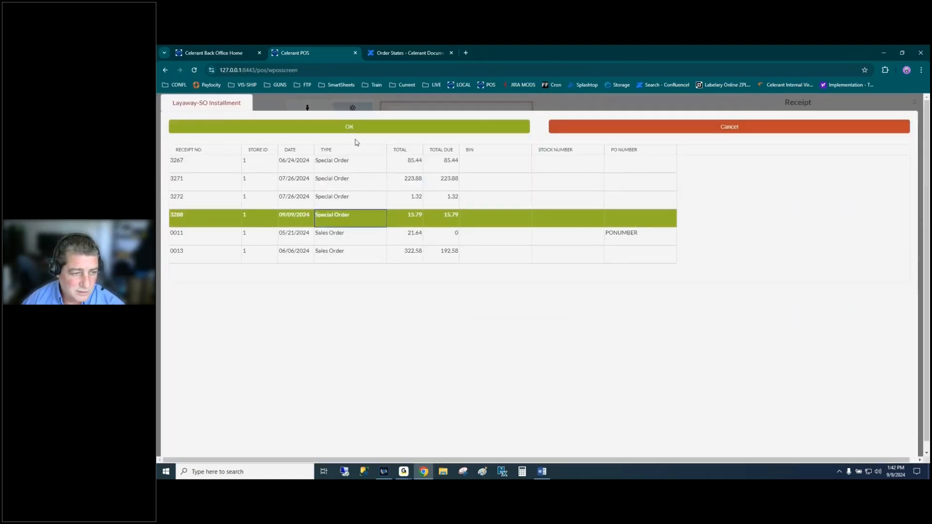
click(364, 126)
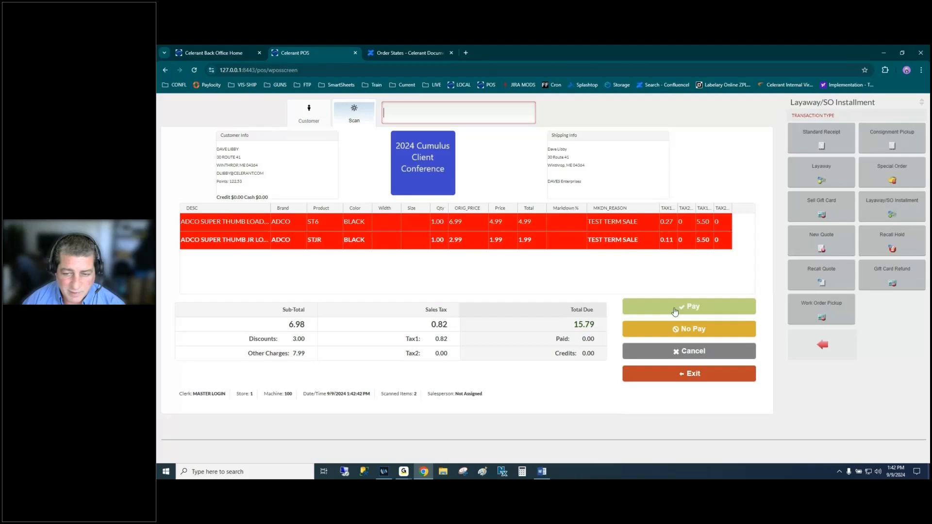
- Pay 15.79 in cash and close the transaction as picked up without a receipt
click(675, 311)
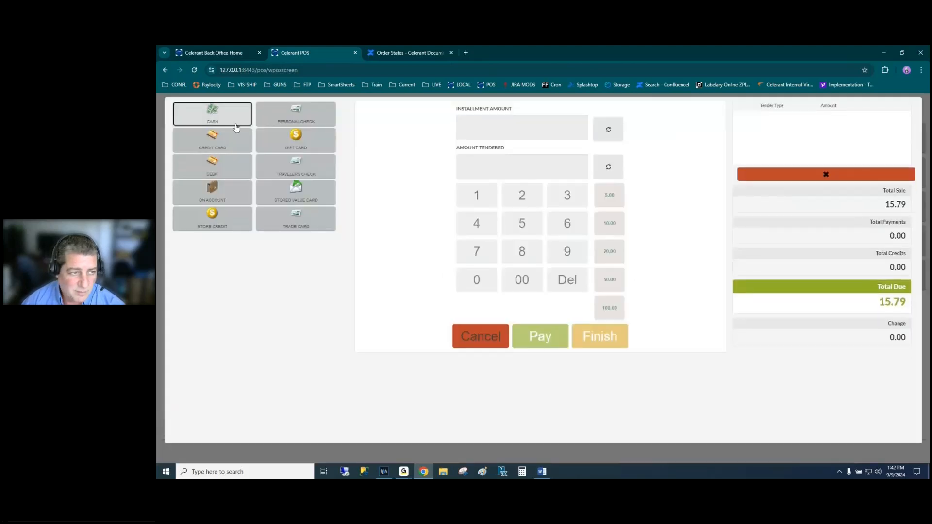
click(236, 124)
click(472, 164)
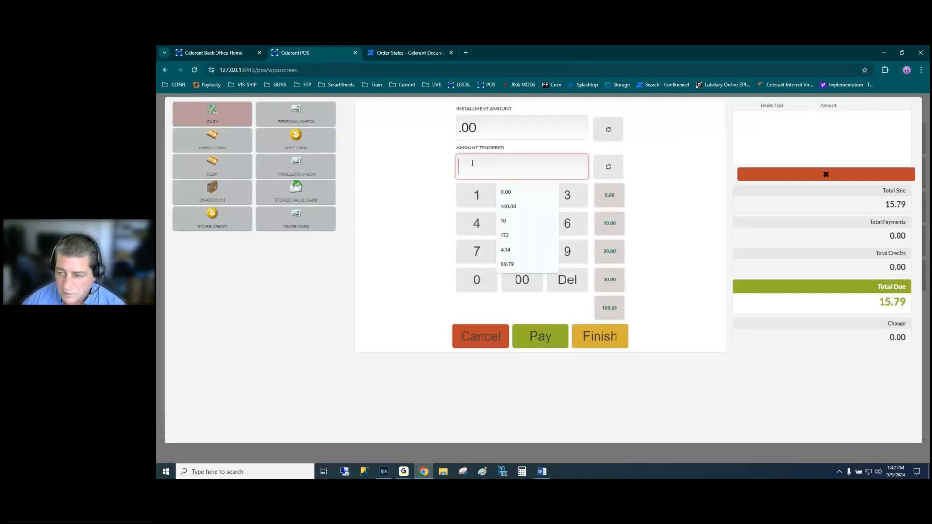
text(15.79)
key(Tab)
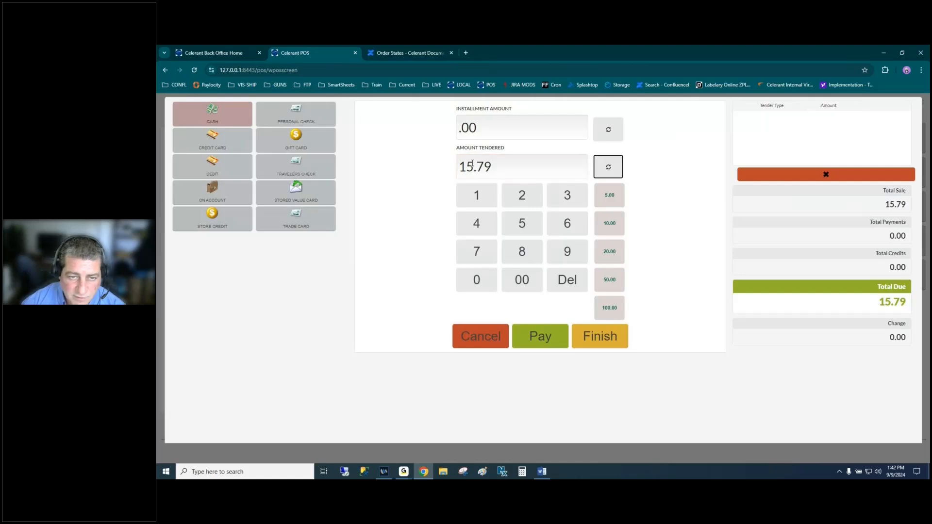
click(540, 334)
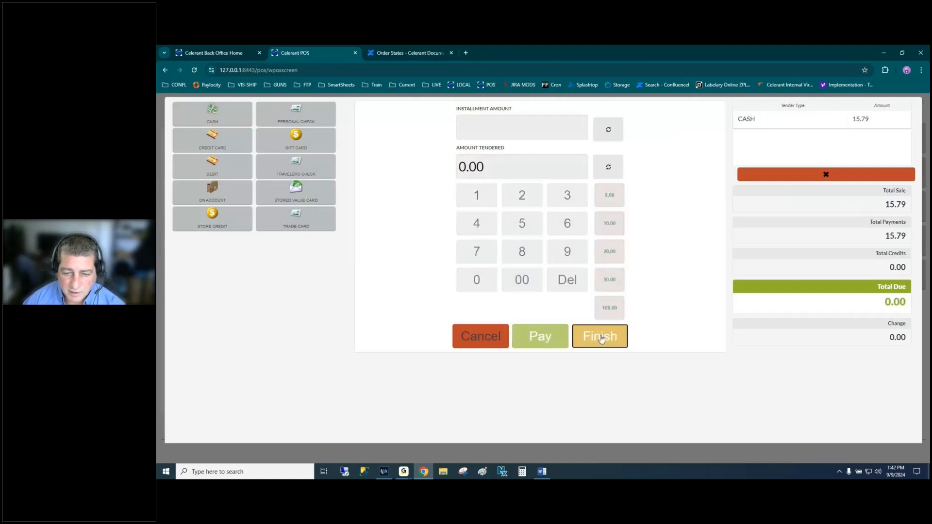
click(601, 338)
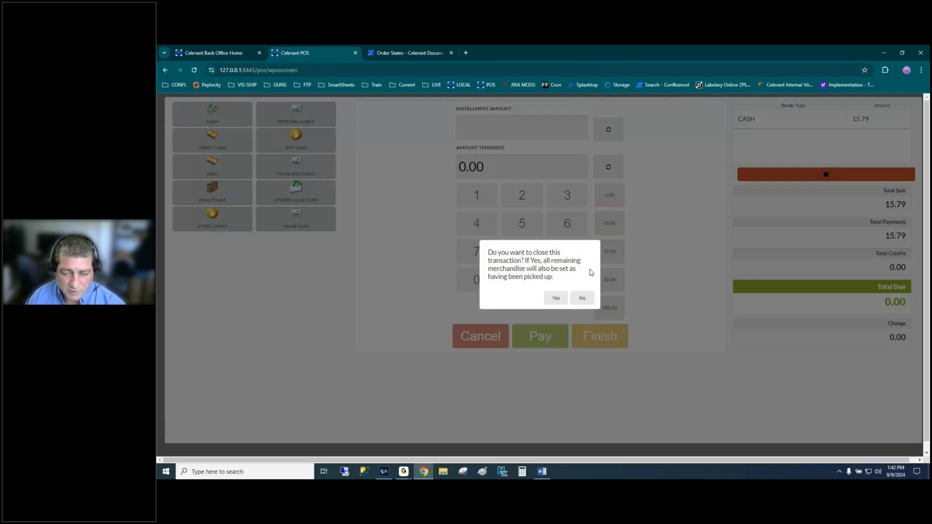
click(580, 300)
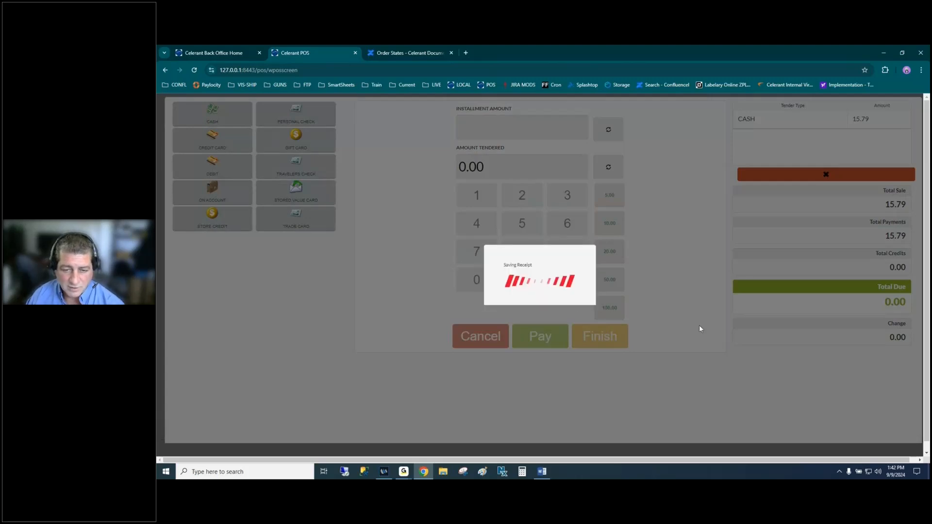
click(638, 225)
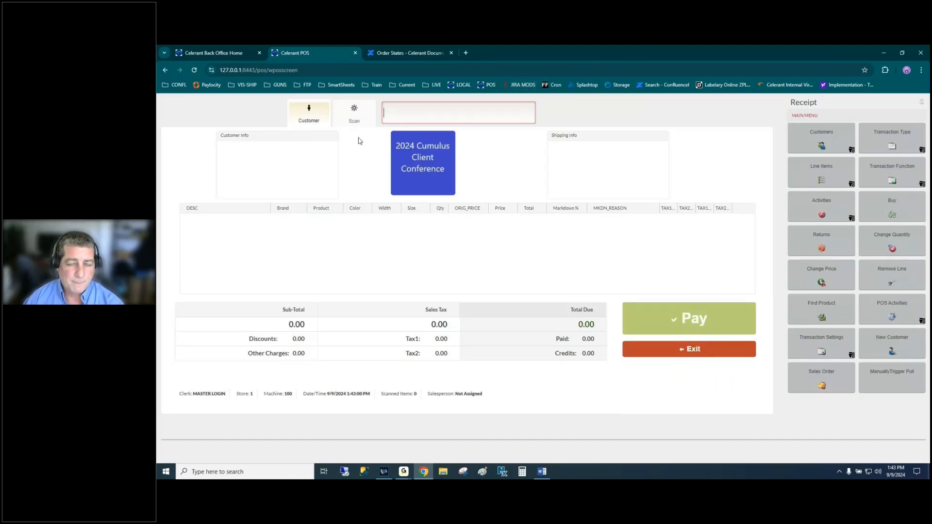
- Print the pick ticket for web order 3288 from the Picking Tickets list, then close the ticket and the list
click(208, 51)
click(227, 341)
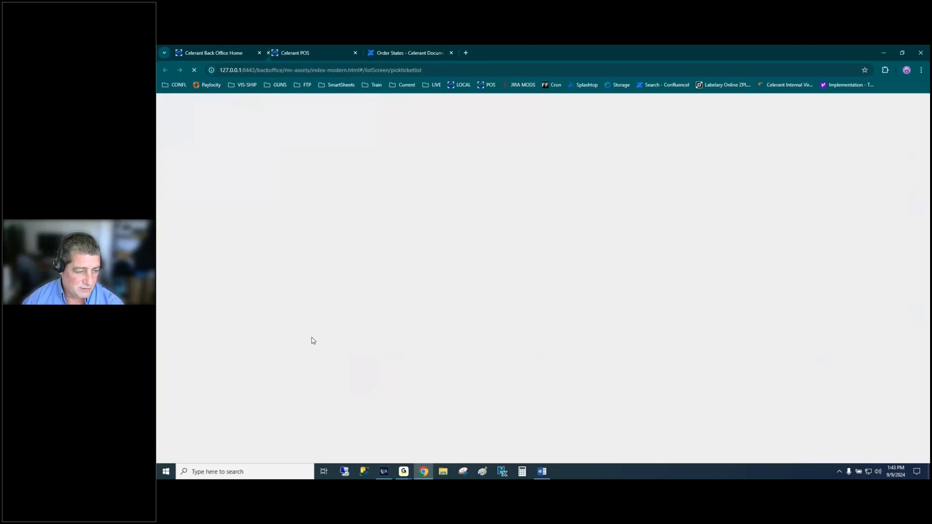
click(523, 369)
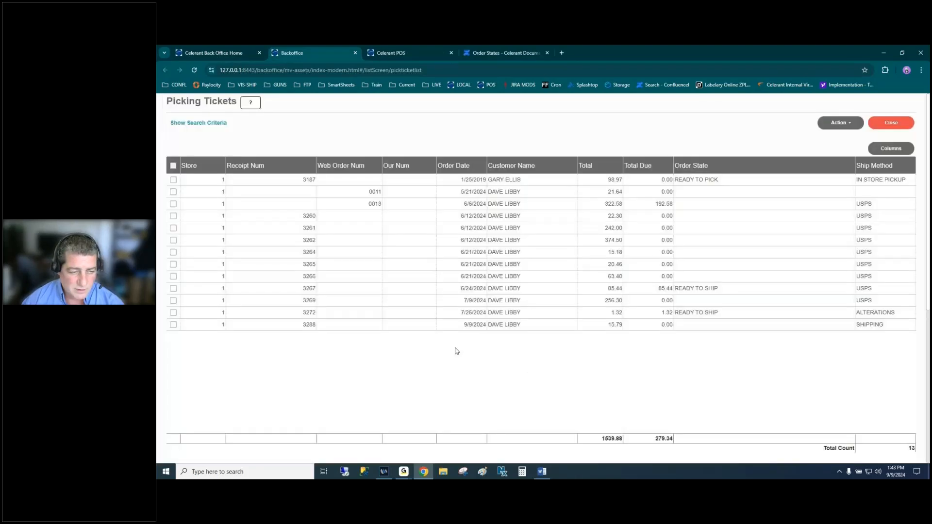
click(490, 325)
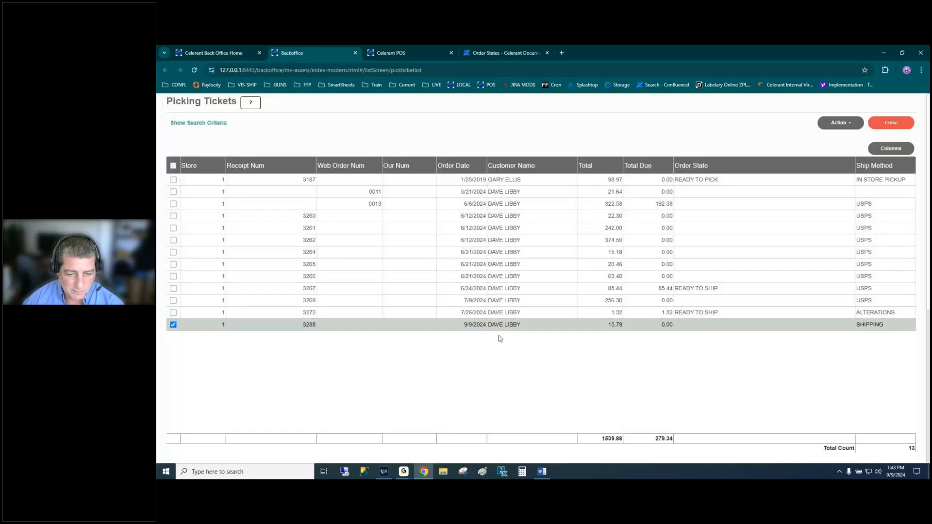
click(839, 122)
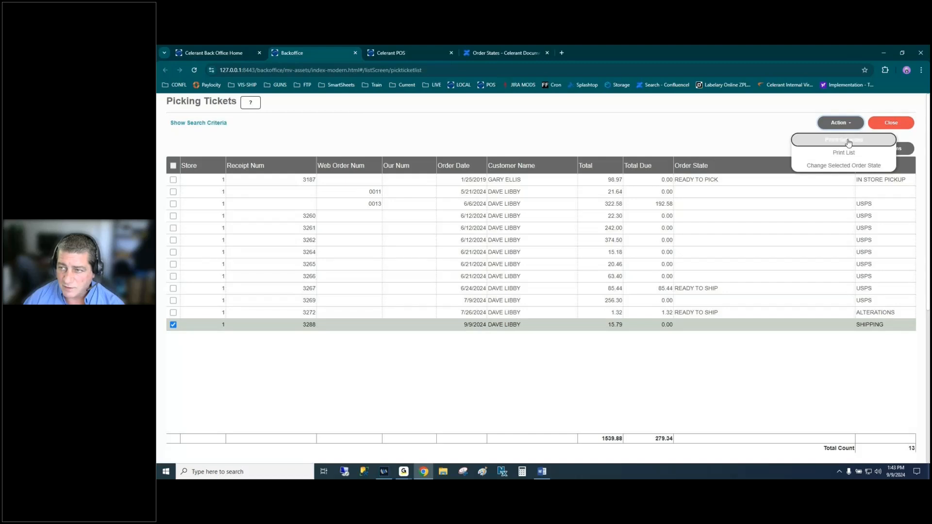
click(857, 148)
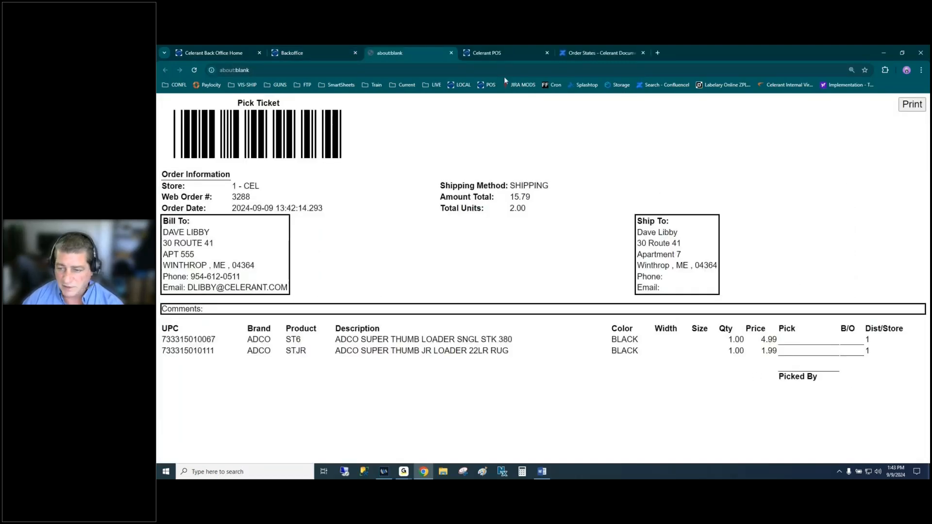
click(451, 52)
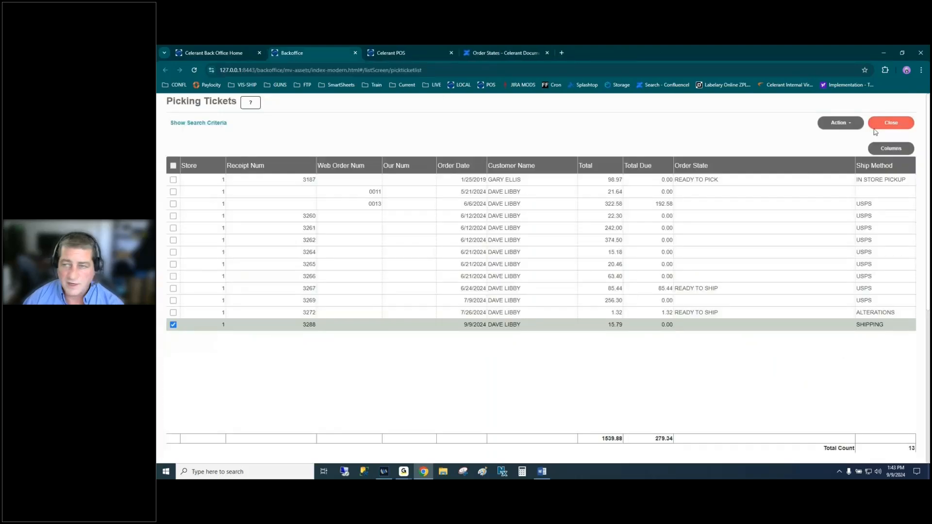
click(887, 124)
- Start Do Shipping for order 3288 from the Ship Customer Orders list
click(200, 51)
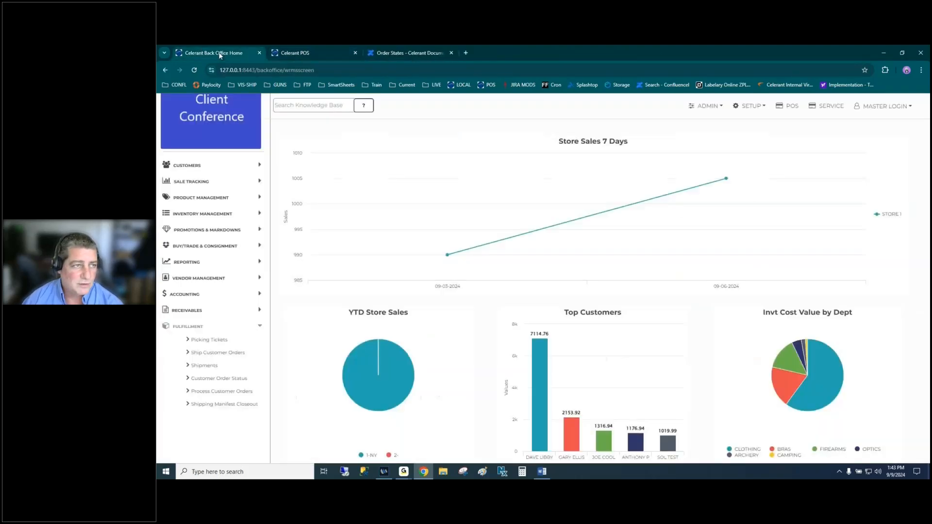
click(222, 353)
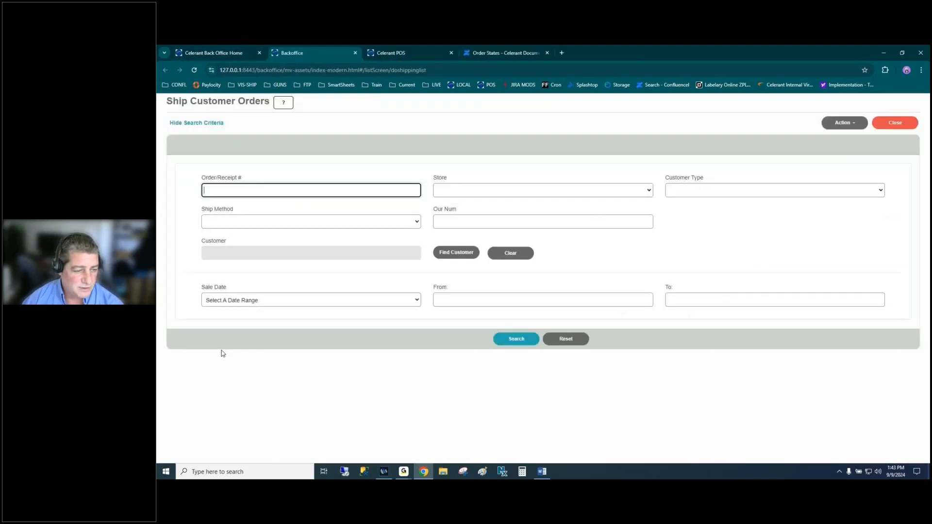
click(518, 338)
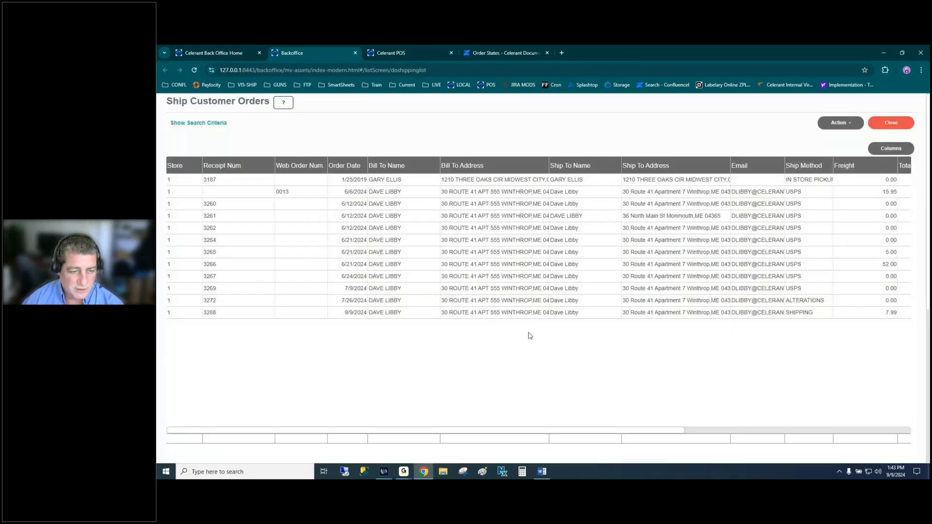
click(267, 312)
click(840, 123)
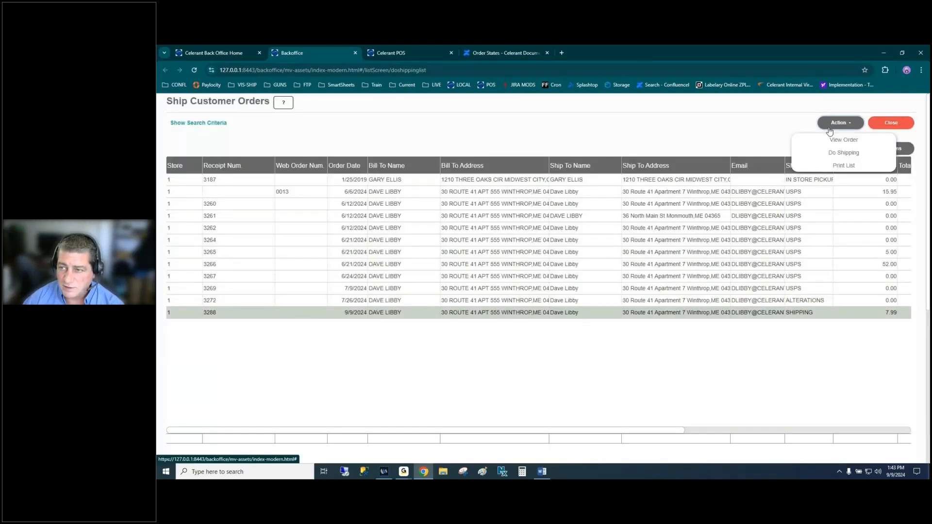
click(849, 154)
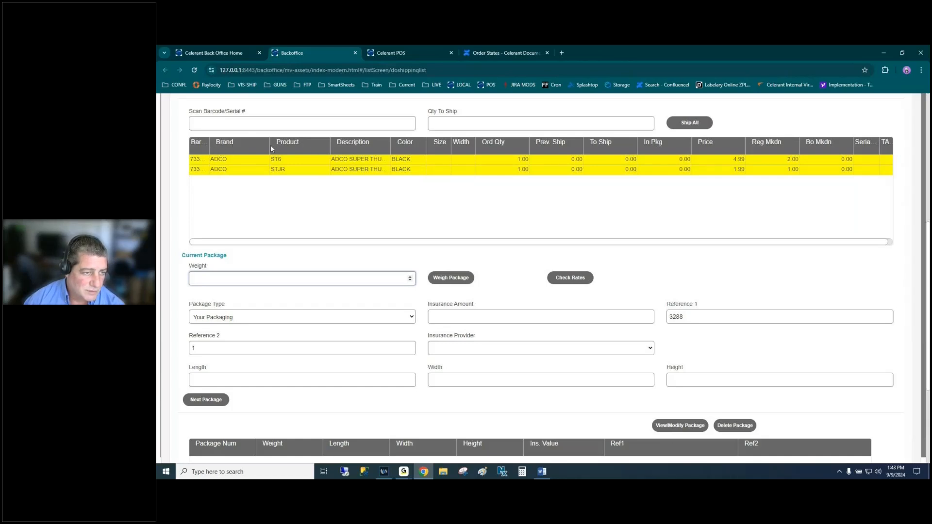
- Ship 1 ST6 and 1 STJR with a 5.00 package weight and finish packing
click(207, 159)
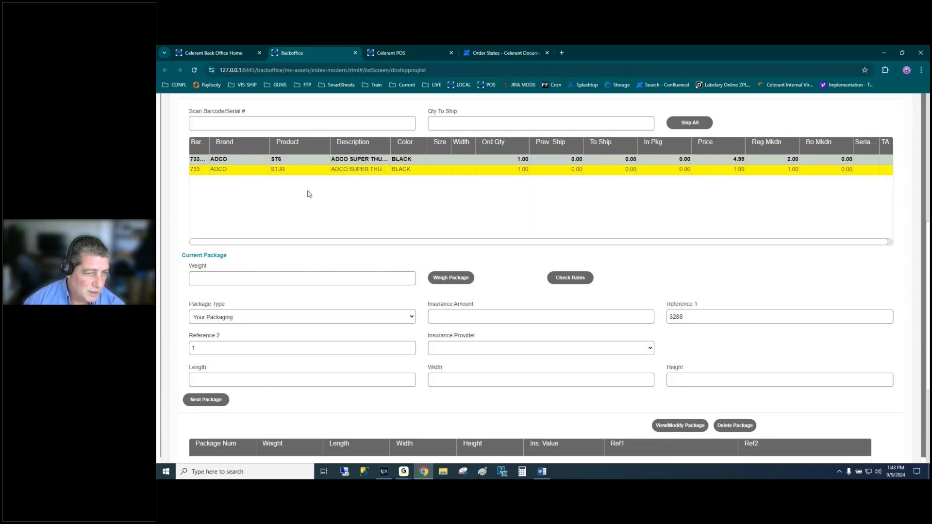
click(620, 160)
text(1)
click(616, 171)
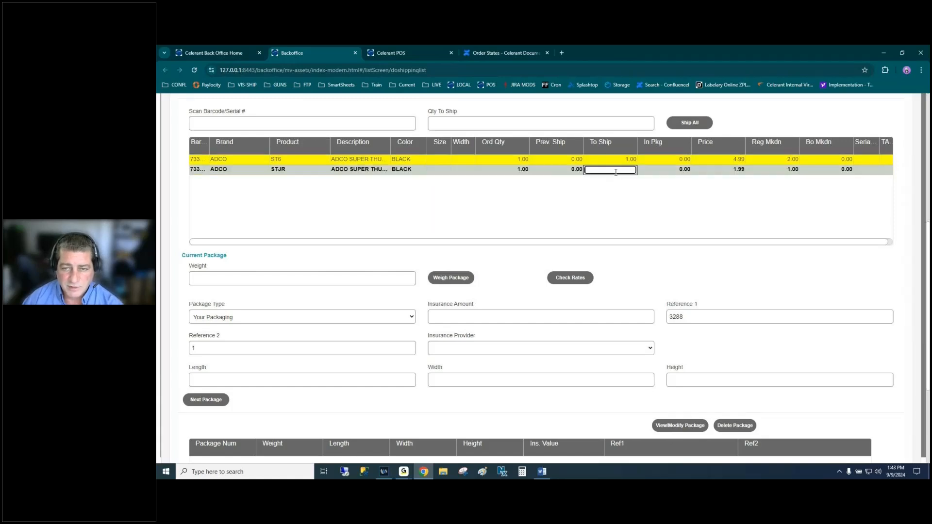
text(1)
key(Return)
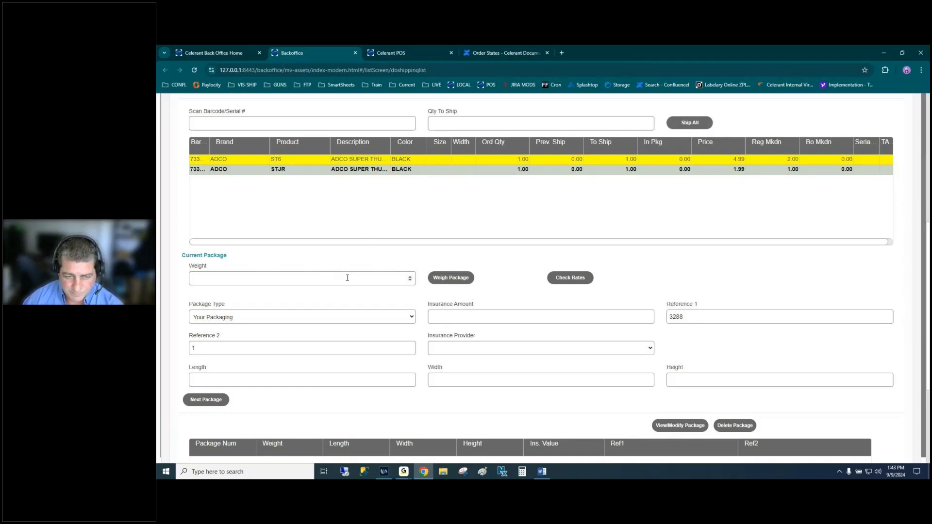
click(278, 279)
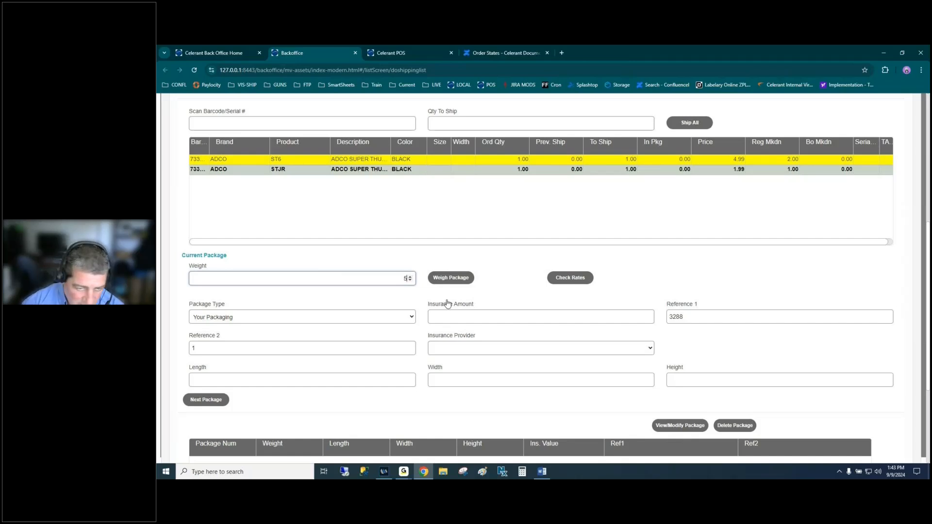
click(448, 304)
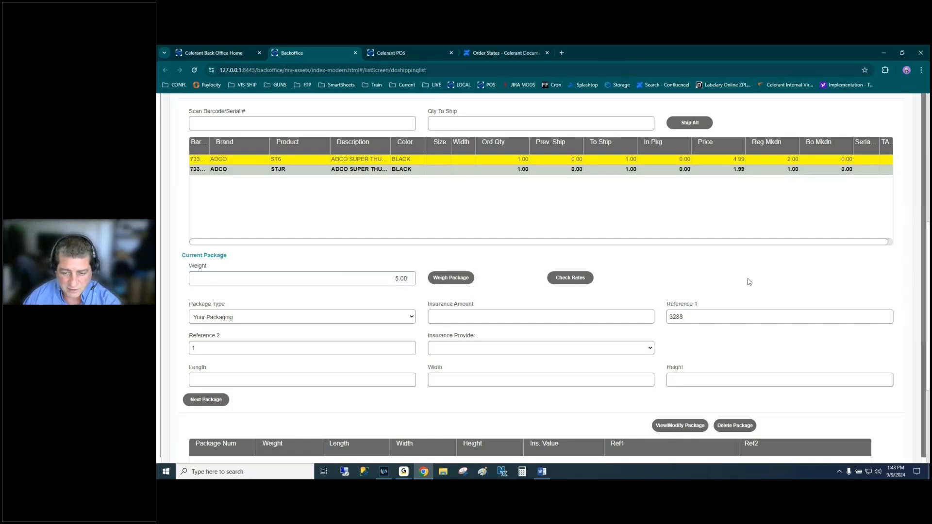
scroll(749, 281, up, 4)
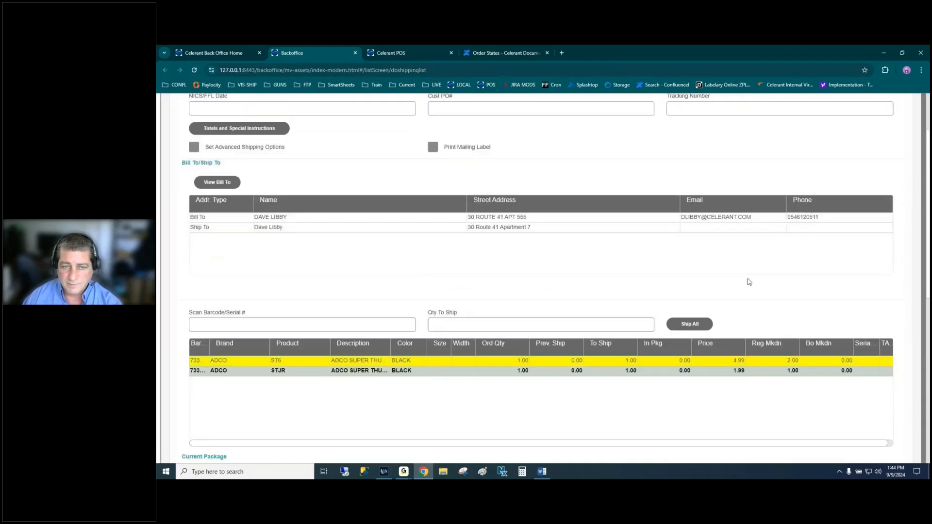
scroll(748, 282, up, 3)
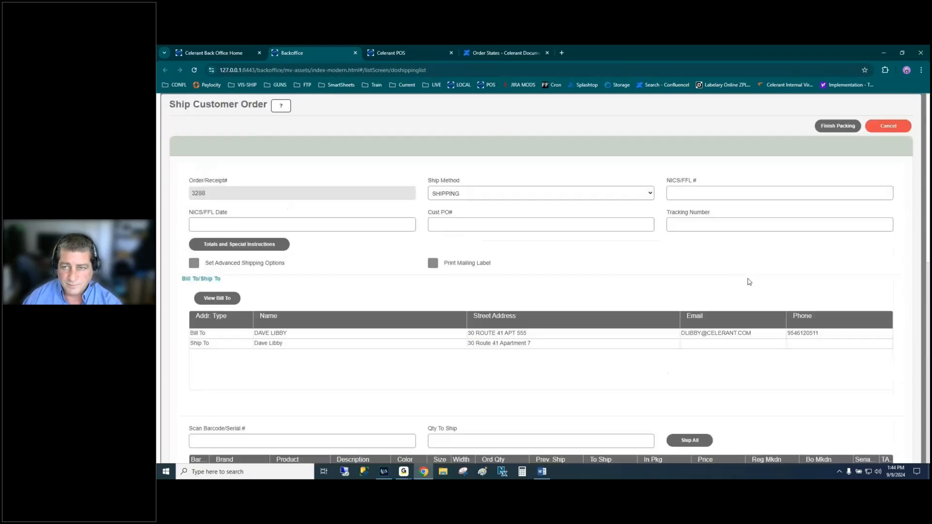
click(837, 128)
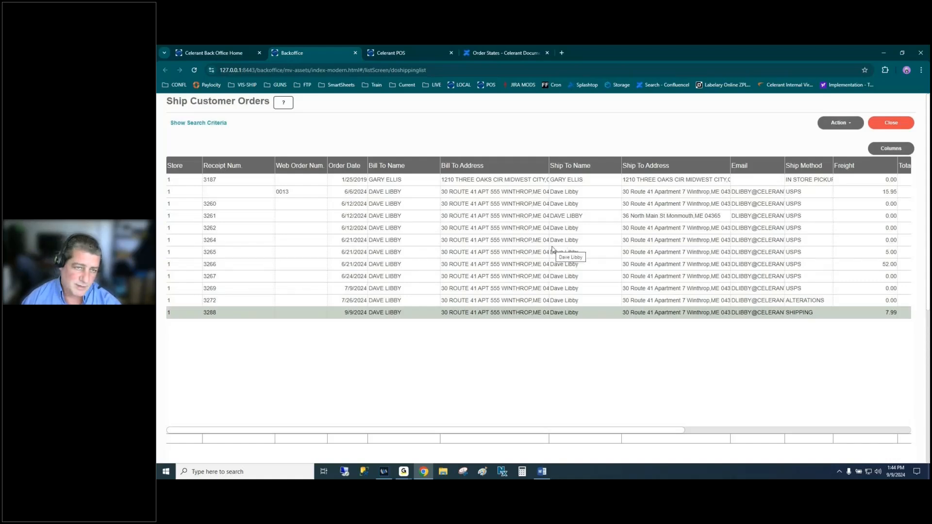
- Reprint shipment 3288's packing list from the Shipments list and send it to print
click(881, 125)
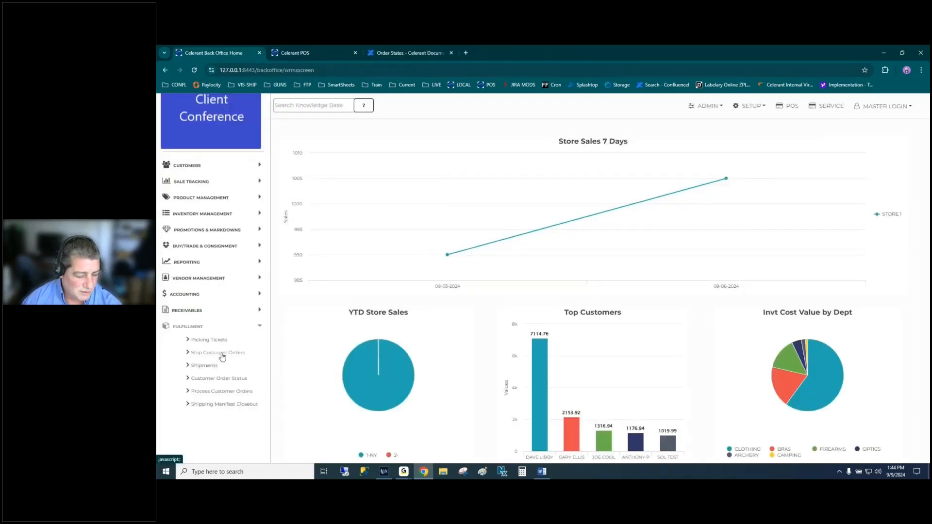
click(205, 366)
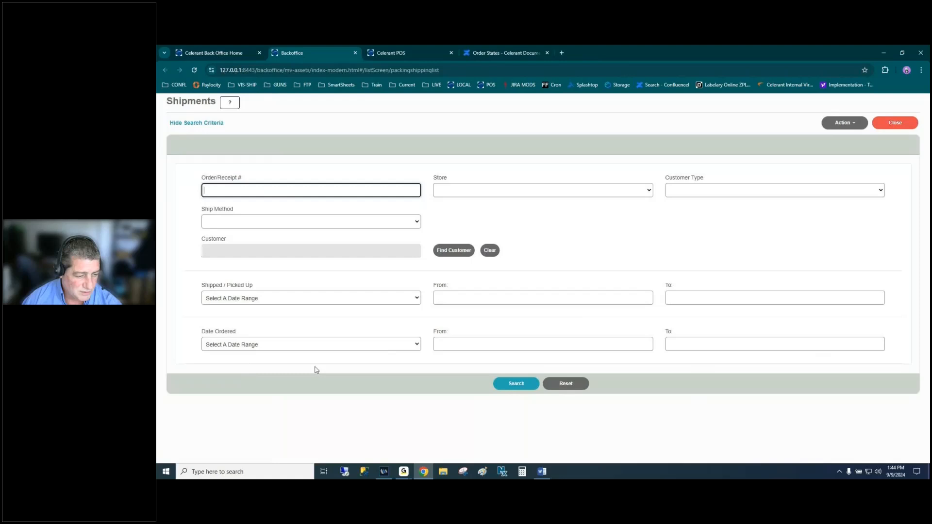
click(510, 385)
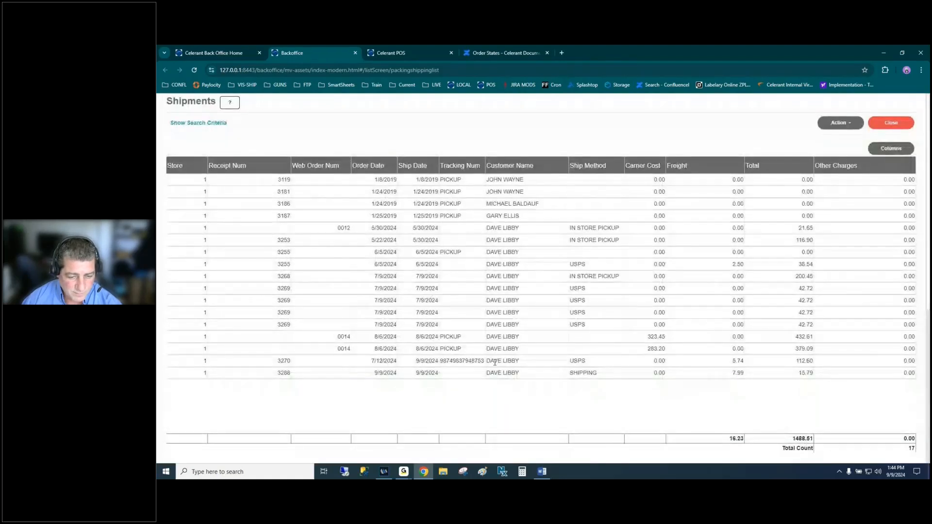
click(544, 374)
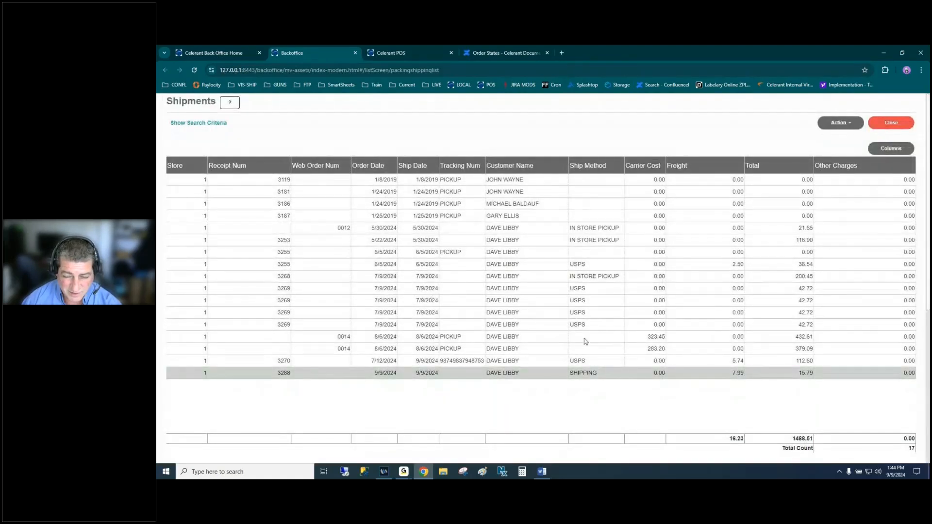
click(839, 123)
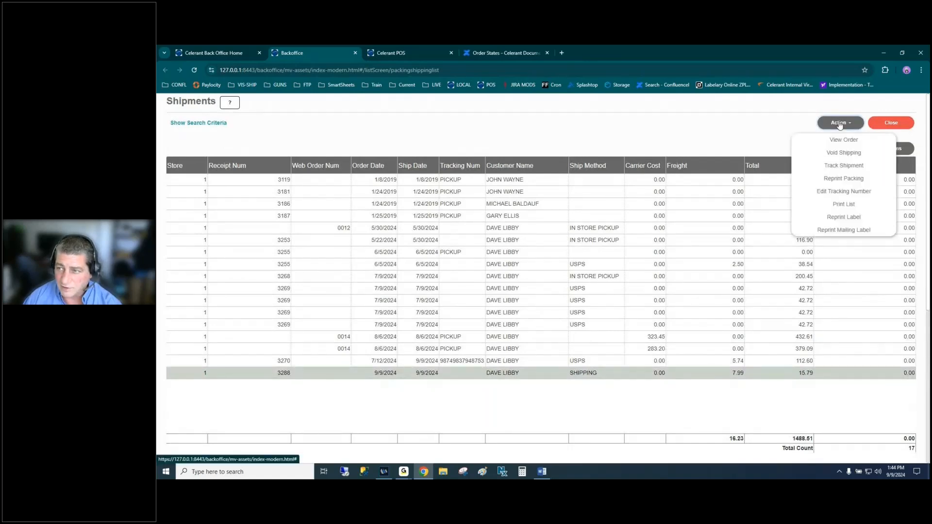
click(844, 179)
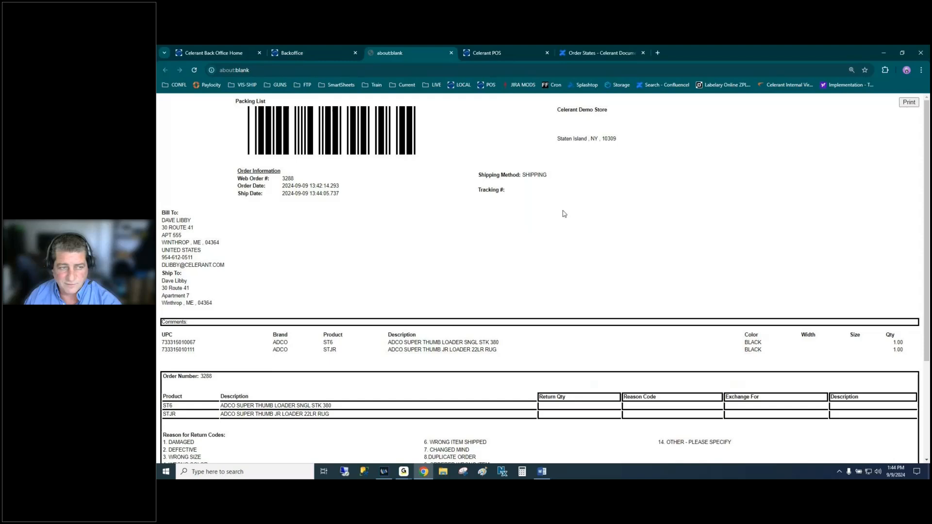
scroll(604, 198, down, 3)
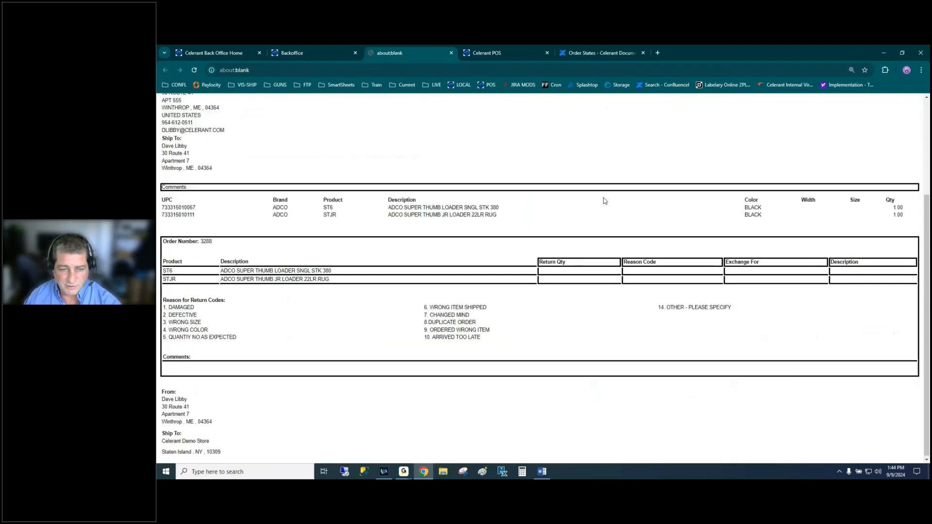
scroll(604, 198, up, 1)
scroll(604, 199, up, 2)
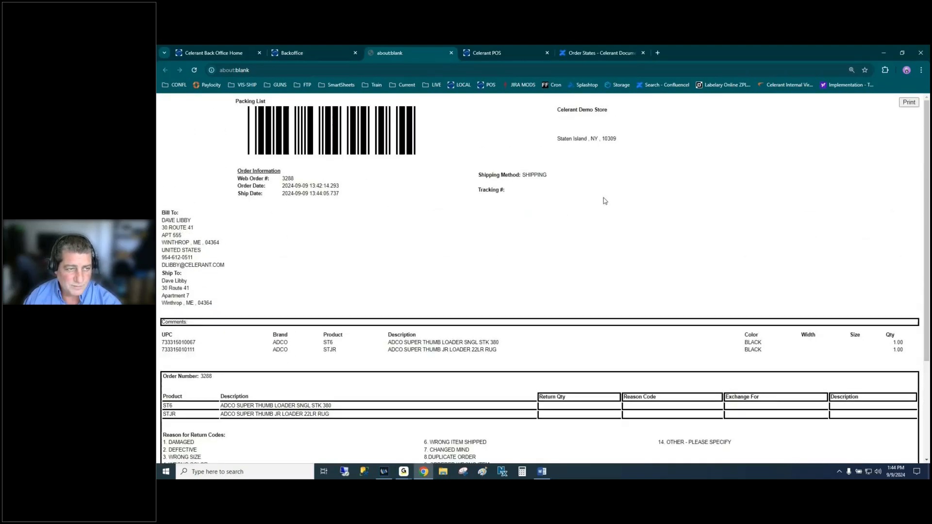
click(907, 103)
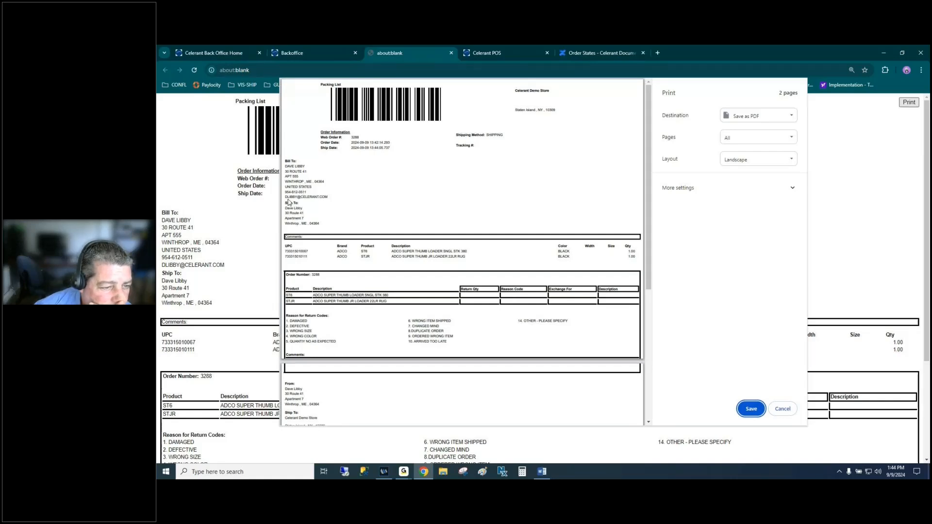
- Review the 2-page packing list preview for order 3288 and cancel the print
drag(285, 201, 327, 223)
click(380, 220)
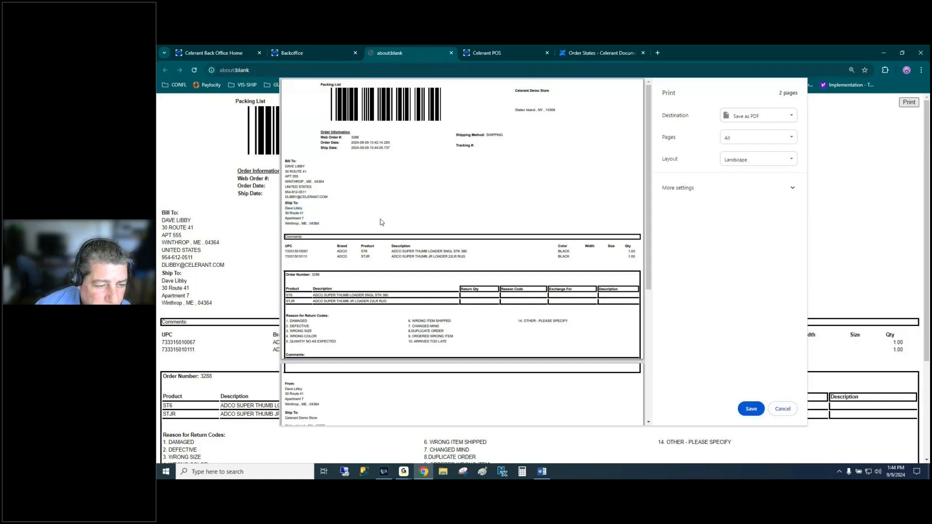
scroll(444, 311, down, 3)
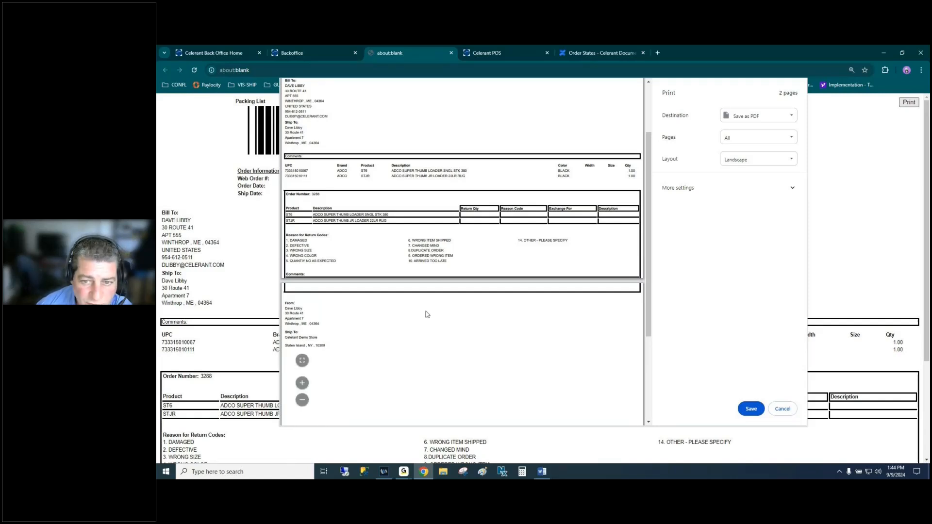
scroll(475, 277, up, 2)
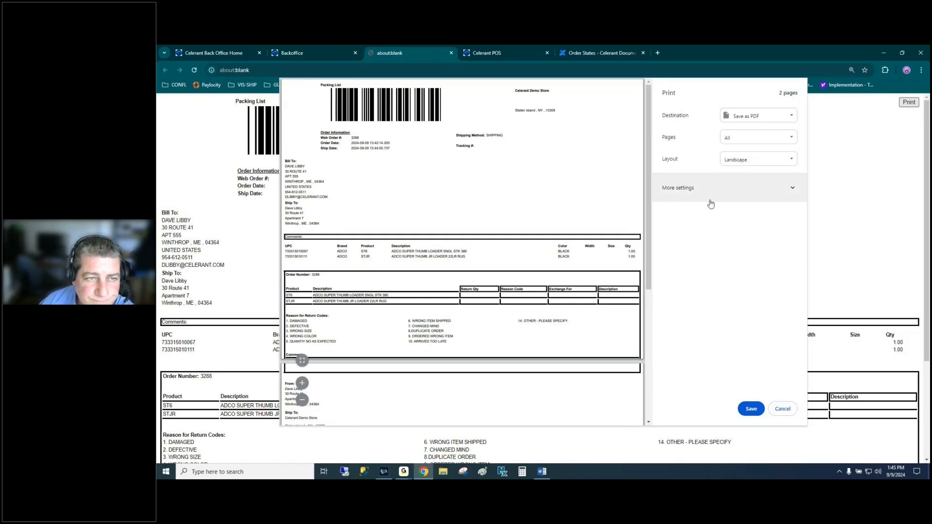
click(782, 410)
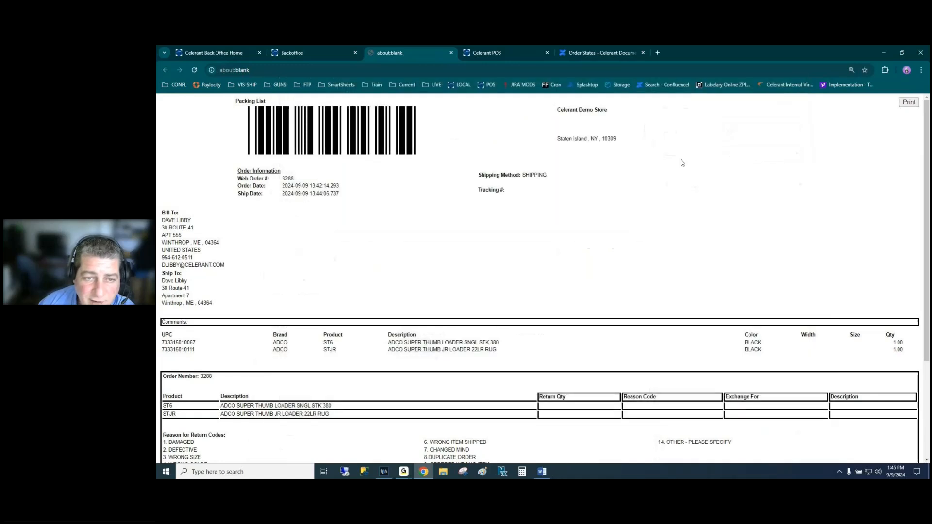
- Search all 17 shipments, select receipt 3288 and open its Action menu
click(451, 53)
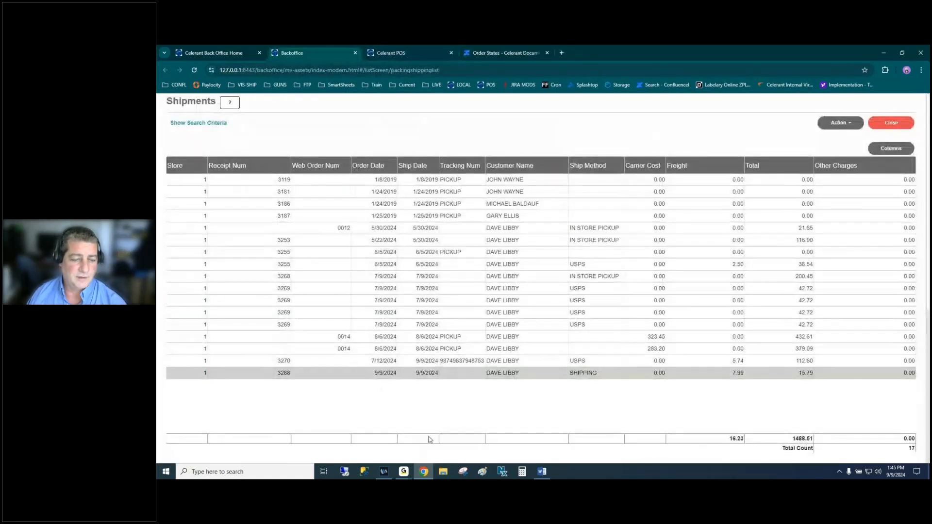
click(880, 128)
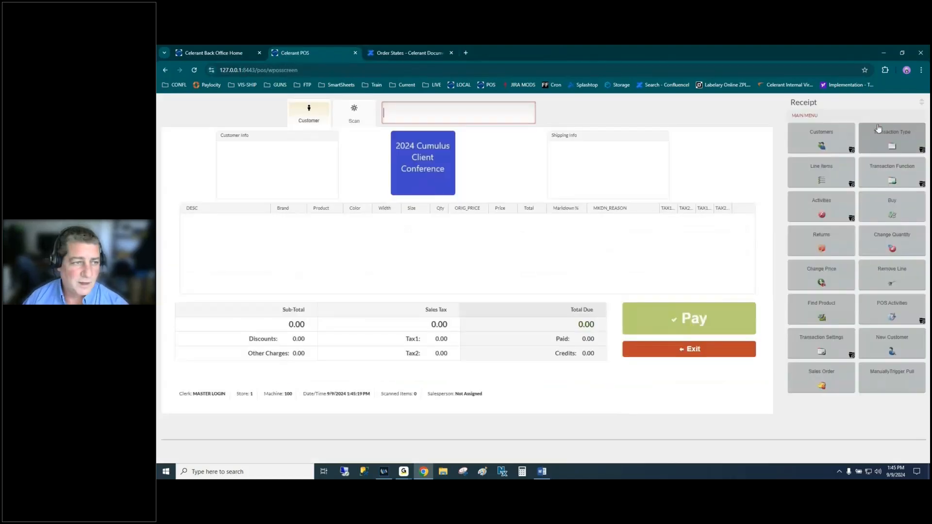
click(215, 54)
click(201, 365)
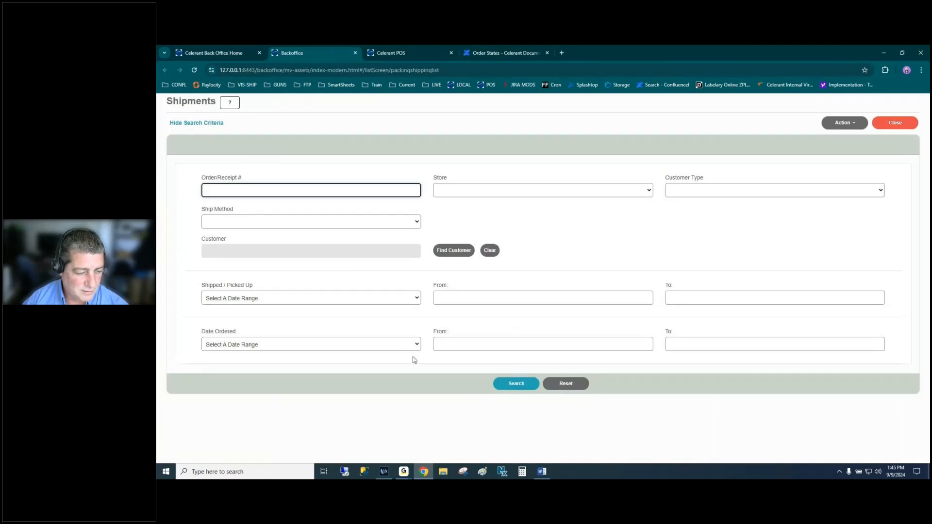
click(516, 384)
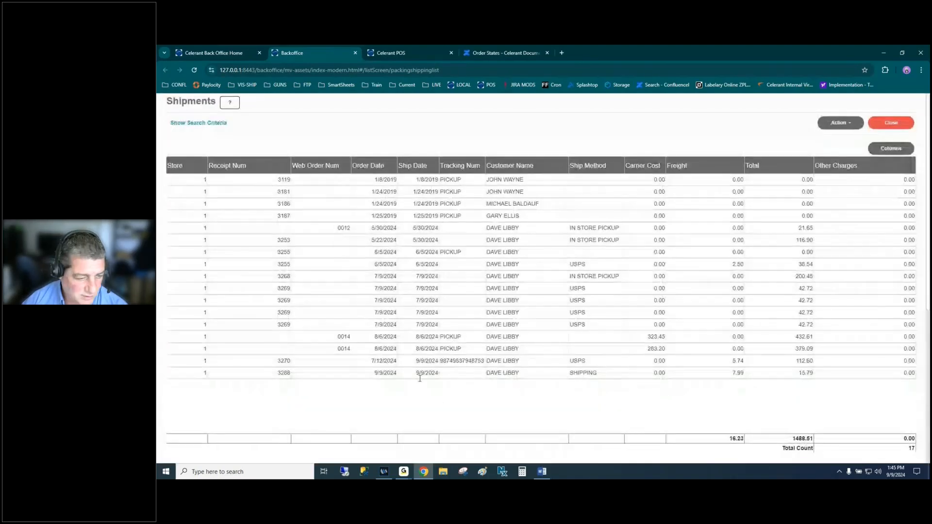
click(441, 375)
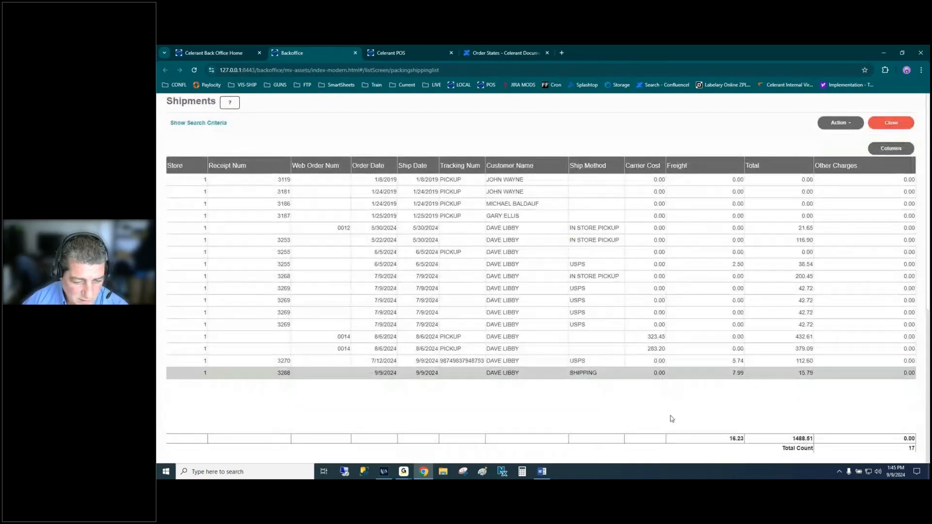
click(845, 125)
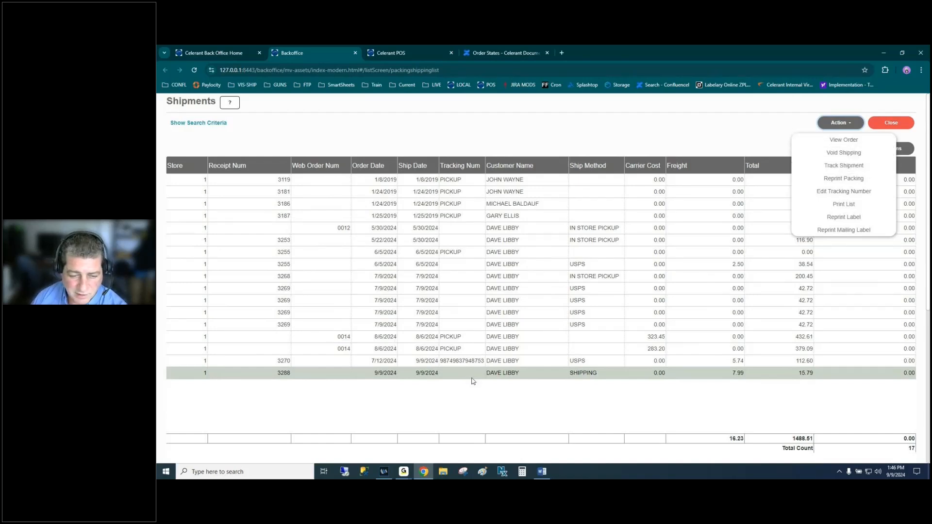
- Void the shipment for receipt 3270 and dismiss the missing label id error
click(461, 361)
click(837, 123)
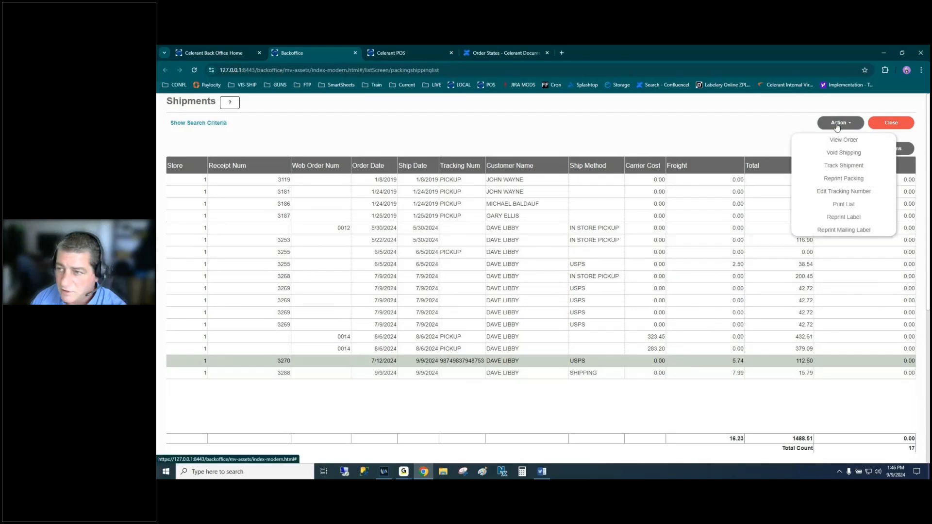
click(843, 153)
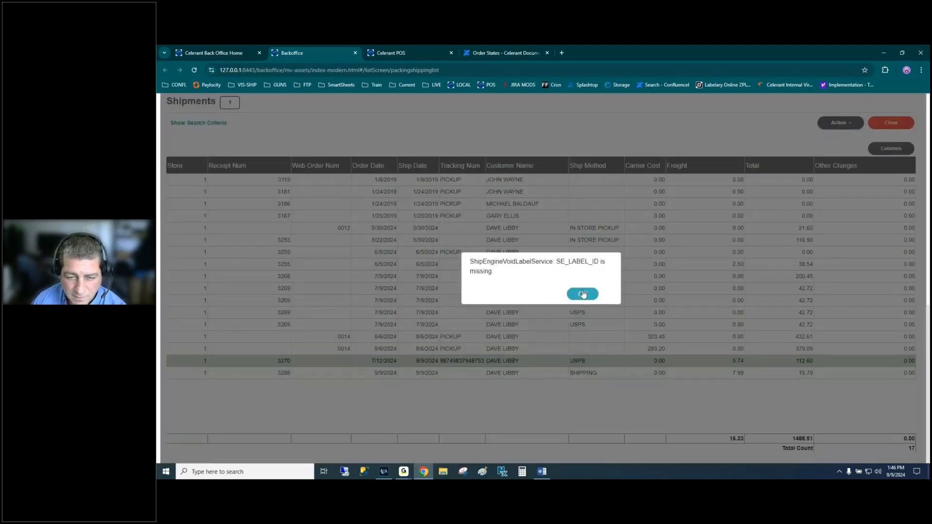
click(583, 294)
- Refresh the shipments search and widen Tracking Num to confirm 3270 reads VOID
click(207, 125)
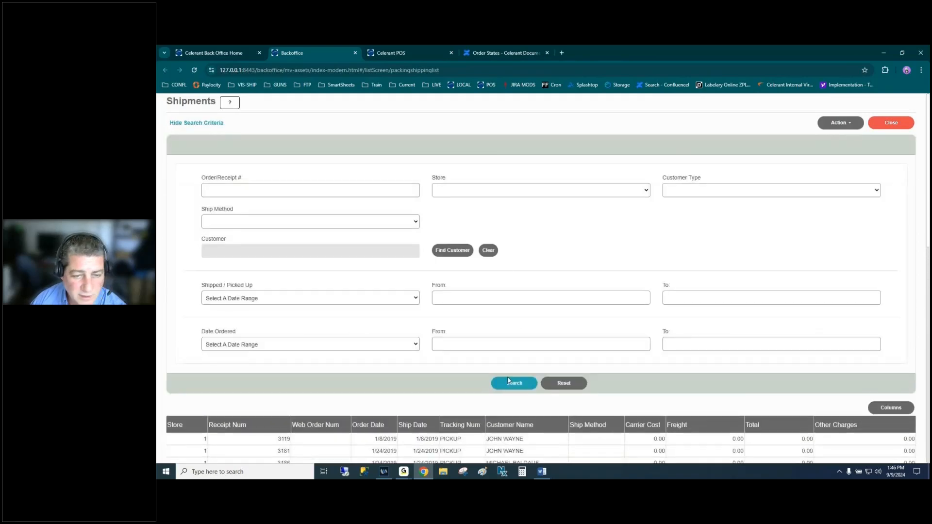
click(514, 383)
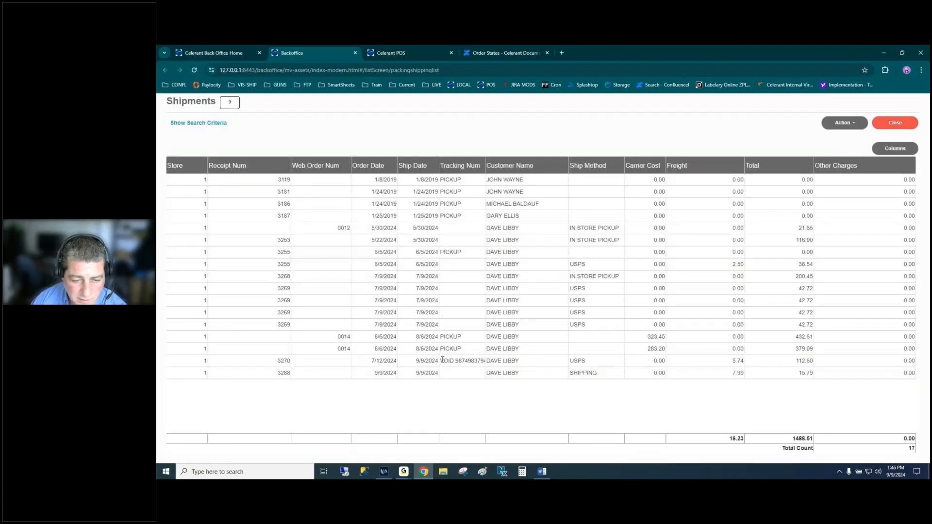
drag(440, 361, 454, 360)
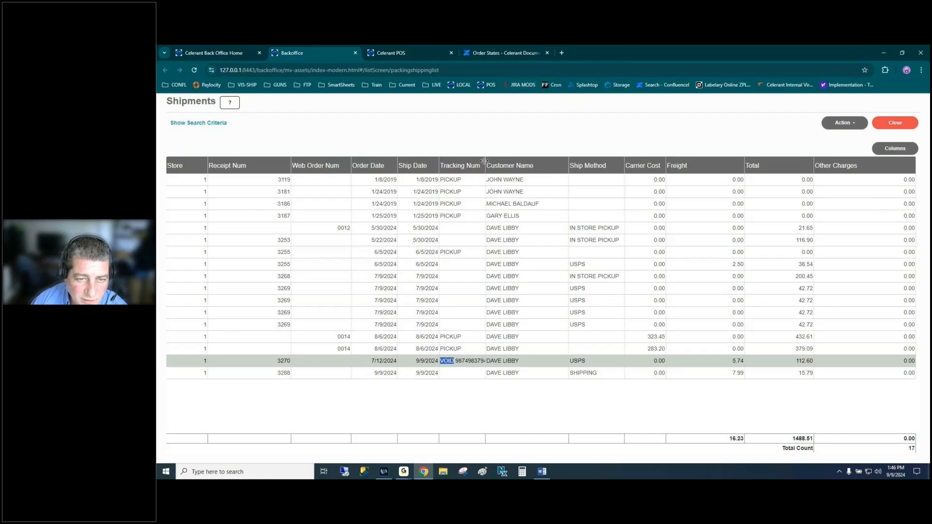
drag(483, 165, 536, 163)
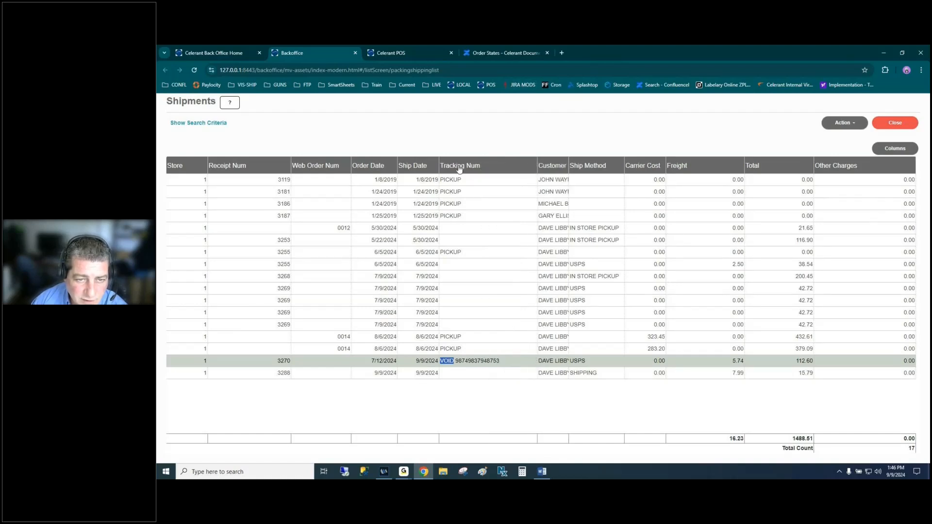
click(507, 374)
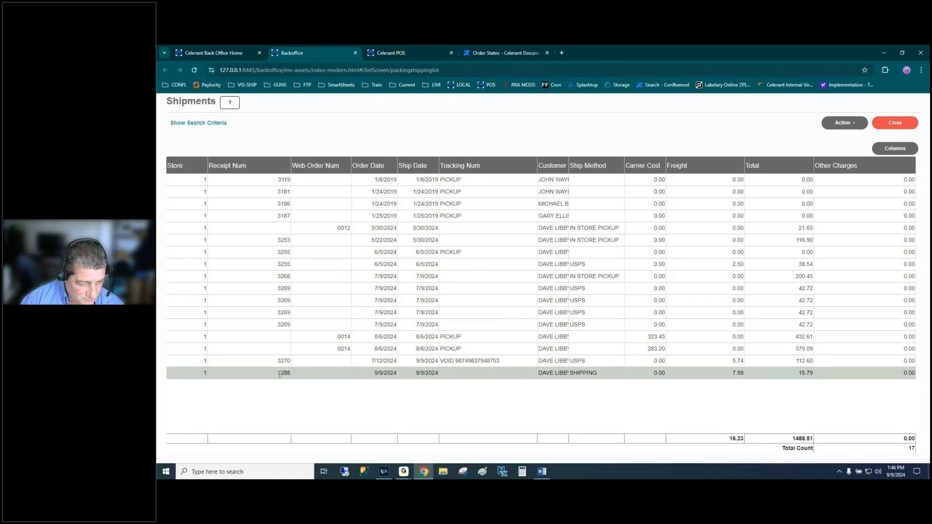
drag(279, 372, 290, 372)
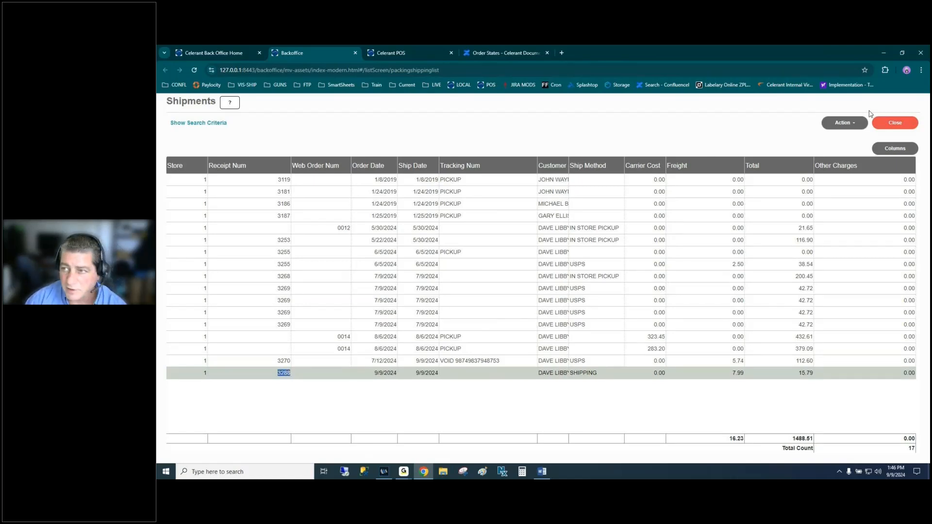
- Close the Shipments page, switch to Celerant POS and view Transaction Settings
click(891, 123)
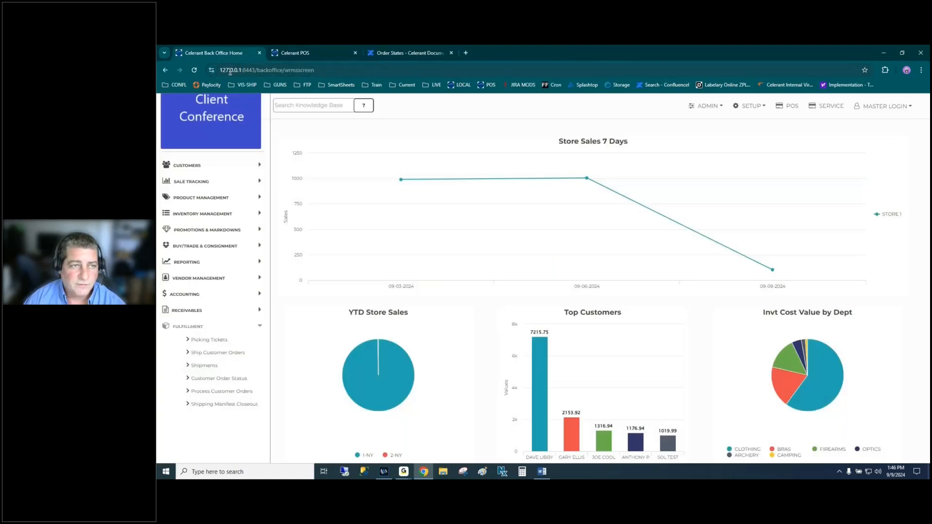
click(319, 54)
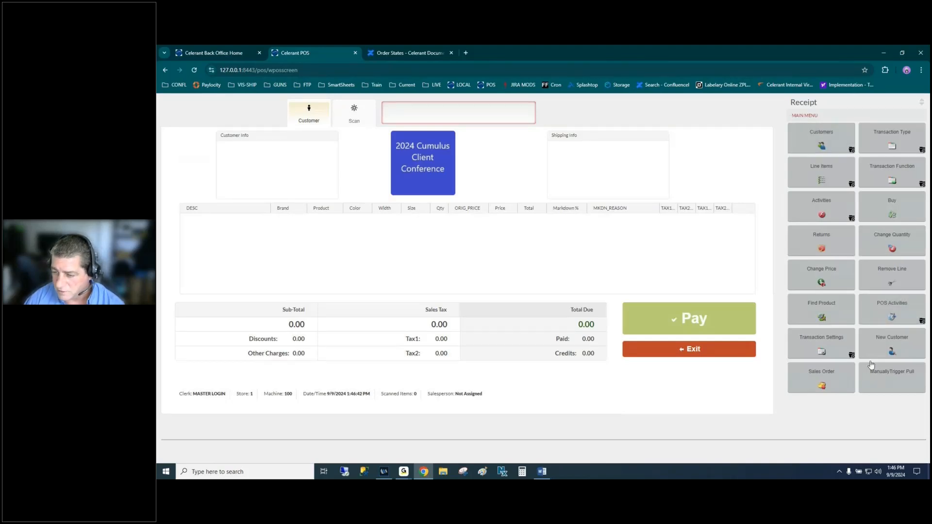
click(831, 344)
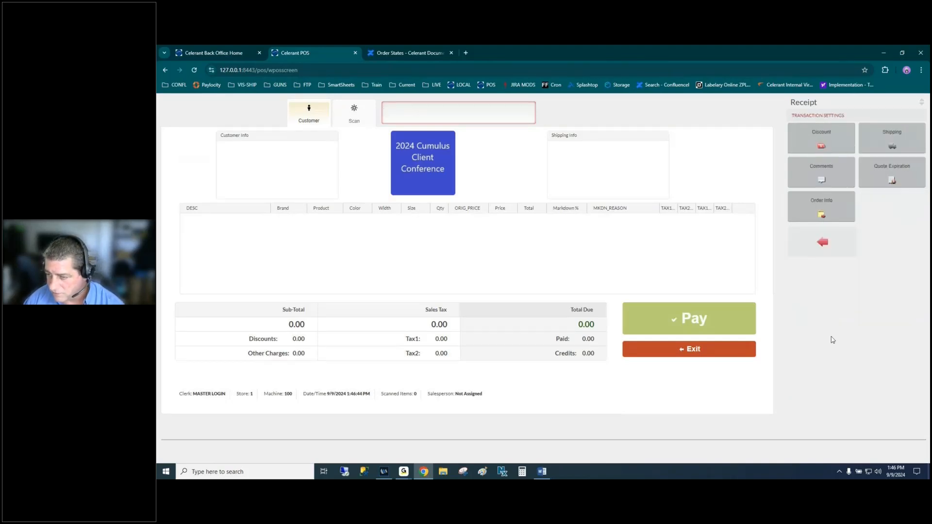
click(833, 246)
- Browse the Transaction Type, Line Items, Function, POS Activities and Settings menus
click(895, 139)
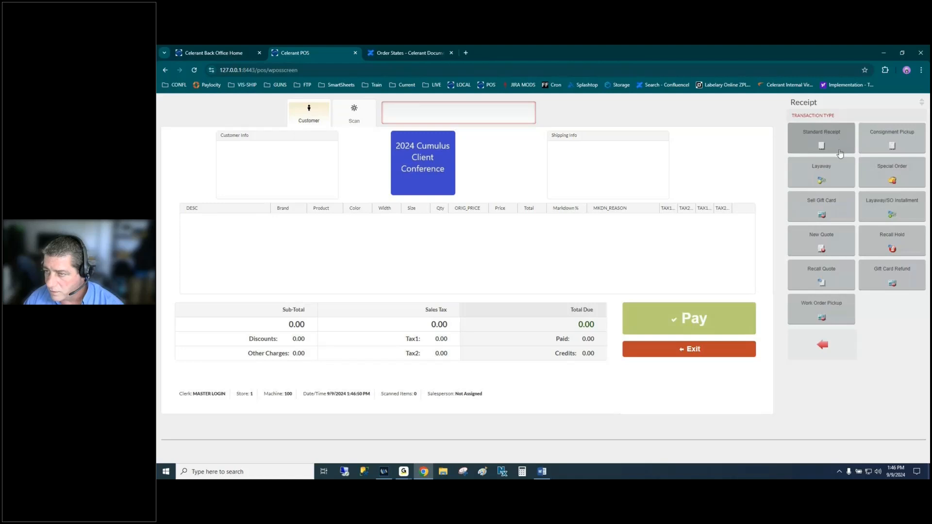
click(838, 355)
click(842, 181)
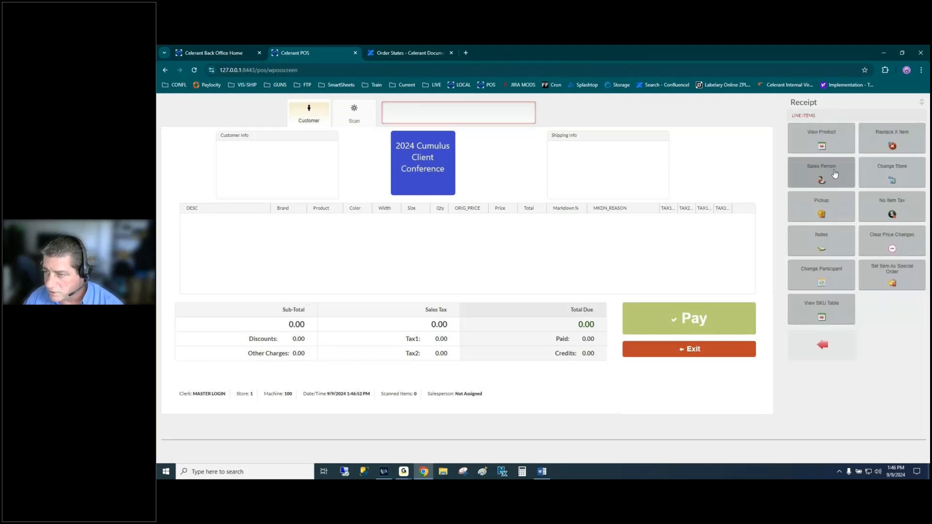
click(825, 346)
click(840, 242)
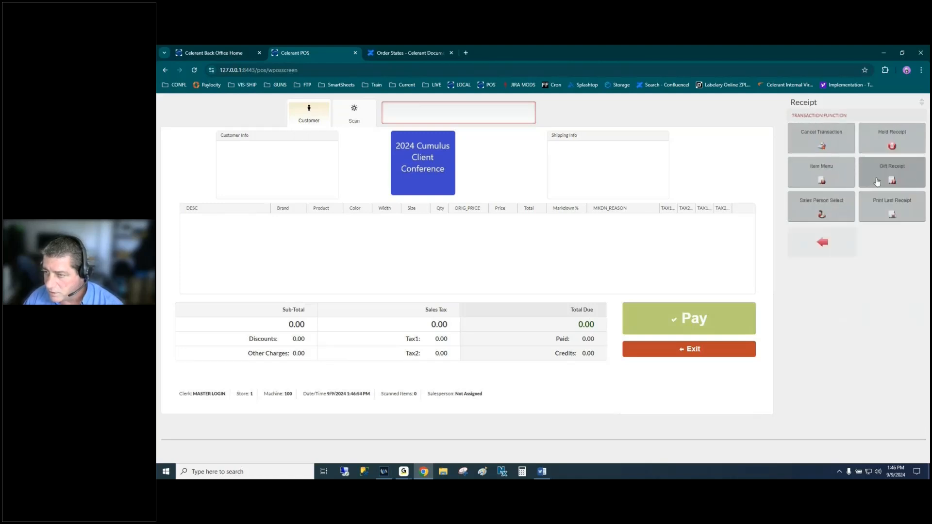
click(841, 241)
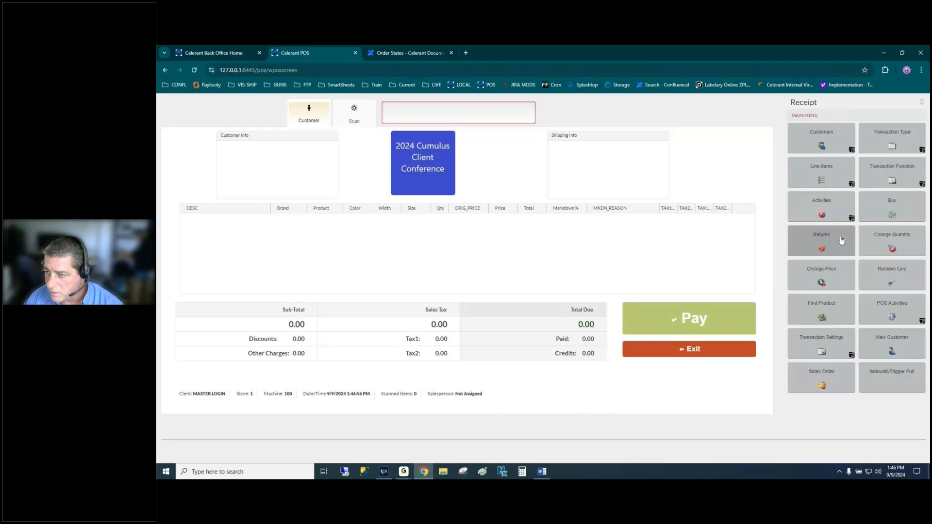
click(889, 314)
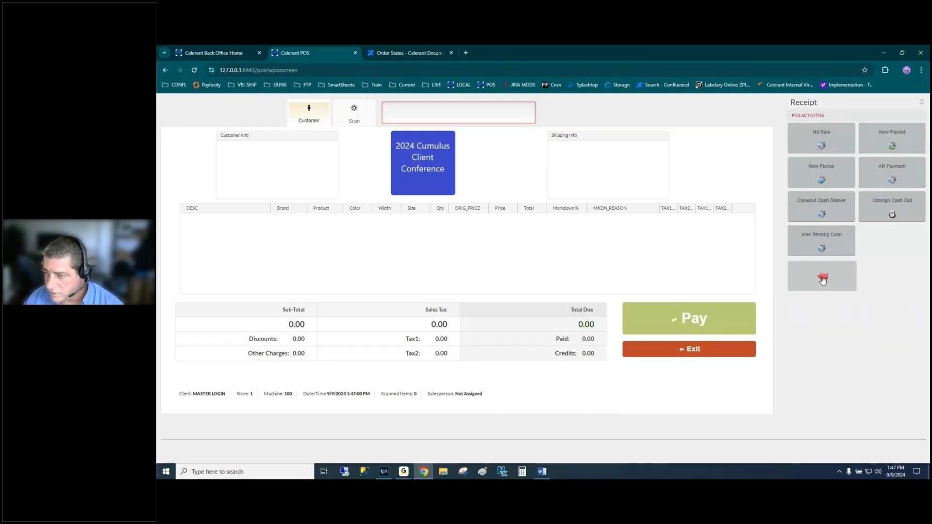
click(822, 276)
click(826, 335)
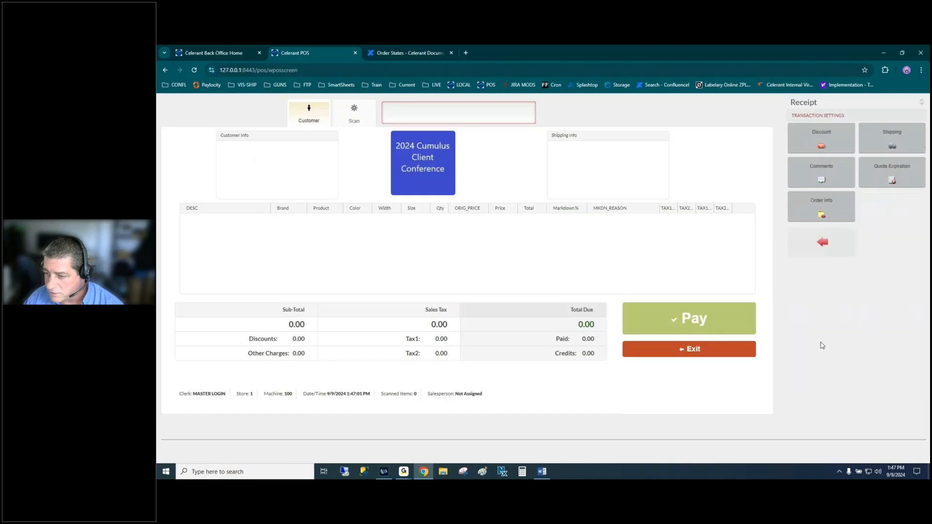
click(822, 242)
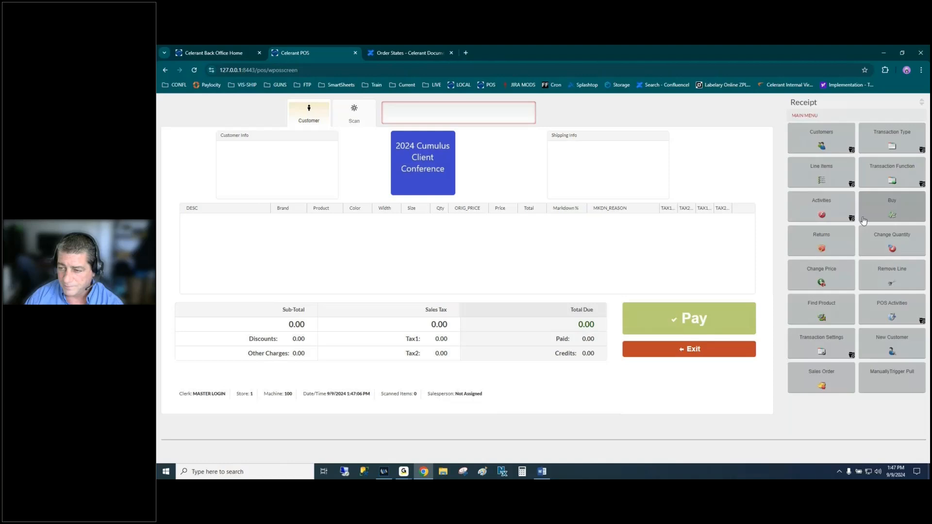
- Return the ST6 and STJR loaders from receipt 3288, for a -7.36 total
click(813, 239)
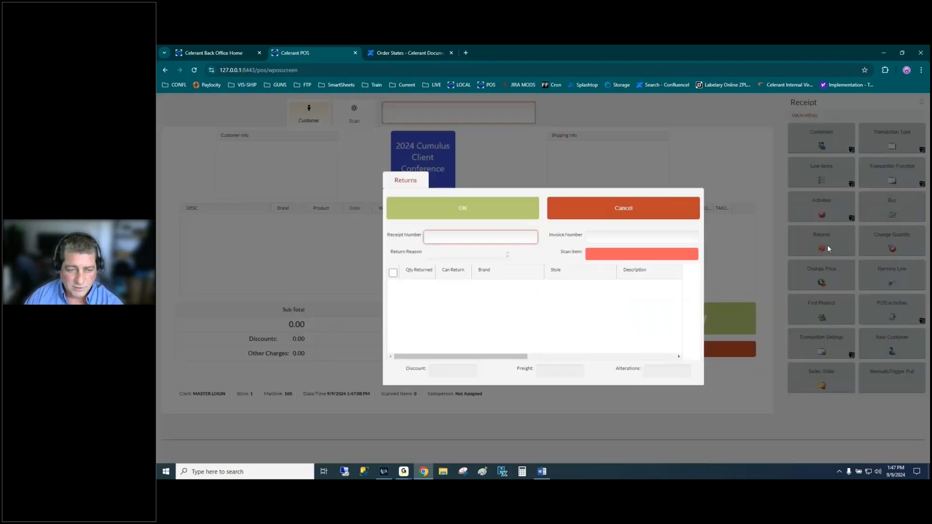
text(3288)
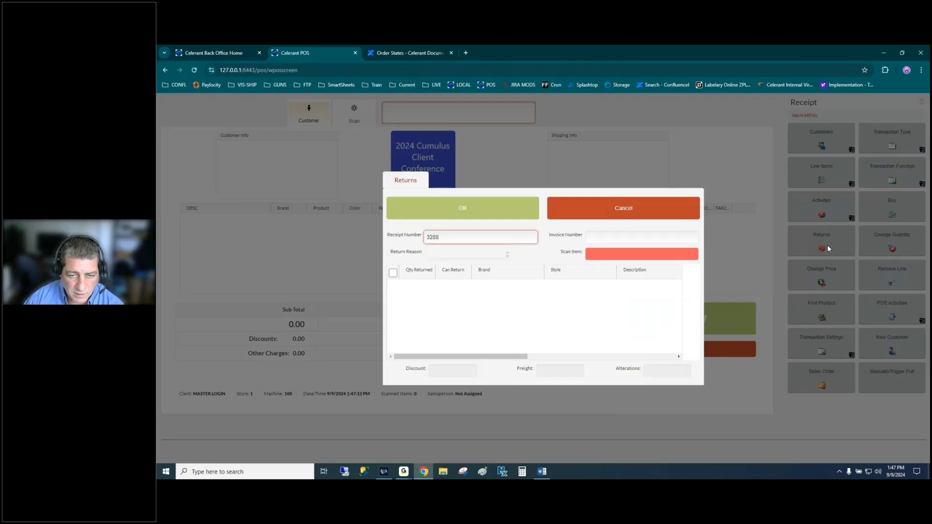
key(Return)
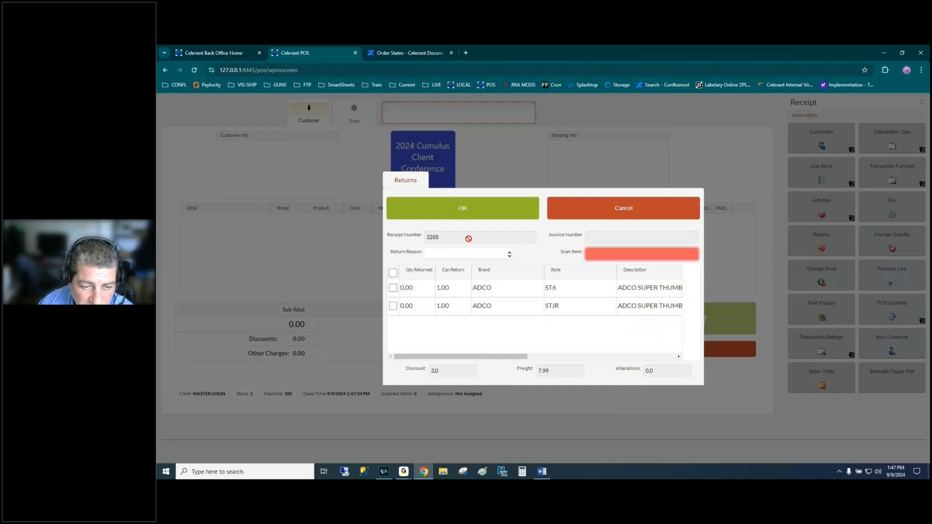
click(393, 287)
click(392, 305)
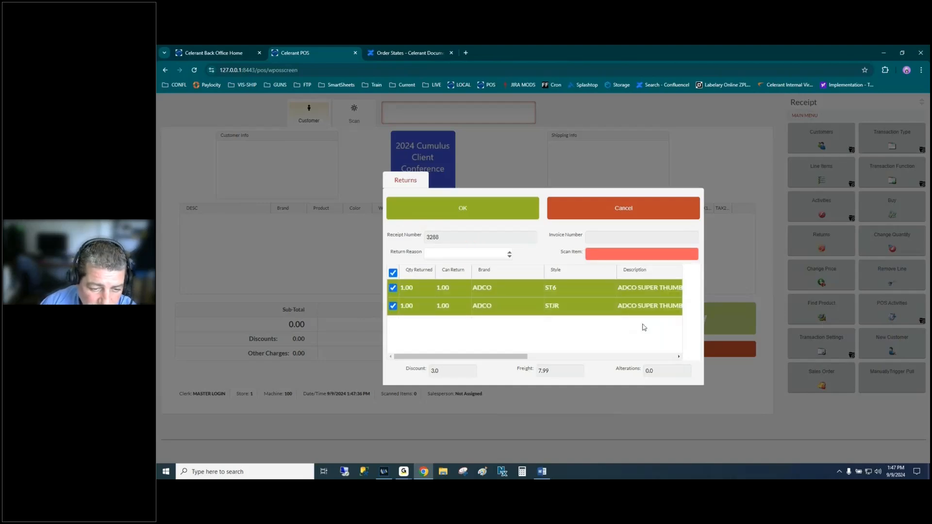
click(524, 204)
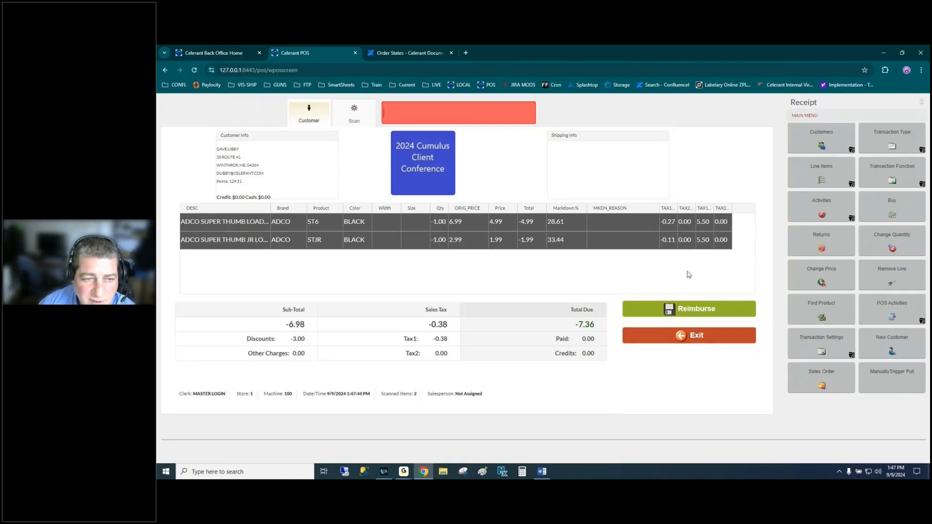
- Refund the -7.36 return in cash and finish without a receipt, acknowledging 7.36 change due
click(685, 313)
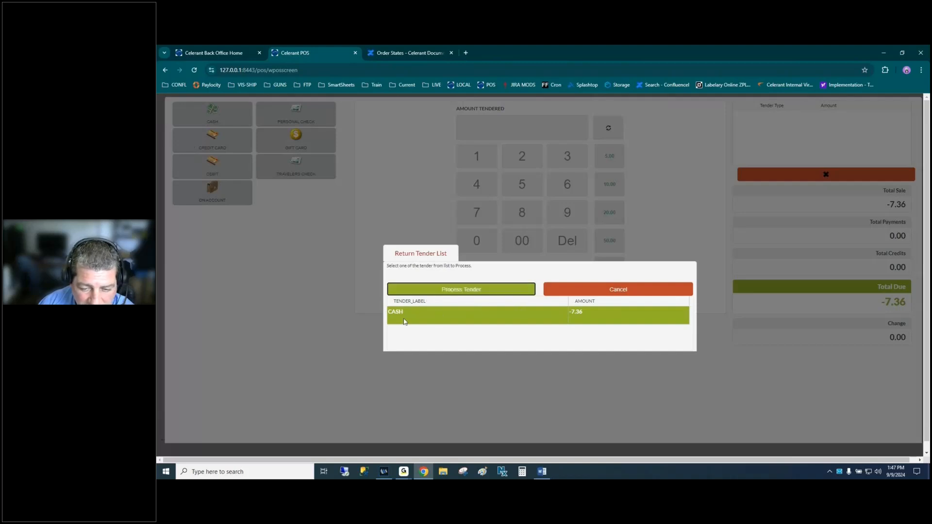
click(500, 321)
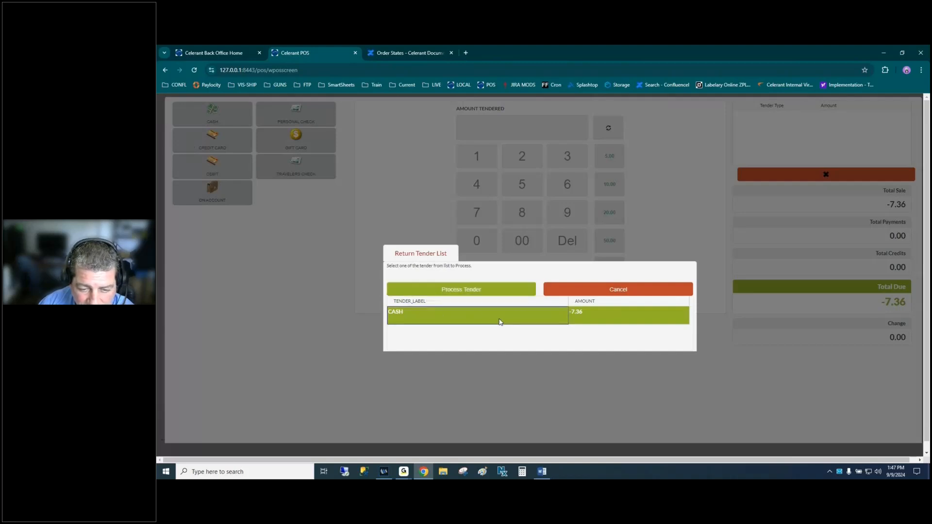
click(469, 290)
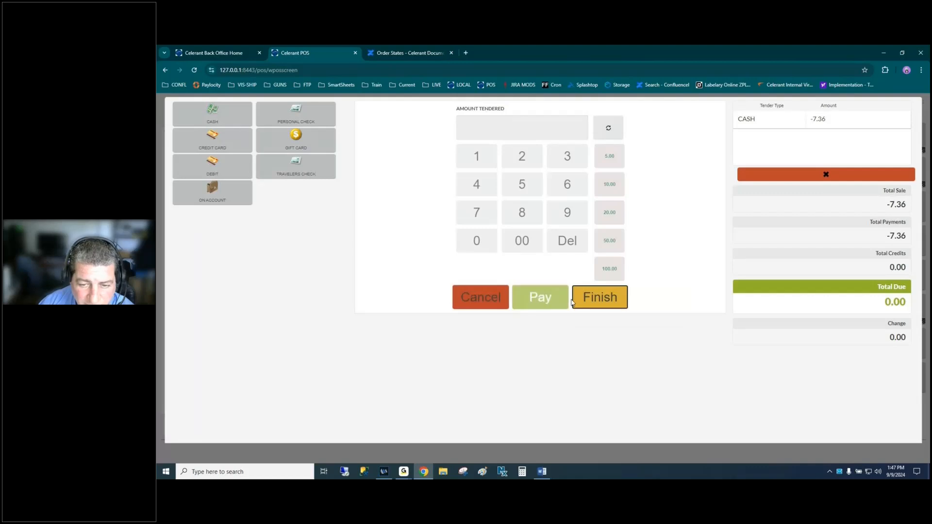
click(605, 301)
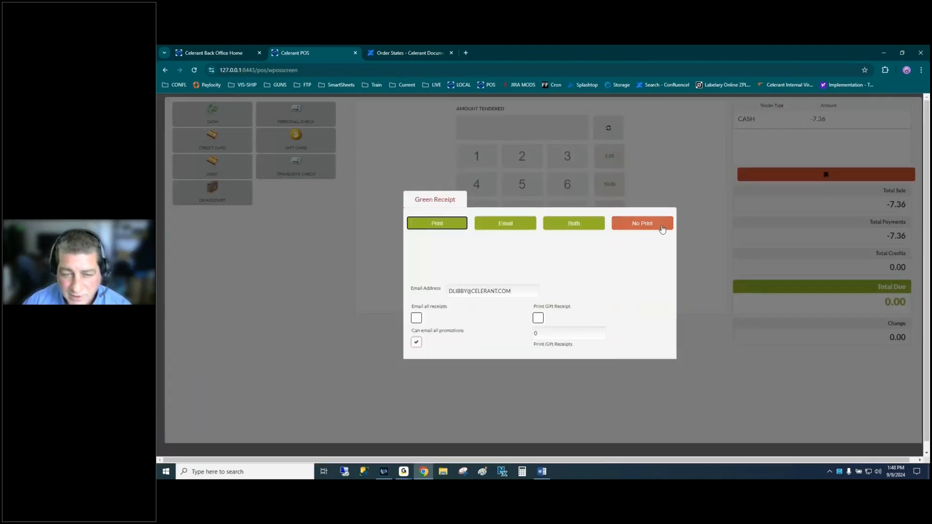
click(663, 228)
click(553, 309)
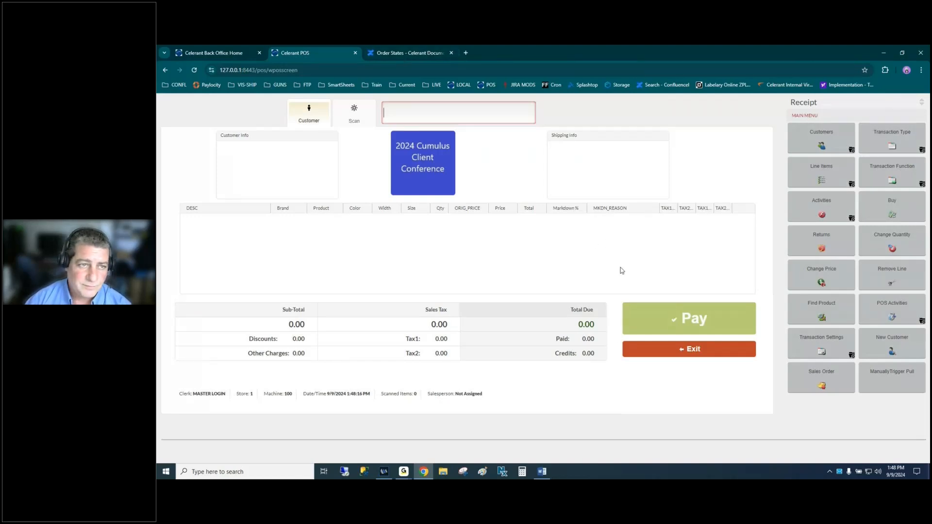
- Highlight the Do Shipping, Shipments and Finish Packing topics in the Word agenda, then return to POS
key(alt+Tab)
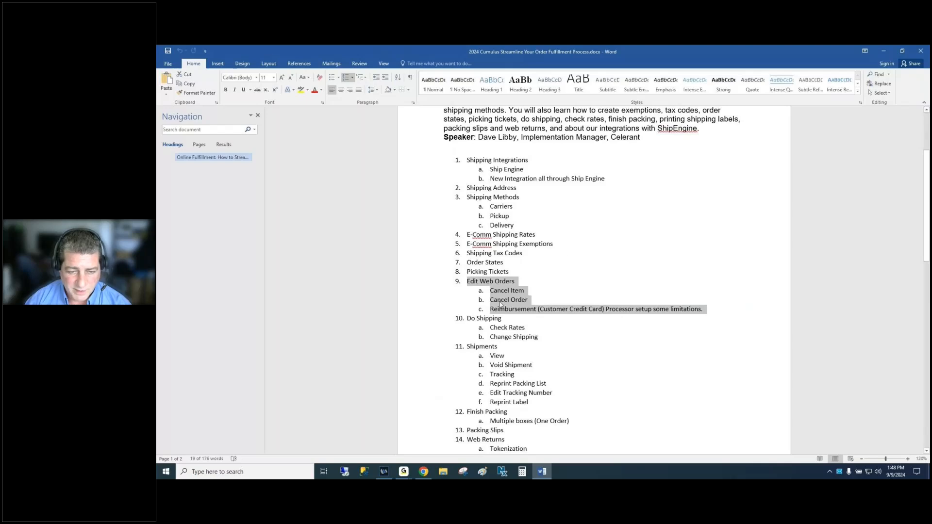
drag(471, 319, 536, 338)
scroll(534, 333, down, 1)
scroll(534, 332, down, 2)
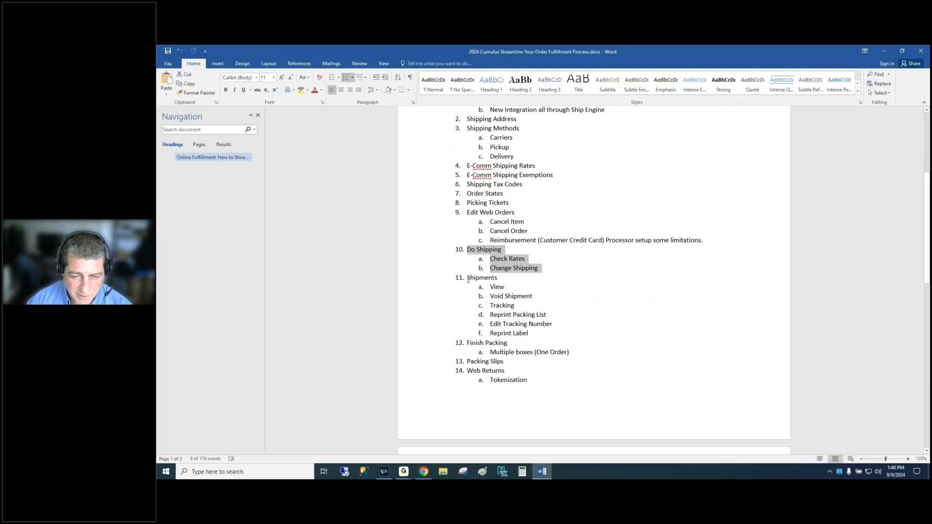
drag(467, 279, 534, 335)
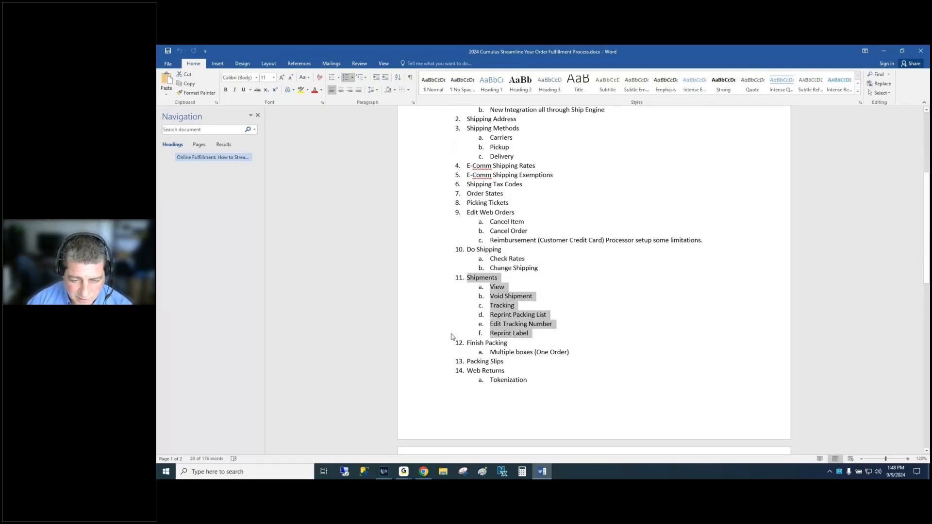
scroll(451, 334, down, 2)
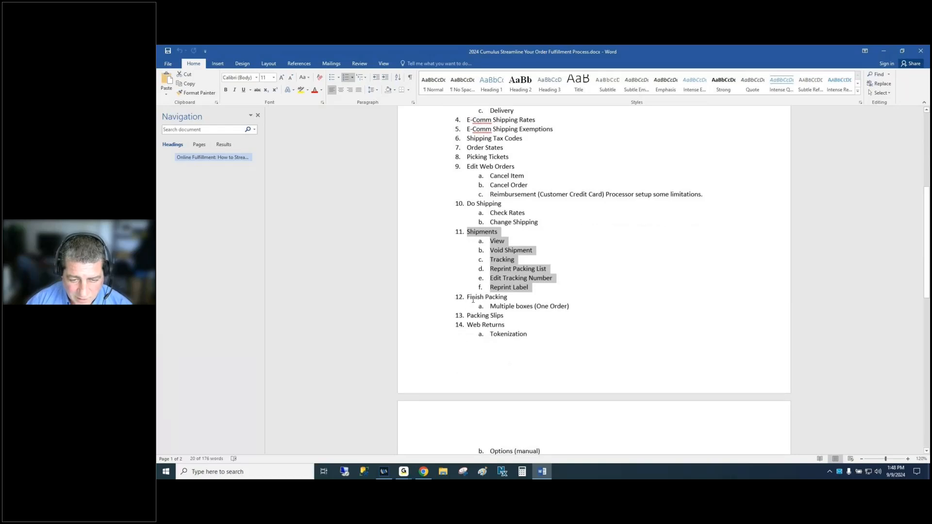
drag(468, 297, 571, 309)
key(alt+Tab)
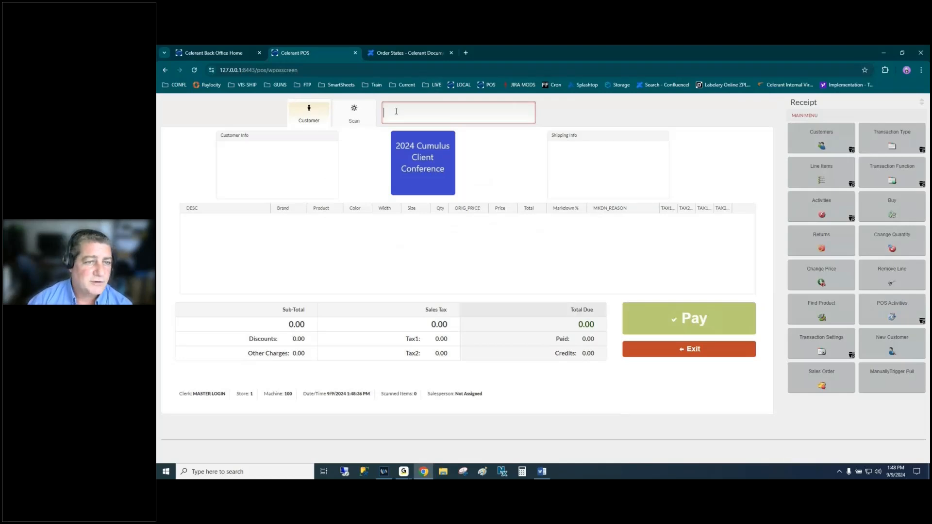
- Look up the customer, confirm the parent purchase prompt, and set the transaction type to Special Order
text(celer)
key(Return)
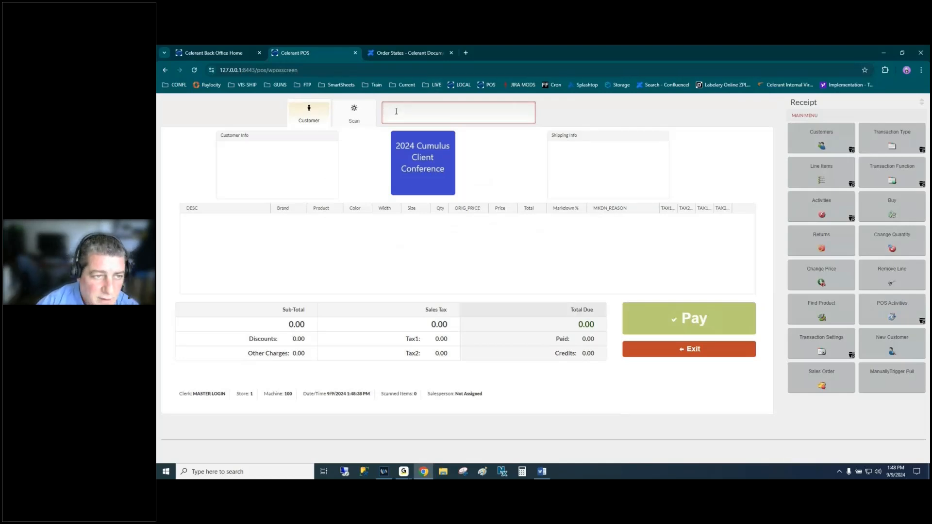
click(559, 297)
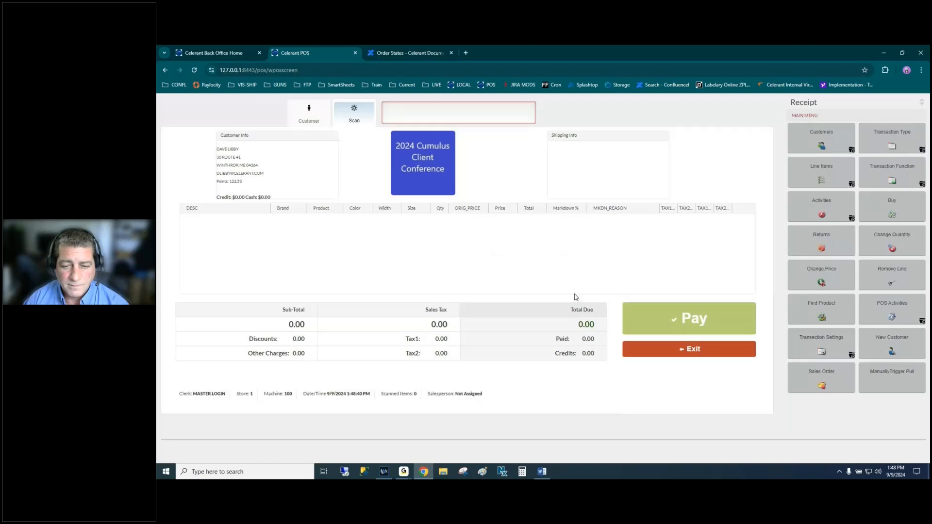
click(892, 139)
click(886, 207)
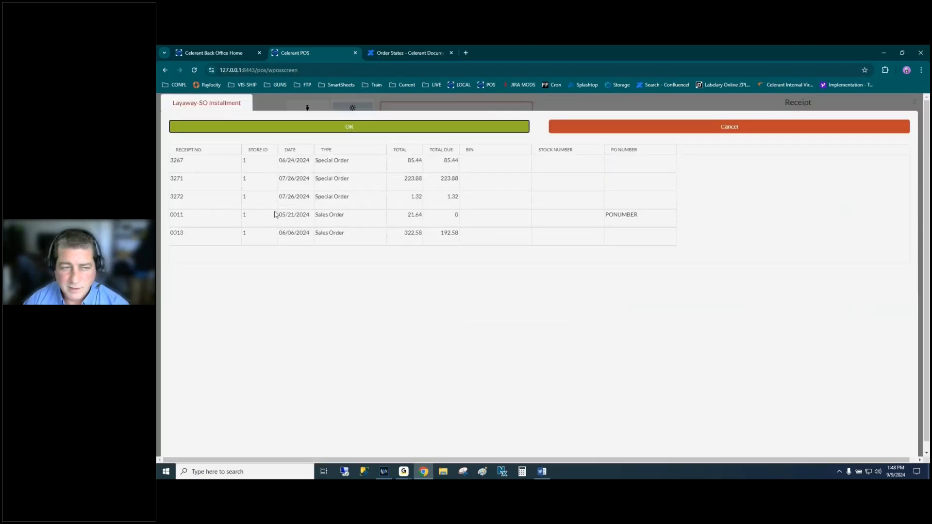
click(596, 130)
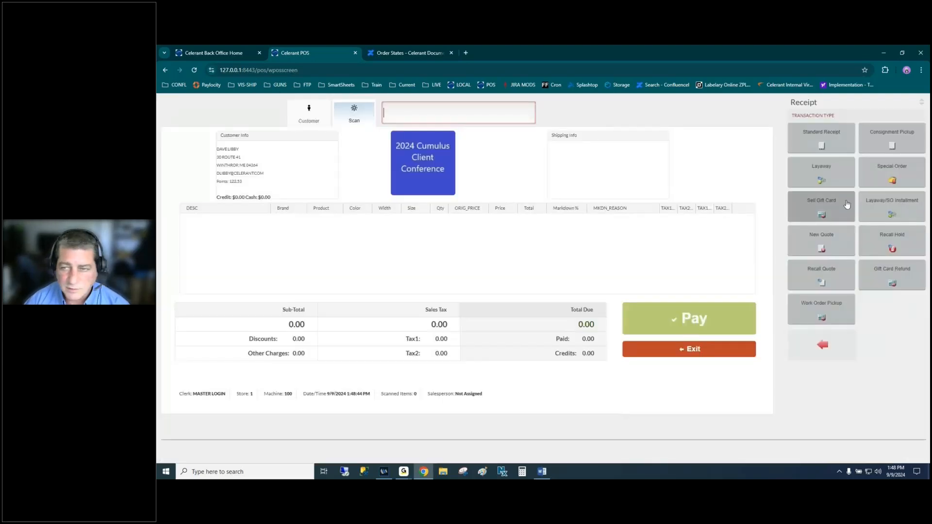
click(892, 173)
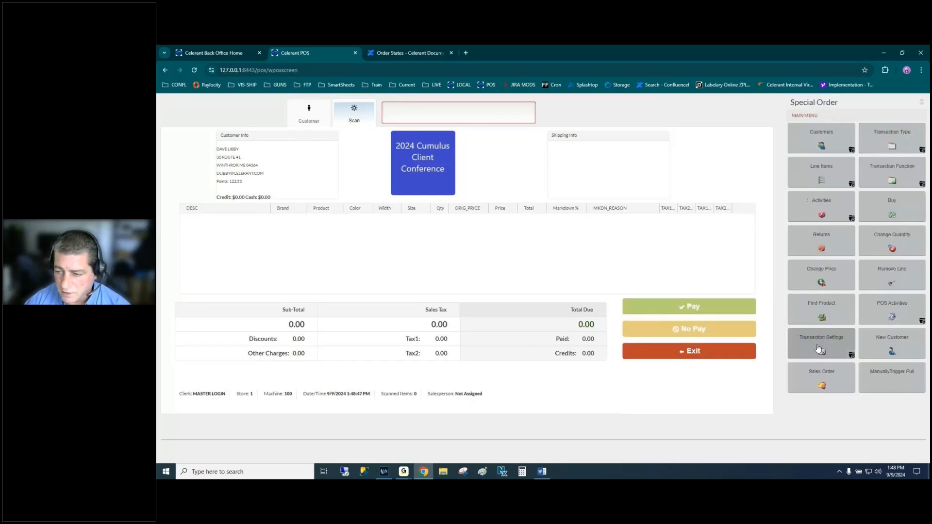
- Add BATTERY 12 and BATTERY 13 from the BATTERY WORLD brand to the order
click(837, 313)
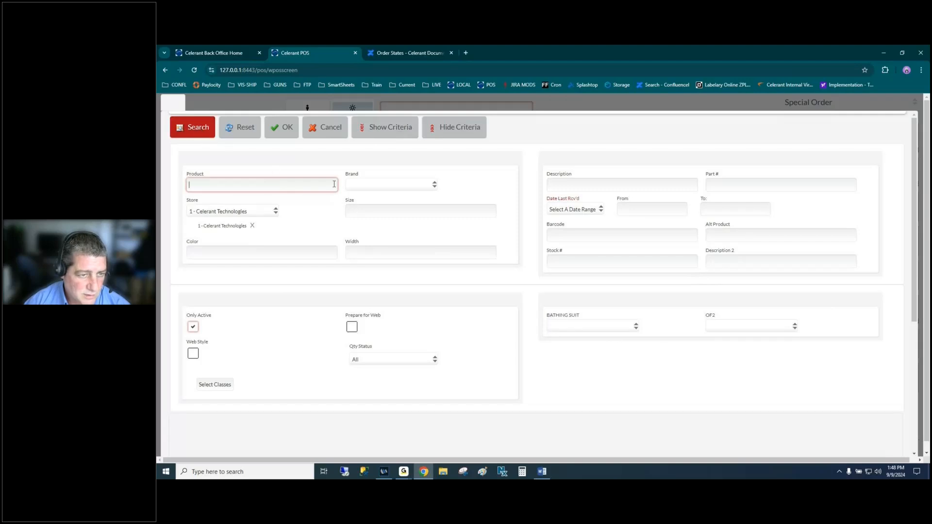
click(391, 184)
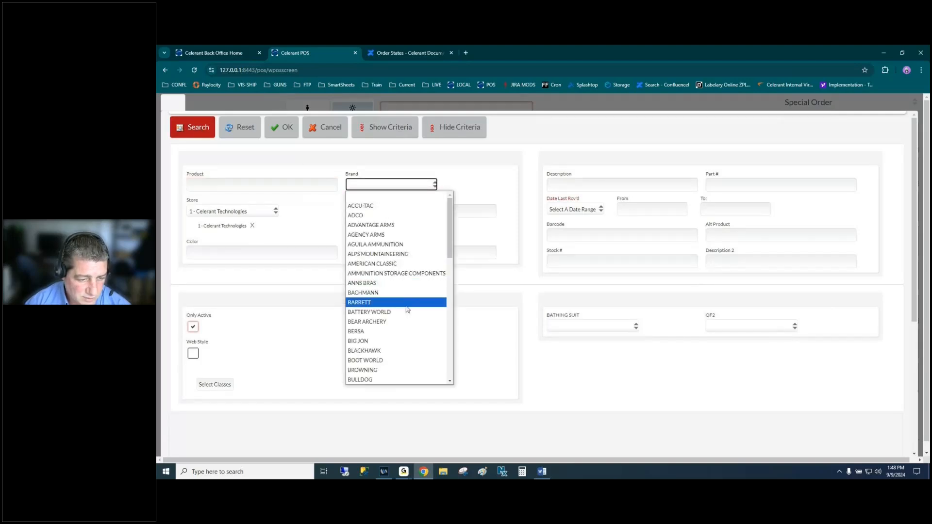
click(388, 311)
click(192, 127)
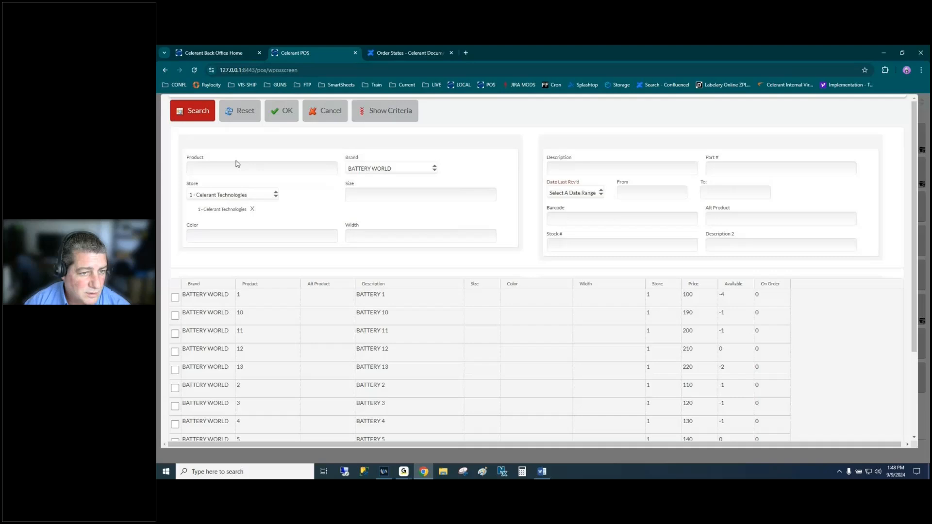
click(175, 199)
click(175, 218)
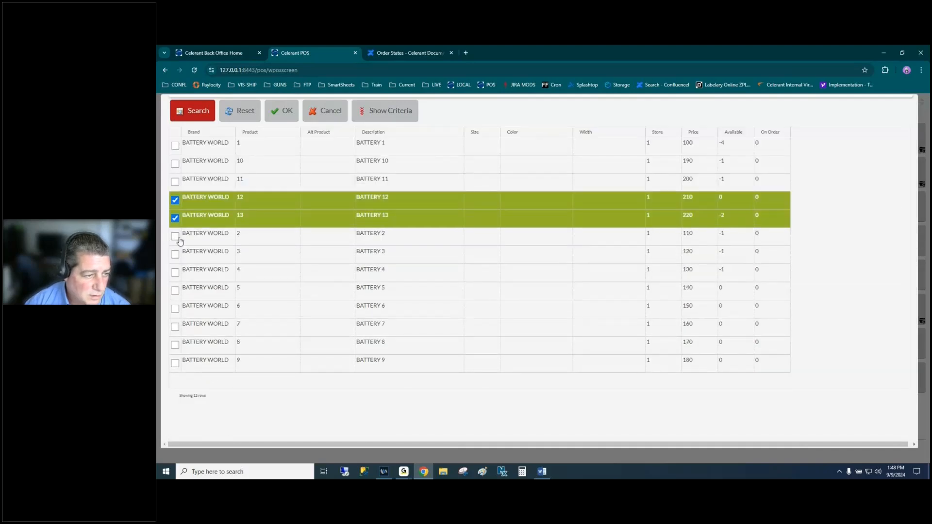
click(280, 111)
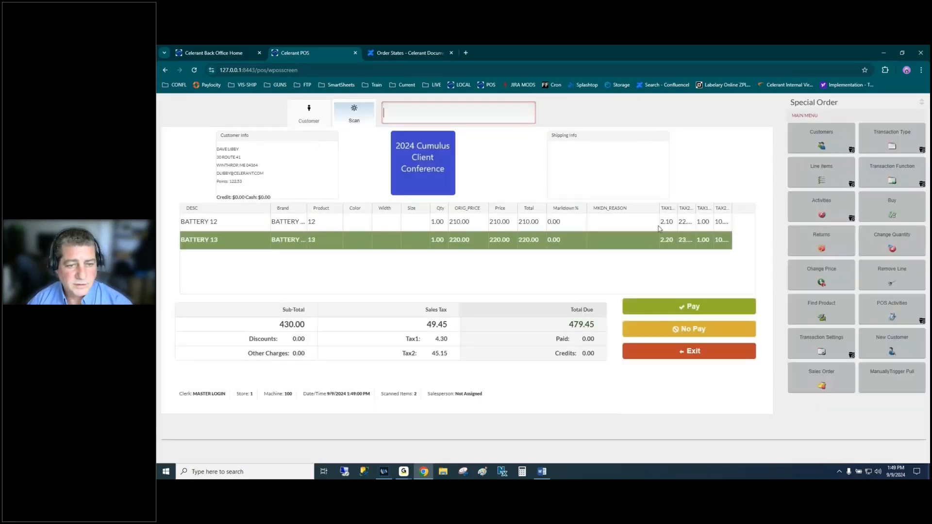
- Set the order's shipping method to SHIPPING, ship to the first listed address, and save
click(820, 345)
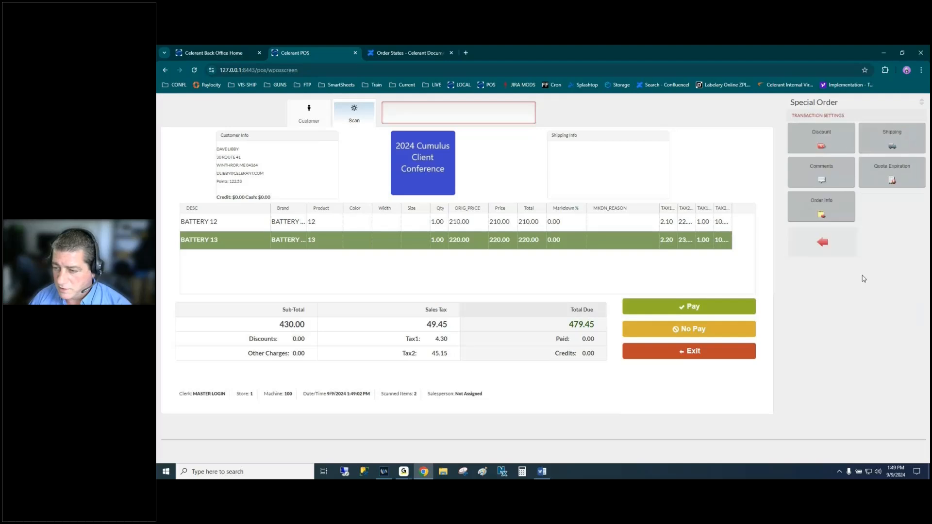
click(884, 142)
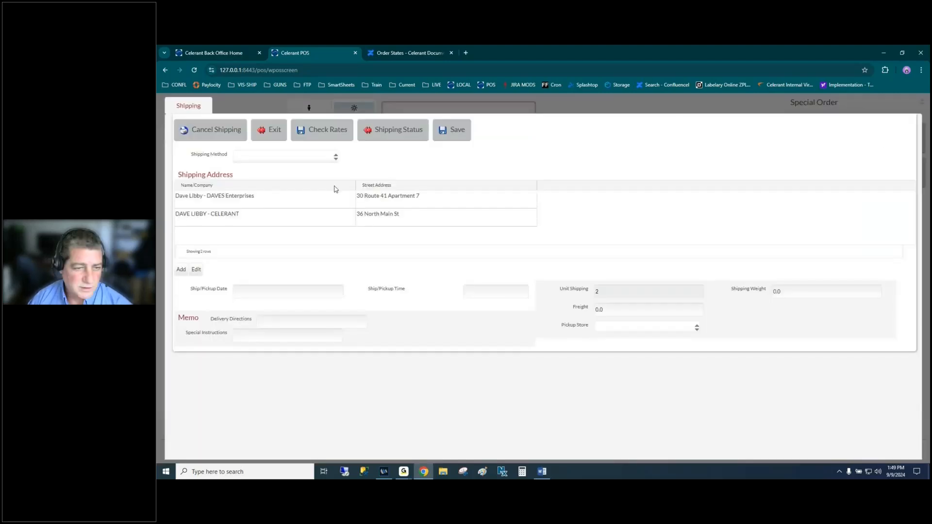
click(297, 158)
click(285, 209)
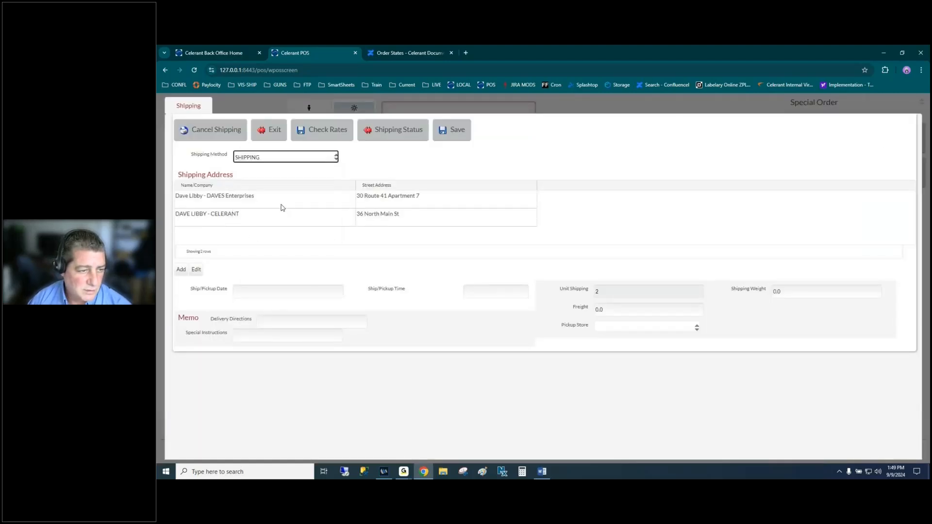
click(293, 205)
click(625, 309)
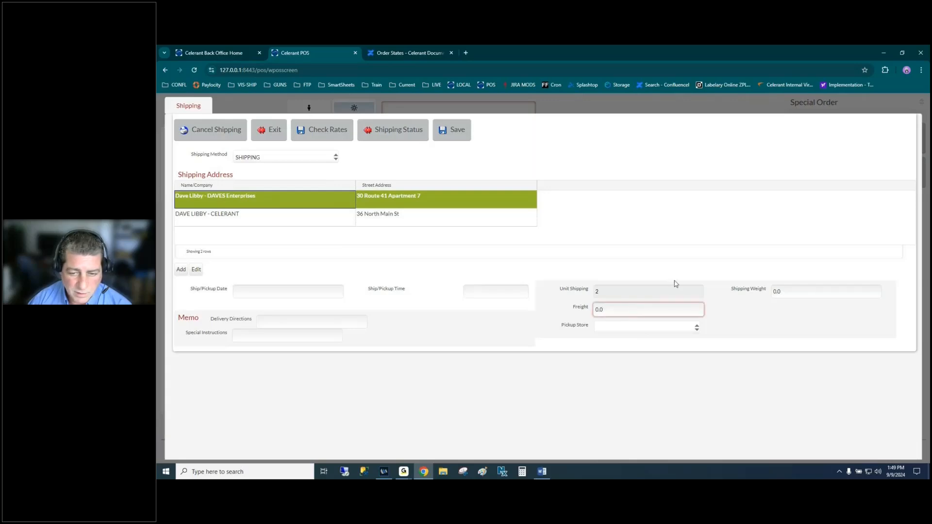
click(457, 137)
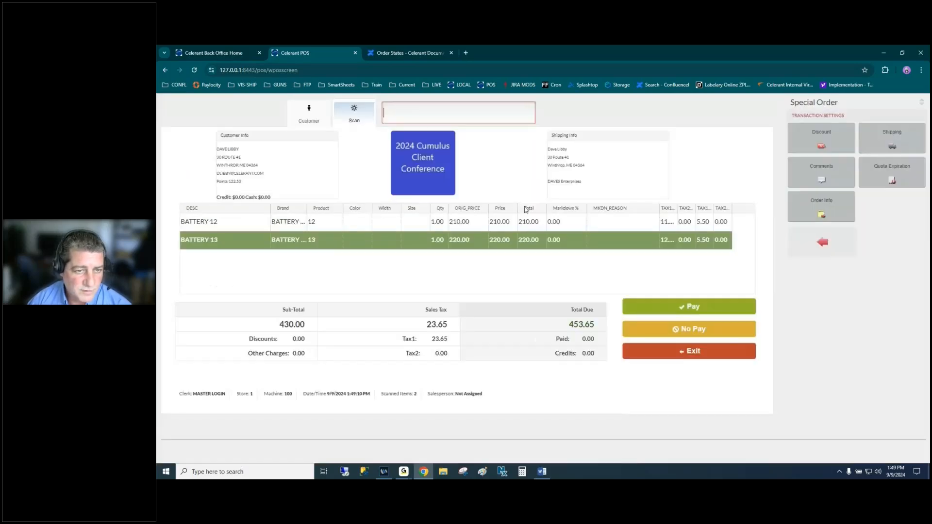
key(alt+Tab)
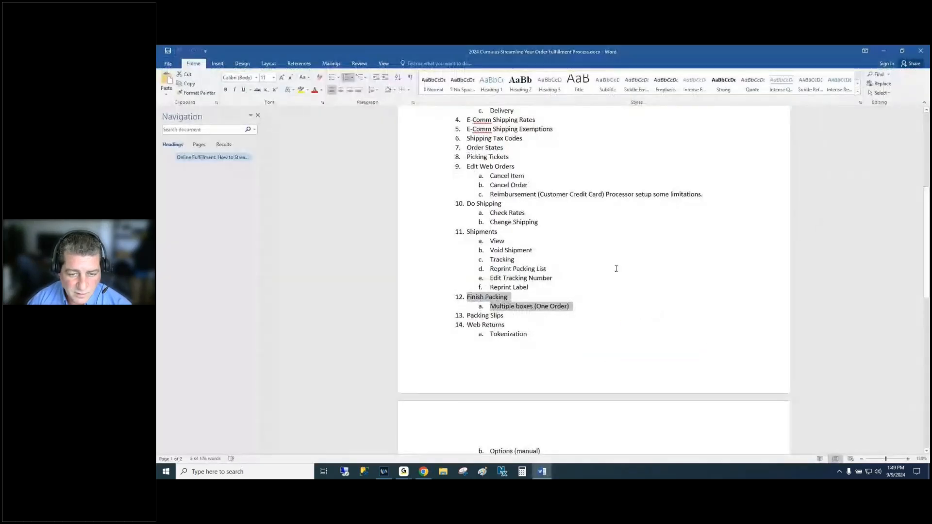
key(alt+Tab)
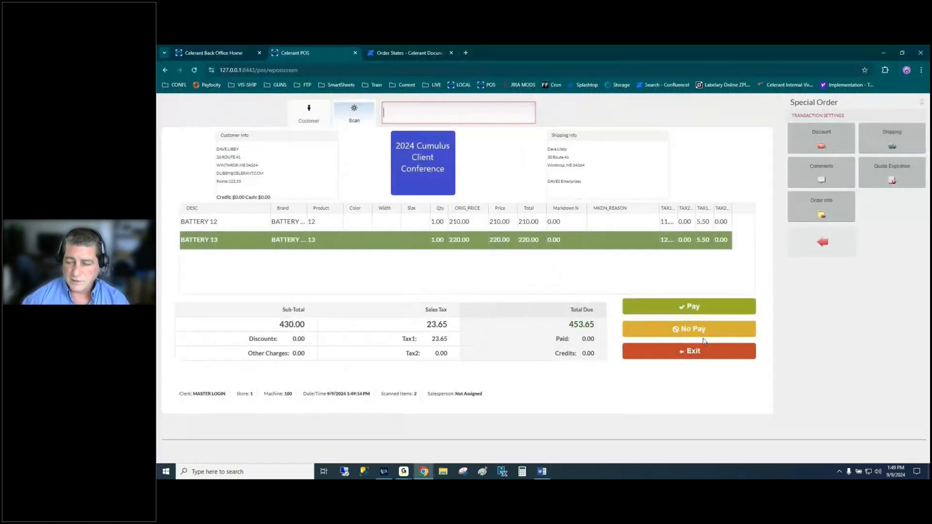
- Tender 453.65 cash for the battery special order, finish it, and skip the receipt
click(688, 306)
click(204, 114)
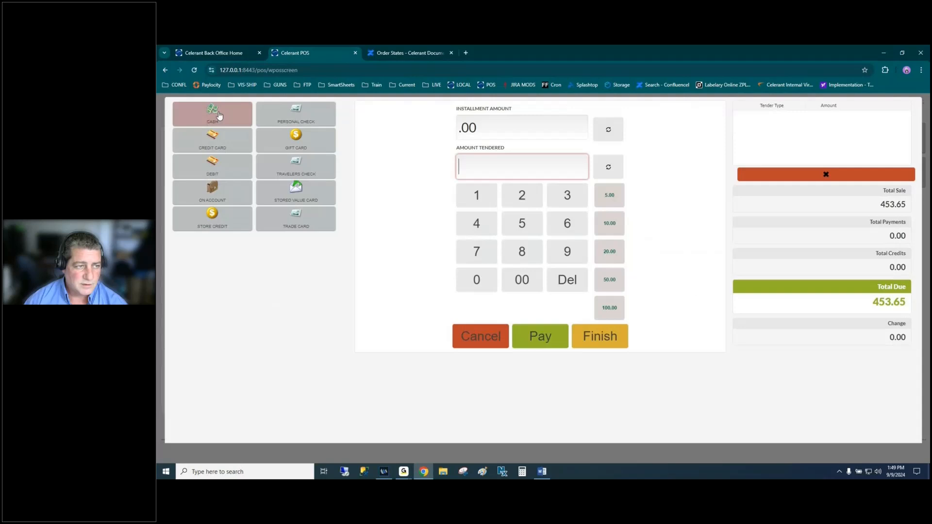
click(484, 175)
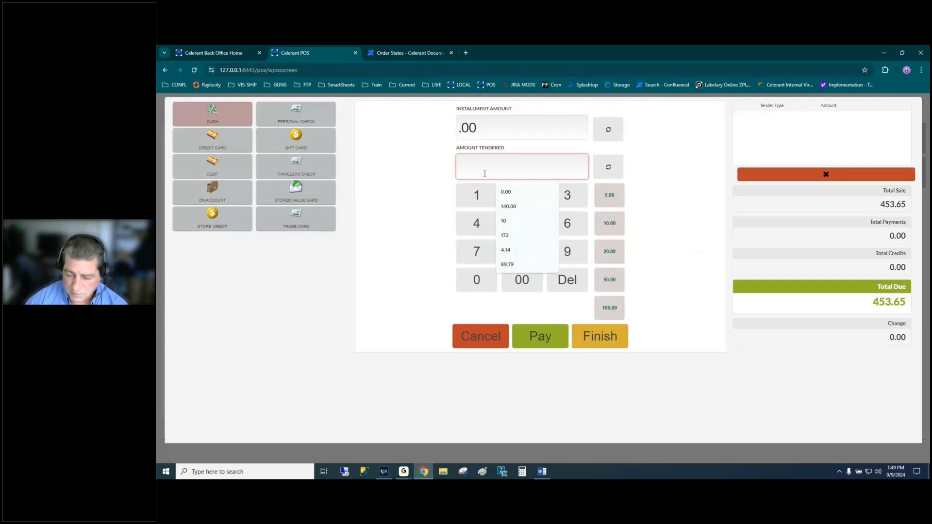
text(453.65)
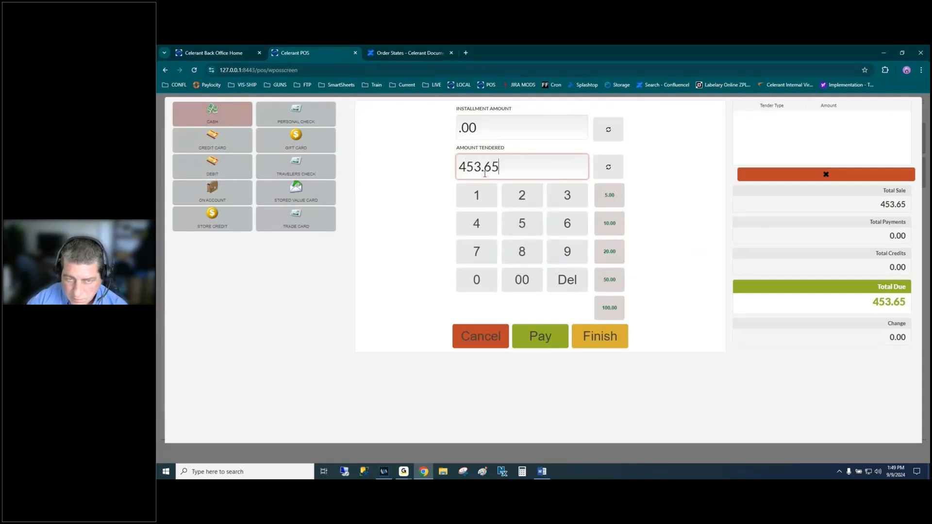
key(Tab)
click(540, 334)
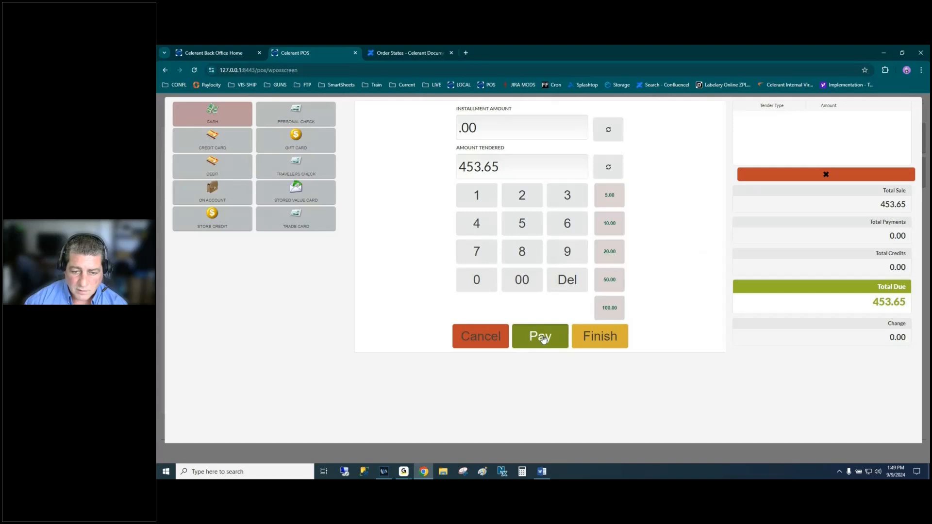
click(594, 335)
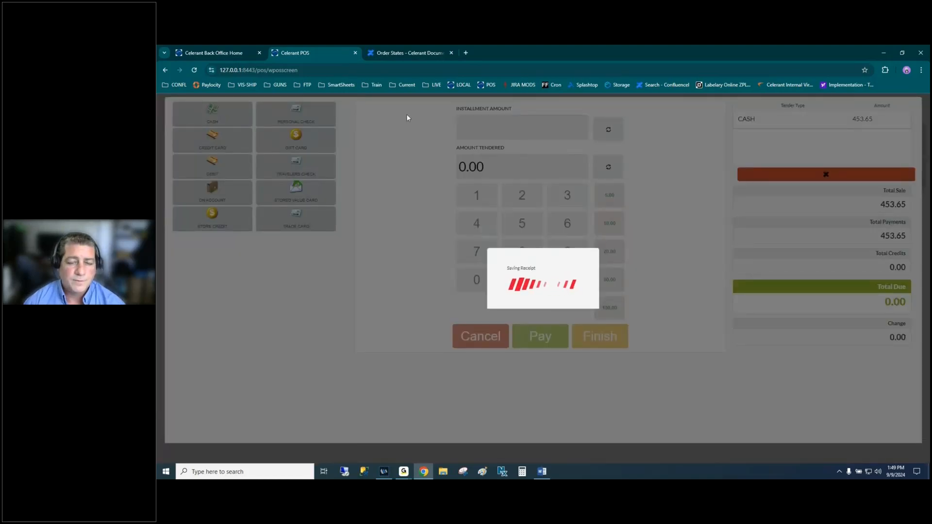
click(657, 226)
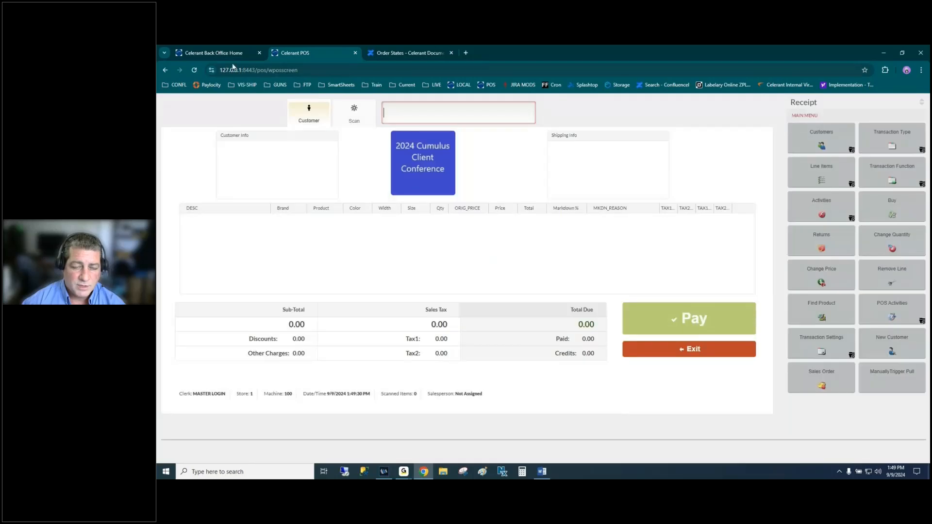
- Find the new 9/9/2024 order in Ship Customer Orders and start shipping it
click(210, 52)
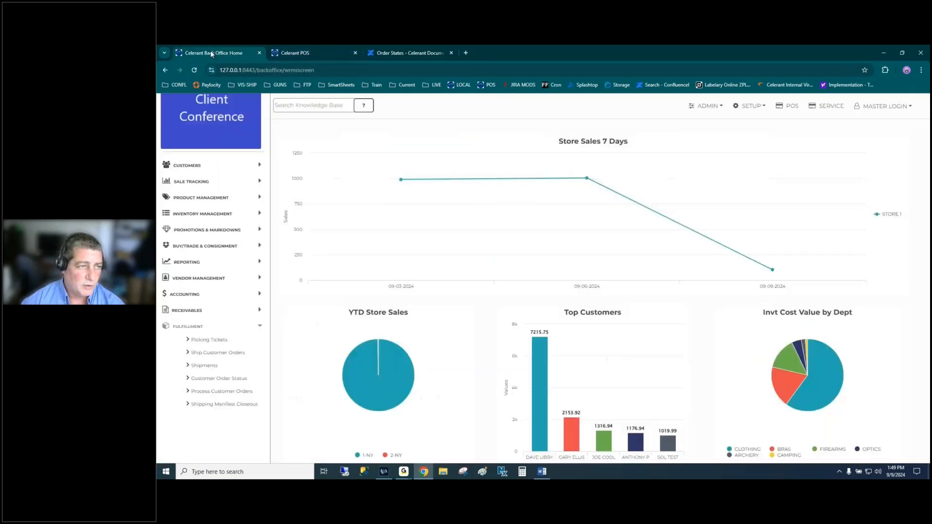
click(219, 353)
click(515, 338)
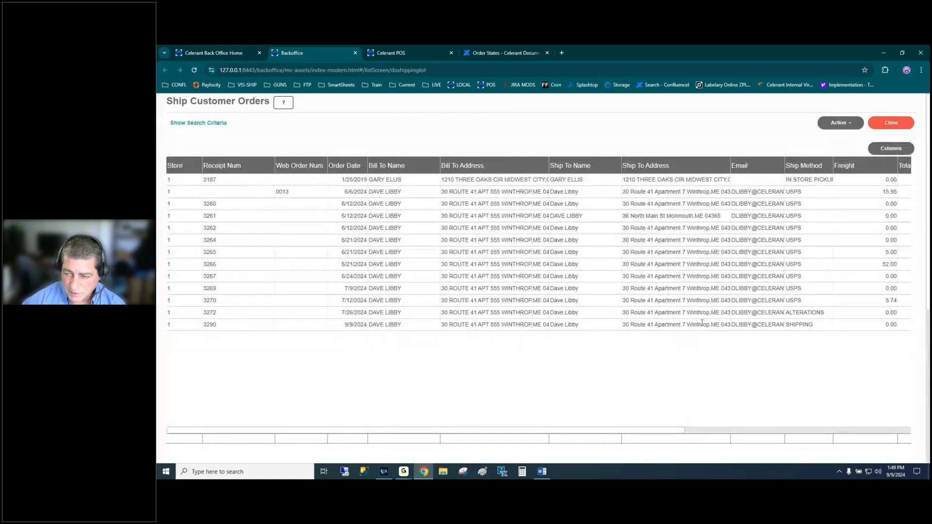
click(287, 326)
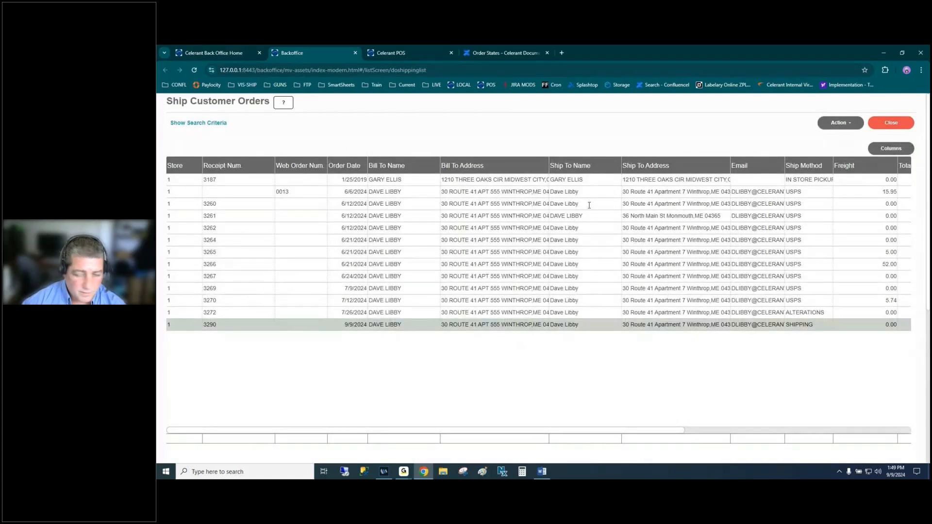
click(838, 122)
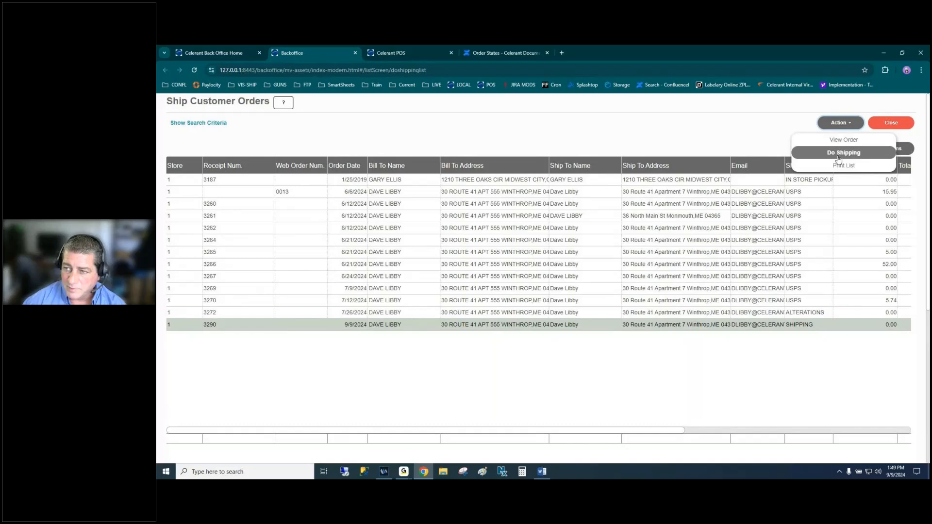
click(838, 153)
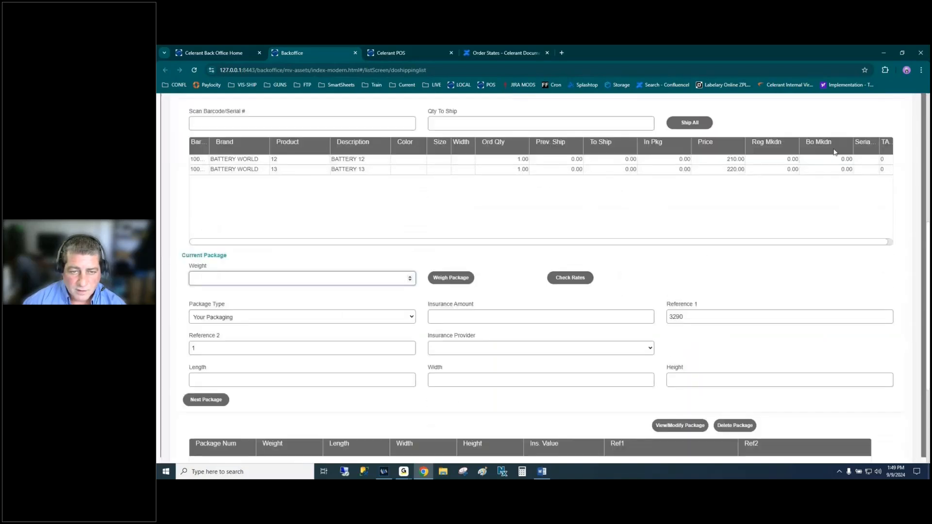
- Ship one BATTERY 12 in package 1 weighing 6.00
click(378, 161)
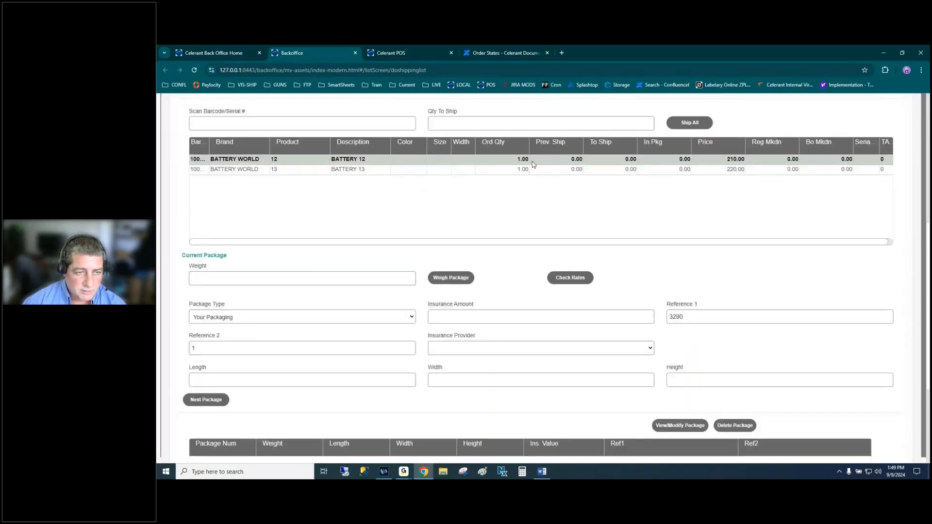
click(623, 160)
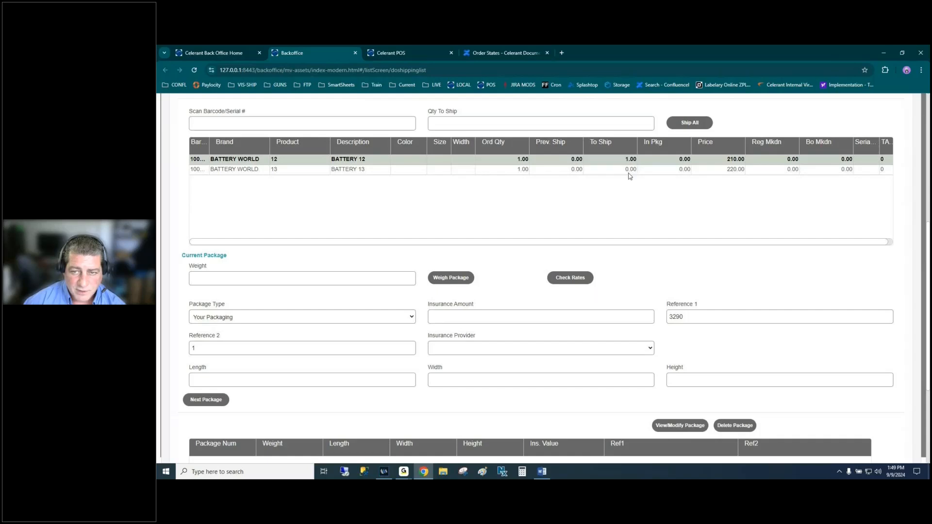
click(364, 279)
text(6)
key(Tab)
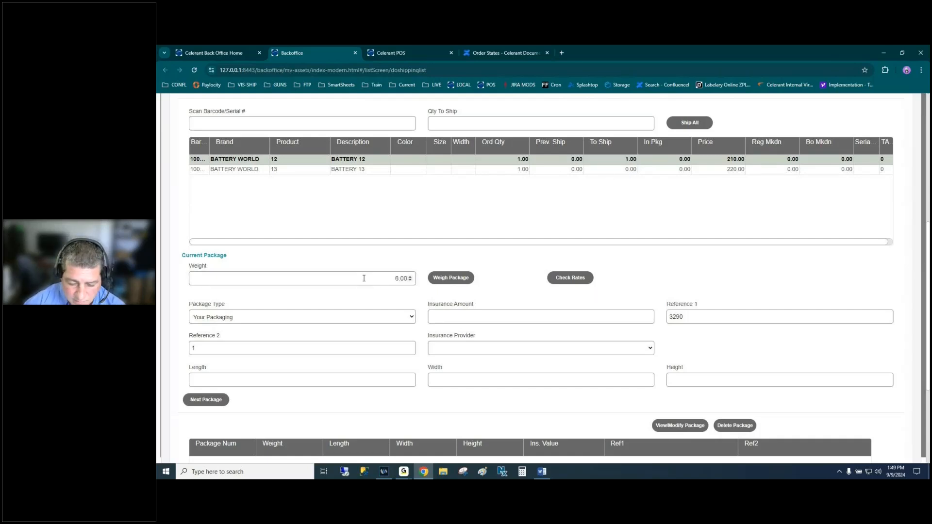
click(207, 401)
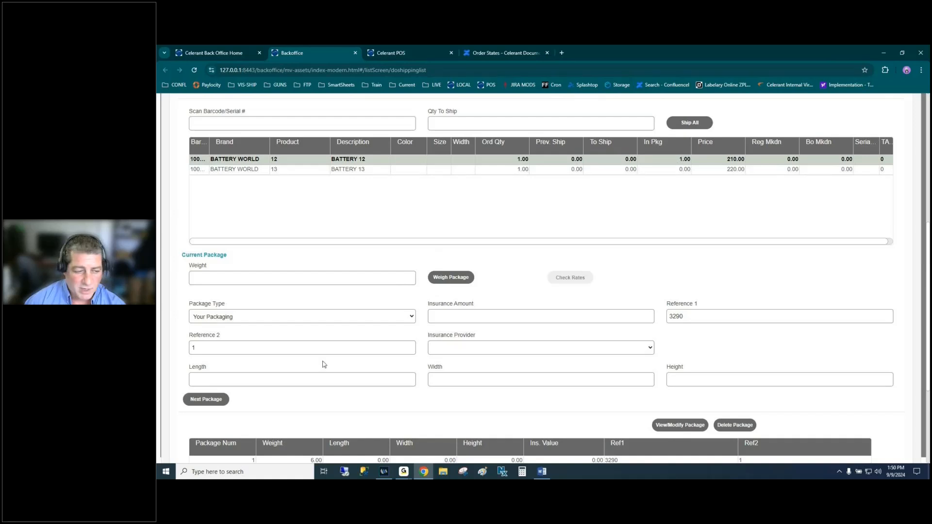
- Ship one BATTERY 13 in a second package weighing 8.00
click(404, 170)
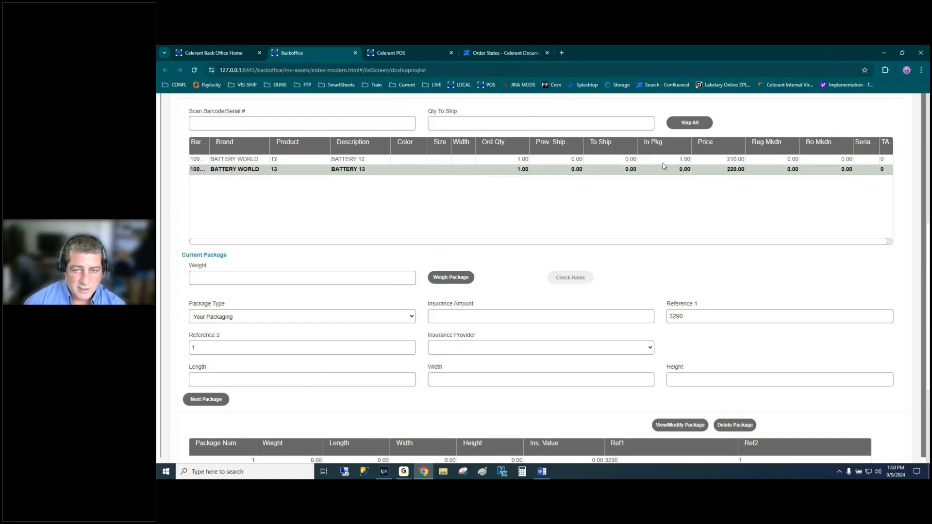
click(633, 170)
key(Return)
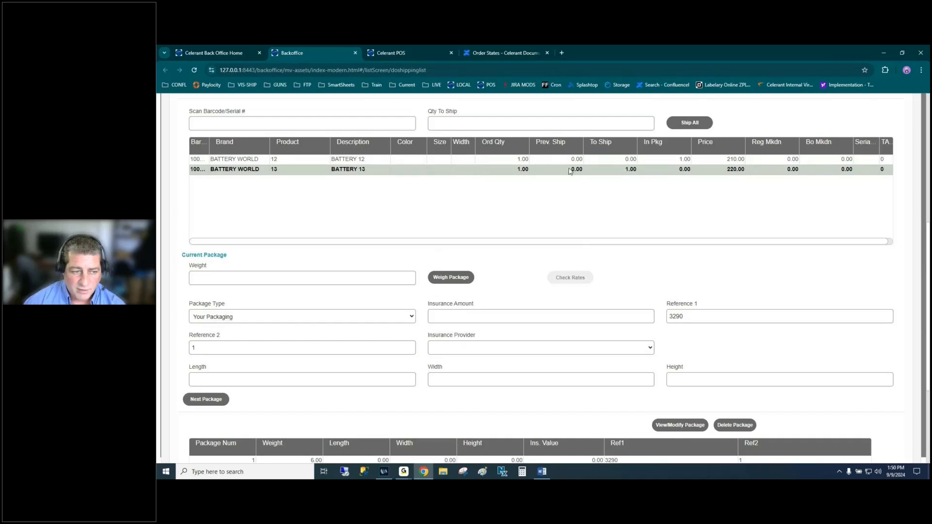
click(350, 277)
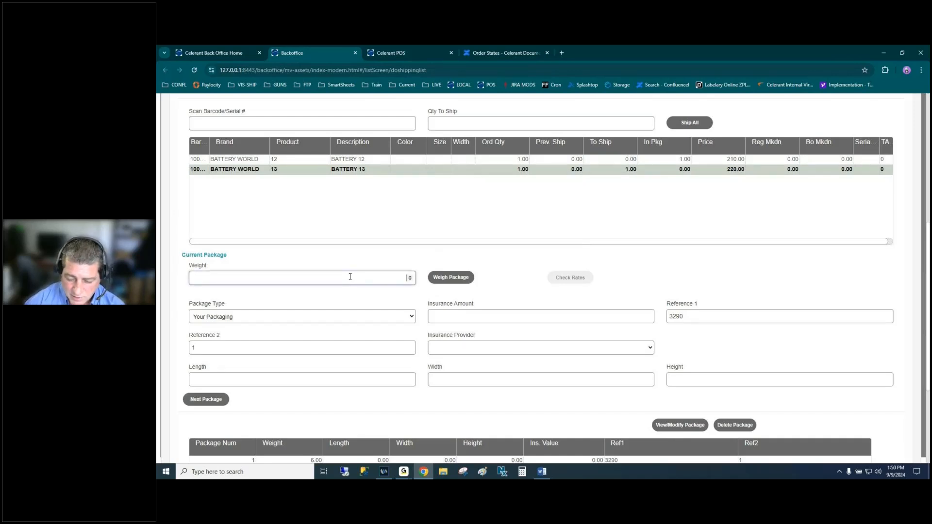
text(8)
key(Tab)
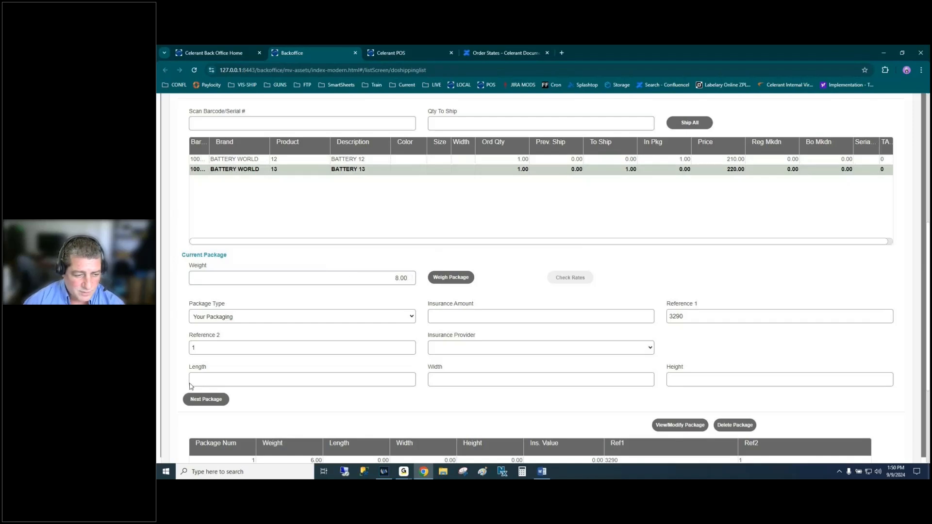
click(206, 399)
- Finish packing order 3290 and close the Ship Customer Orders screen
scroll(420, 387, down, 3)
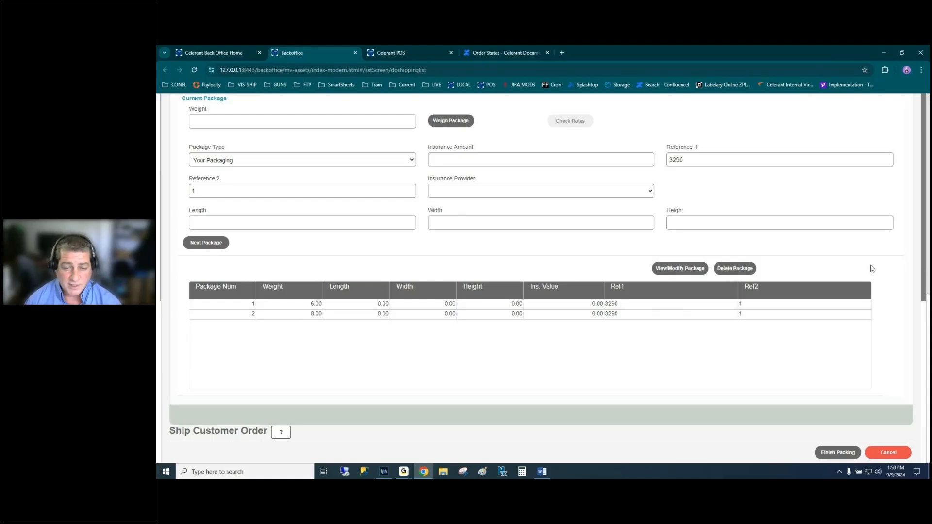
scroll(872, 269, down, 9)
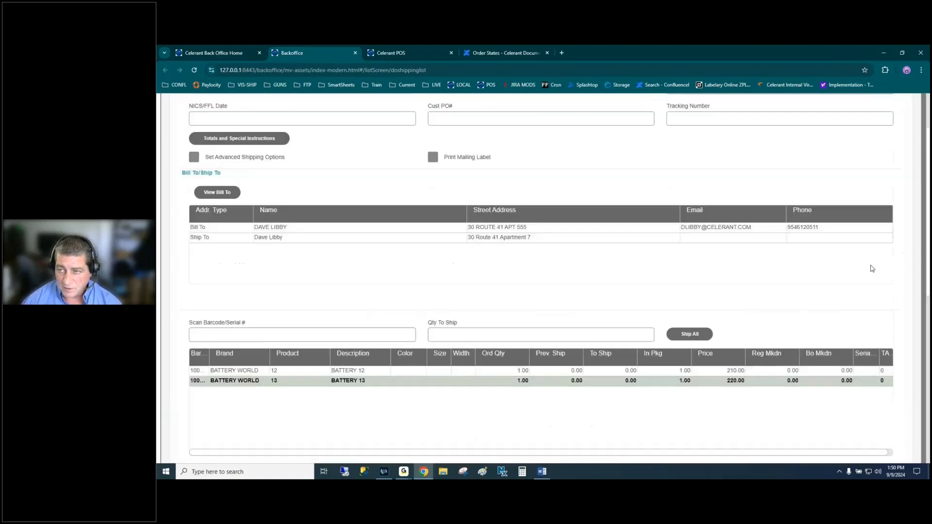
scroll(871, 268, up, 2)
scroll(826, 311, down, 9)
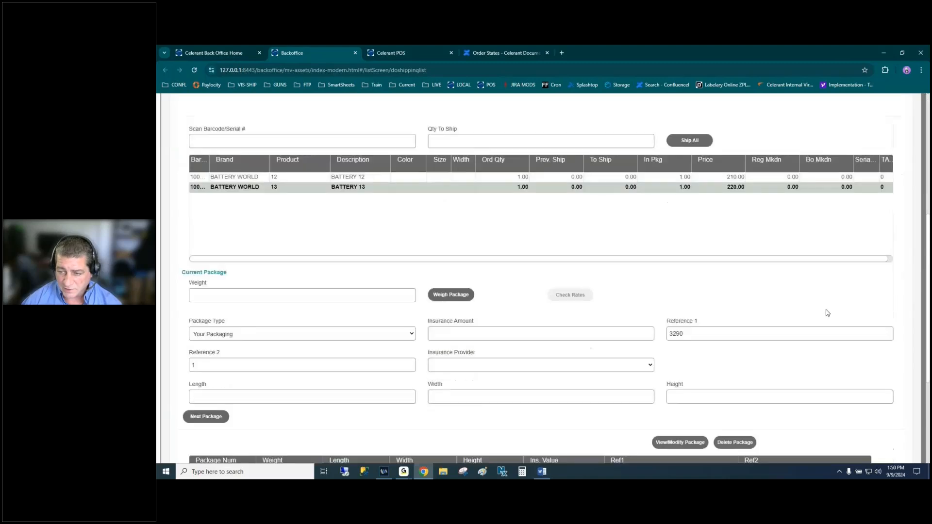
click(836, 452)
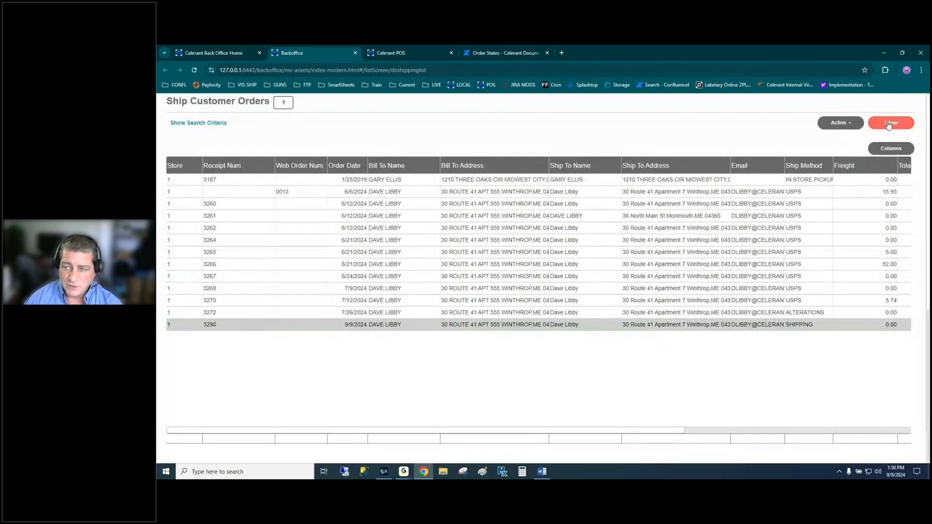
click(889, 125)
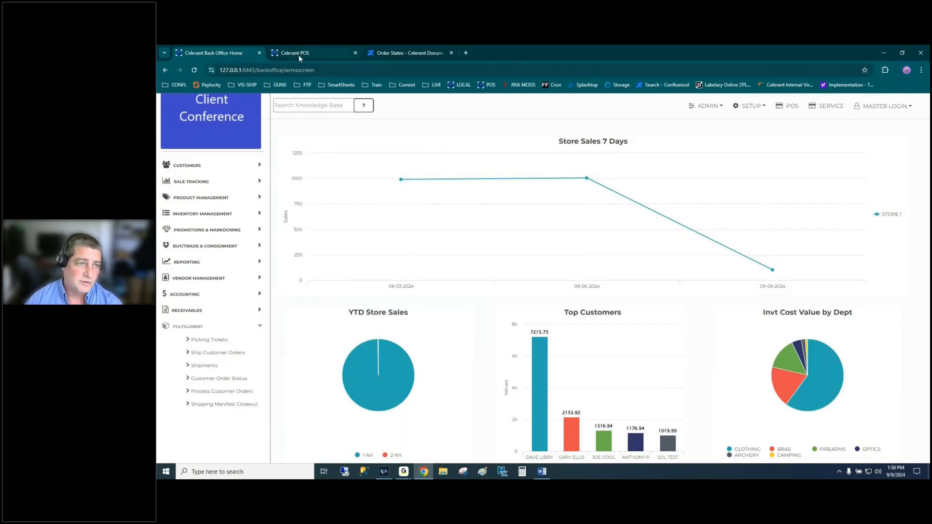
key(alt+Tab)
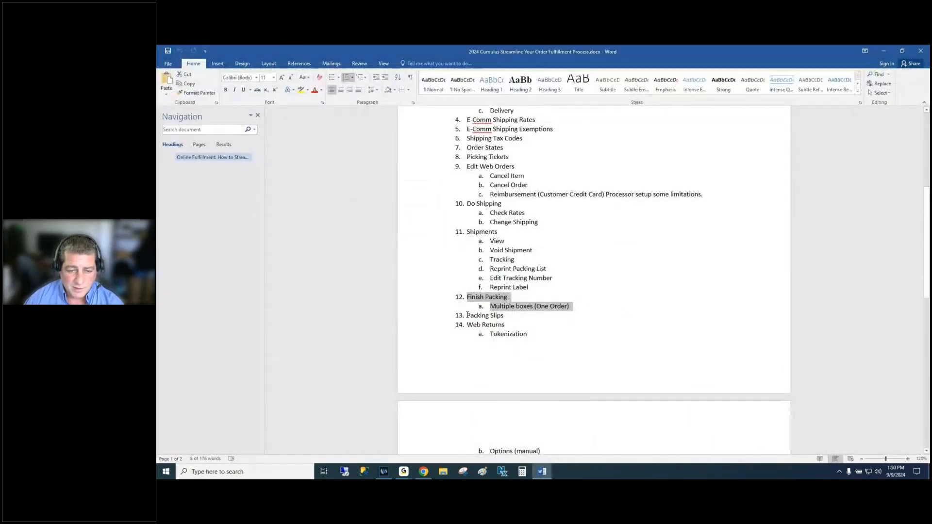
drag(467, 316, 529, 315)
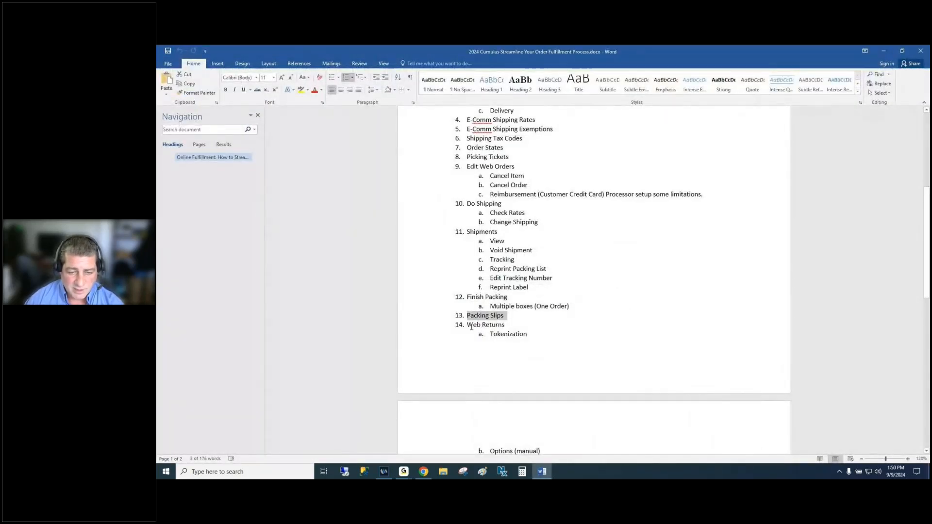
drag(467, 326, 509, 324)
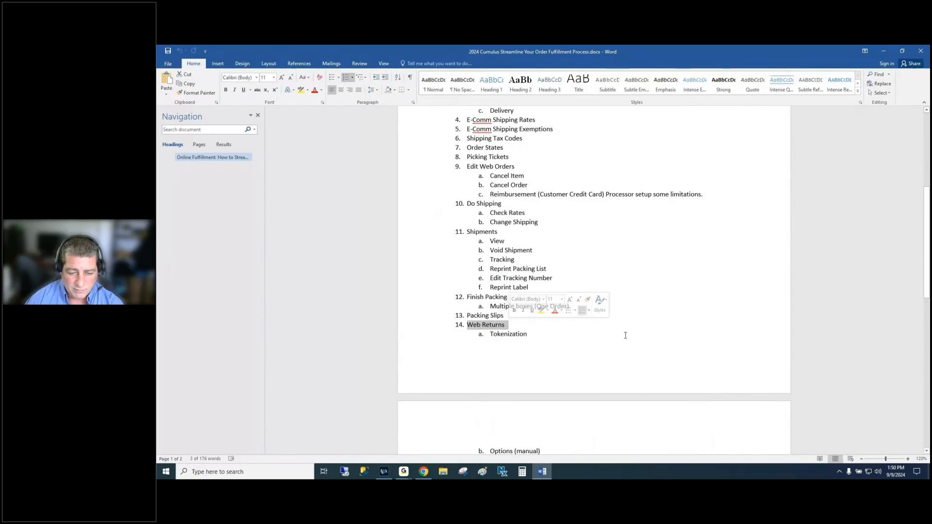
scroll(625, 335, down, 2)
scroll(598, 347, down, 3)
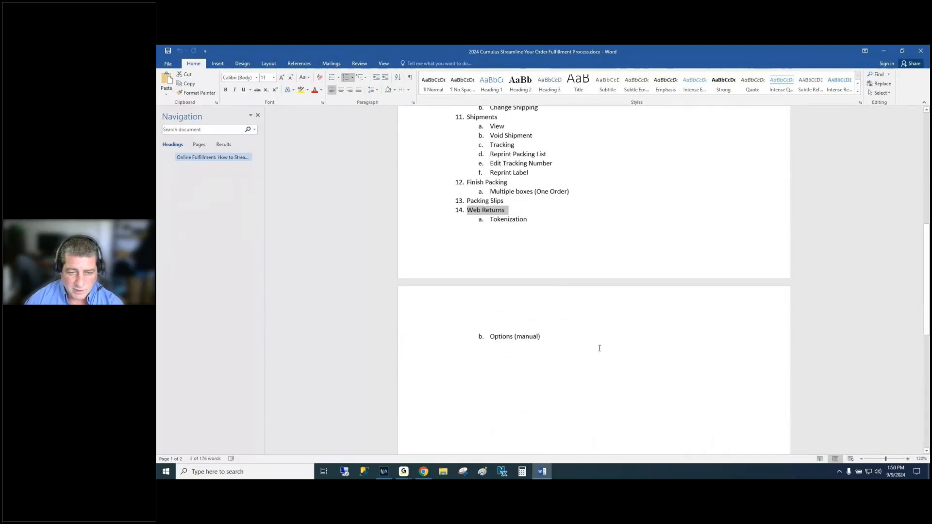
scroll(599, 348, up, 12)
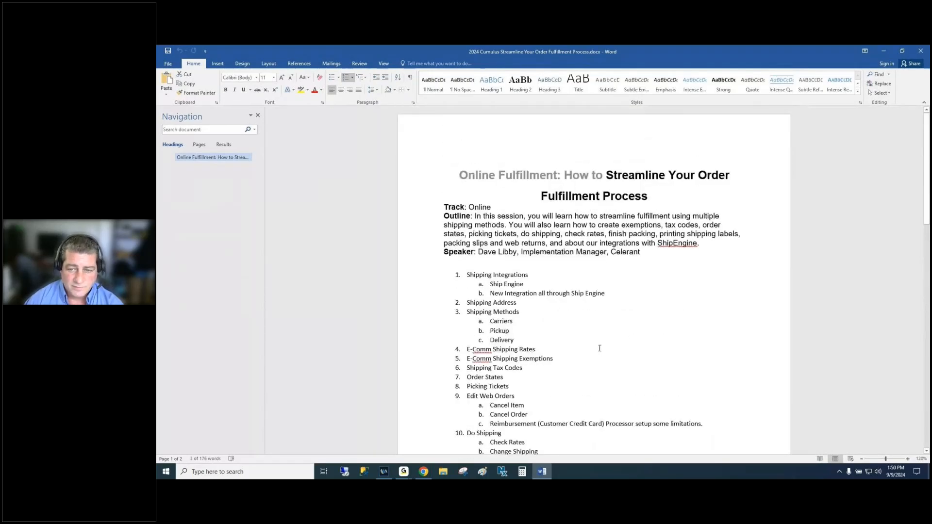
scroll(599, 348, down, 2)
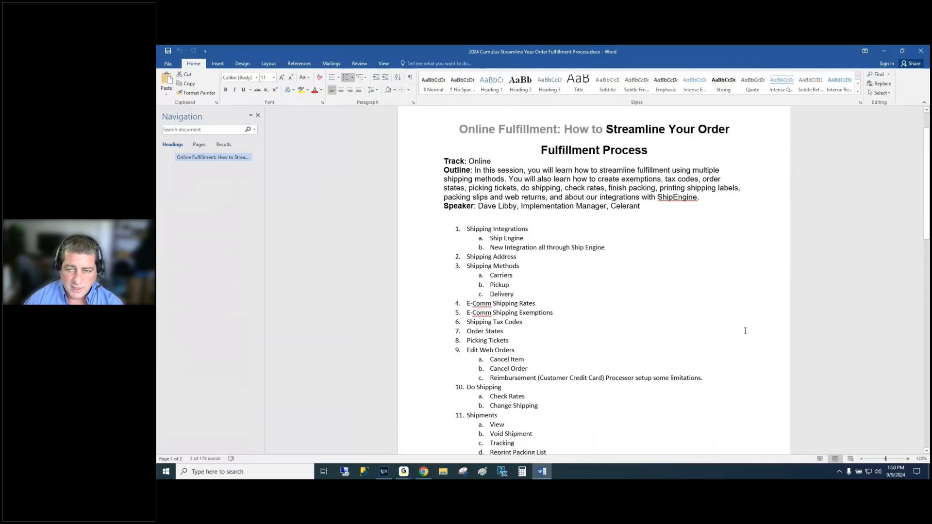
key(alt+Tab)
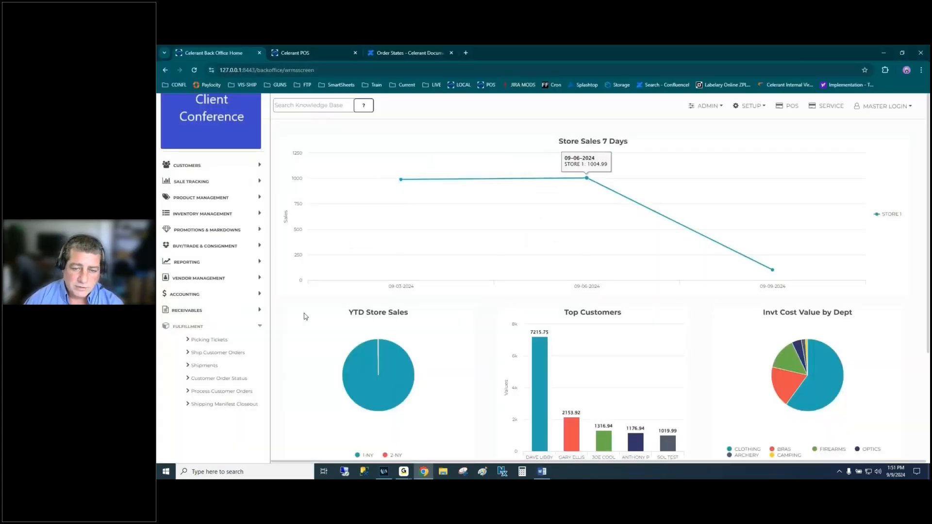
- Collapse the Fulfillment navigation section and switch to the GoTo Meeting window
click(188, 326)
mouse_move(759, 257)
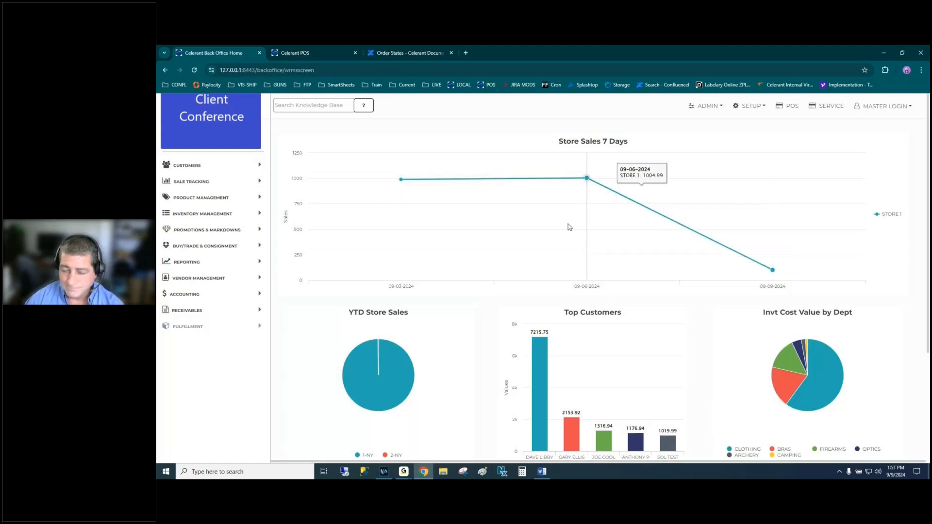
key(alt+Tab)
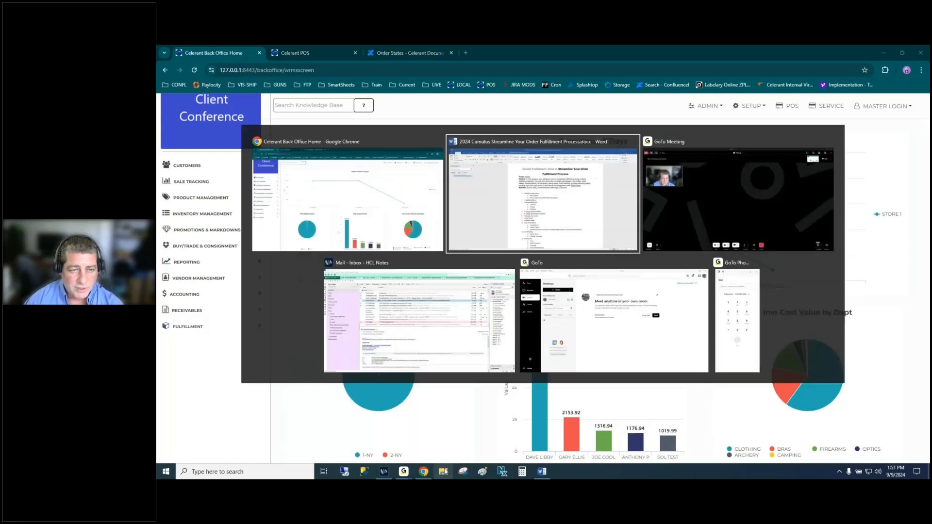
key(alt+Tab)
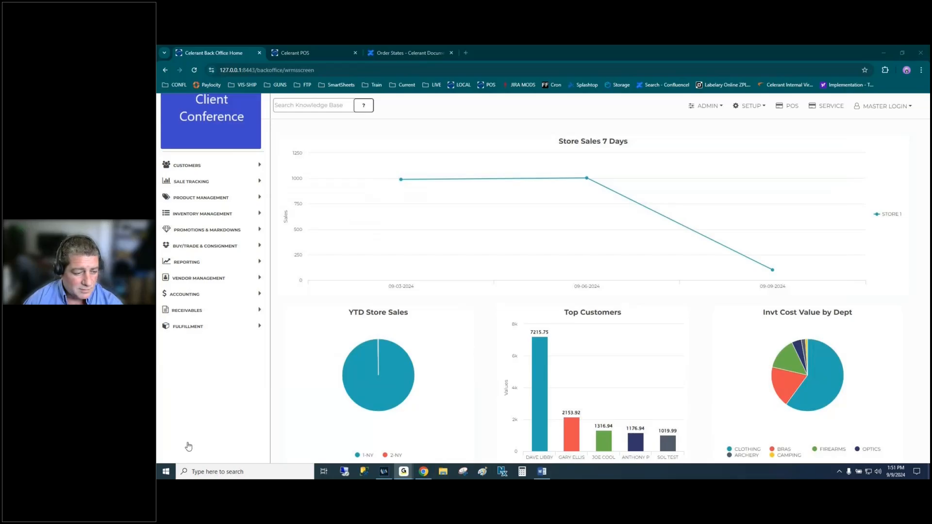